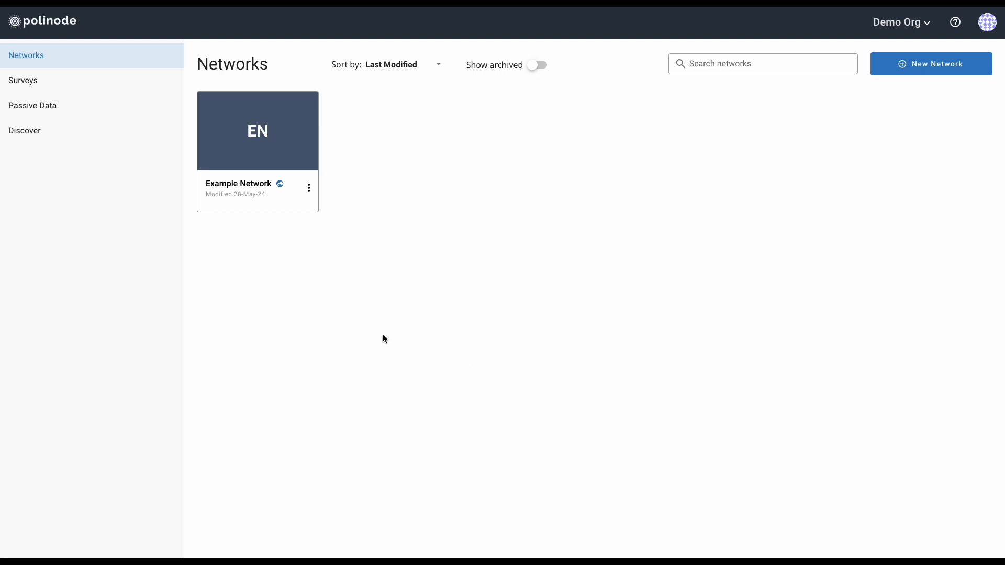
Go to the Surveys list showing the Template Survey with 0 responses
left_click(72, 86)
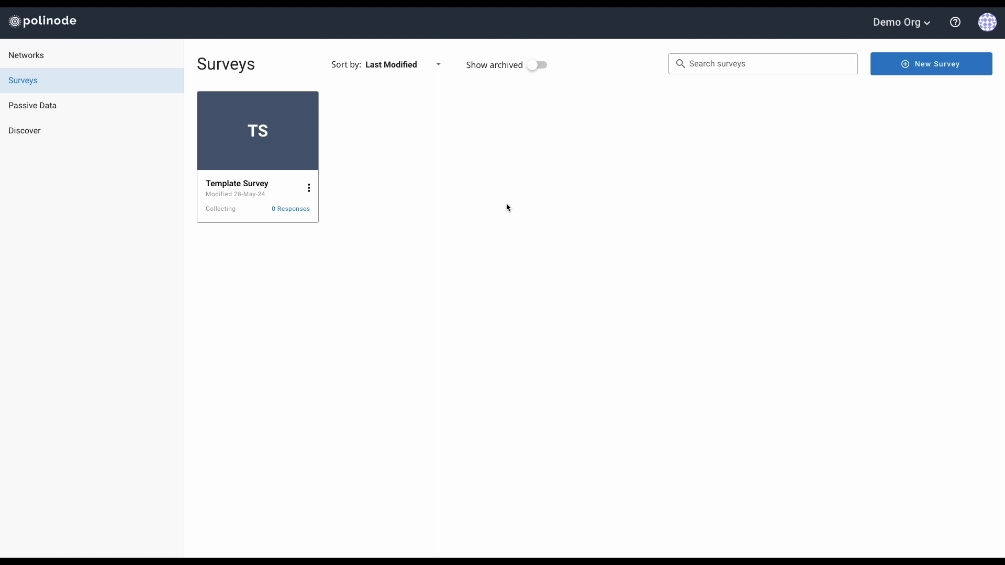
Create a new survey named 'Survey Tutorial'
left_click(905, 70)
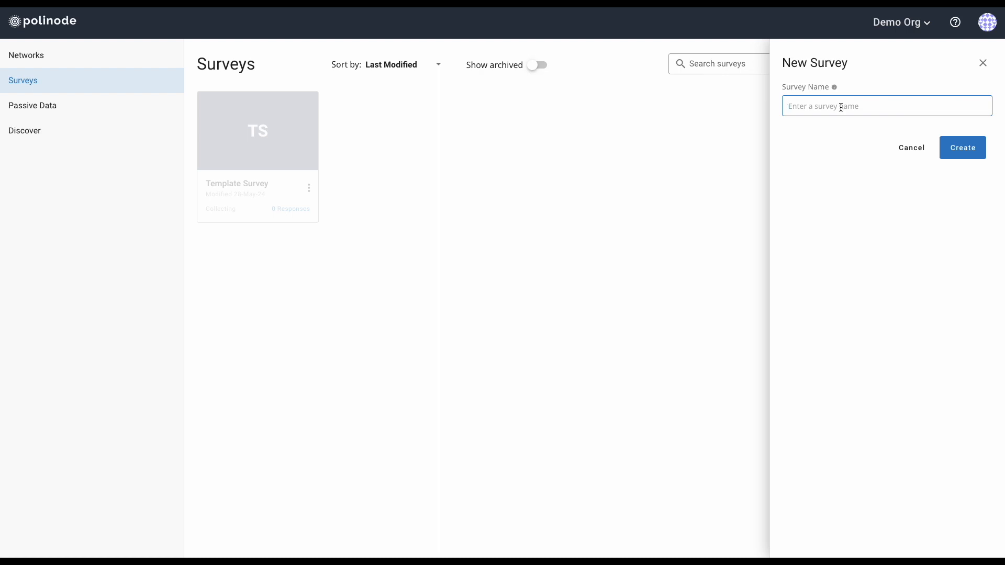
type("Survey Tutorial")
left_click(952, 146)
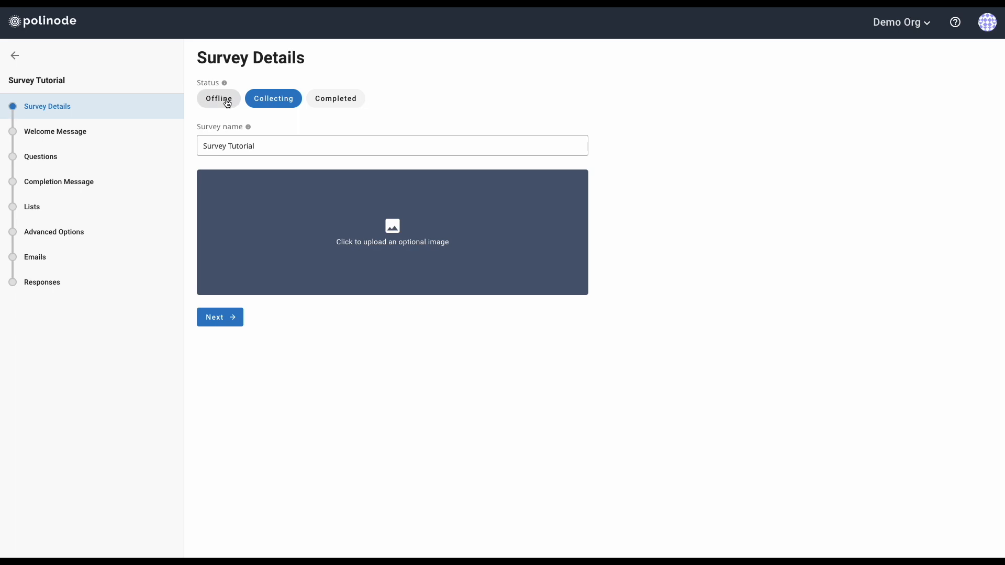
mouse_move(225, 85)
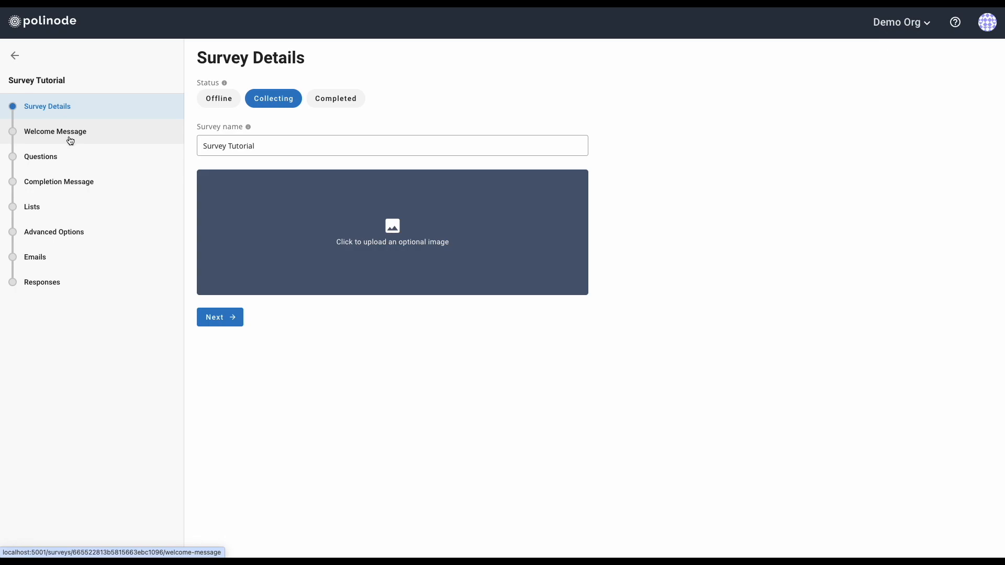
Move to the Welcome Message step and select its opening greeting text
left_click(221, 318)
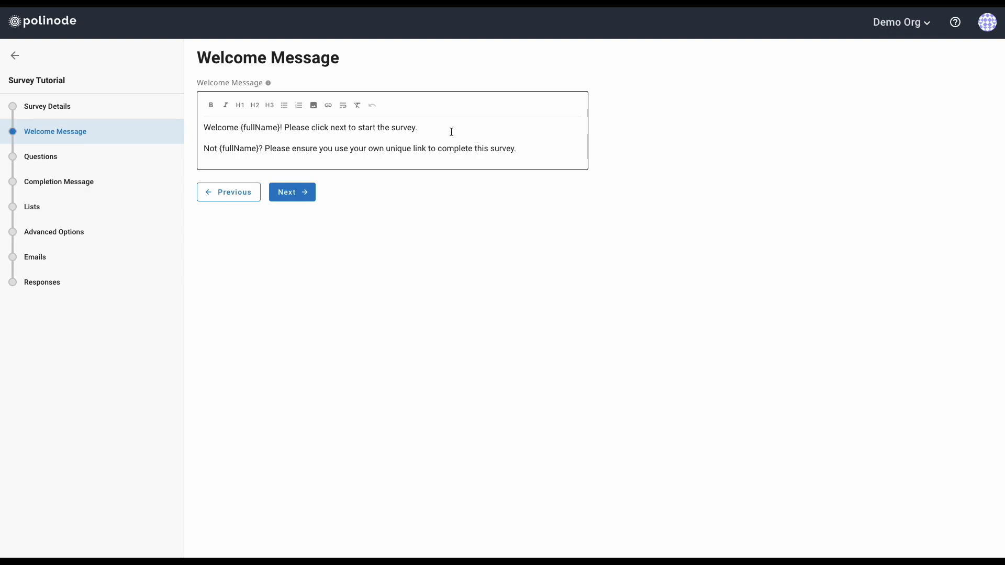
left_click_drag(204, 128, 515, 148)
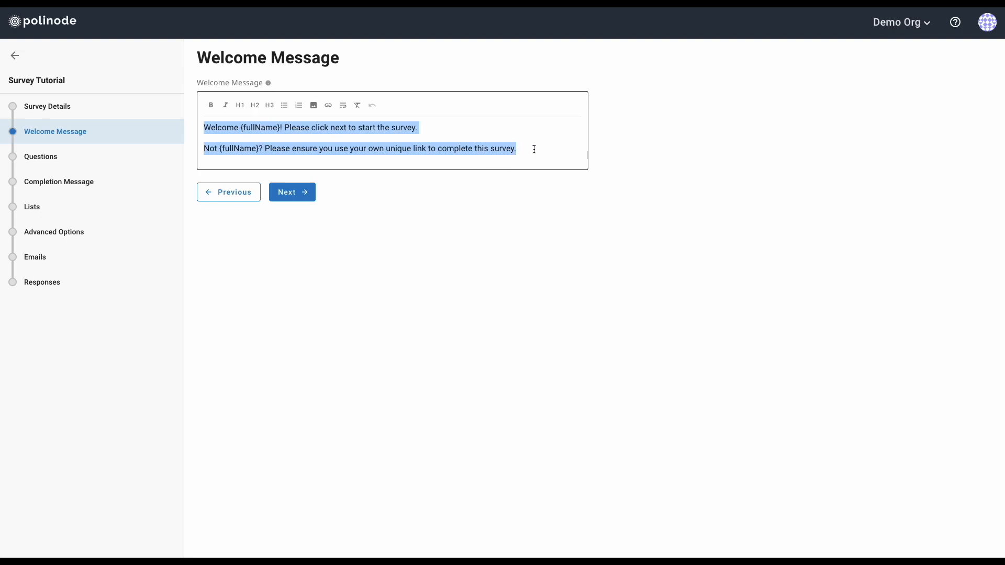
left_click(516, 152)
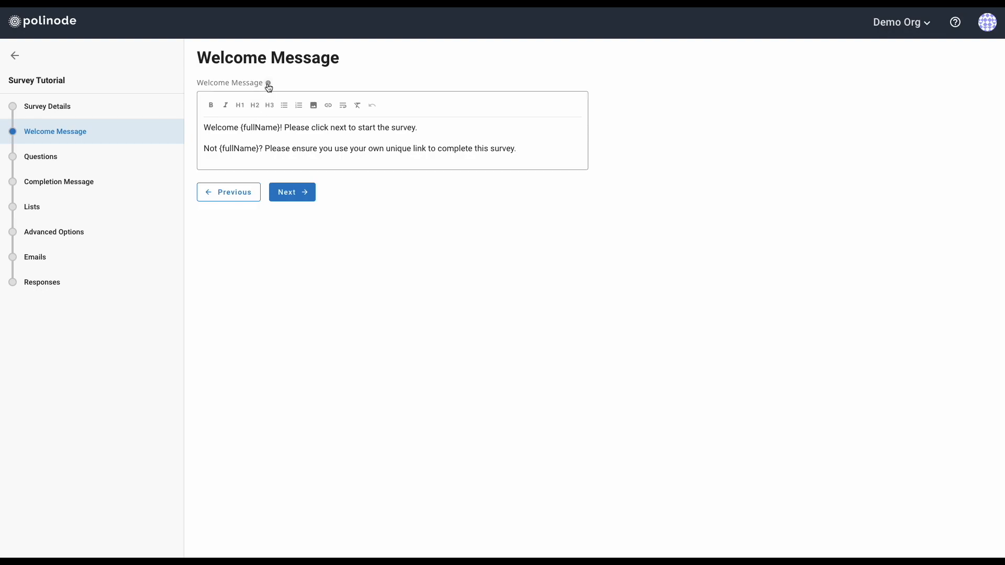
Bold the {fullName} placeholder in the greeting's first line
mouse_move(269, 87)
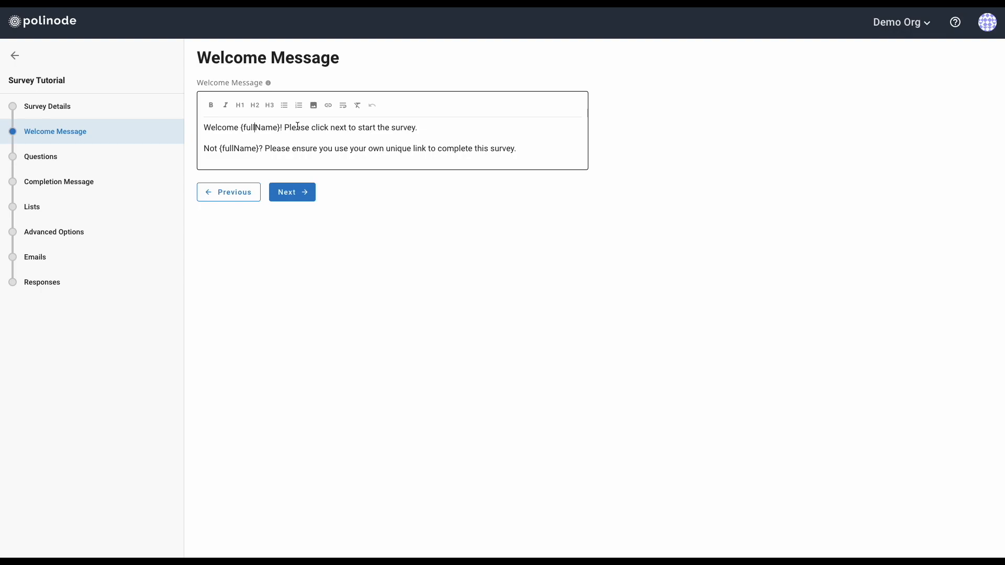
left_click_drag(241, 127, 280, 129)
left_click(211, 105)
left_click(335, 131)
left_click(517, 156)
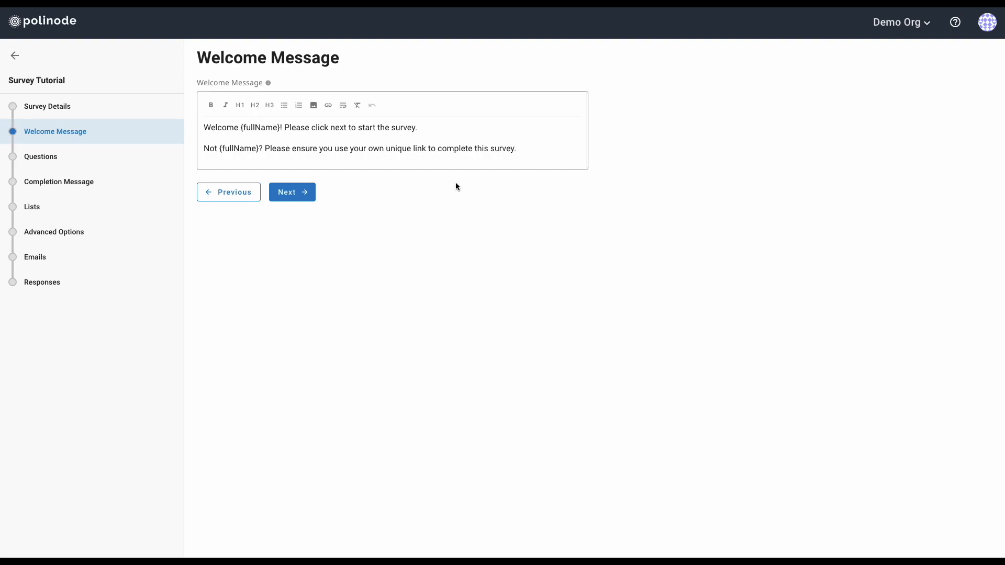
Continue from the Welcome Message to the empty Questions step
left_click(304, 196)
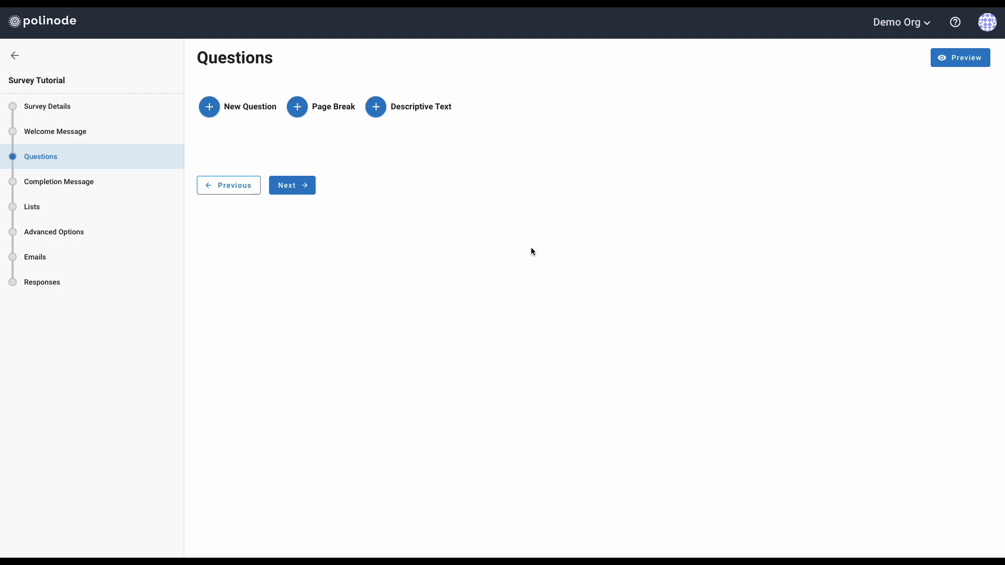
key("ctrl+Left")
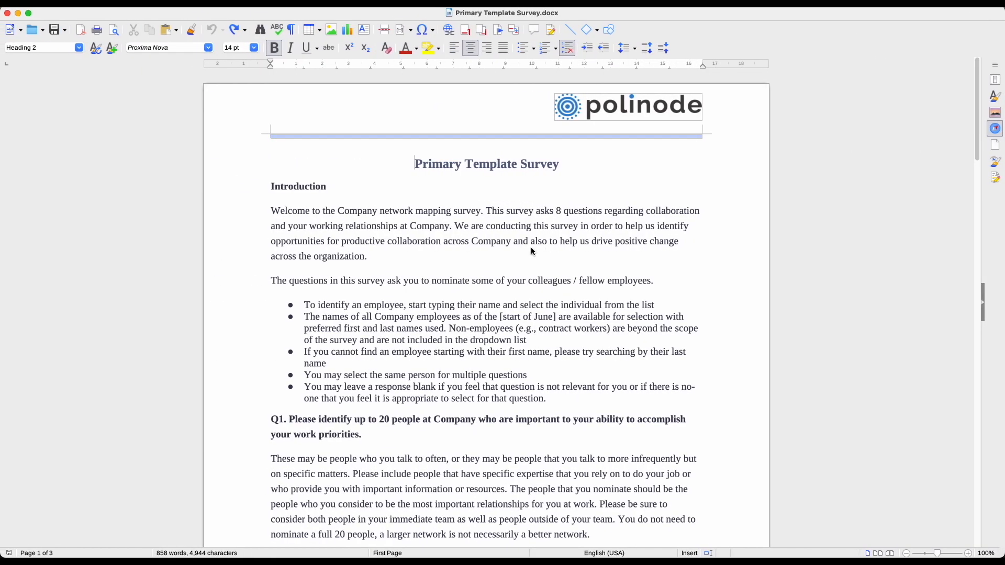
key("Down")
key("Down")
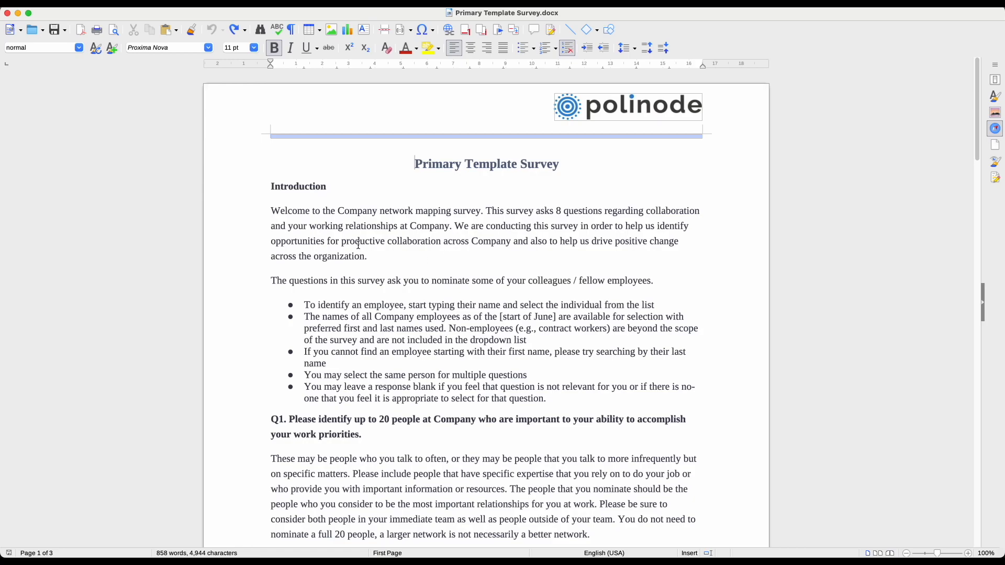
scroll(353, 232, "down", 15)
scroll(353, 232, "down", 20)
scroll(353, 232, "down", 7)
scroll(353, 233, "up", 20)
scroll(353, 232, "up", 20)
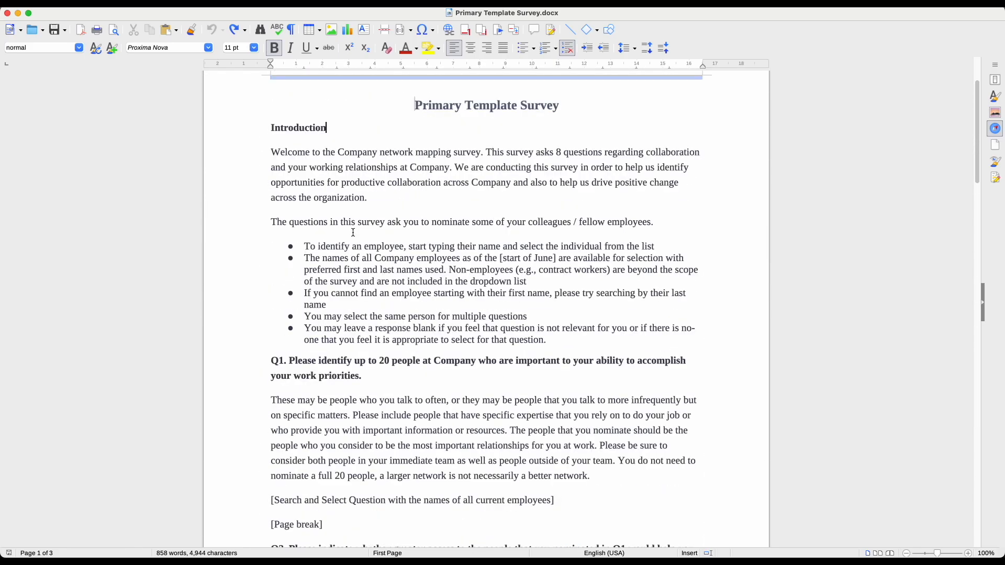
scroll(354, 232, "up", 1)
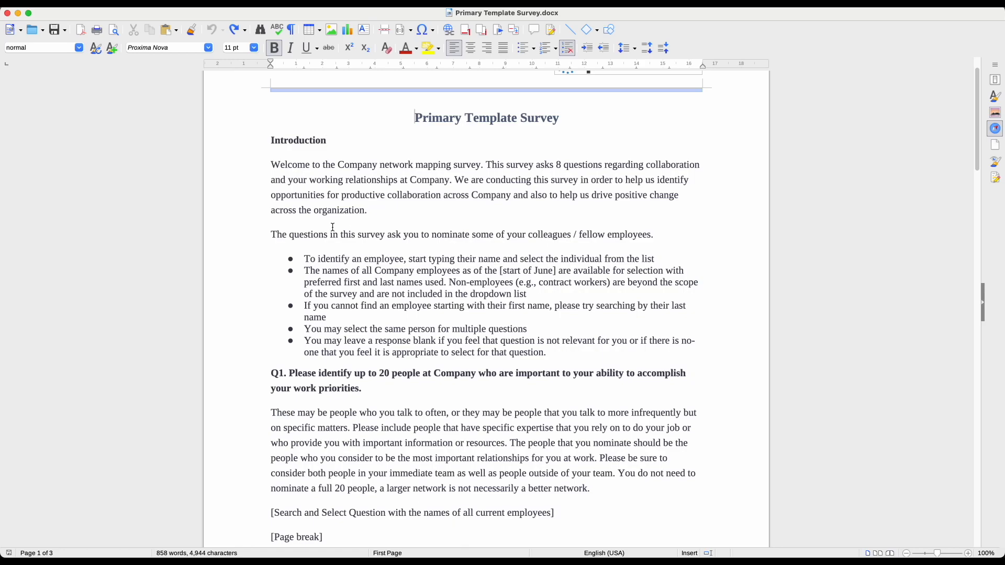
left_click_drag(271, 141, 546, 353)
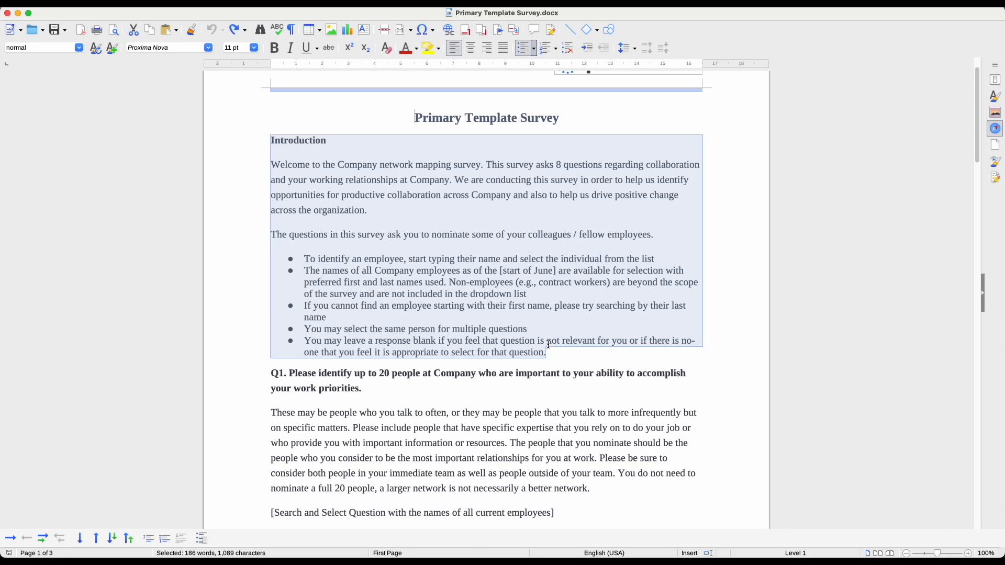
key("ctrl+Right")
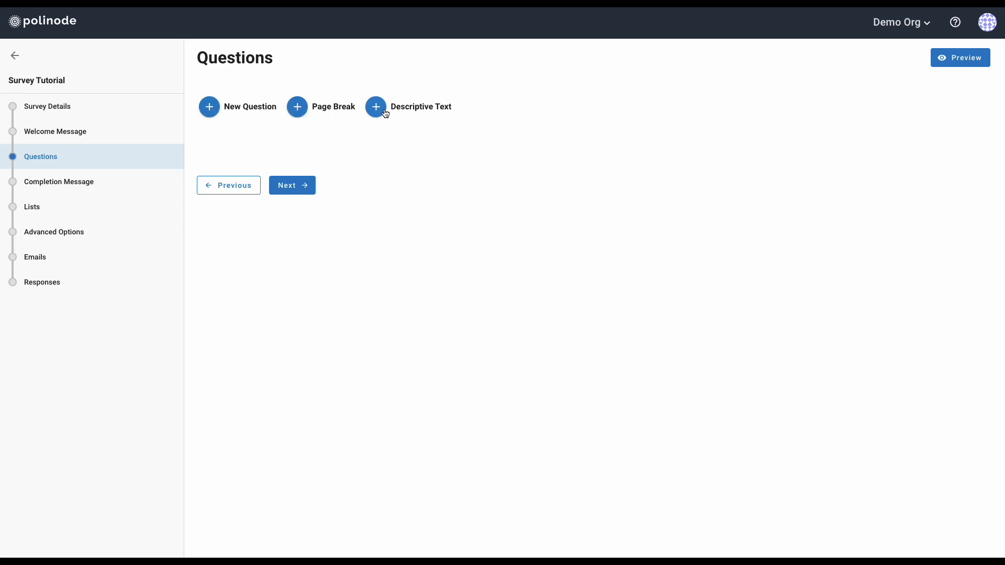
Add a Descriptive Text block as the survey's first item
left_click(212, 110)
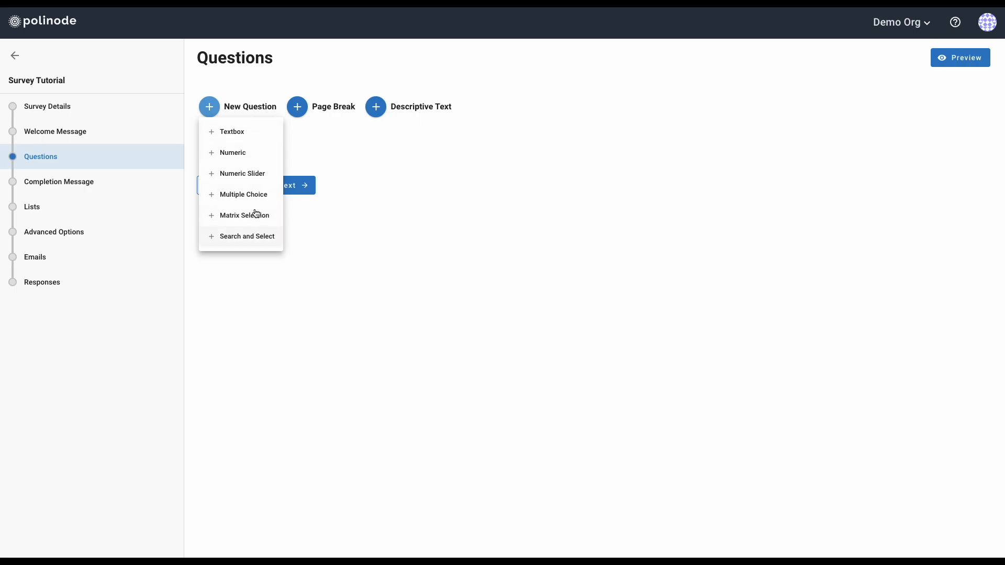
left_click(326, 138)
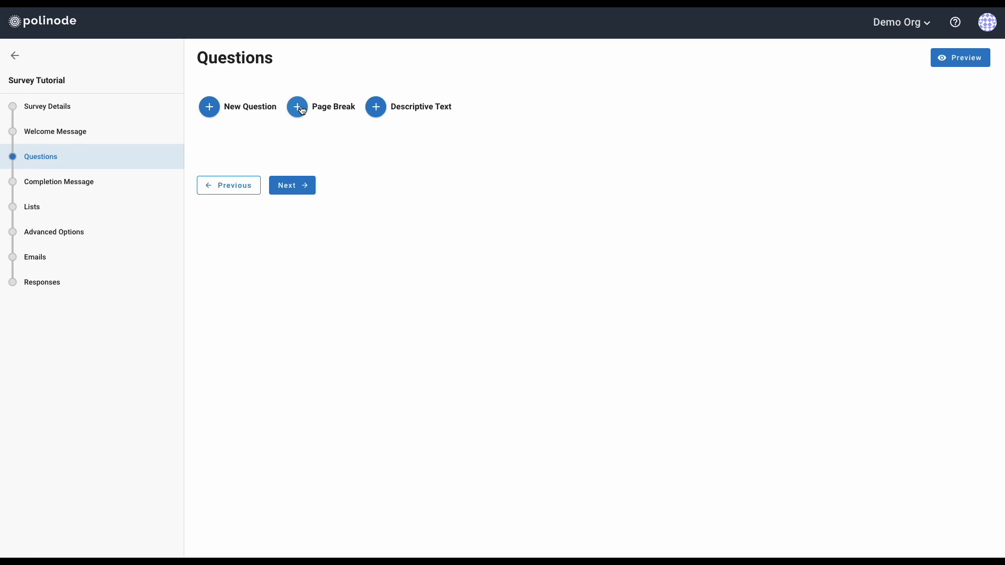
left_click(376, 108)
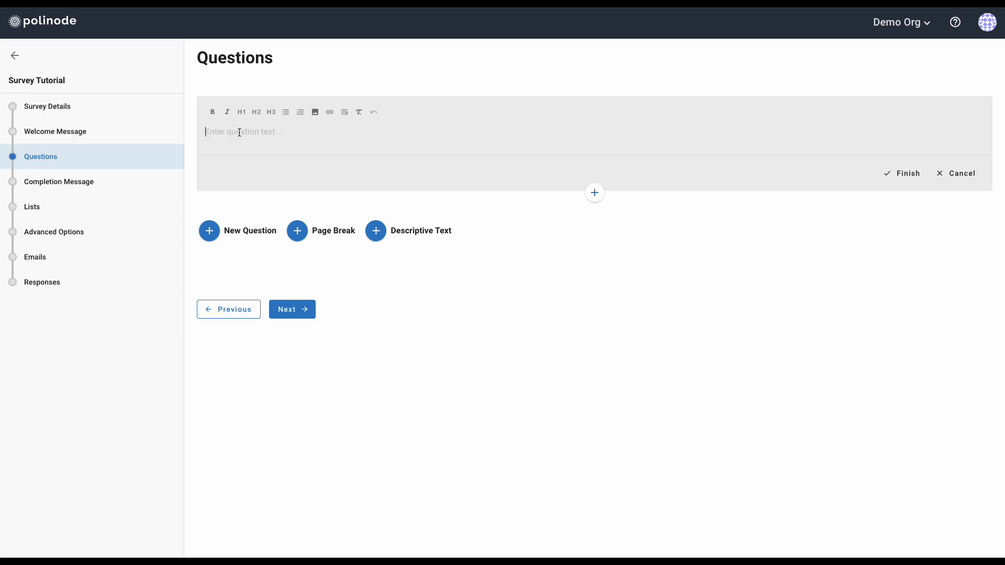
Paste the prepared introduction text and format 'Introduction' as an H2 heading
type("Introduction Welcome to the Company network mapping survey. This survey asks 8 questions regarding collaboration and your working relationships at Company. We are conducting this survey in order to help us identify opportunities for productive collaboration across Company and also to help us drive positive change across the organization. The questions in this survey ask you to nominate some of your colleagues / fellow employees. • To identify an employee, start typing their name and select the individual from the list • The names of all Company employees as of the [start of June] are available for selection with preferred first and last names used. Non-employees (e.g., contract workers) are beyond the scope of the survey and are not included in the dropdown list • If you cannot find an employee starting with their first name, please try searching by their last name • You may select the same person for multiple questions • You may leave a response blank if you feel that question is not relevant for you or if there is no-one that you feel it is appropriate to select for that question.")
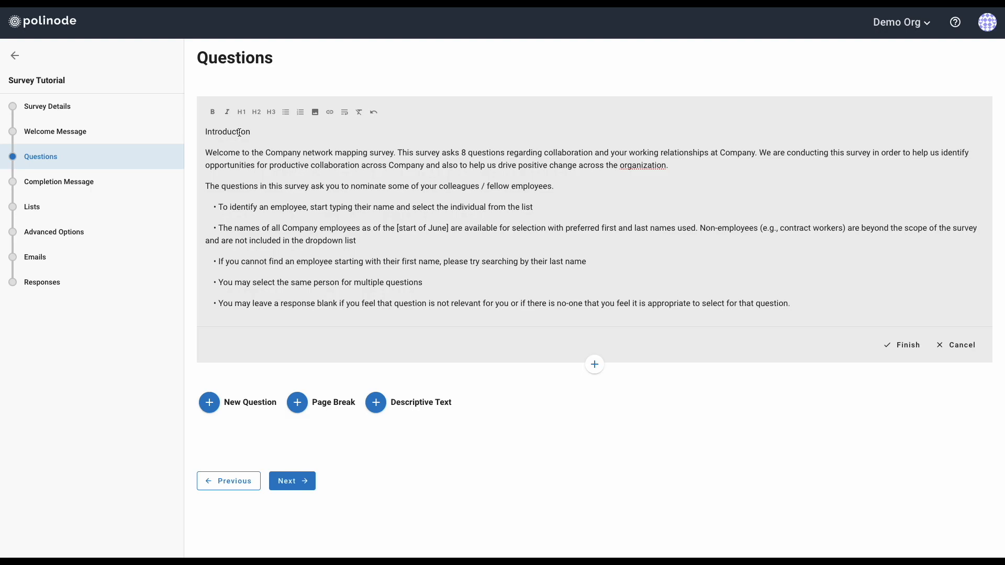
double_click(239, 132)
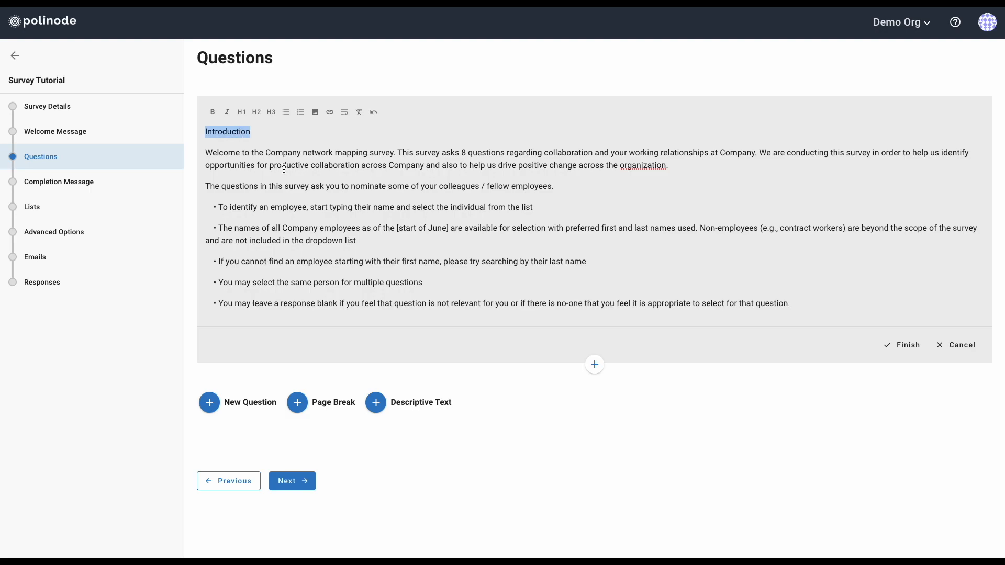
left_click(257, 112)
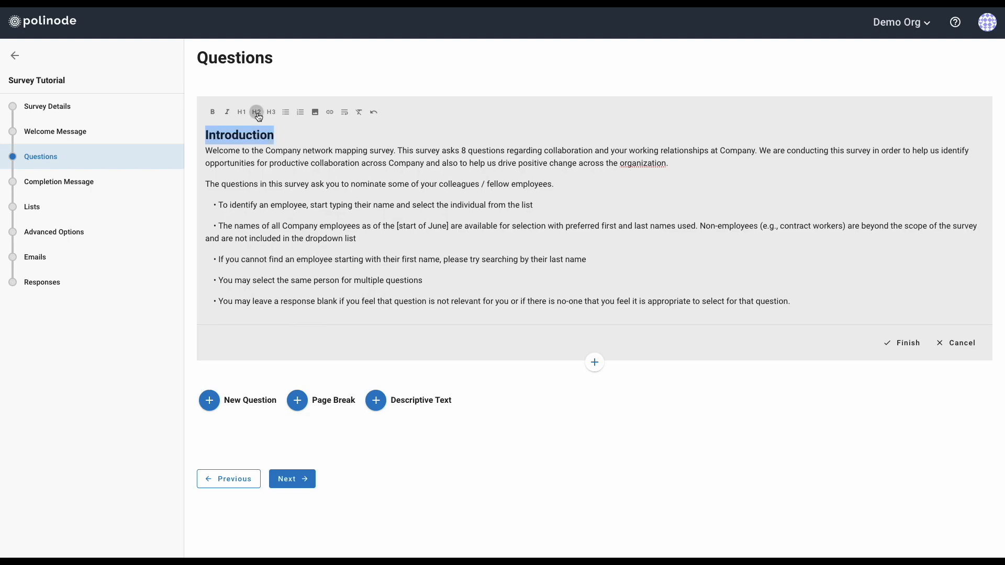
left_click(236, 150)
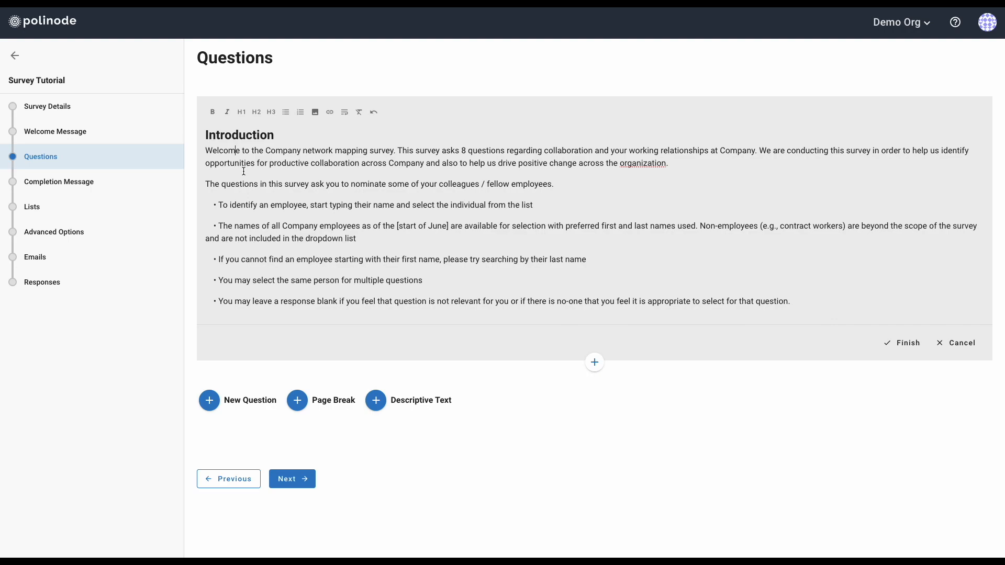
double_click(278, 151)
left_click(297, 151)
left_click(304, 152)
Delete the manual bullet characters from the instruction lines
left_click(209, 205)
key("Delete")
key("Delete")
key("Delete")
key("Delete")
key("Delete")
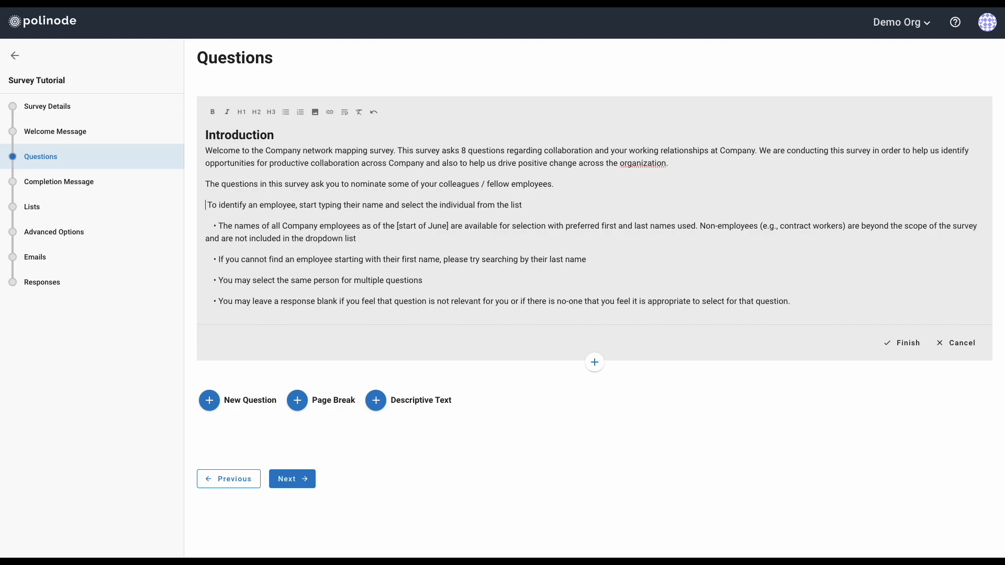
key("Delete")
key("Delete")
key("Delete")
key("Delete")
key("Delete")
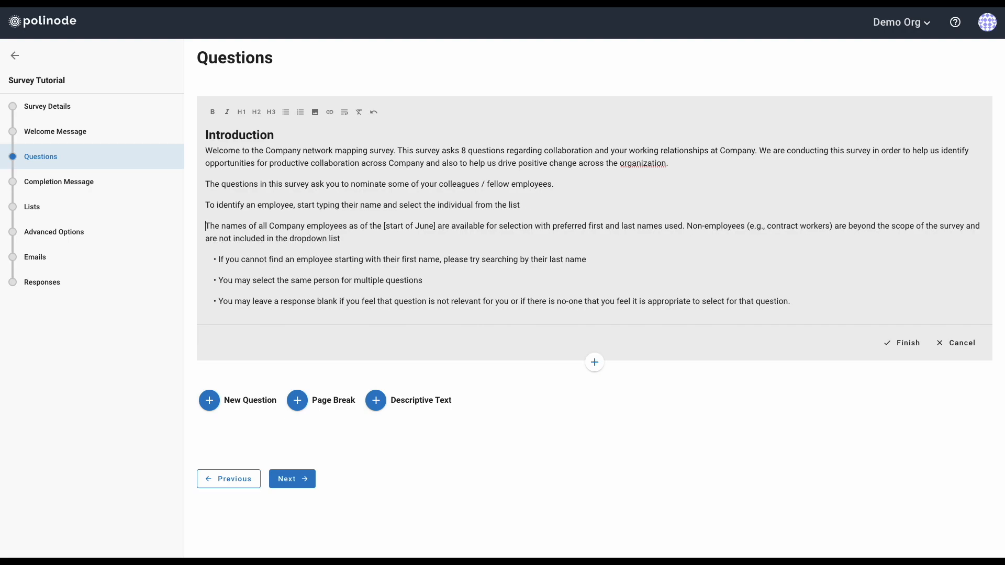
key("Delete")
key("Delete")
key("Delete")
key("Delete")
key("Delete")
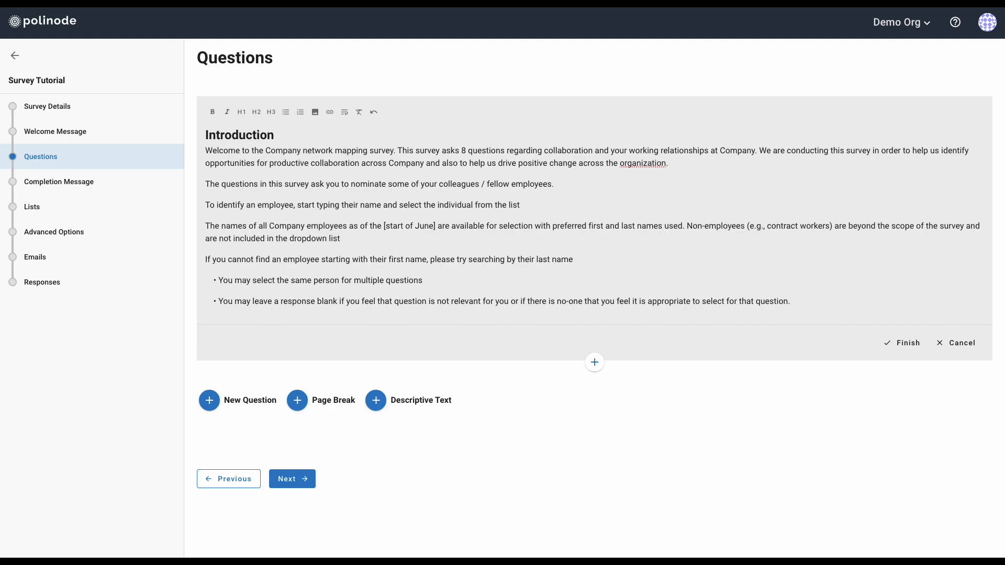
key("Delete")
key("Delete")
key("Delete")
key("Delete")
key("Delete")
key("Delete")
key("Delete")
key("Delete")
key("Delete")
key("Delete")
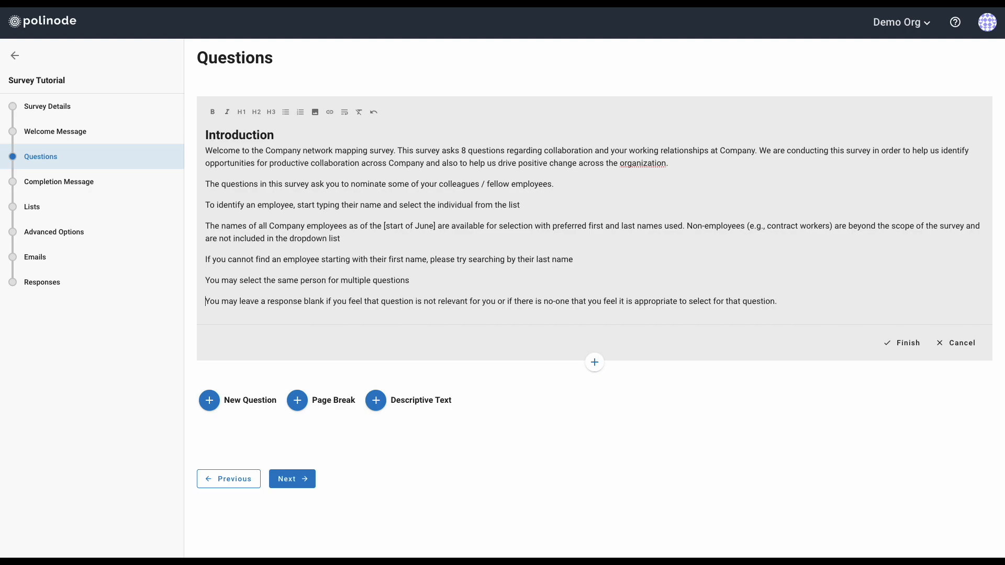
Format the five instruction paragraphs as a bulleted list and finish the text block
left_click_drag(207, 205, 787, 302)
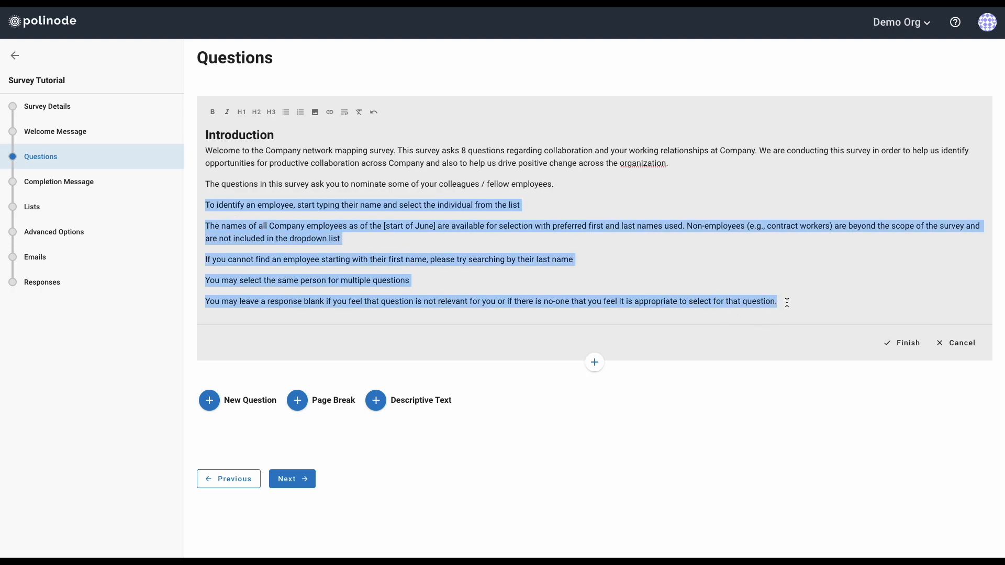
left_click(286, 113)
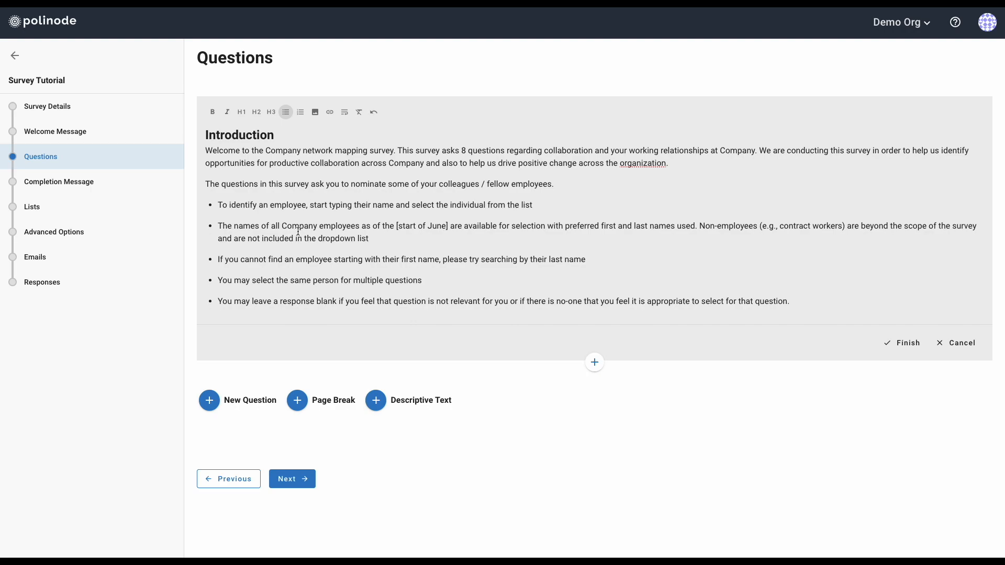
left_click(454, 226)
left_click(896, 344)
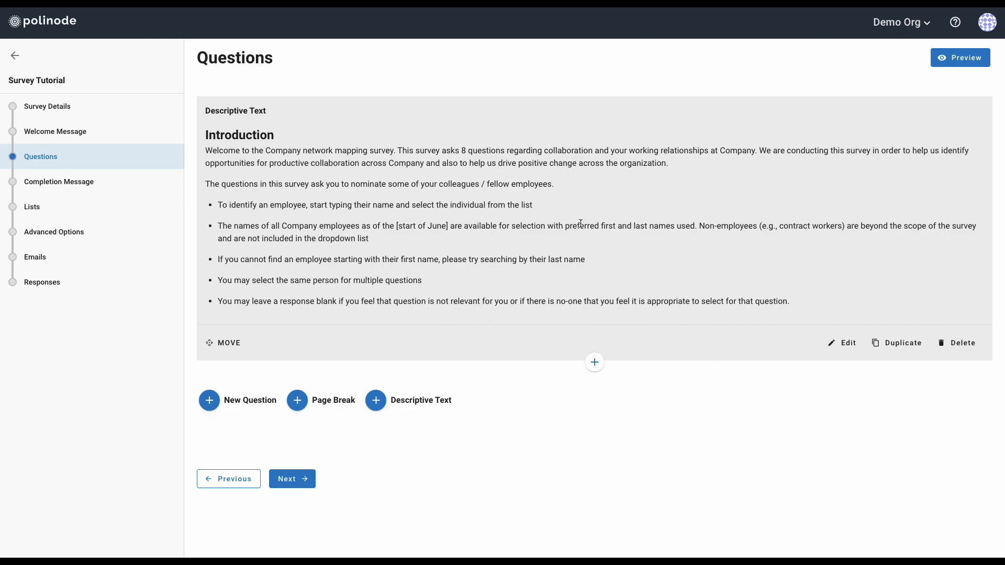
left_click(956, 63)
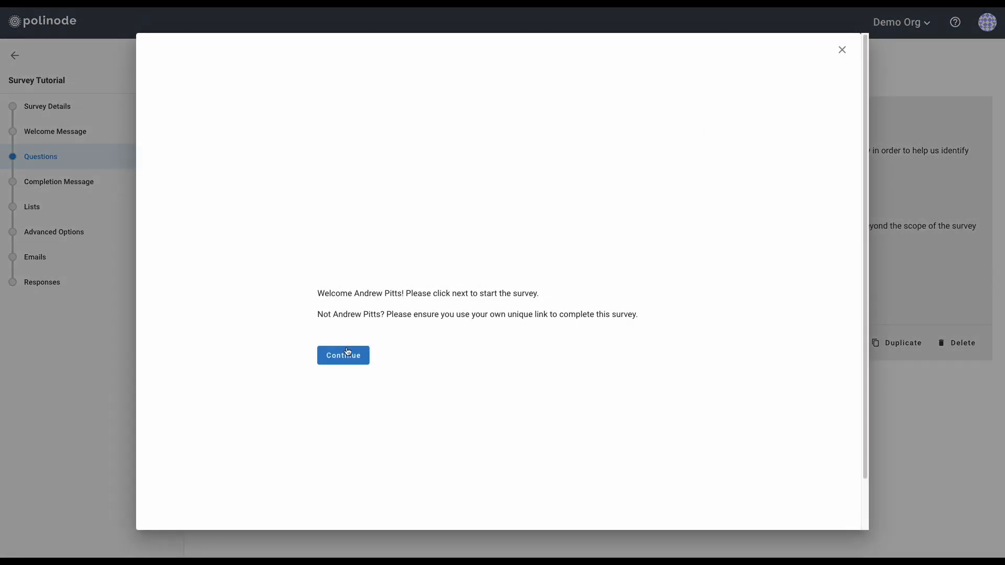
left_click(348, 354)
scroll(502, 283, "down", 3)
scroll(503, 283, "up", 3)
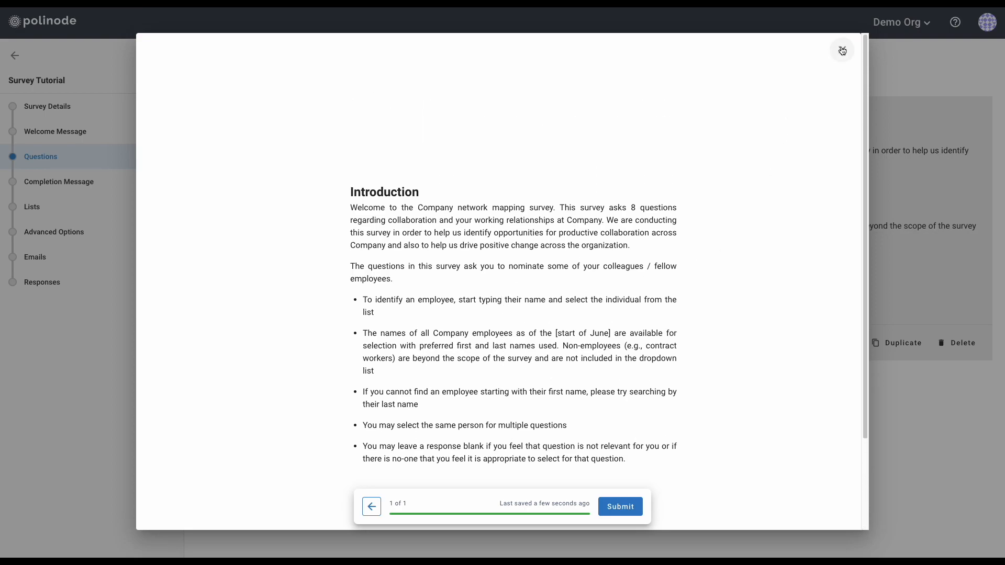
left_click(842, 51)
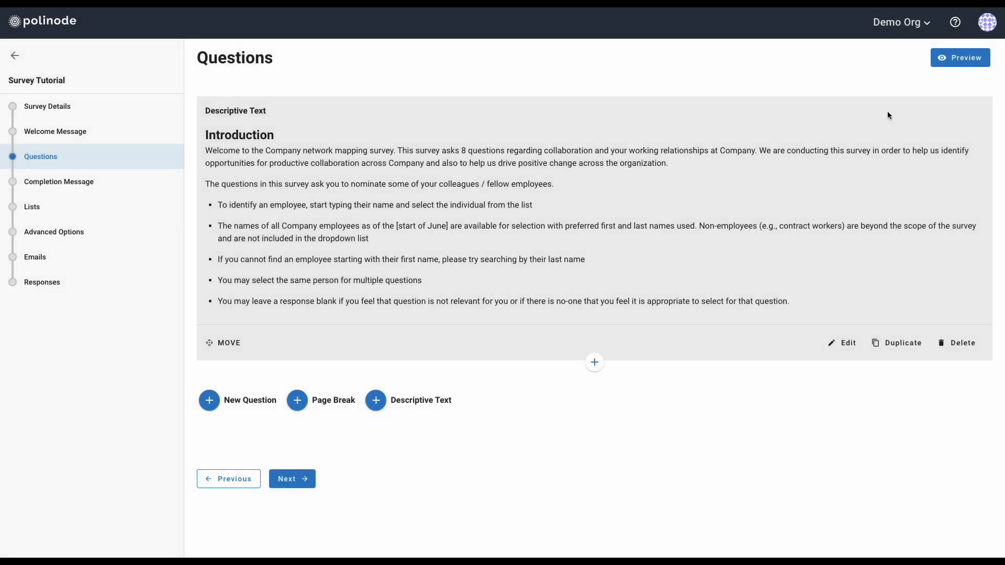
Insert a Page Break directly below the Introduction text block
left_click(594, 363)
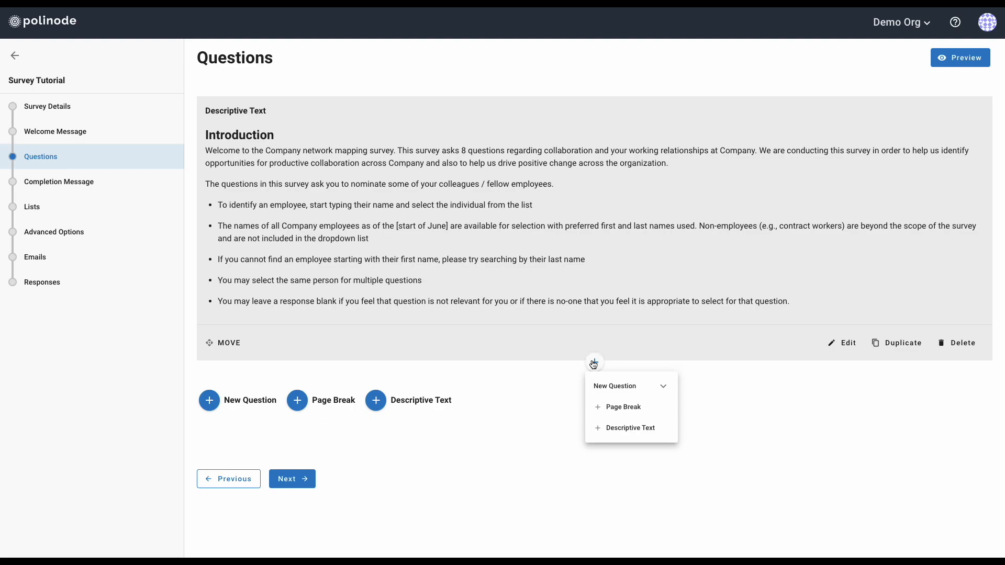
left_click(548, 375)
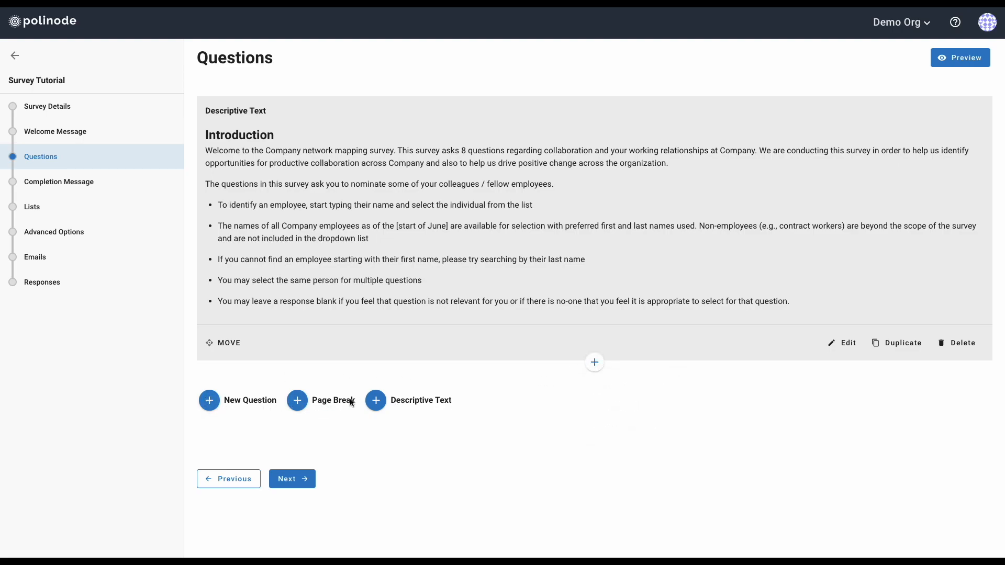
left_click(595, 365)
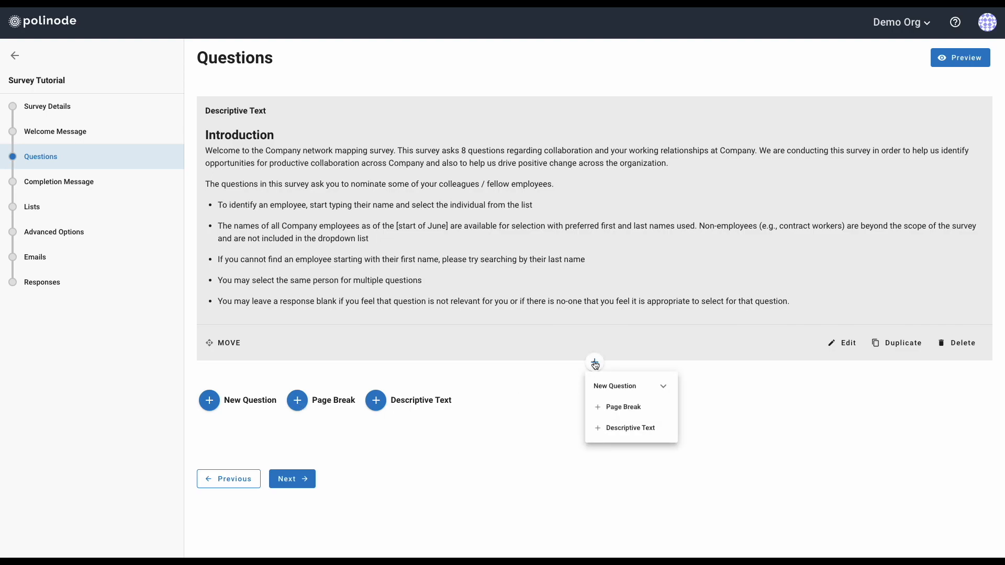
left_click(641, 393)
left_click(641, 393)
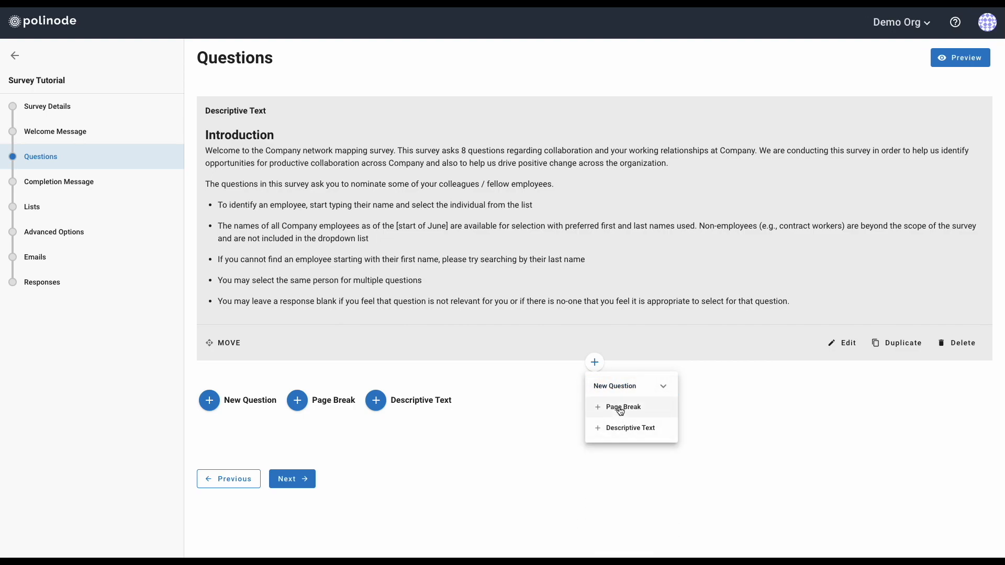
left_click(620, 409)
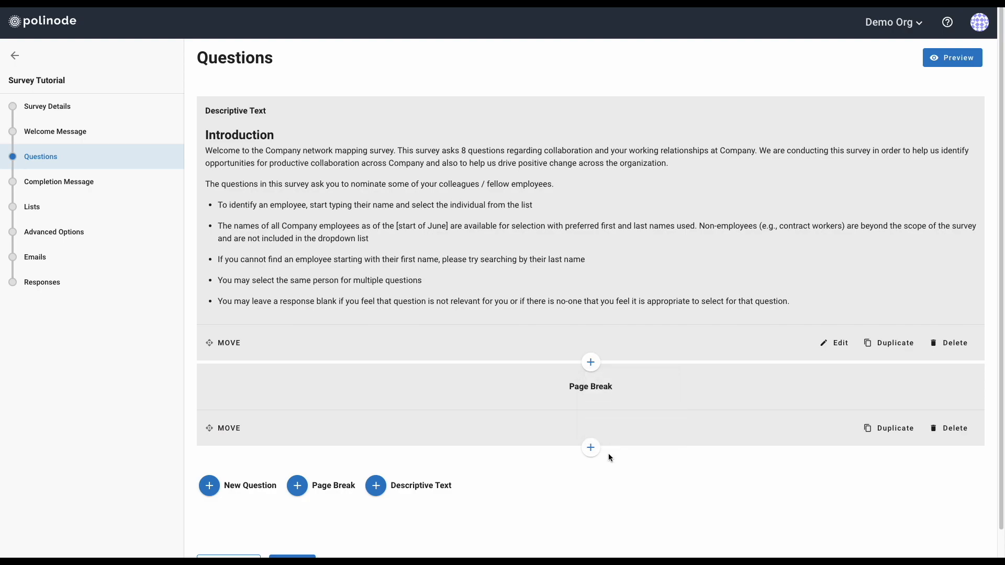
left_click(592, 454)
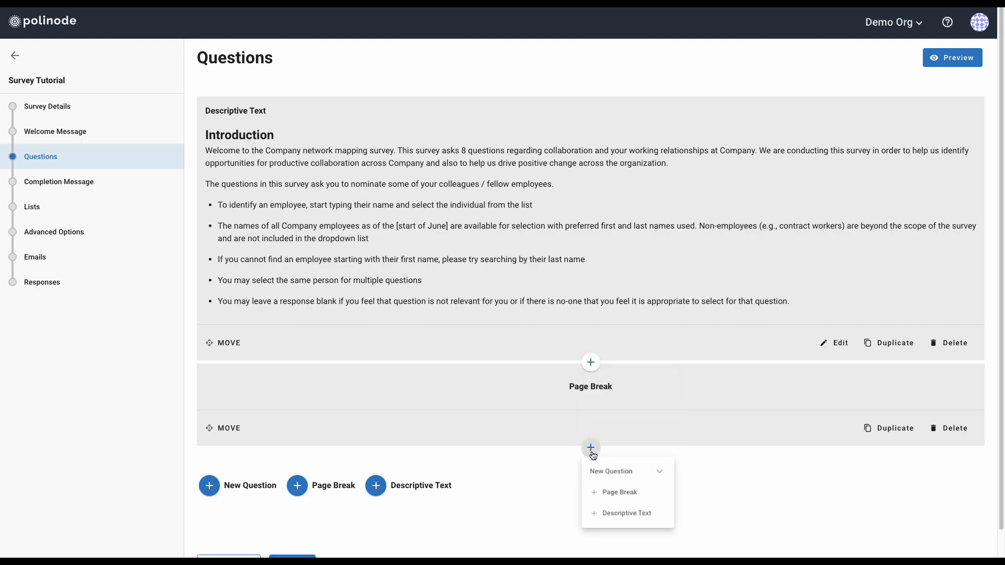
Add a Search and Select question below the page break
left_click(619, 472)
scroll(620, 471, "down", 2)
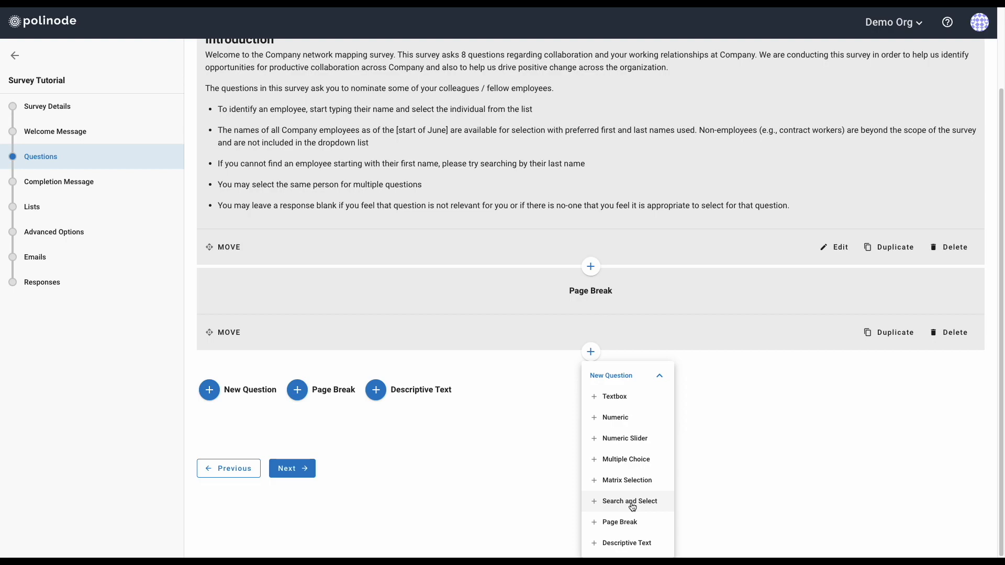
left_click(630, 501)
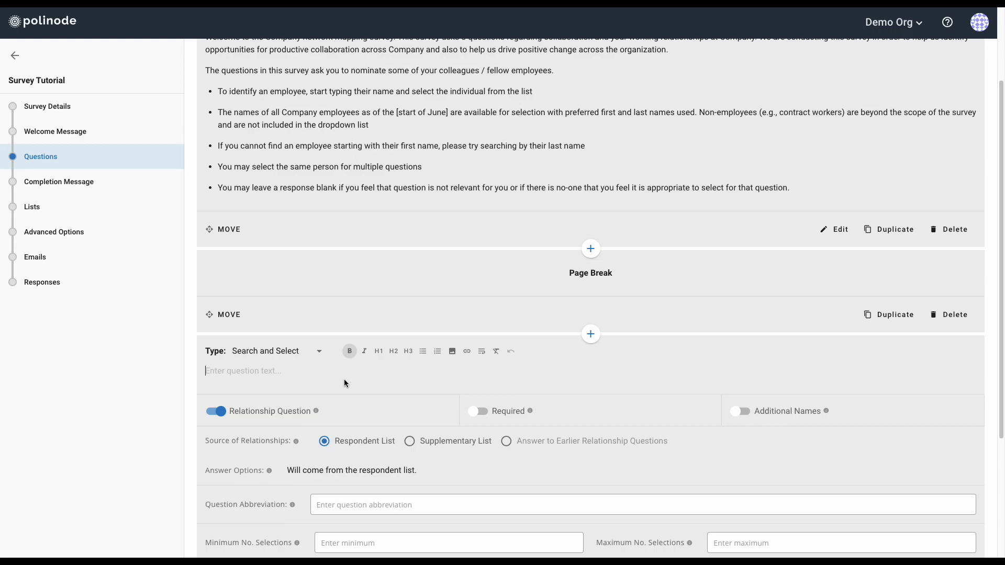
key("ctrl+Left")
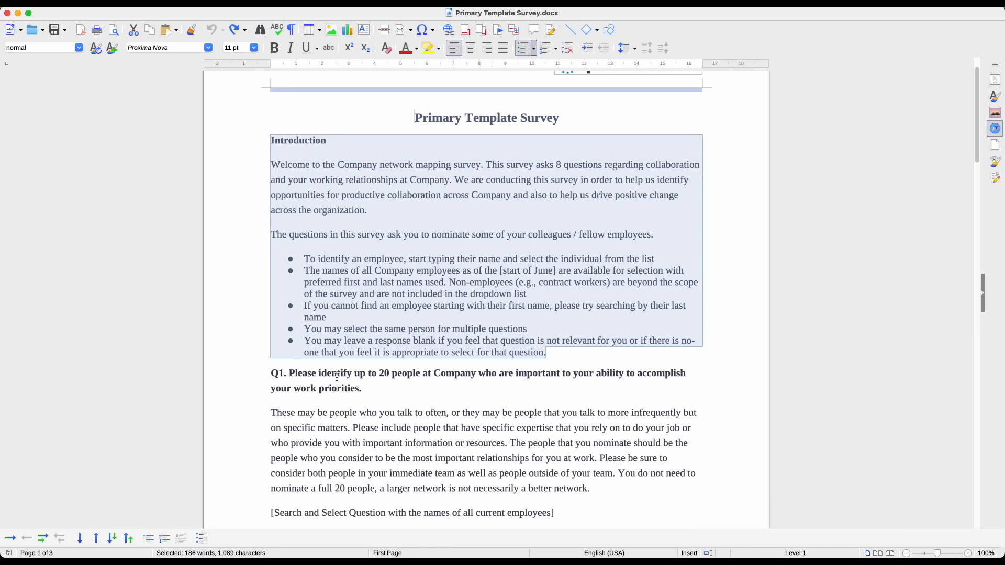
Select Q1's question wording and explanatory paragraph in the Writer template survey
left_click_drag(290, 373, 609, 466)
key("ctrl+c")
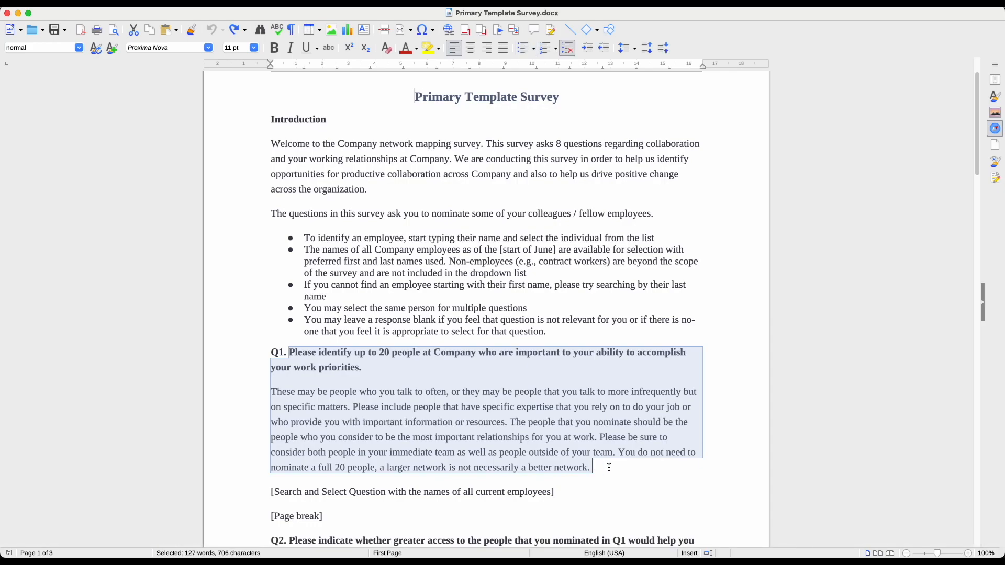
key("ctrl+Right")
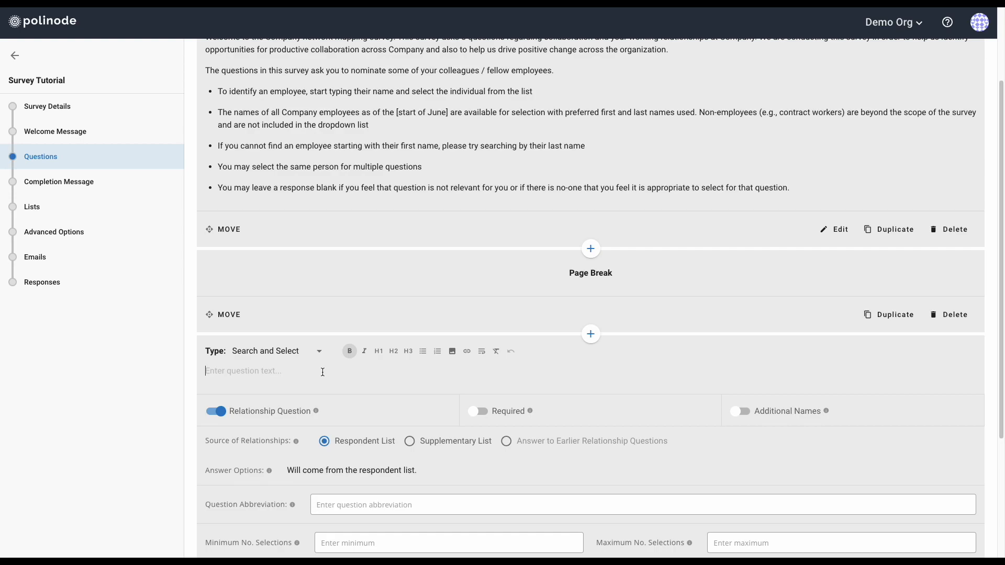
Paste the Q1 wording and explanation into the question field and bold its first line
key("ctrl+v")
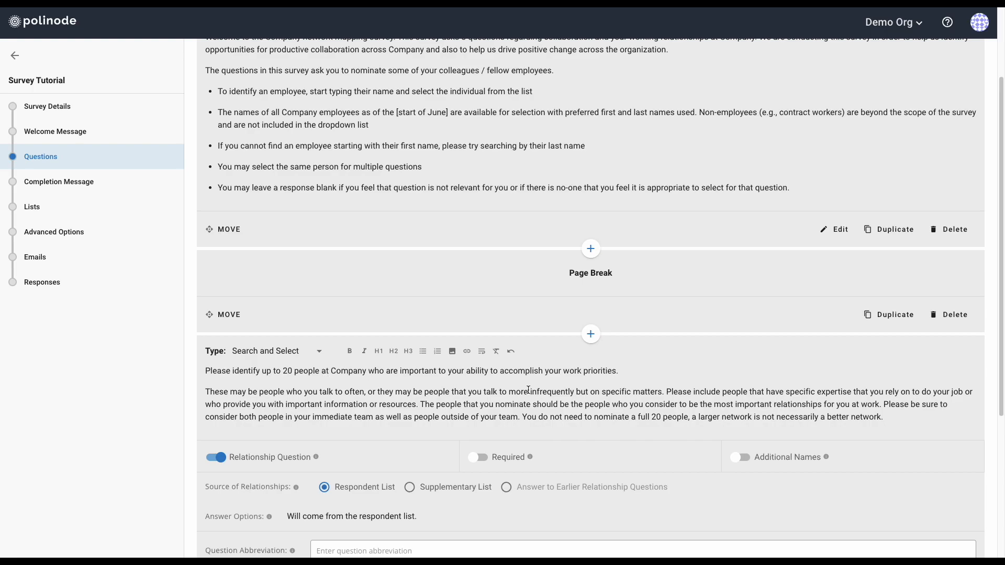
scroll(511, 382, "down", 1)
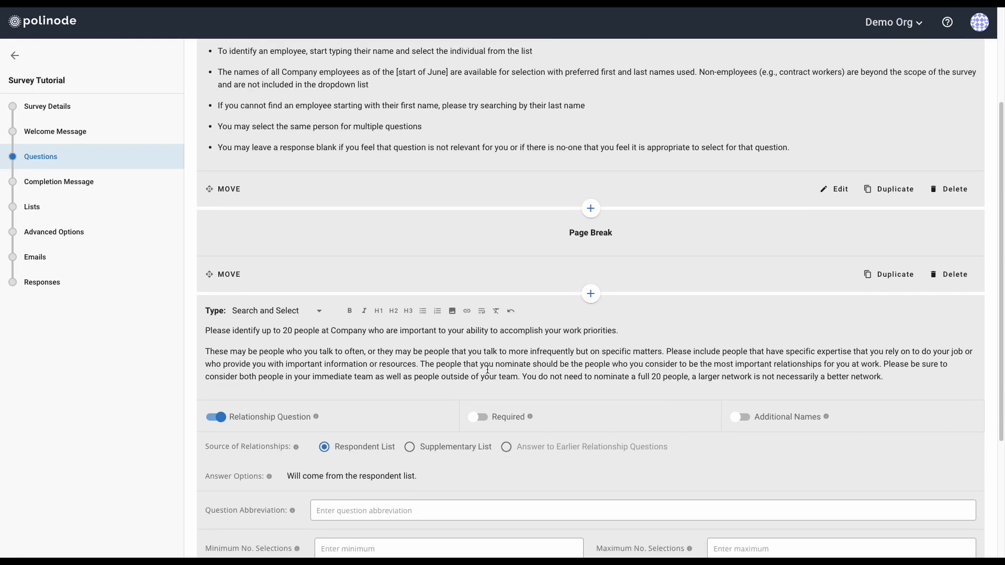
triple_click(332, 330)
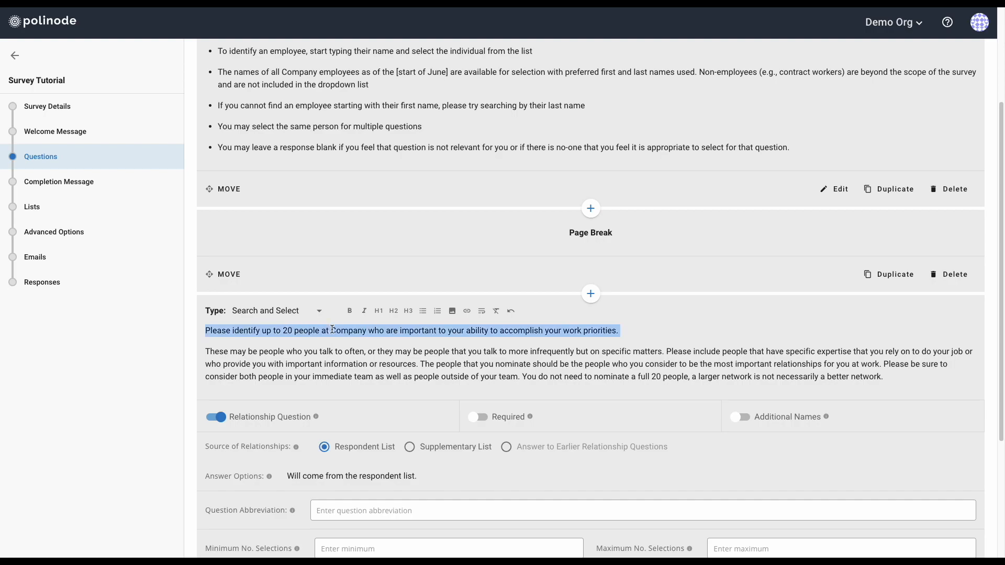
left_click(349, 311)
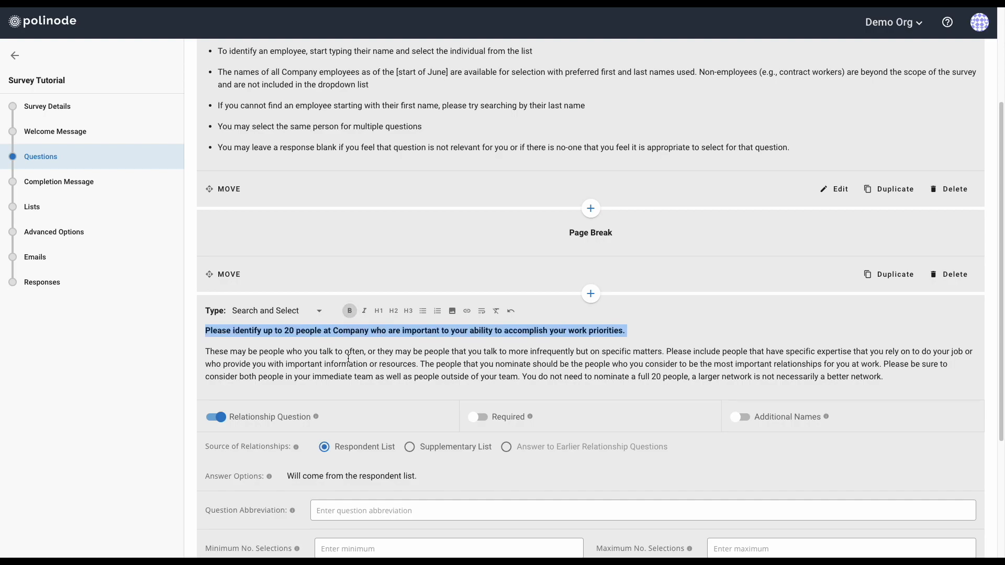
left_click(458, 332)
left_click(225, 352)
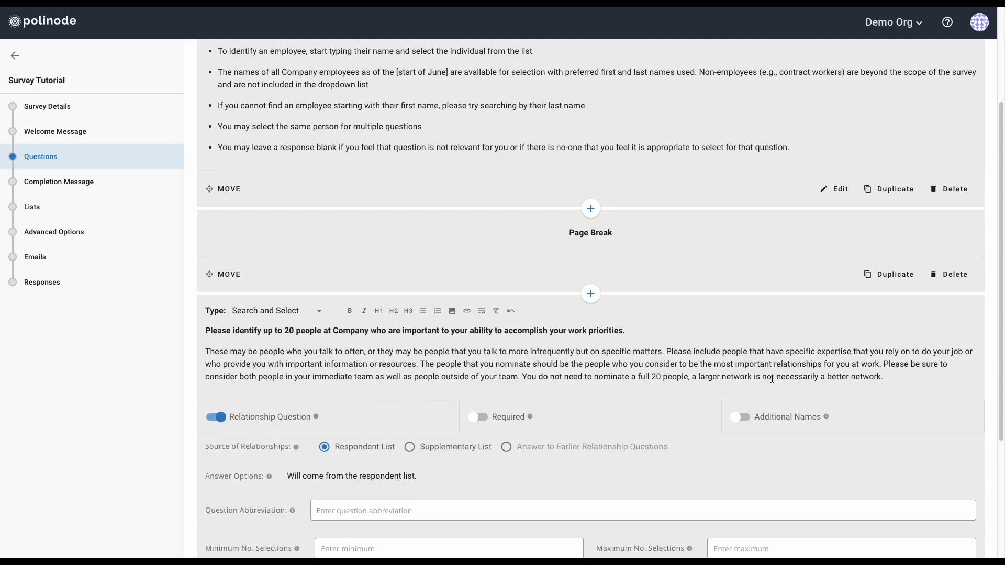
scroll(895, 377, "down", 1)
left_click(895, 378)
scroll(895, 378, "down", 3)
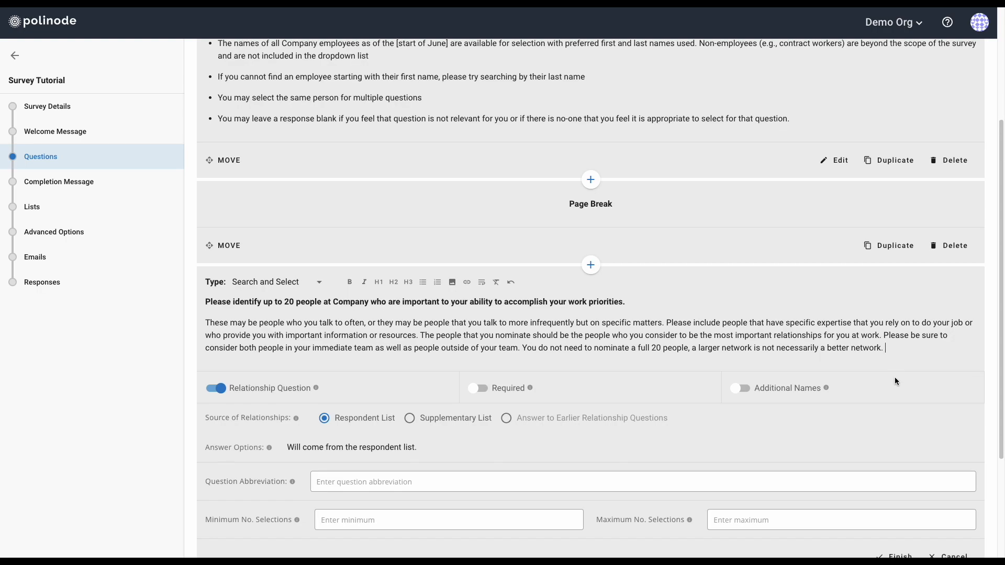
scroll(894, 381, "down", 1)
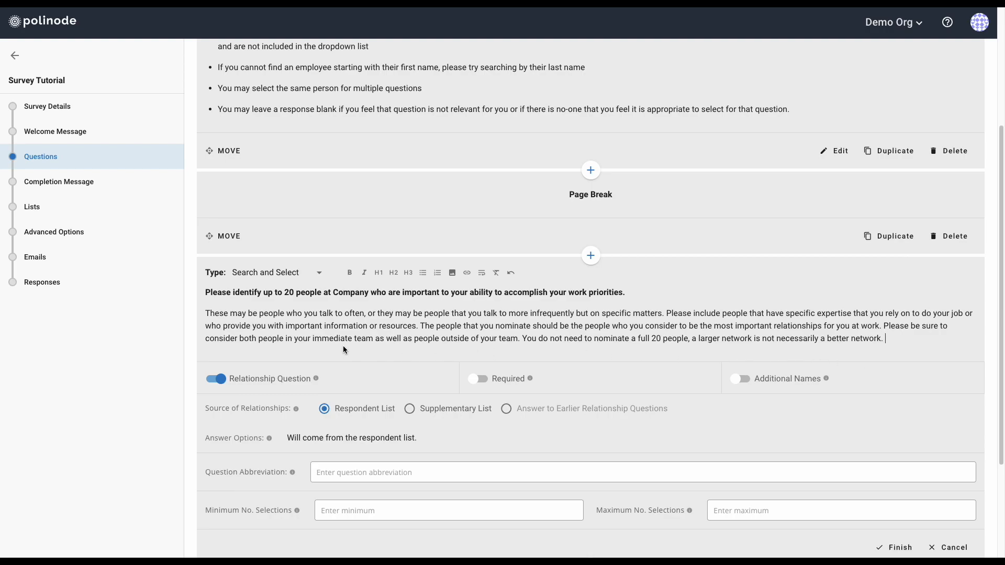
scroll(353, 347, "down", 1)
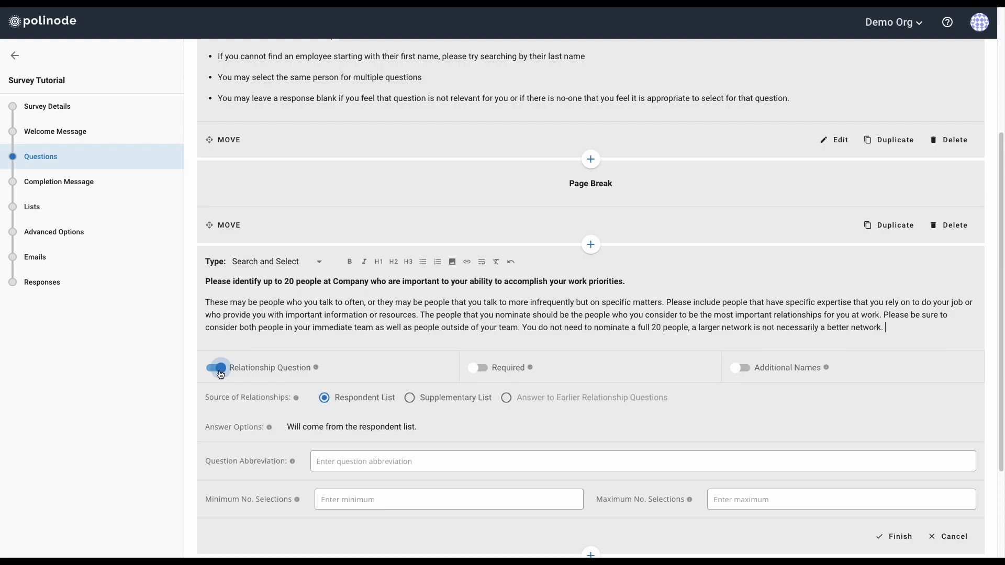
scroll(221, 374, "down", 1)
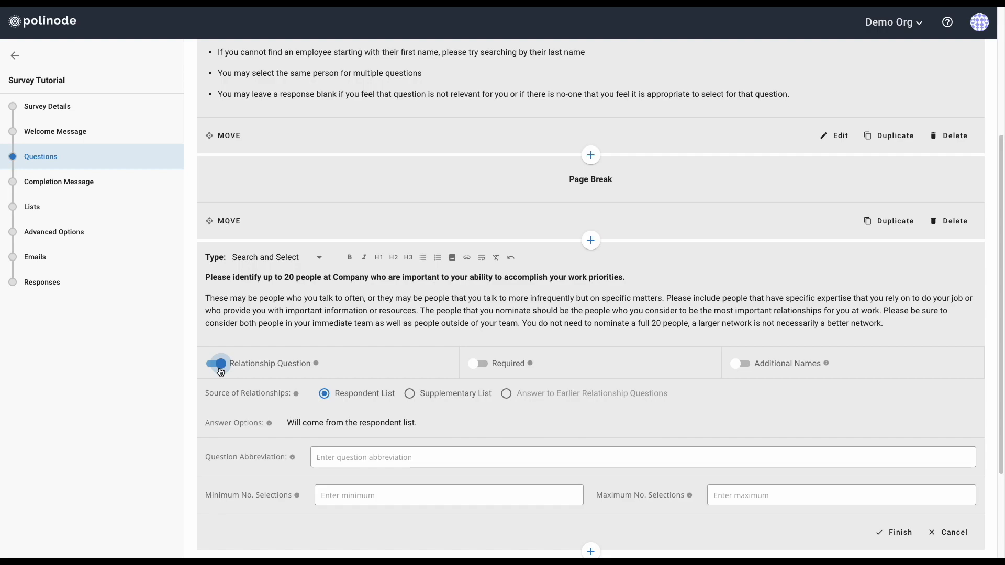
mouse_move(316, 364)
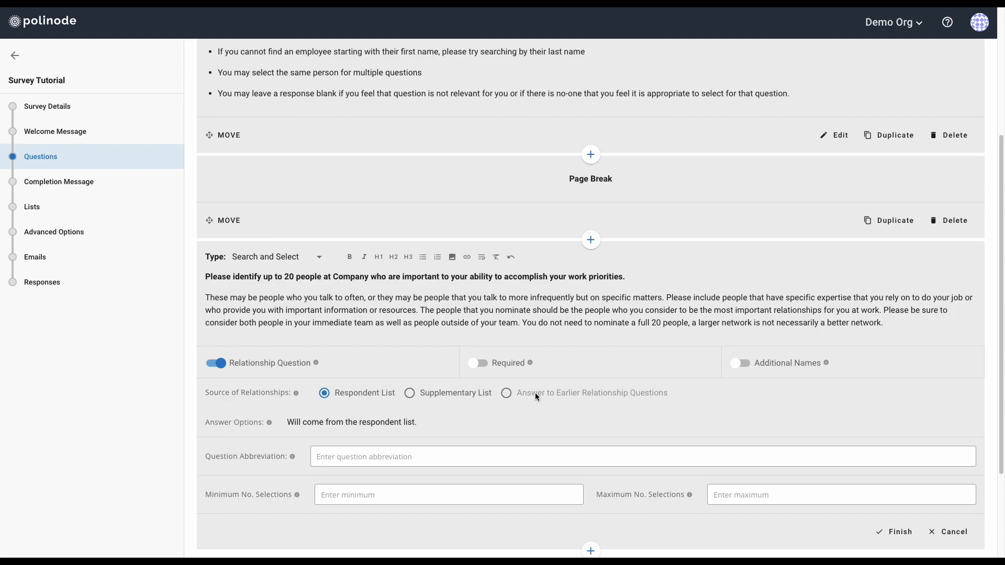
Set abbreviation 'Work Priorities' and maximum selections 20, then finish the question
scroll(535, 392, "down", 1)
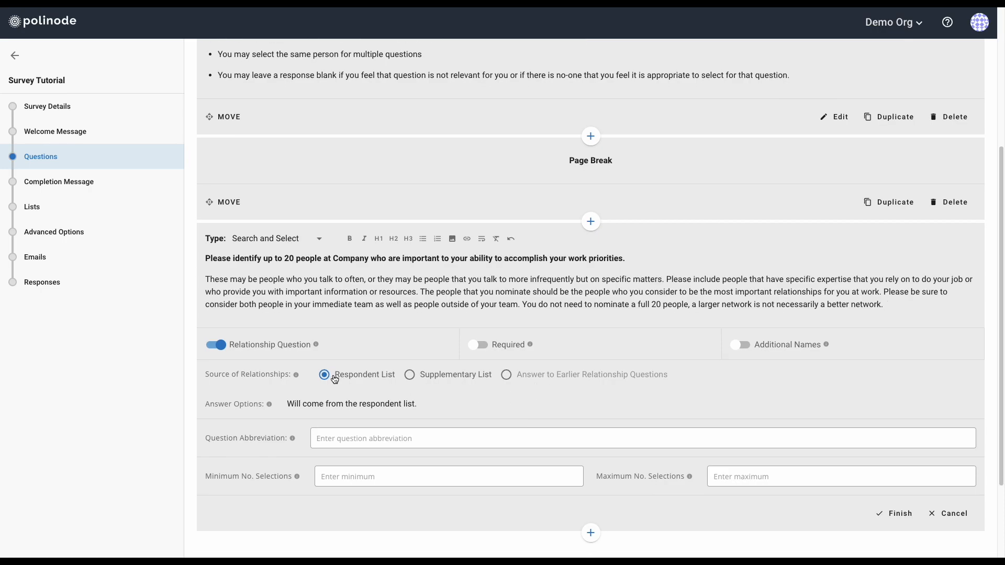
scroll(335, 379, "down", 1)
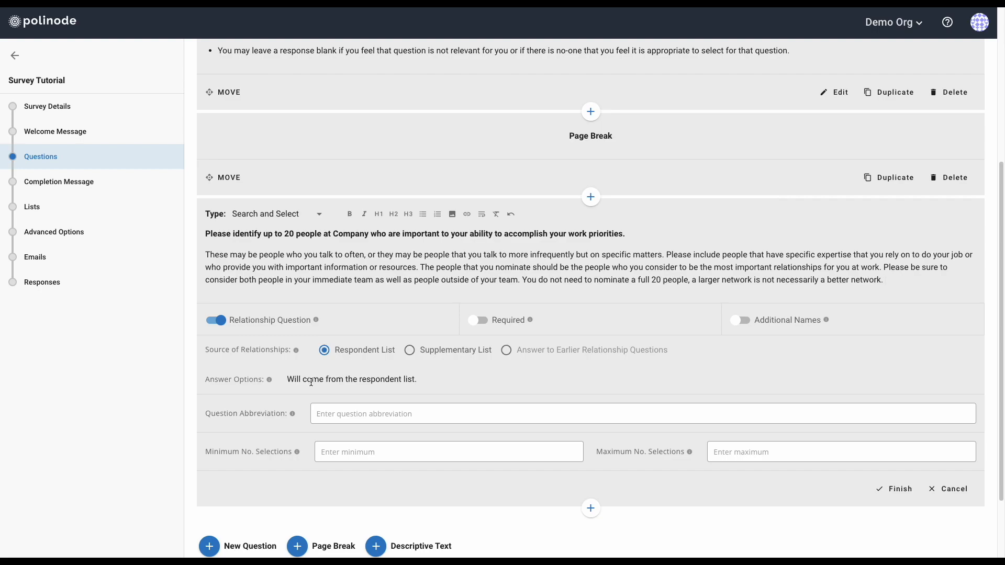
left_click(366, 414)
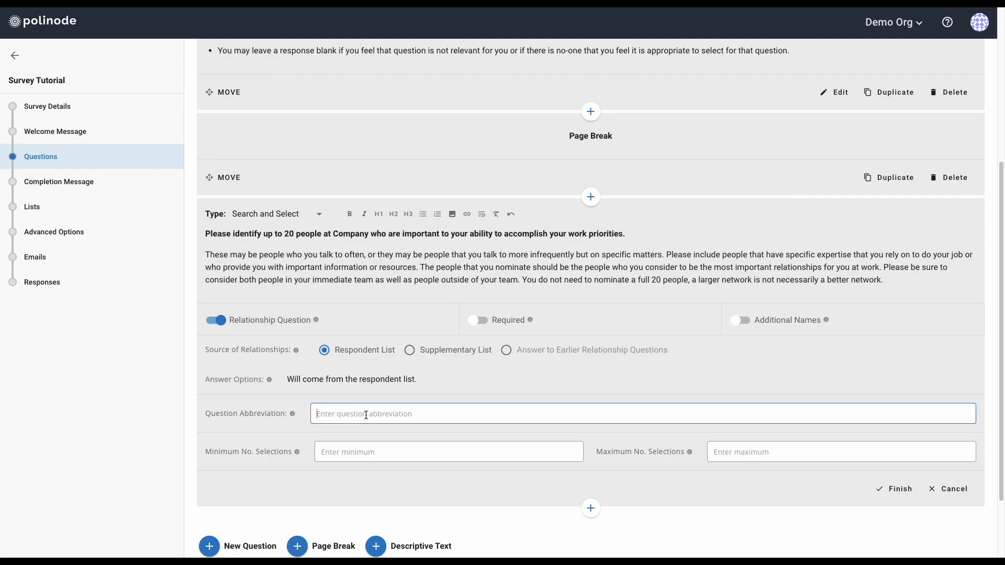
type("Work Priorities")
left_click(773, 451)
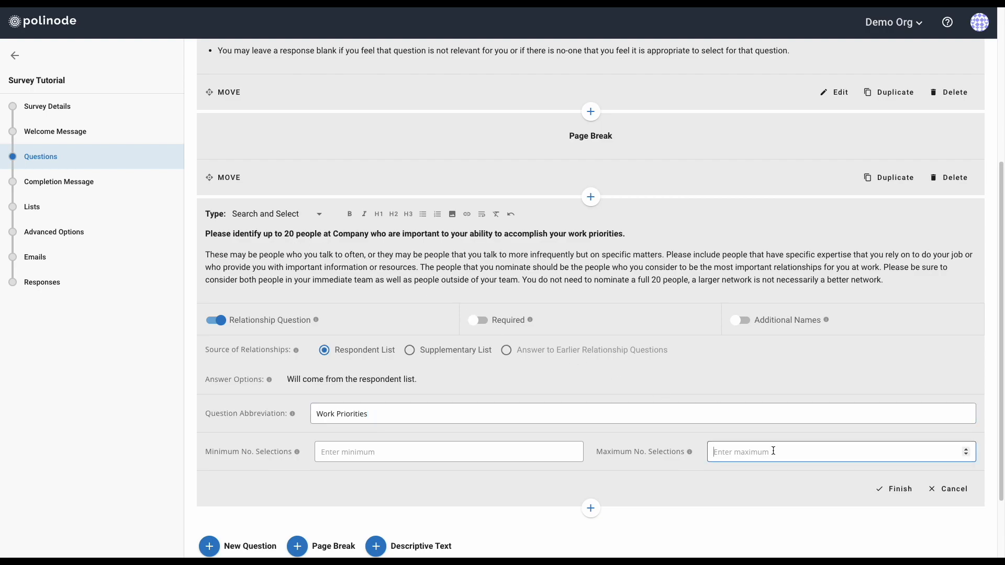
type("20")
left_click(894, 490)
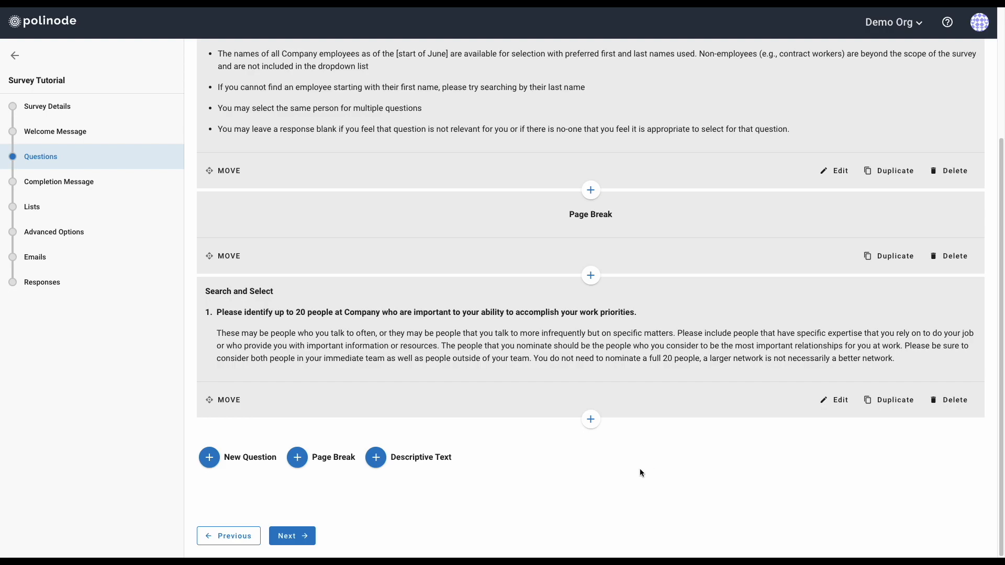
Insert a page break below the Work Priorities question
left_click(590, 419)
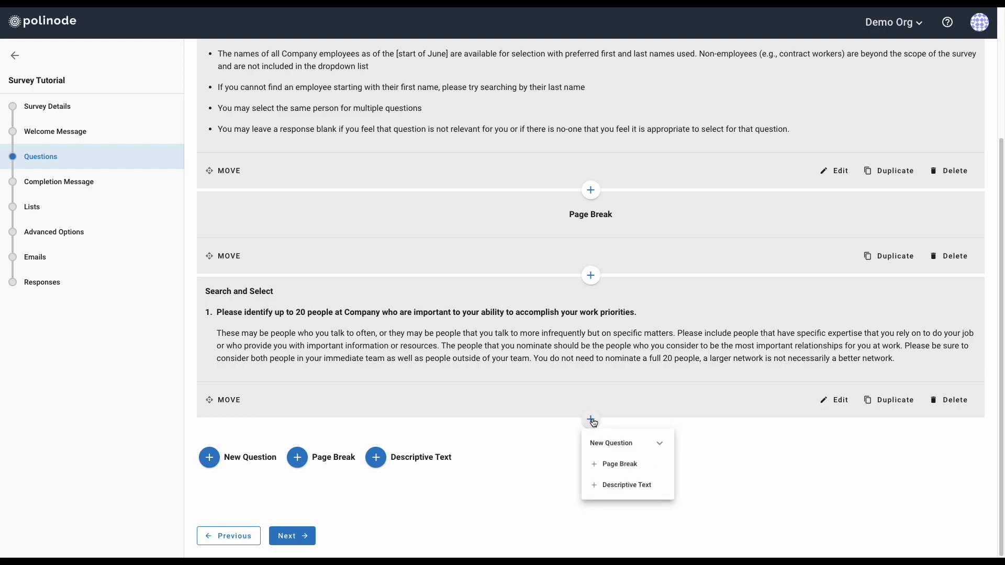
left_click(620, 465)
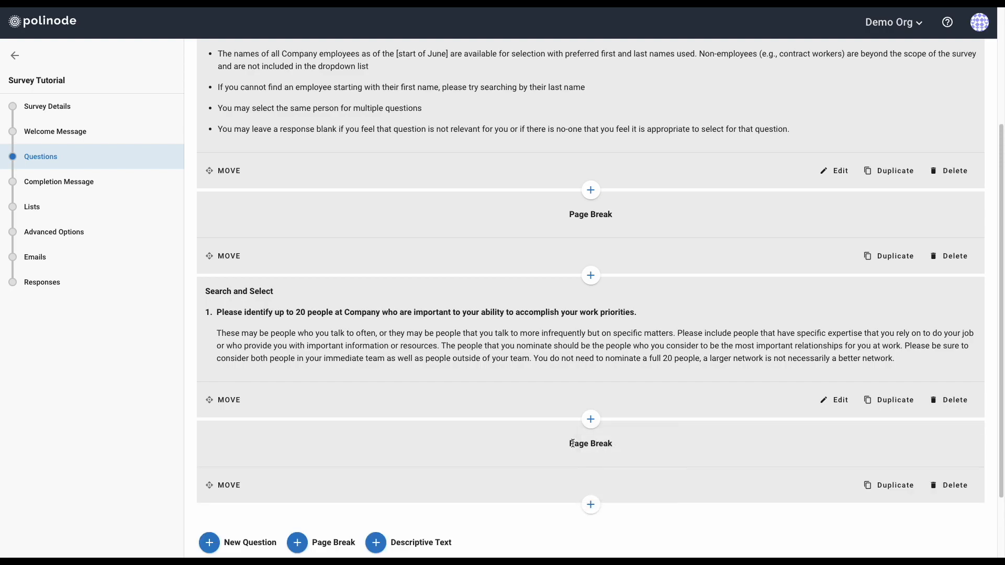
scroll(571, 443, "down", 2)
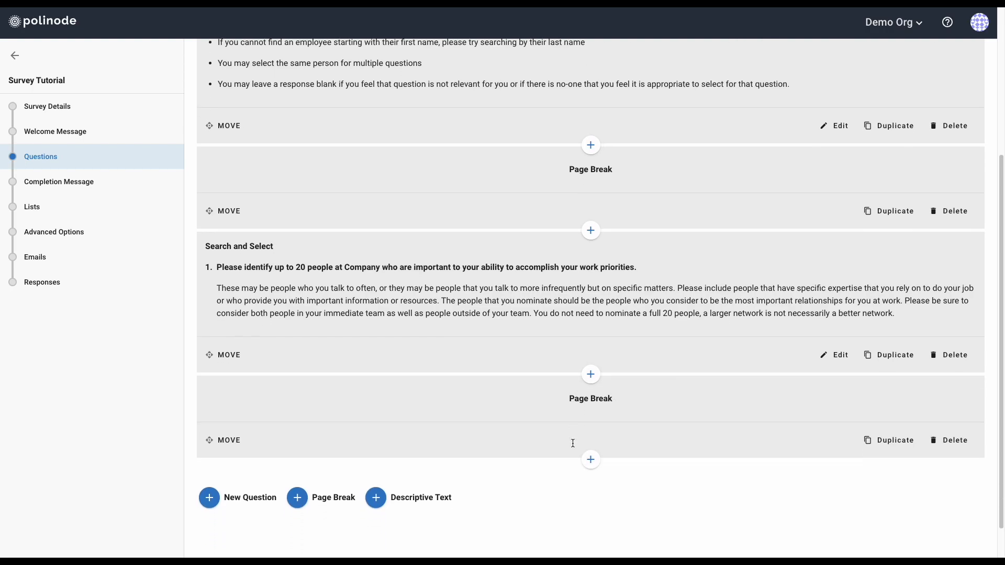
scroll(571, 446, "down", 2)
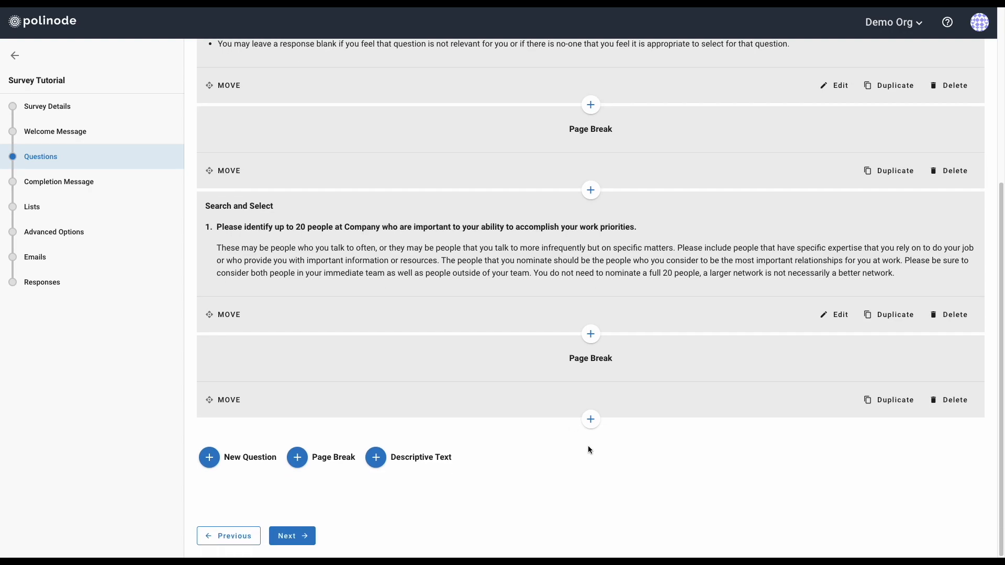
Append a Matrix Selection question at the end of the survey
left_click(590, 419)
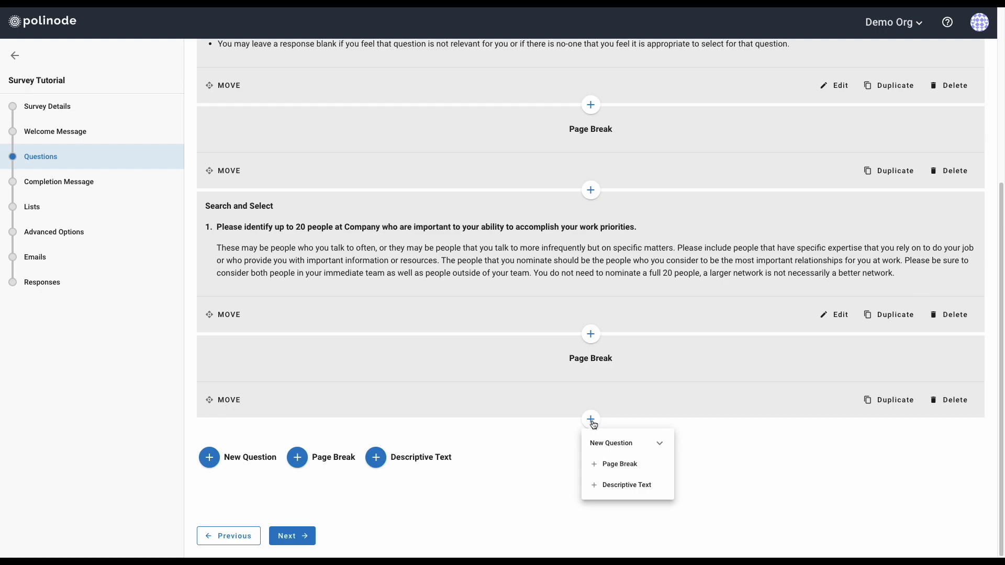
left_click(623, 443)
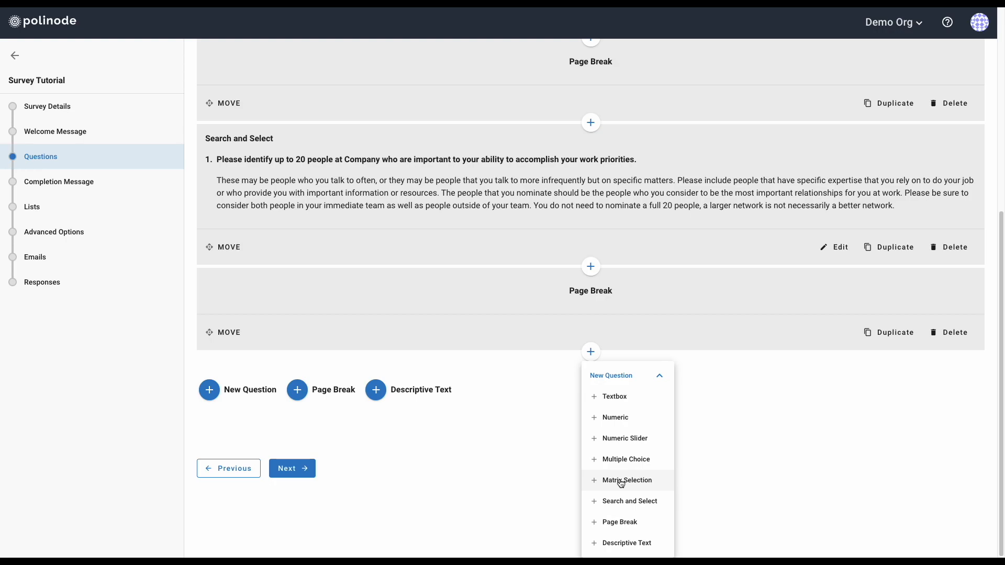
left_click(620, 481)
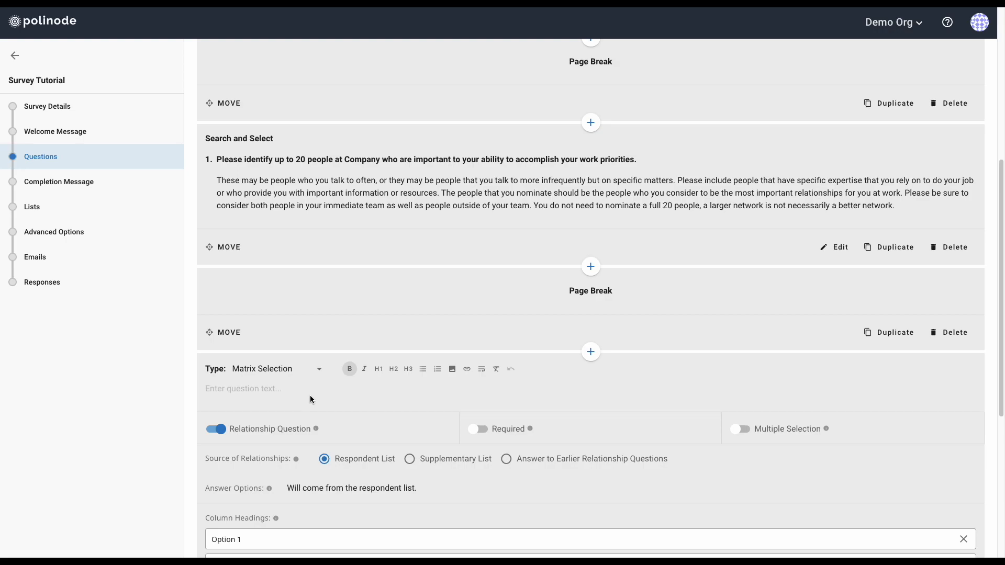
Select the Q2 question text in the Writer template and return to Polinode
key("ctrl+Left")
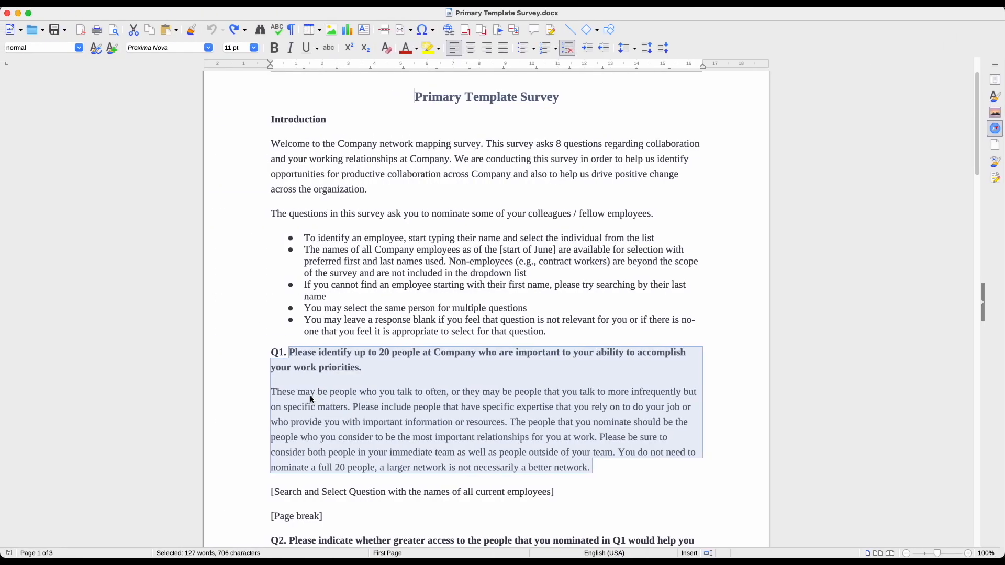
scroll(311, 396, "down", 10)
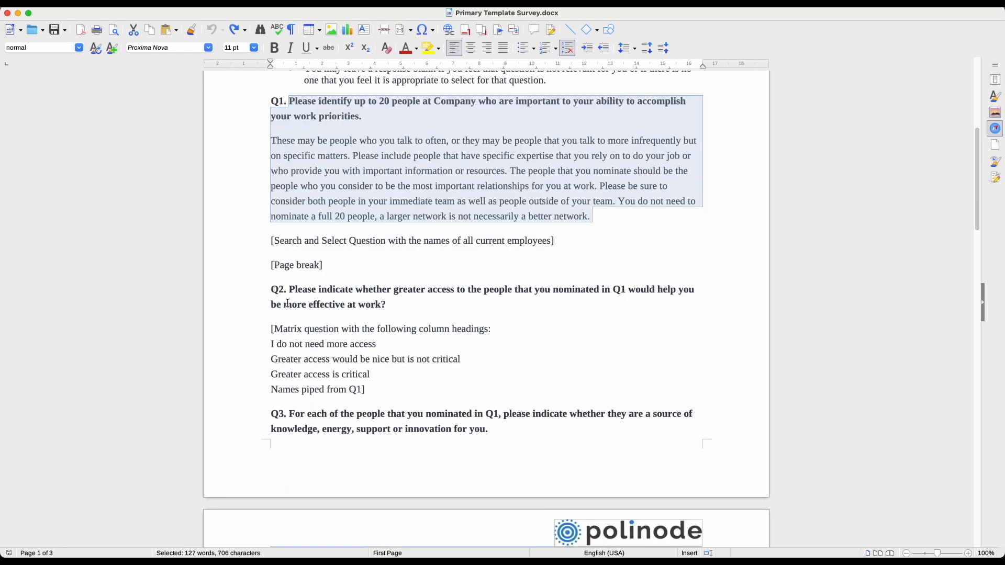
left_click_drag(289, 289, 393, 308)
key("ctrl+c")
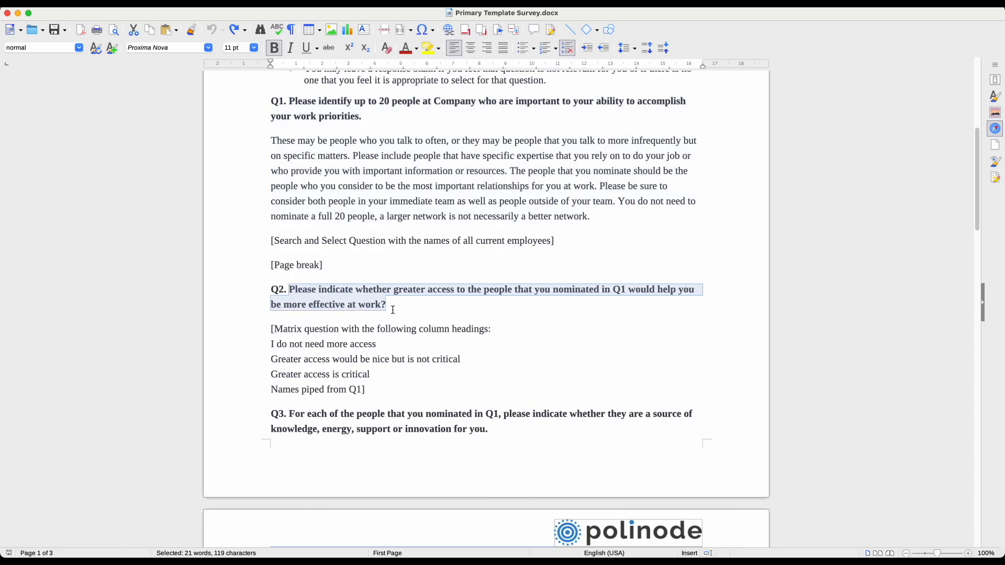
key("ctrl+Right")
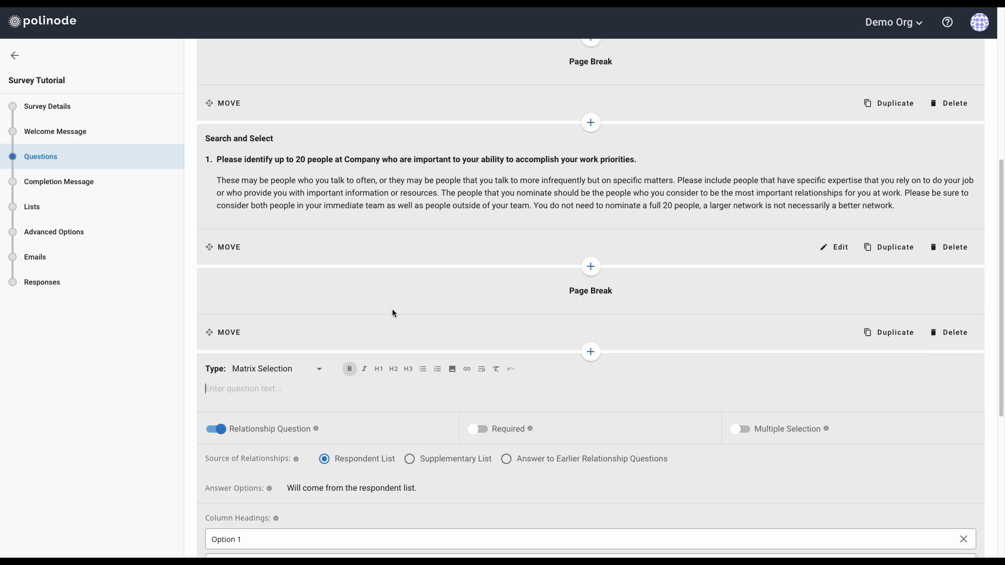
Paste Q2's question text into the Matrix Selection question and make it bold
left_click(308, 392)
key("ctrl+v")
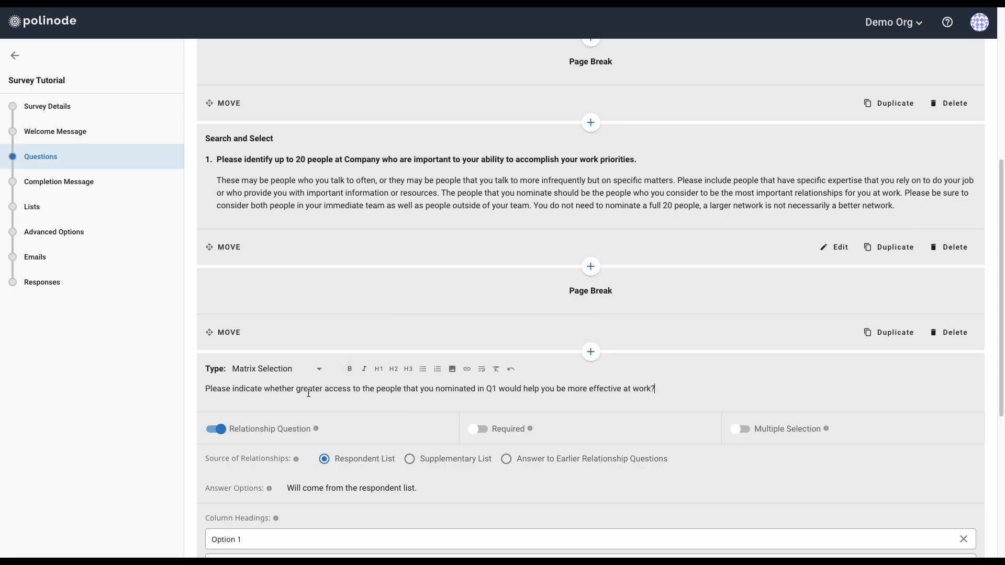
triple_click(308, 390)
left_click(350, 368)
left_click(679, 387)
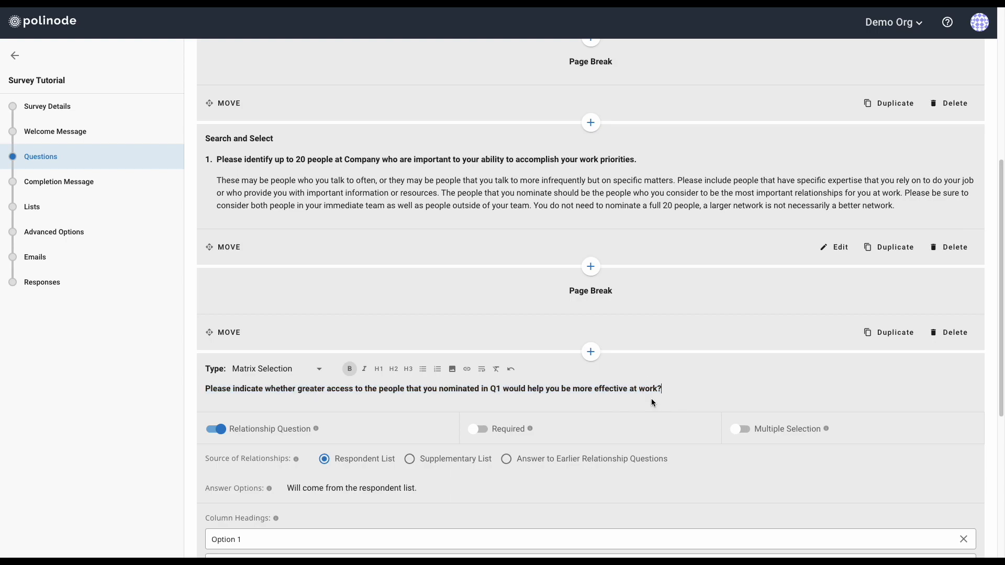
scroll(652, 401, "down", 1)
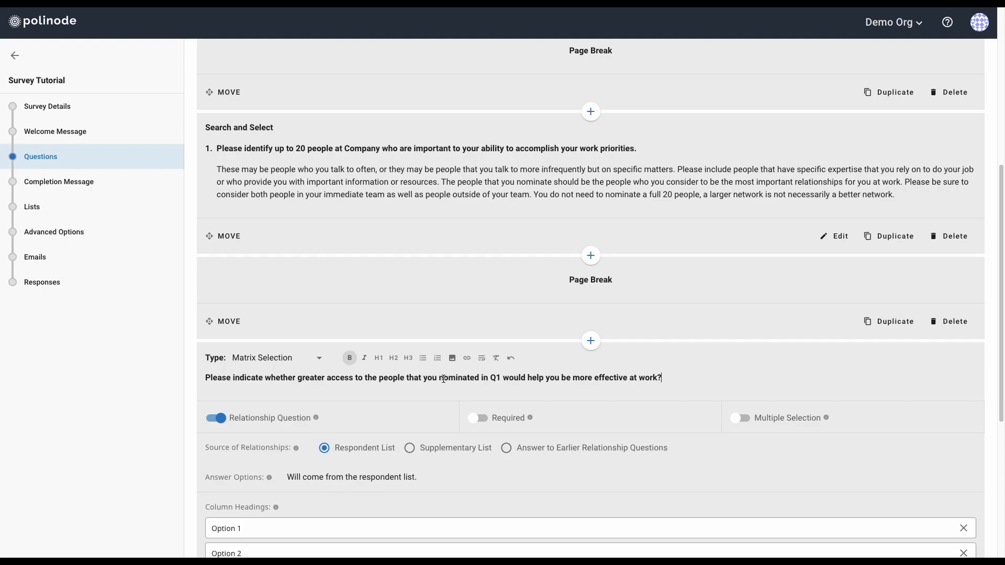
scroll(443, 379, "down", 1)
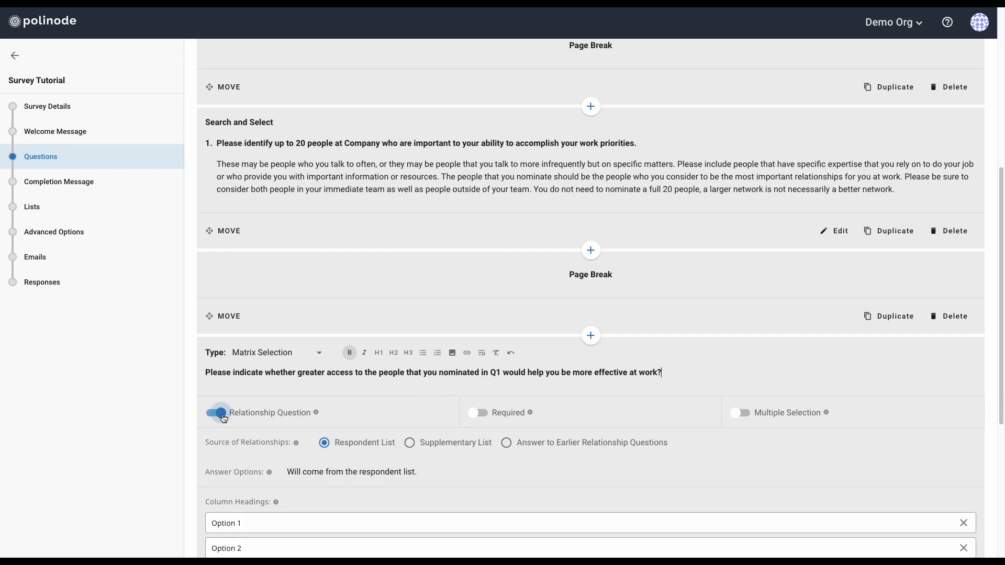
Make Q2 required and use answers to Question 1 as its eligible earlier question
left_click(485, 415)
left_click(506, 443)
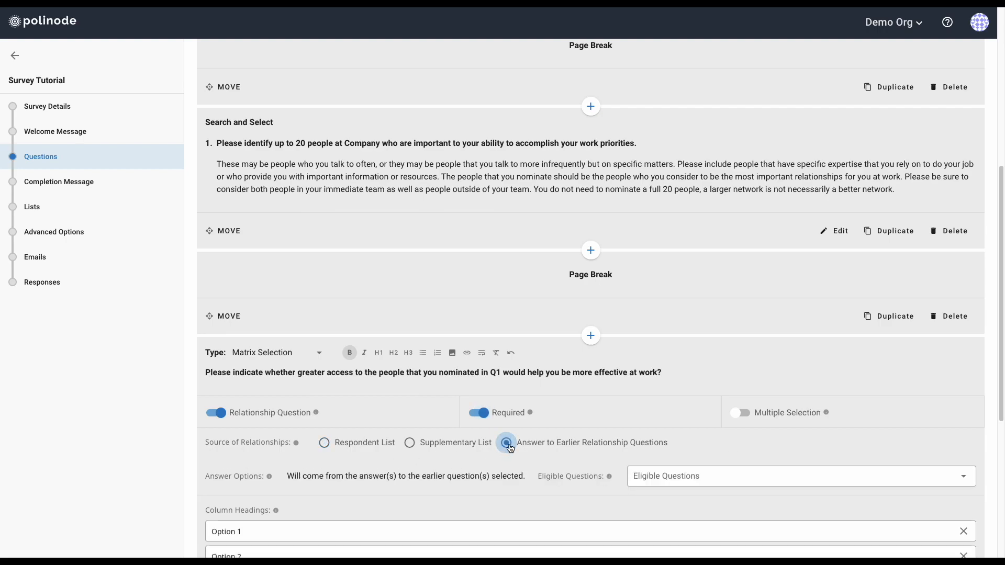
left_click(704, 476)
left_click(642, 482)
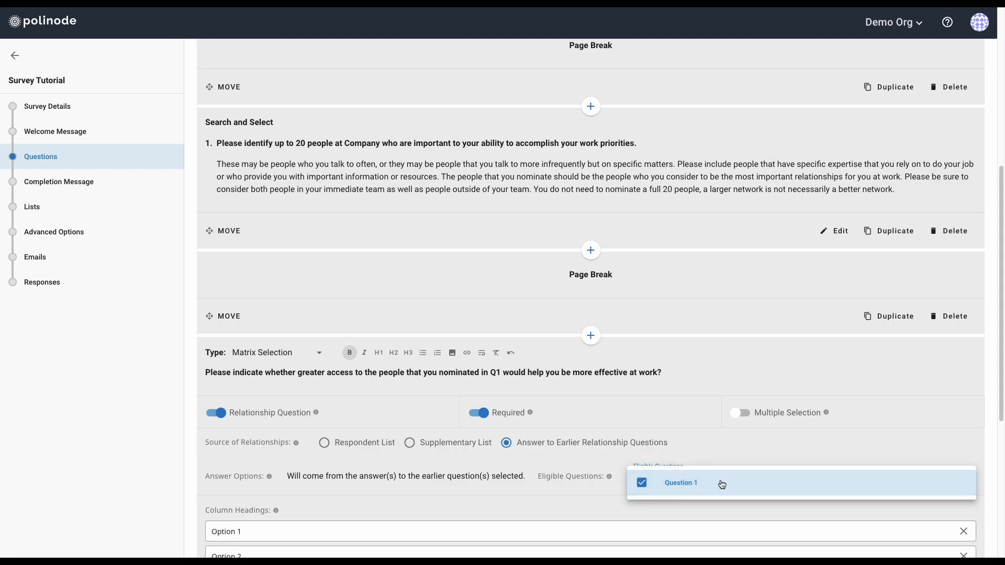
left_click(785, 454)
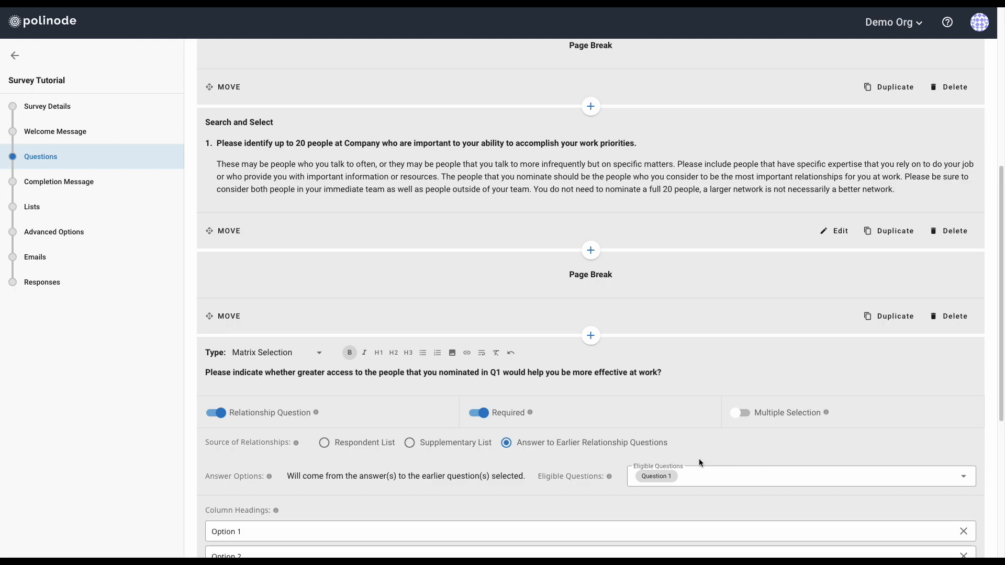
scroll(699, 462, "down", 1)
scroll(699, 462, "down", 2)
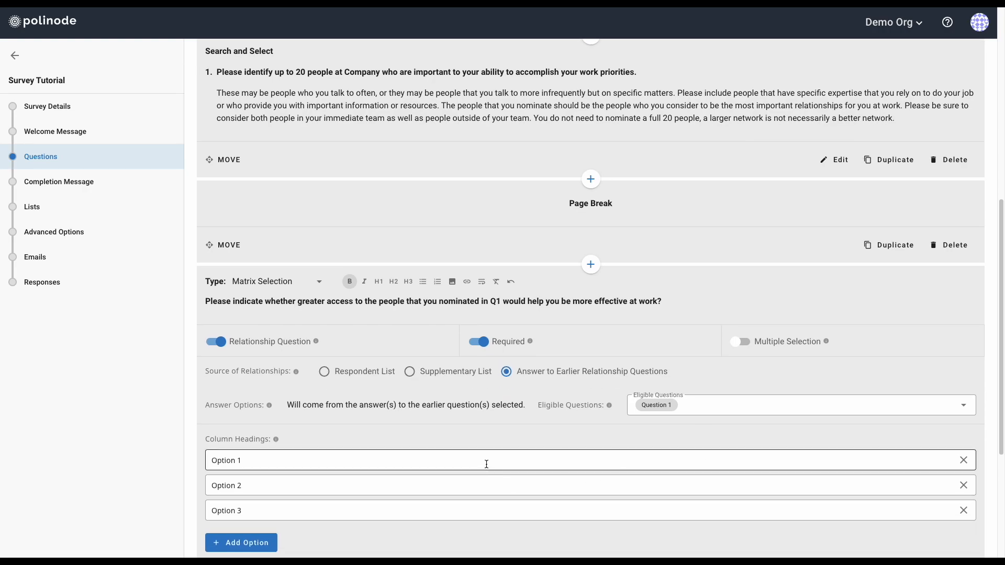
Replace Option 1 with the template heading 'I do not need more access'
key("ctrl+Left")
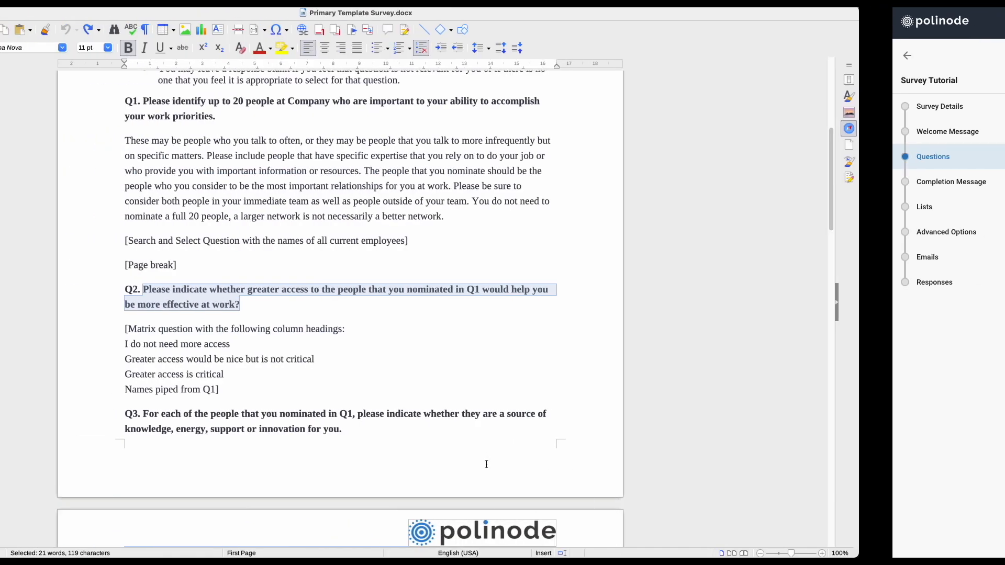
left_click_drag(375, 347, 249, 349)
key("ctrl+c")
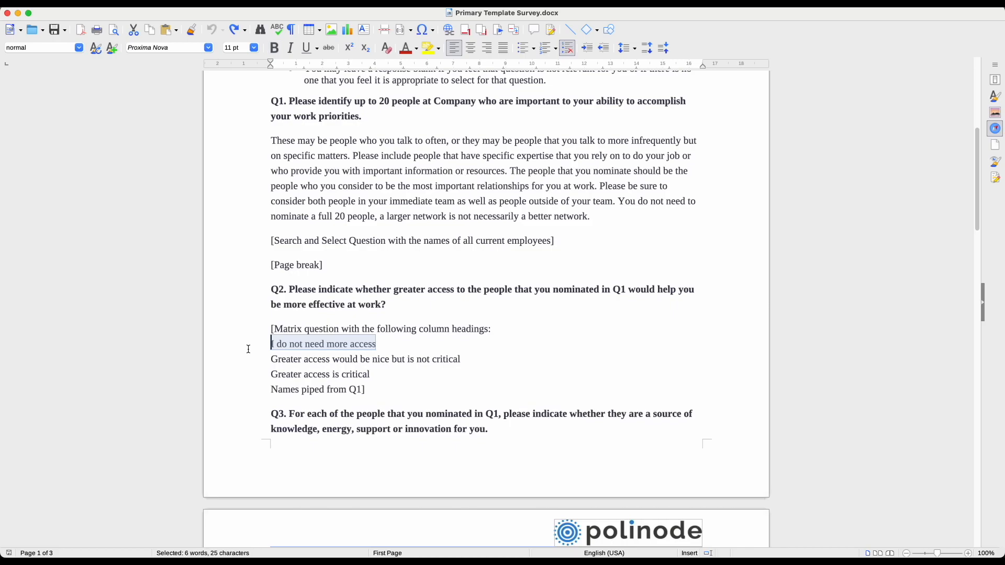
key("ctrl+Right")
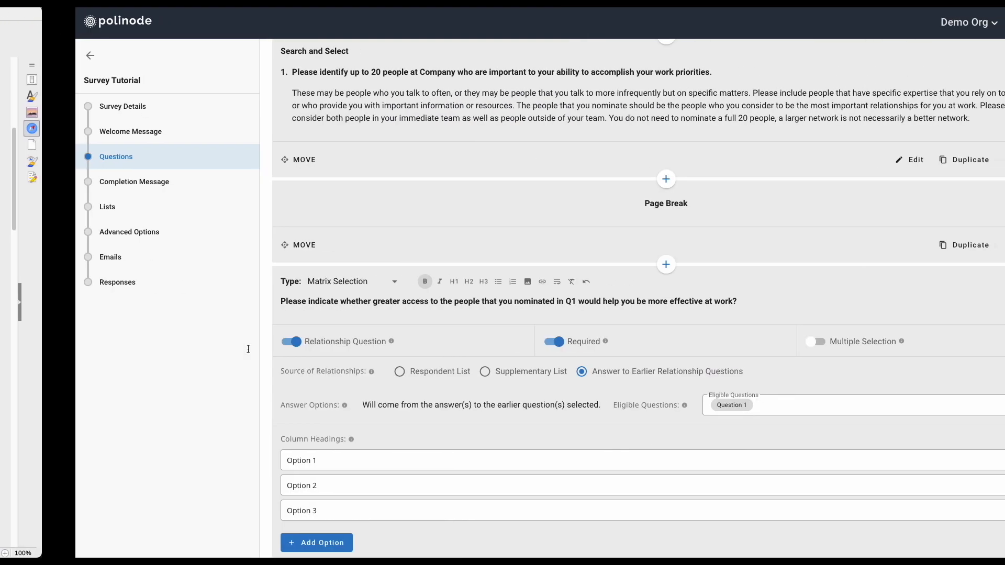
triple_click(236, 459)
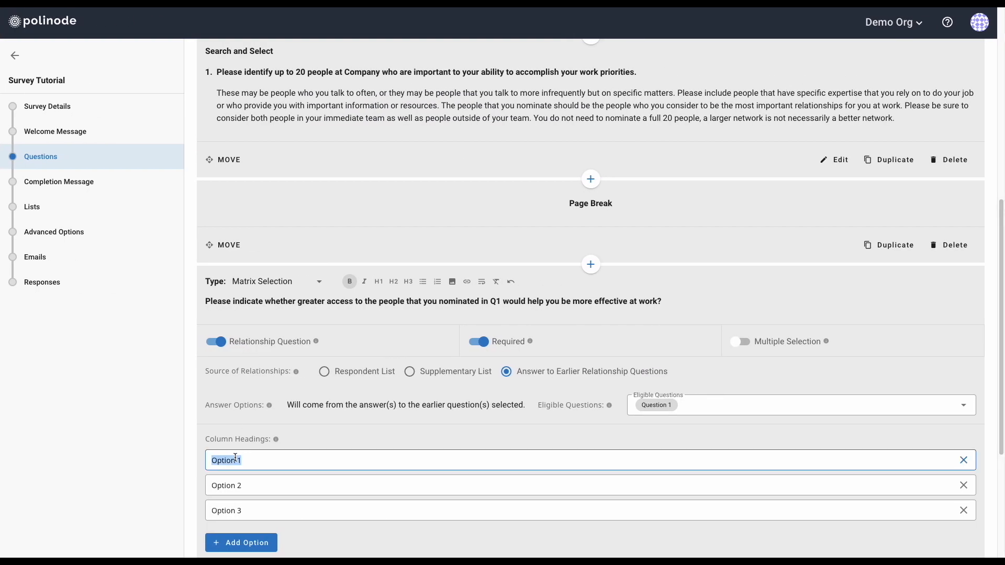
key("ctrl+v")
Replace Option 2 with 'Greater access would be nice but is not critical'
key("ctrl+Left")
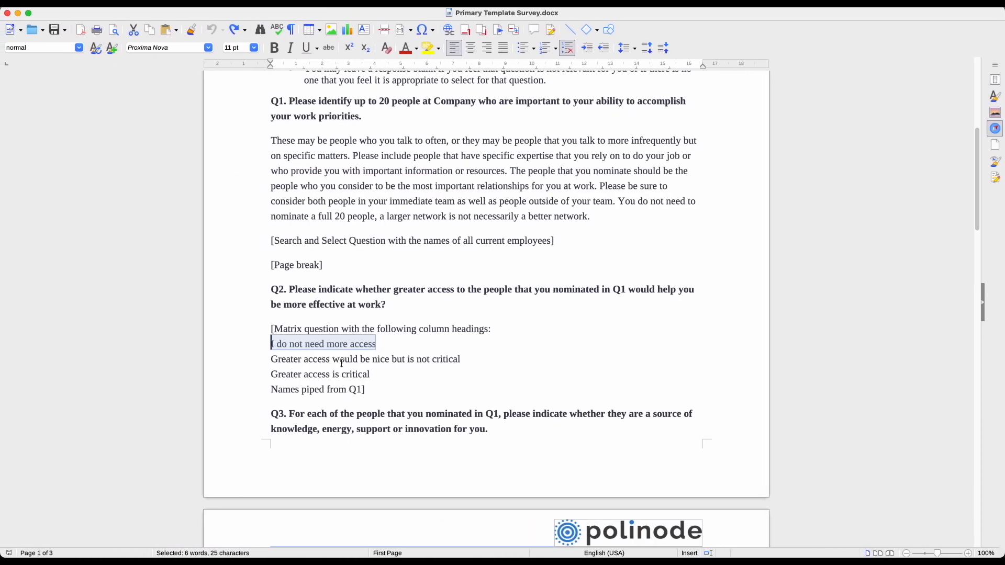
triple_click(342, 363)
left_click(379, 357)
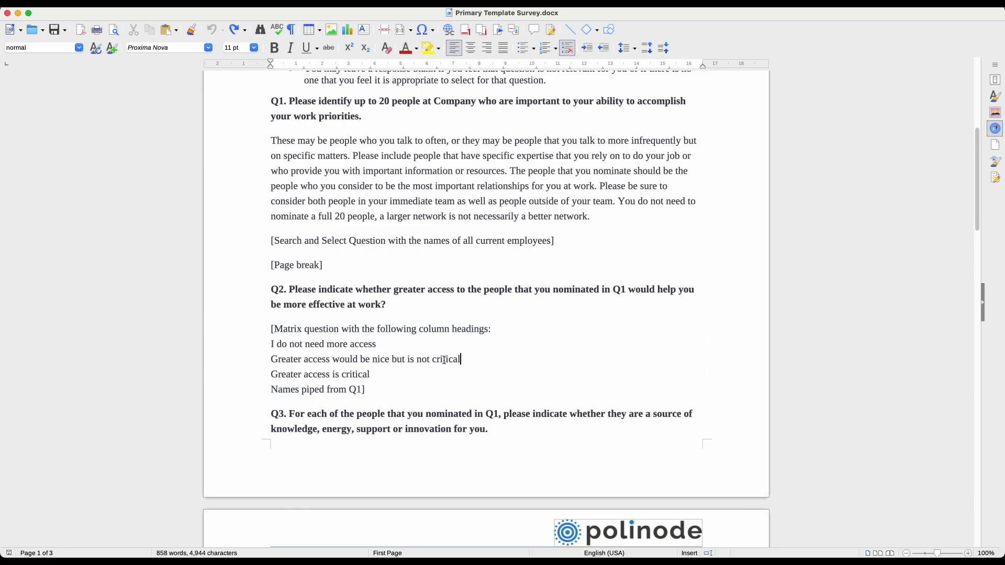
left_click_drag(460, 359, 254, 361)
key("ctrl+c")
key("ctrl+Right")
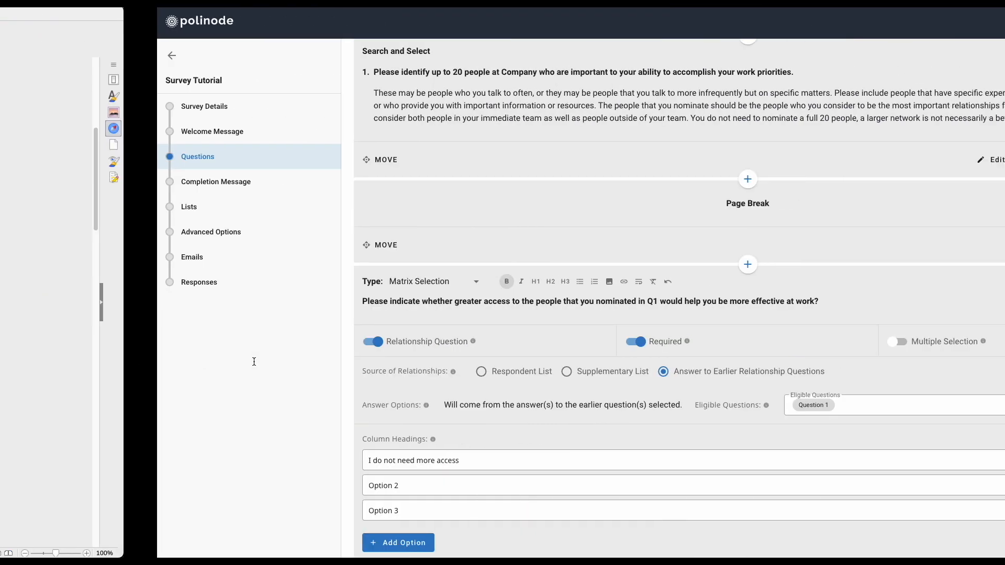
triple_click(278, 484)
key("ctrl+v")
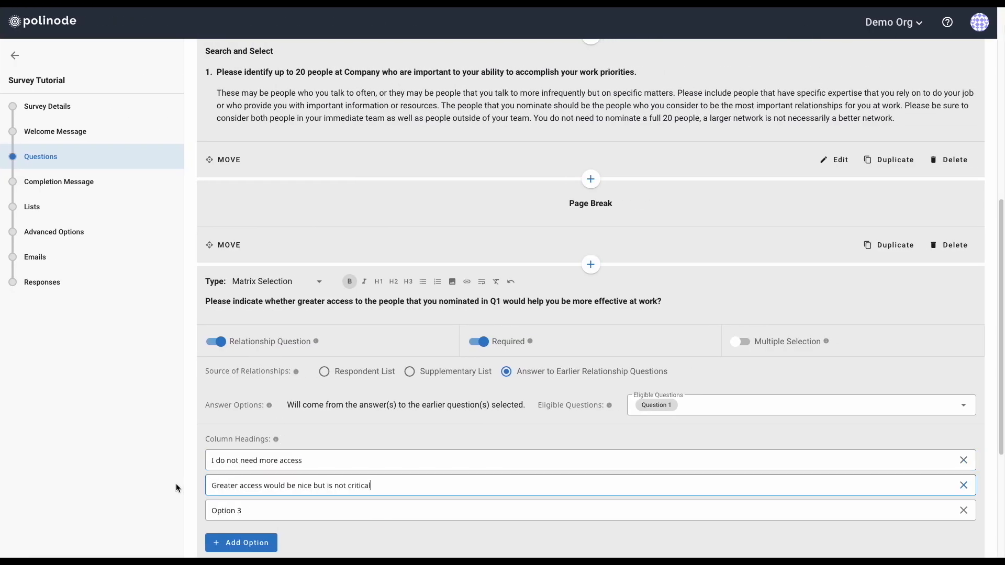
Replace Option 3 with 'Greater access is critical'
key("ctrl+Left")
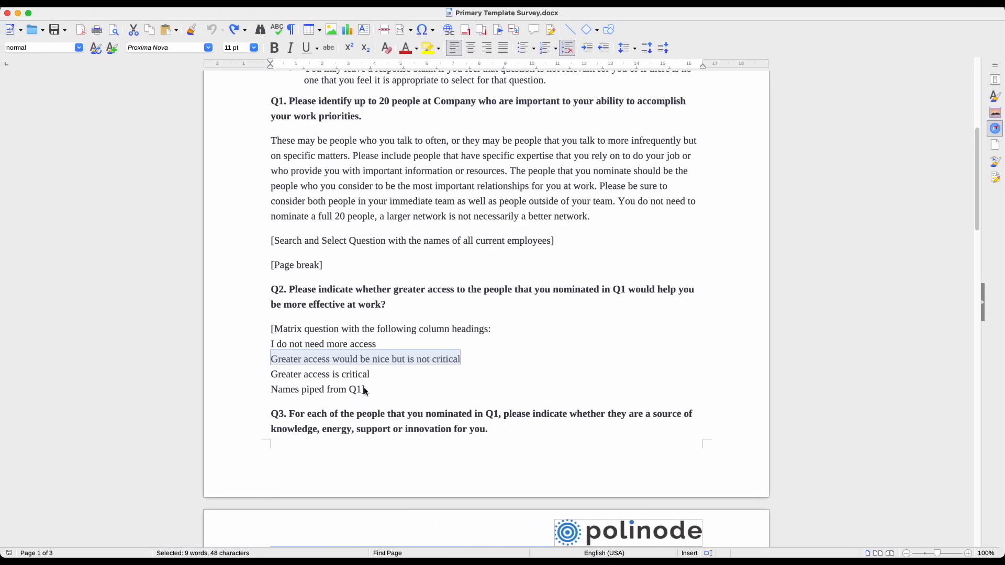
left_click_drag(371, 374, 254, 373)
key("ctrl+c")
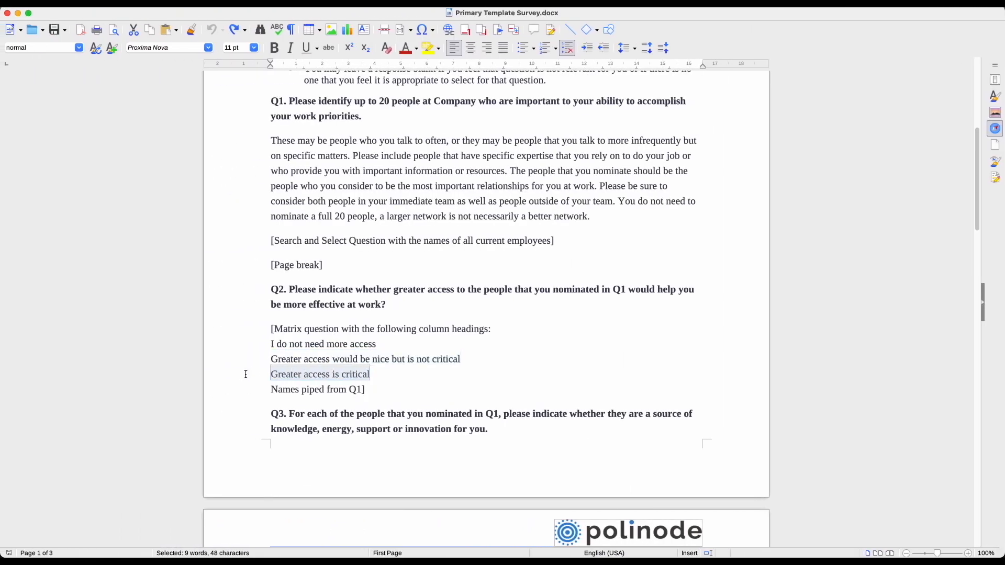
key("ctrl+Right")
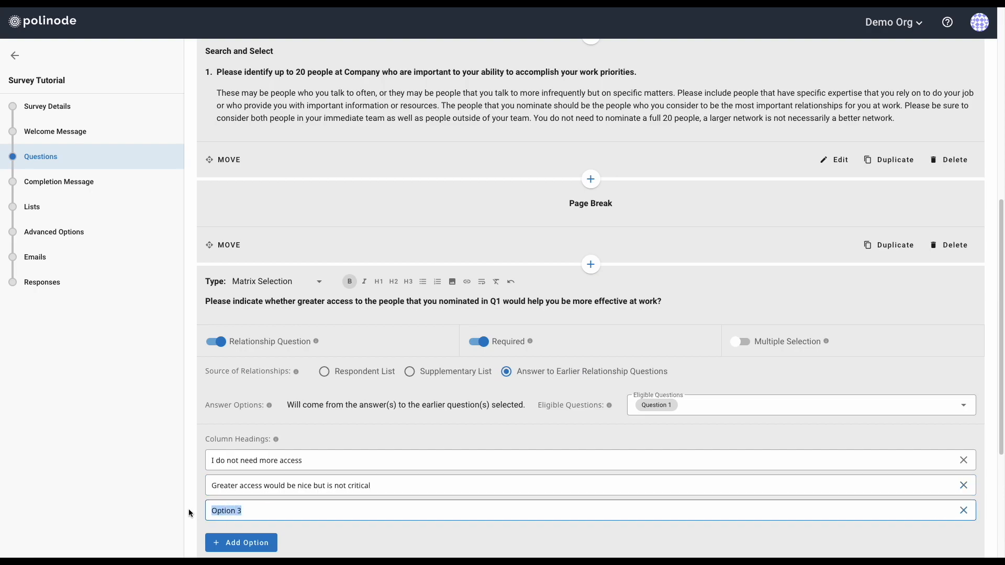
key("ctrl+v")
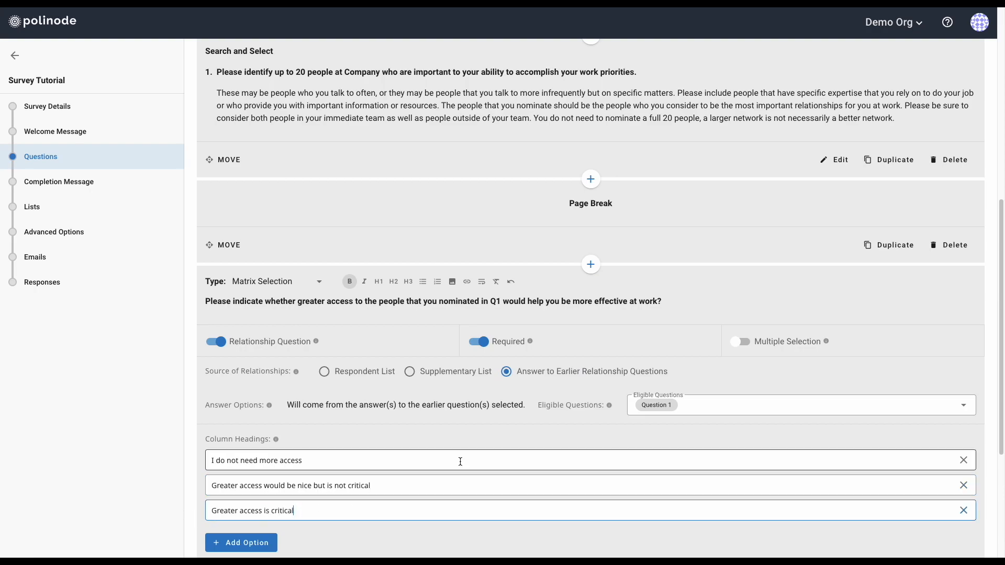
scroll(458, 478, "down", 1)
scroll(437, 428, "down", 1)
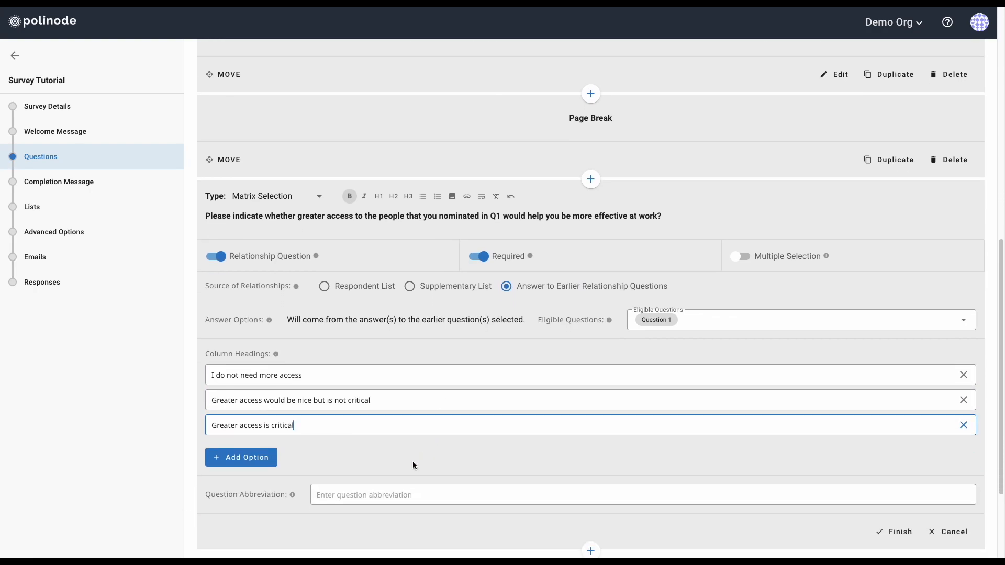
Remove the extra Option 4, set abbreviation 'Greater Access', and finish the Q2 question
left_click(252, 462)
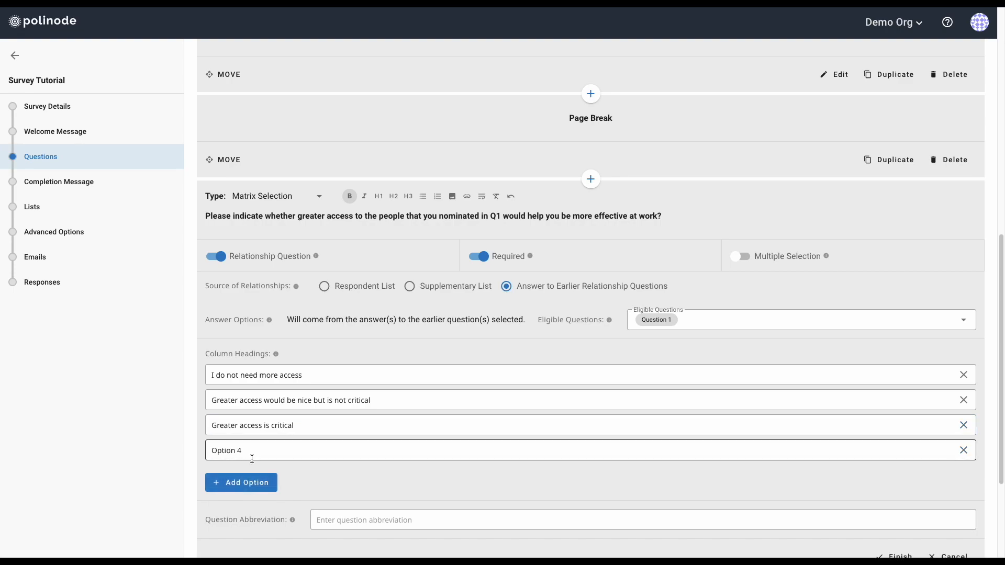
left_click(963, 450)
scroll(470, 466, "down", 1)
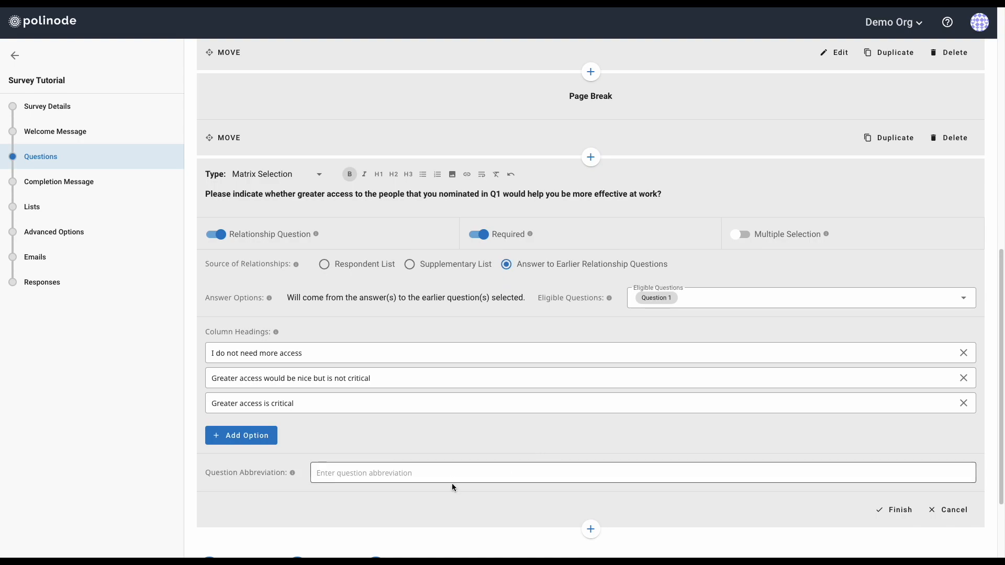
left_click(448, 476)
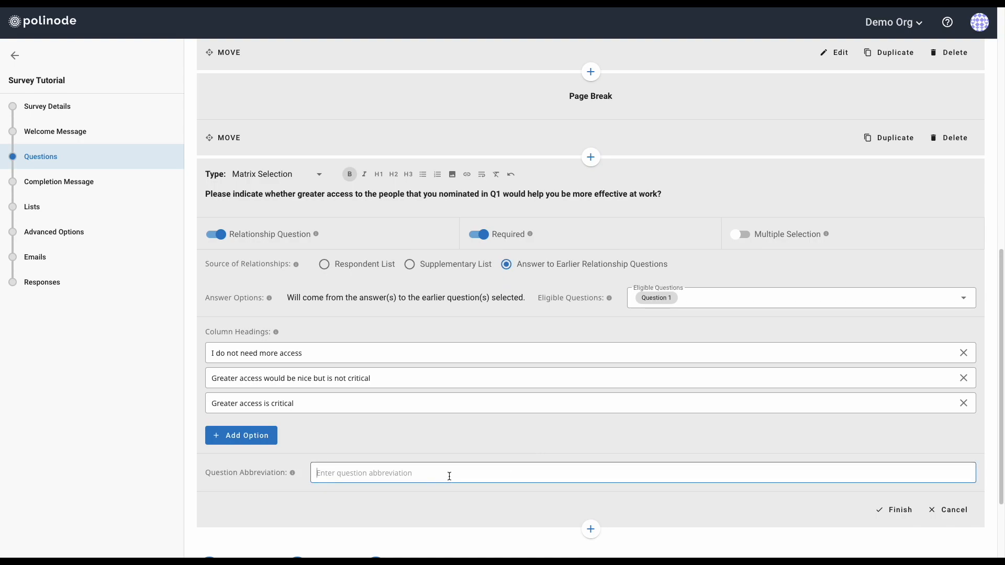
type("Greater Access")
left_click(886, 512)
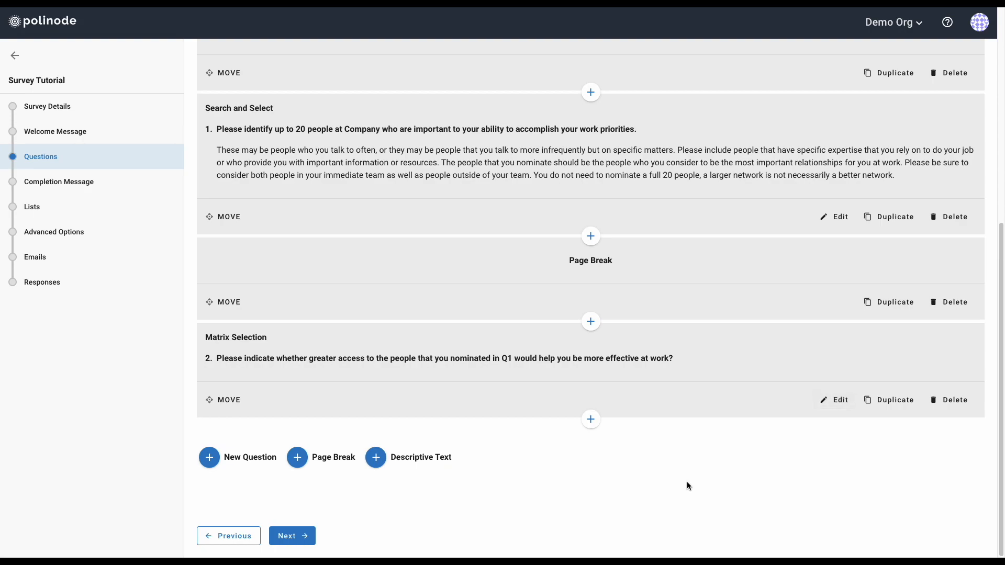
Insert a page break after Q2 and add a new Matrix Selection question below it
left_click(590, 419)
left_click(625, 468)
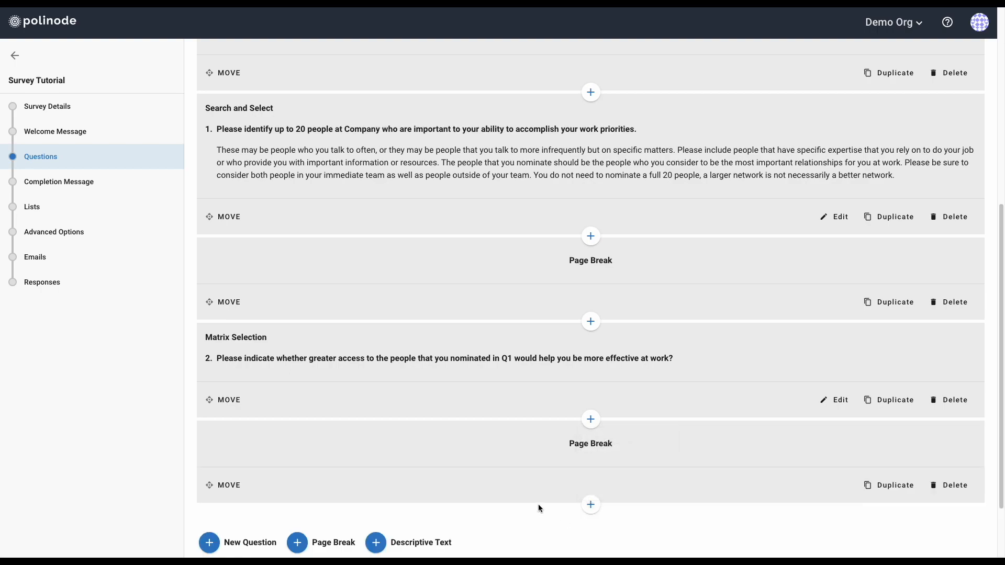
left_click(591, 506)
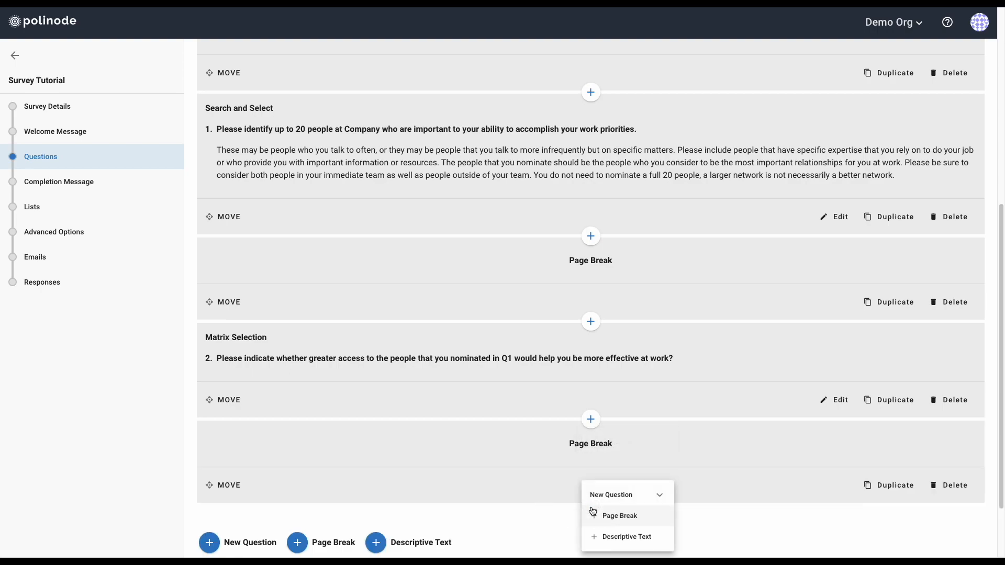
left_click(636, 496)
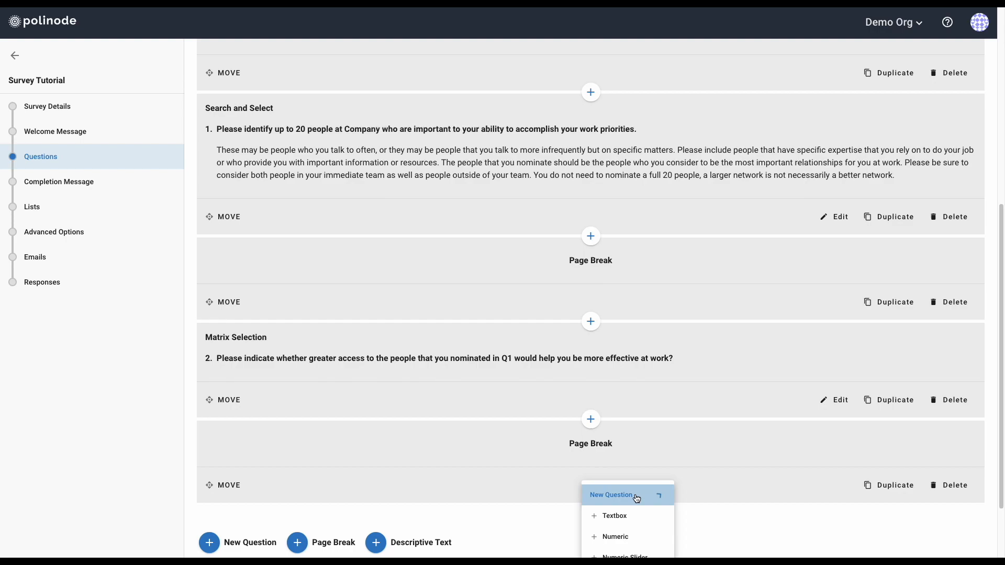
scroll(643, 498, "down", 1)
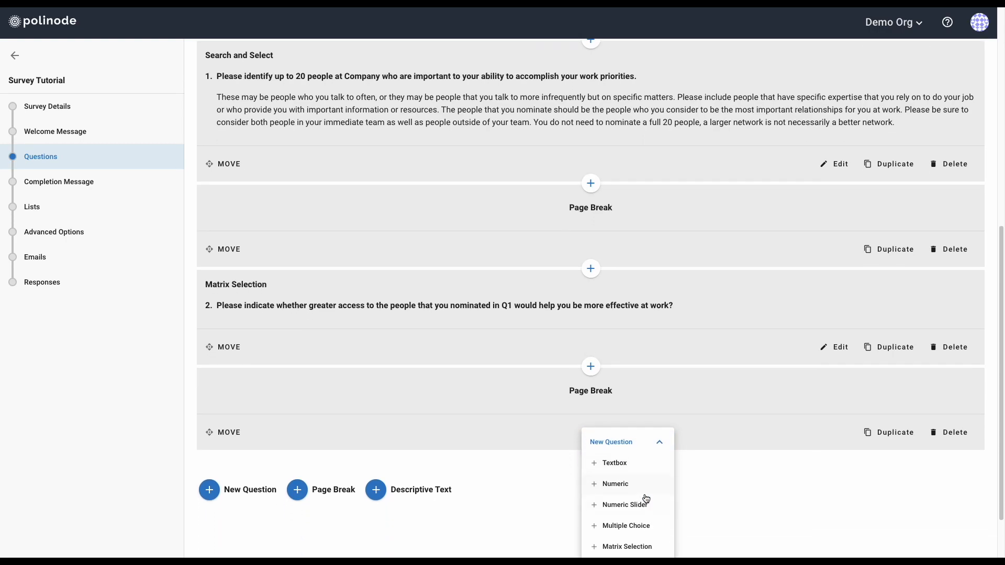
scroll(648, 500, "down", 3)
scroll(645, 499, "down", 1)
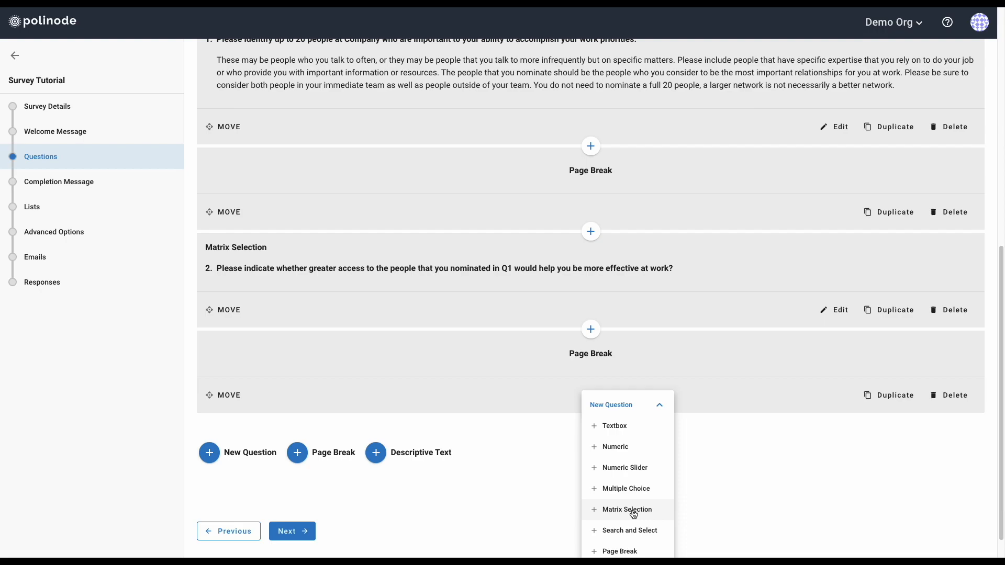
left_click(628, 510)
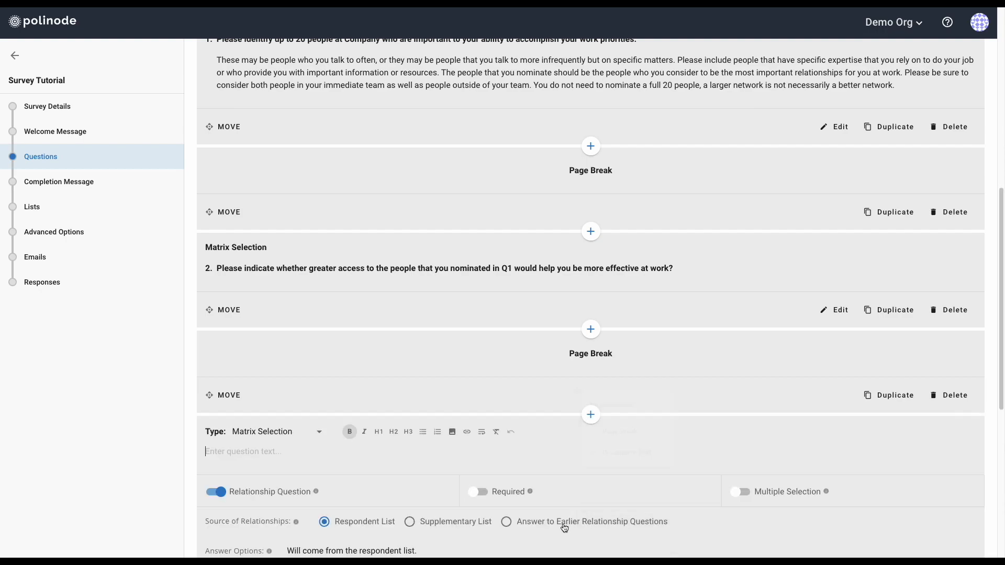
Copy the Q3 wording and its Knowledge, Energy, Support and Innovation bullets from the Writer template
key("ctrl+Left")
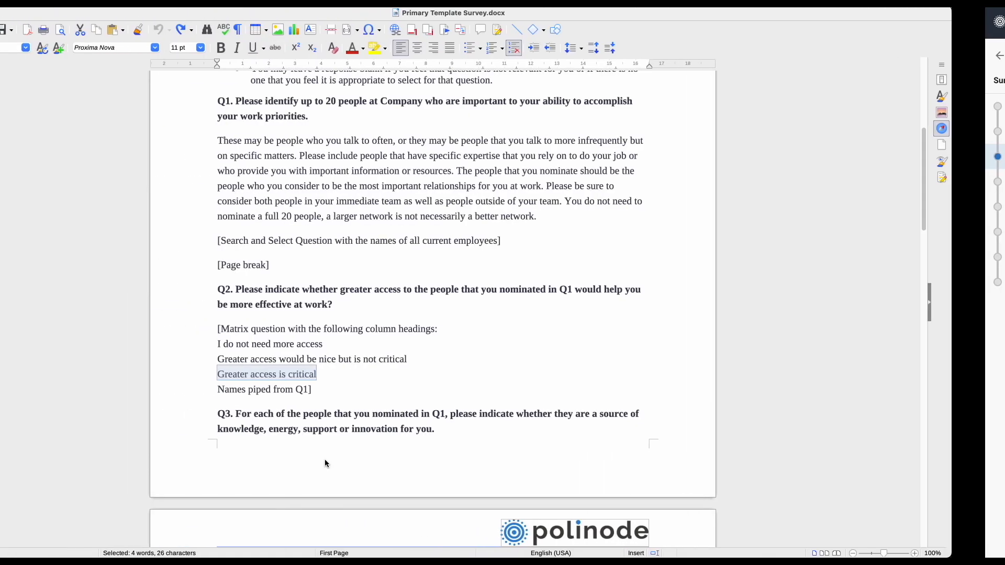
scroll(355, 421, "down", 5)
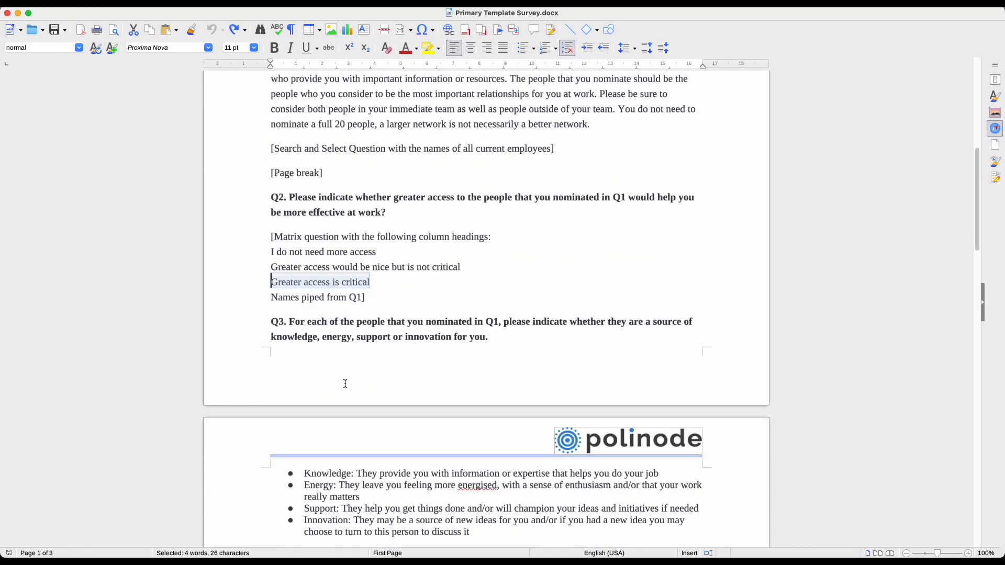
left_click_drag(289, 284, 390, 312)
left_click_drag(455, 413, 527, 486)
key("super+c")
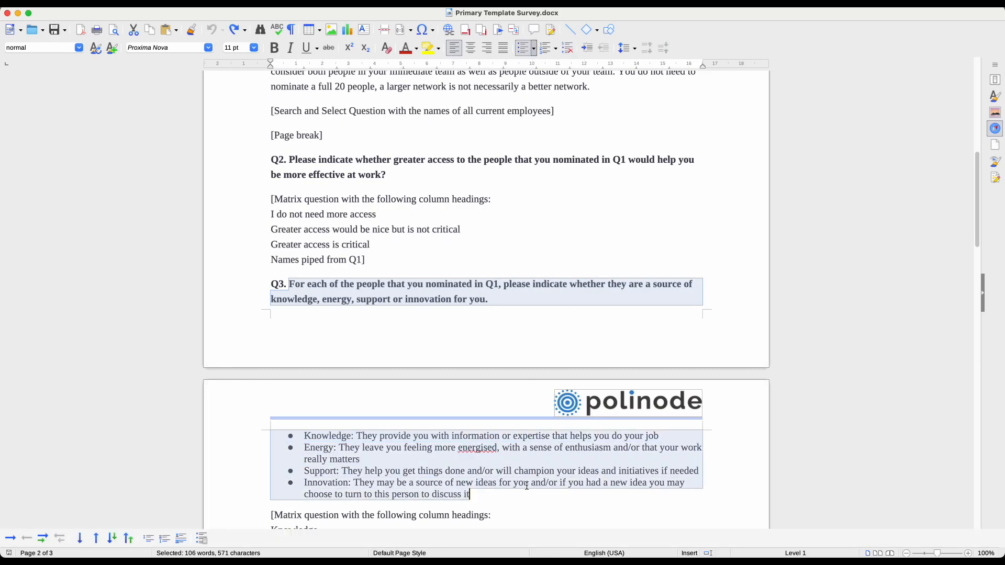
key("ctrl+Right")
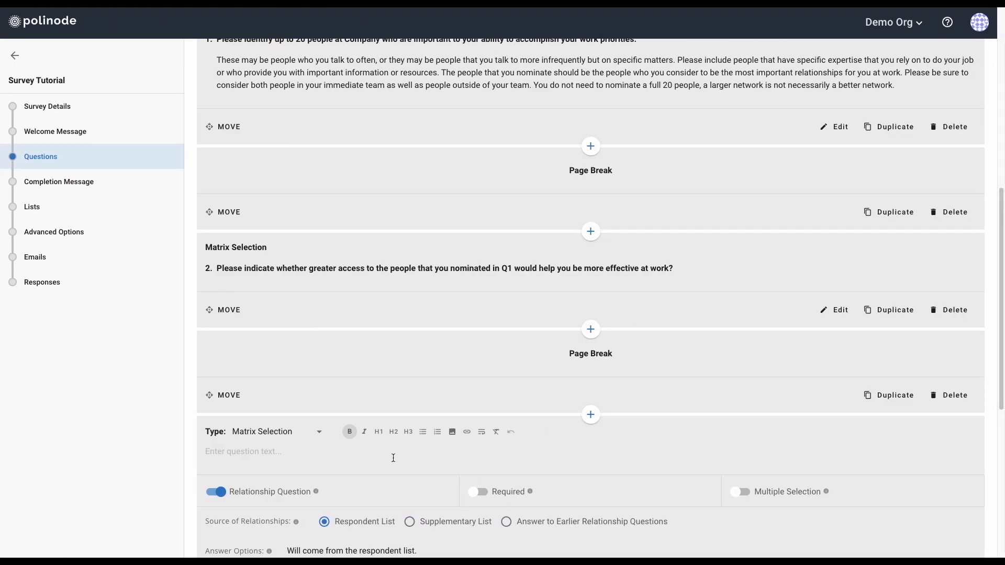
Paste the Q3 wording with its four bulleted descriptions into the matrix question text
key("super+v")
scroll(388, 454, "down", 2)
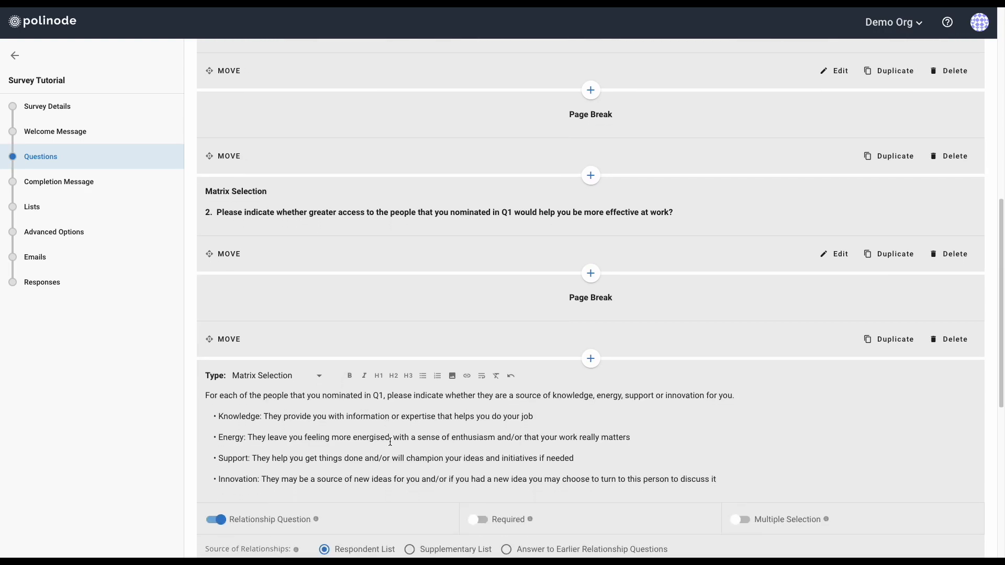
scroll(393, 424, "down", 1)
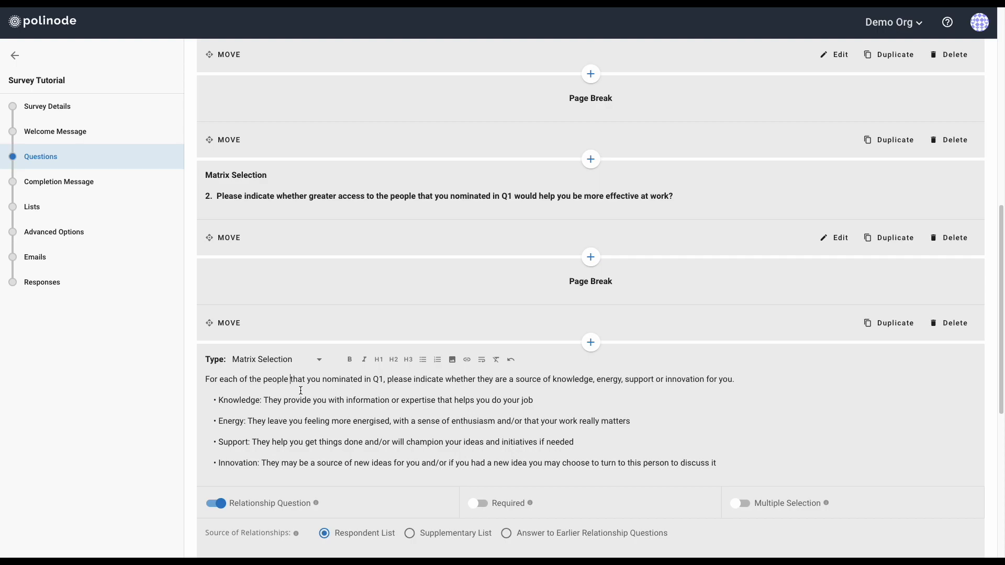
scroll(301, 390, "down", 1)
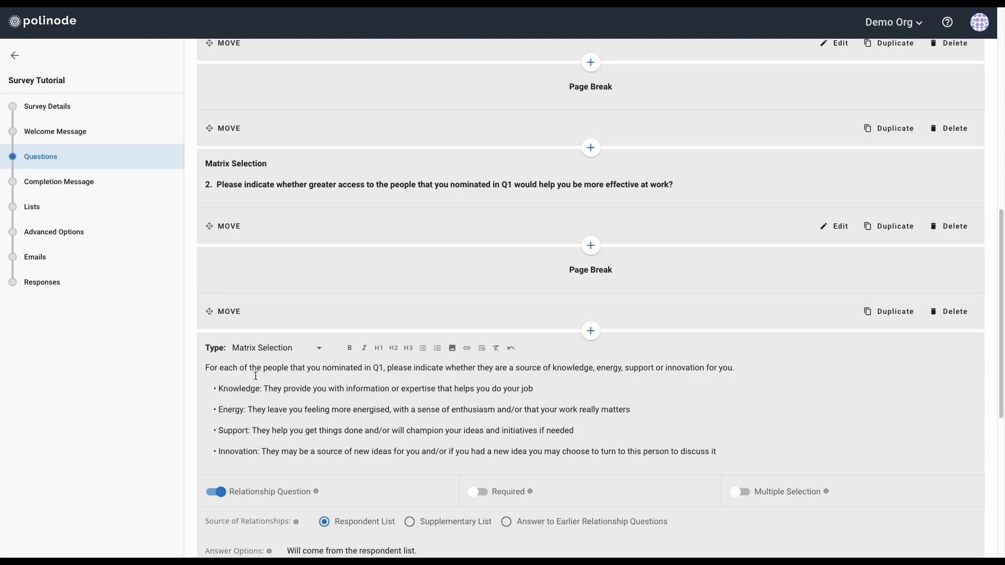
Bold the opening sentence and strip the pasted bullet characters from the description lines
left_click_drag(205, 368, 735, 369)
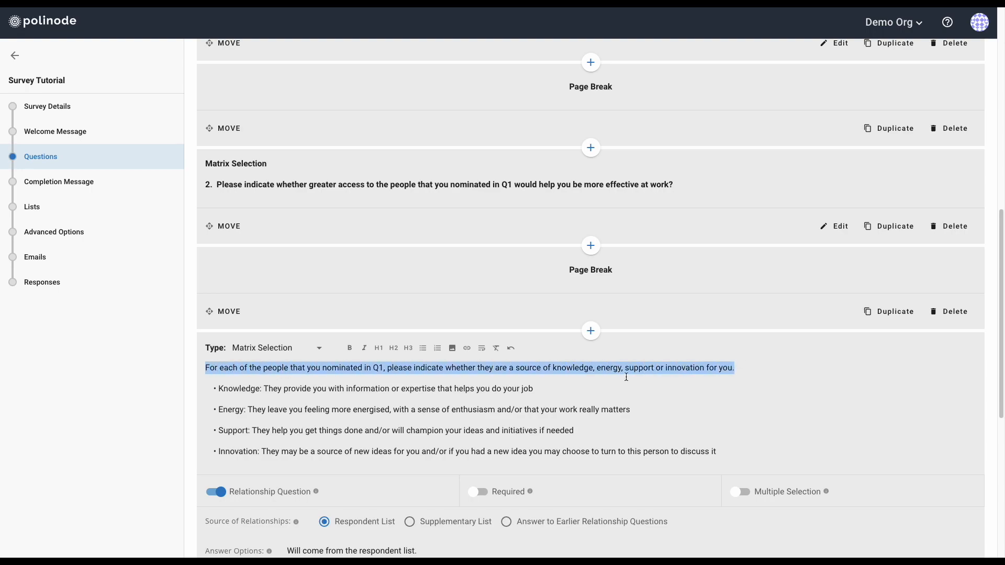
left_click(346, 351)
left_click(219, 389)
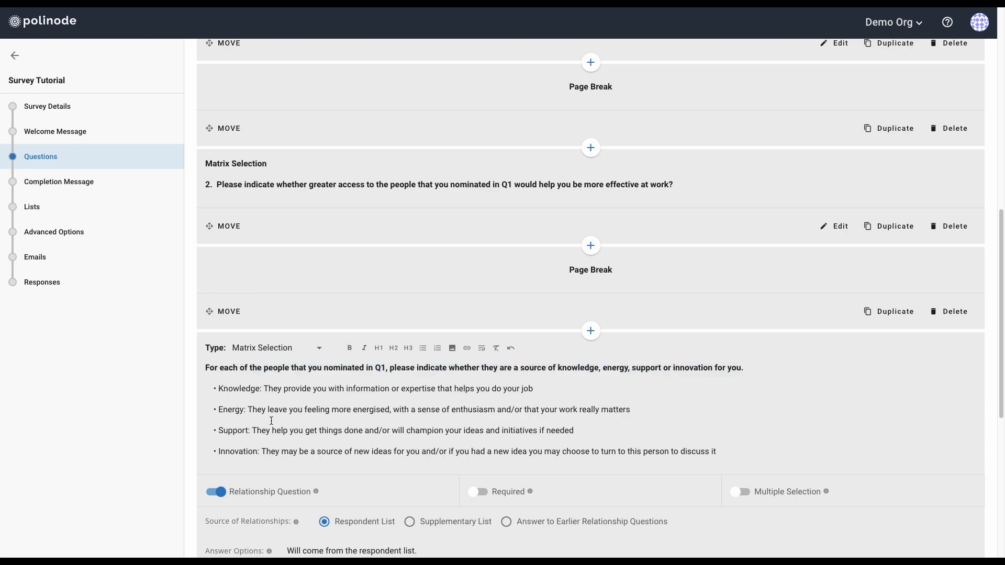
key("Right")
key("Delete")
key("Delete")
key("Delete")
key("Delete")
key("Delete")
key("Delete")
key("Down")
key("Delete")
key("Delete")
key("Delete")
key("Delete")
key("Delete")
key("Delete")
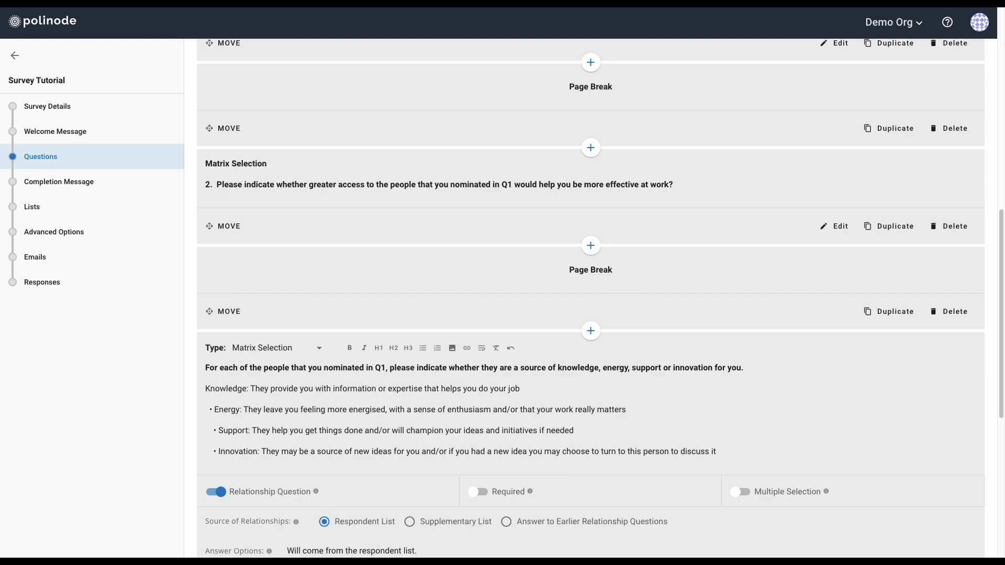
key("Down")
key("Delete")
key("Delete")
key("Delete")
key("Delete")
key("Delete")
key("Delete")
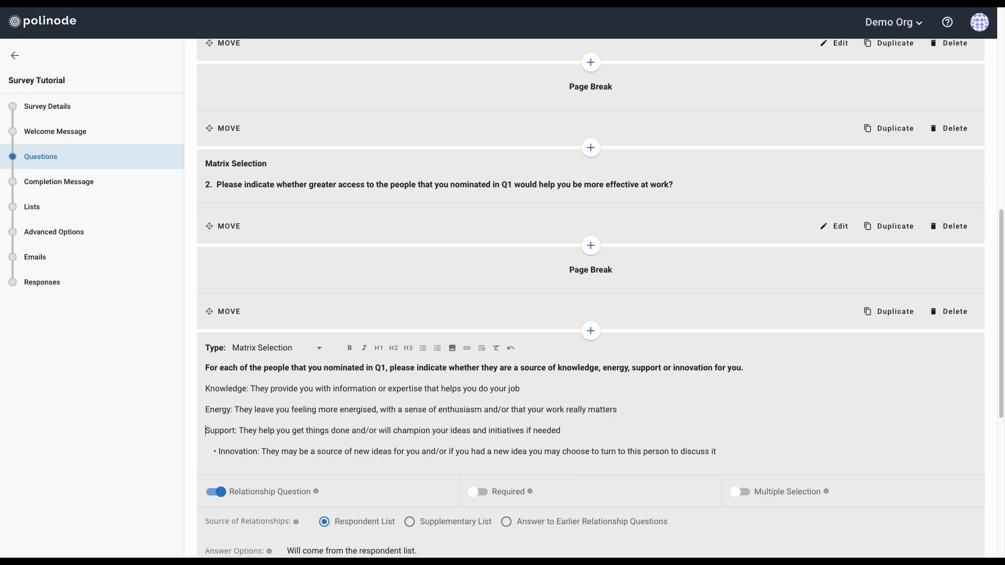
key("Delete")
key("Delete")
key("Delete")
key("Delete")
key("Delete")
key("Delete")
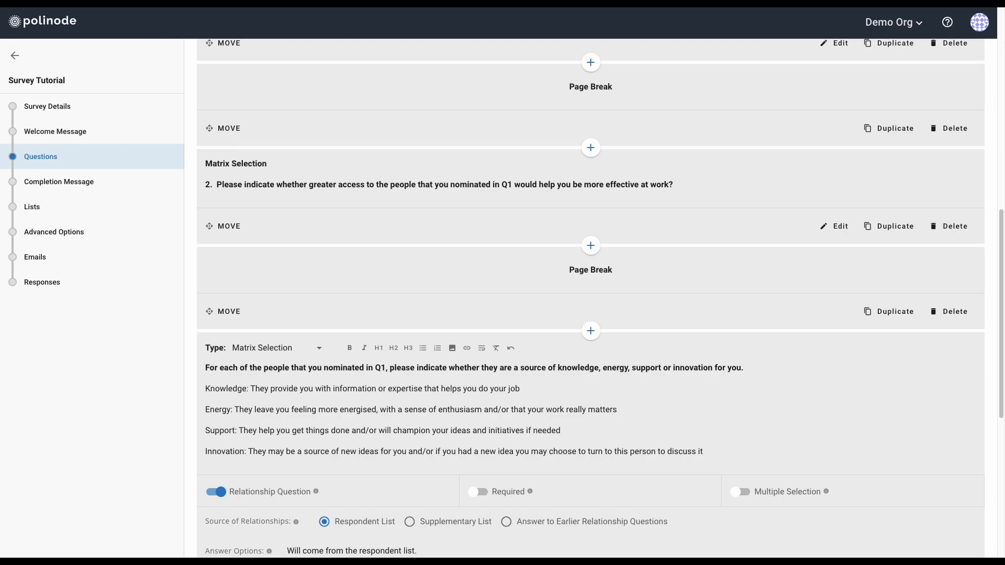
Make the four descriptions a bulleted list and bold the Knowledge, Energy, Support and Innovation labels
left_click_drag(720, 451, 200, 390)
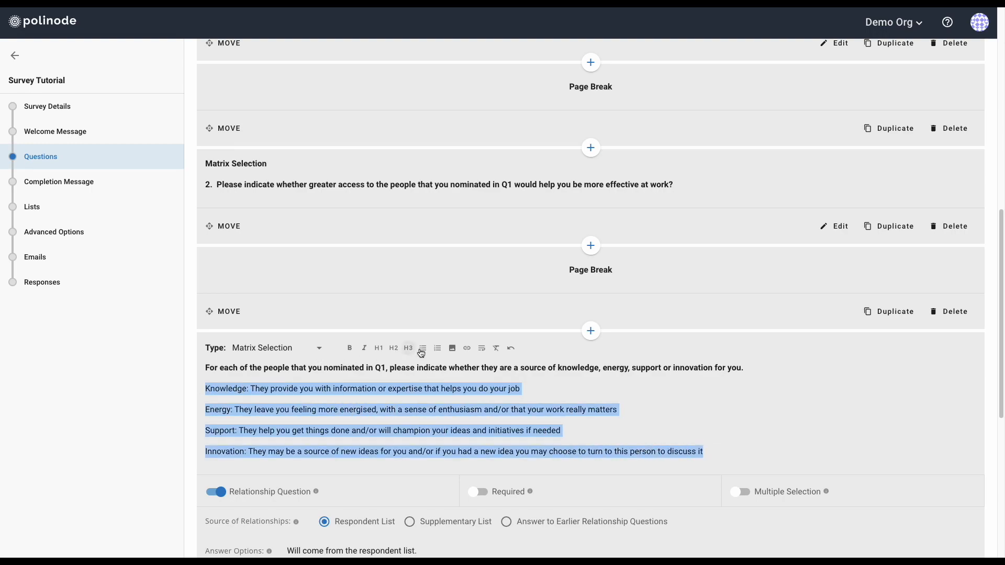
left_click(423, 349)
left_click(219, 389)
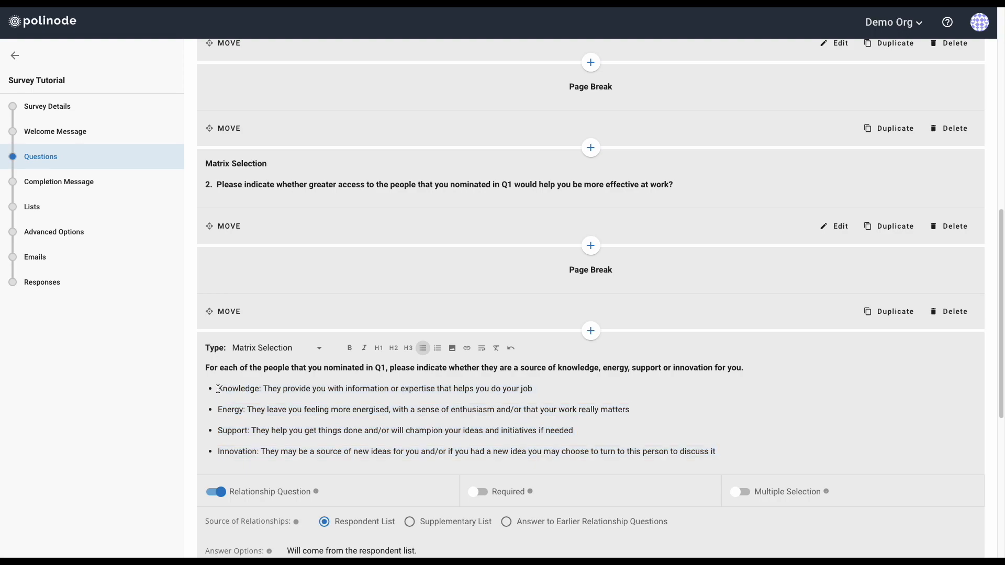
key("shift+Right")
key("shift+Right")
key("shift+Right")
key("shift+Right")
key("shift+Right")
key("shift+Right")
key("shift+Right")
key("shift+Right")
key("shift+Right")
key("shift+Right")
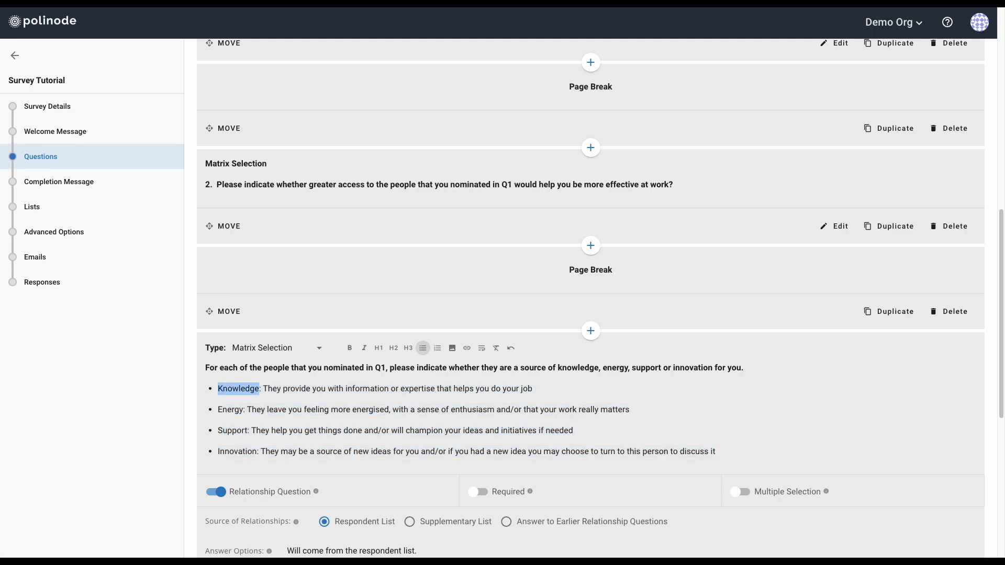
key("ctrl+b")
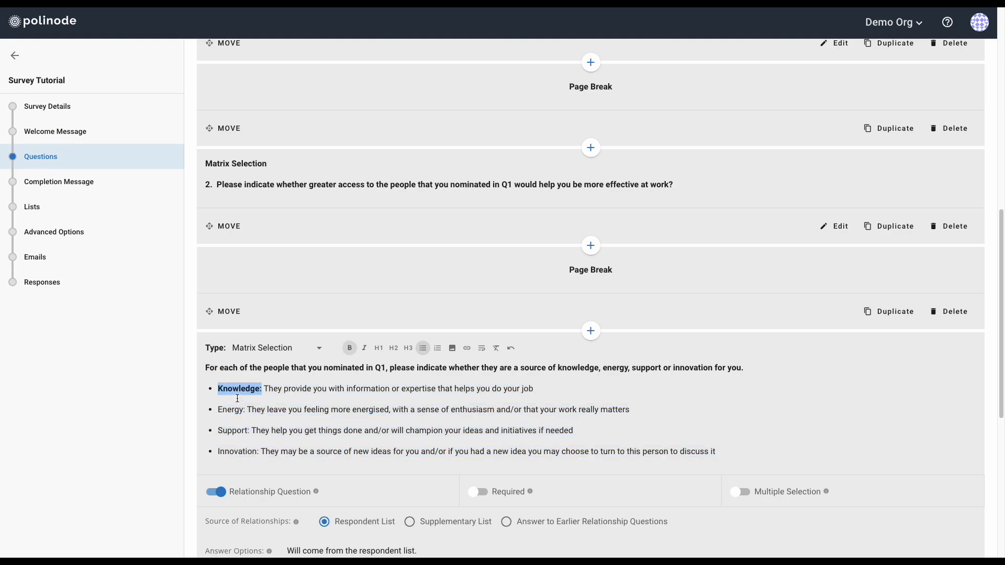
left_click(219, 409)
left_click_drag(219, 410, 246, 408)
key("ctrl+b")
left_click_drag(219, 430, 258, 451)
key("ctrl+b")
key("ctrl+b")
left_click(259, 451, "shift")
key("ctrl+b")
scroll(329, 406, "down", 1)
scroll(381, 349, "down", 1)
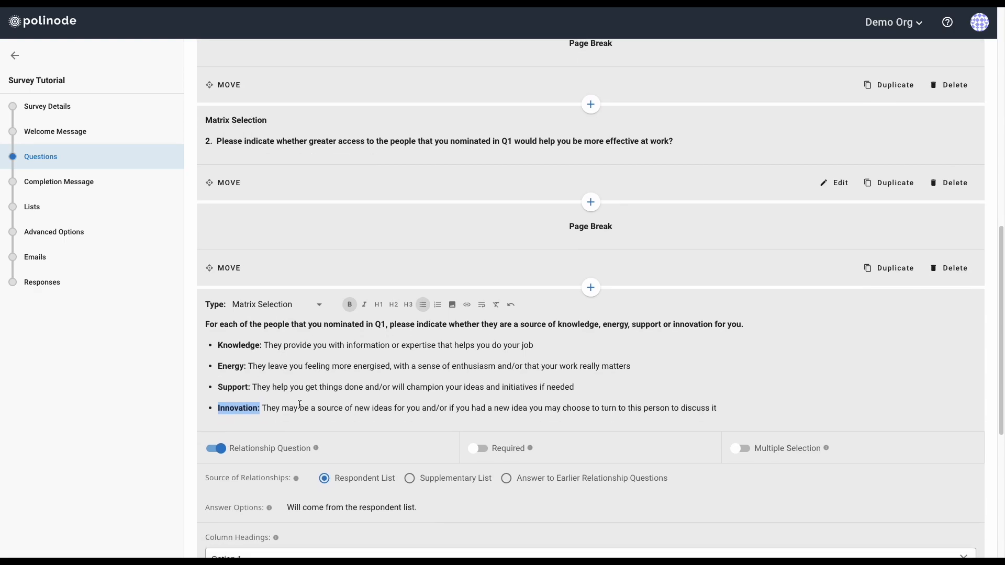
scroll(225, 441, "down", 1)
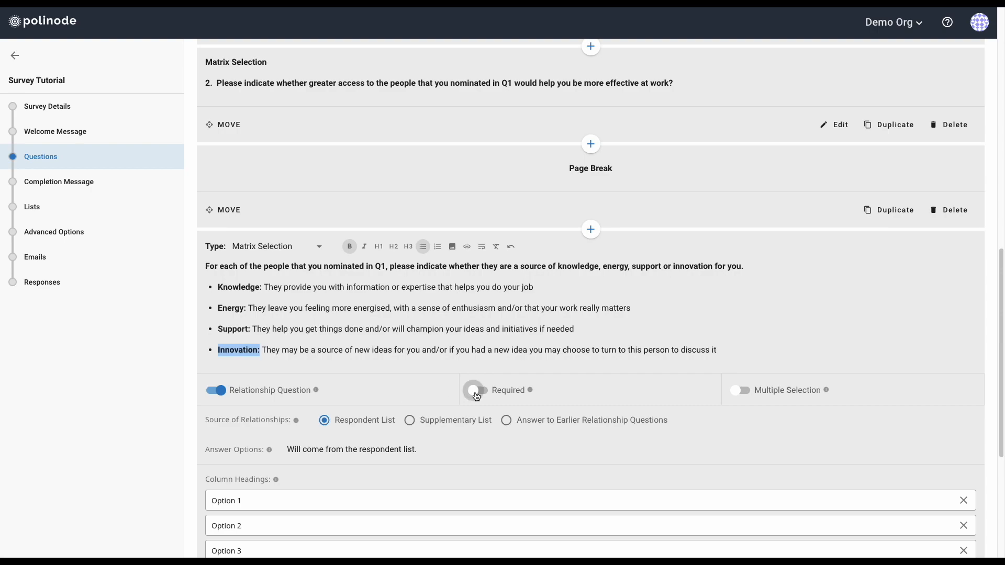
Enable Multiple Selection and choose Answer to Earlier Relationship Questions with Question 1 eligible
left_click(716, 350)
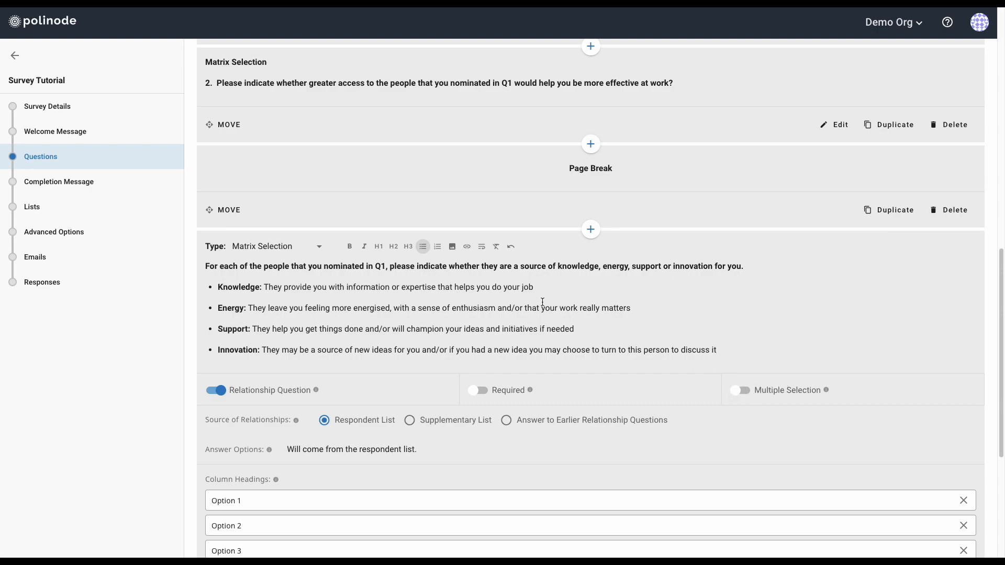
left_click(747, 395)
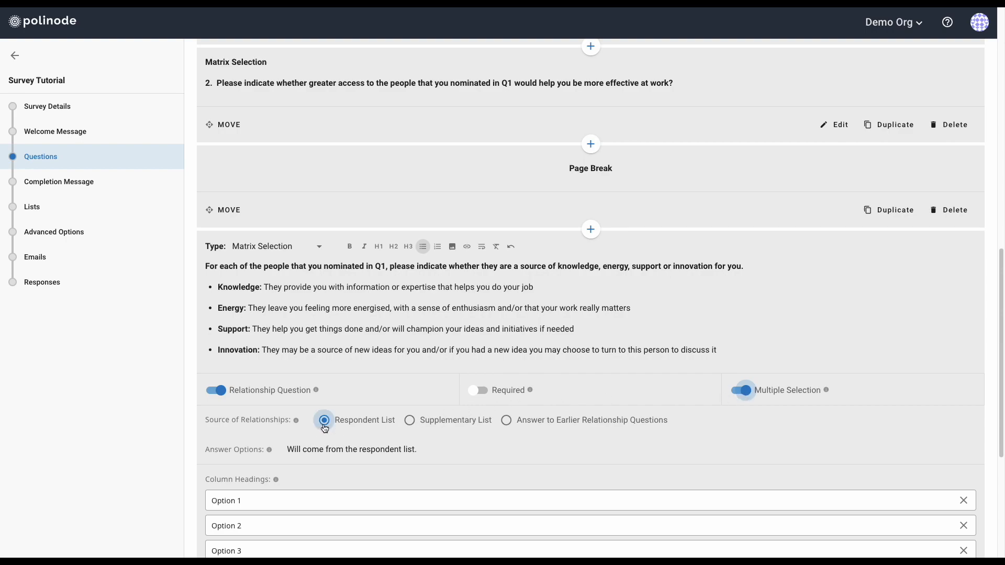
left_click(506, 421)
left_click(723, 451)
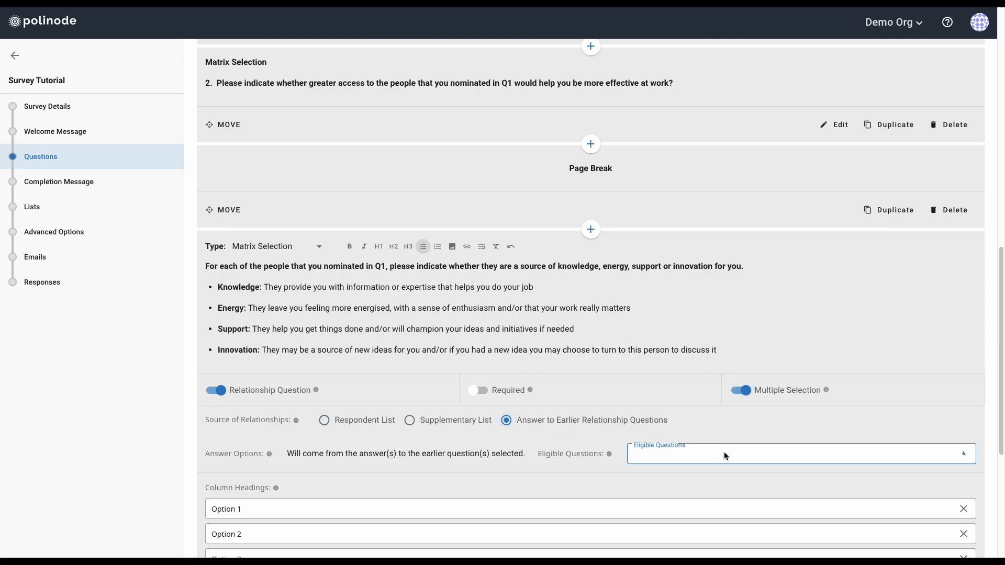
left_click(641, 460)
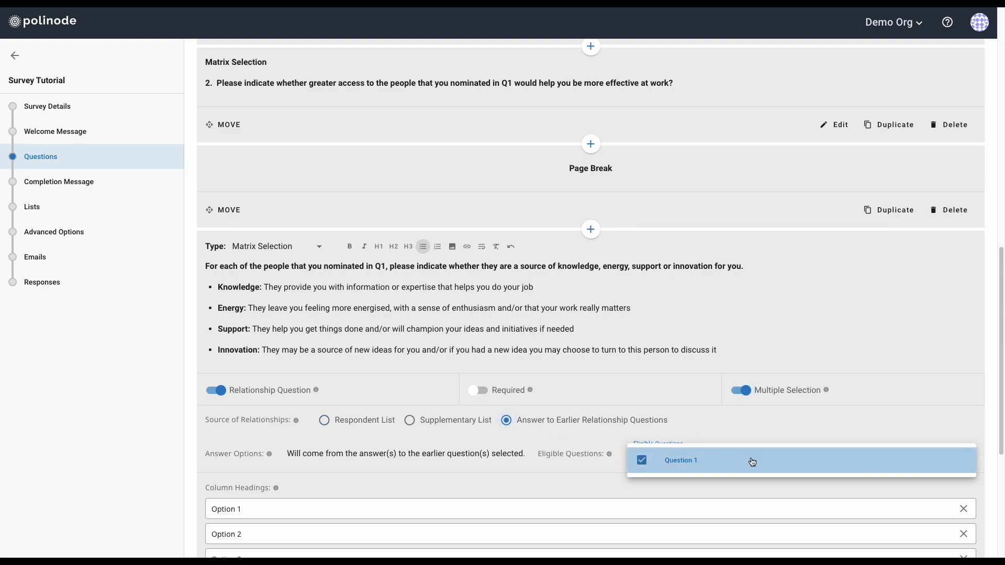
left_click(800, 437)
scroll(708, 441, "down", 3)
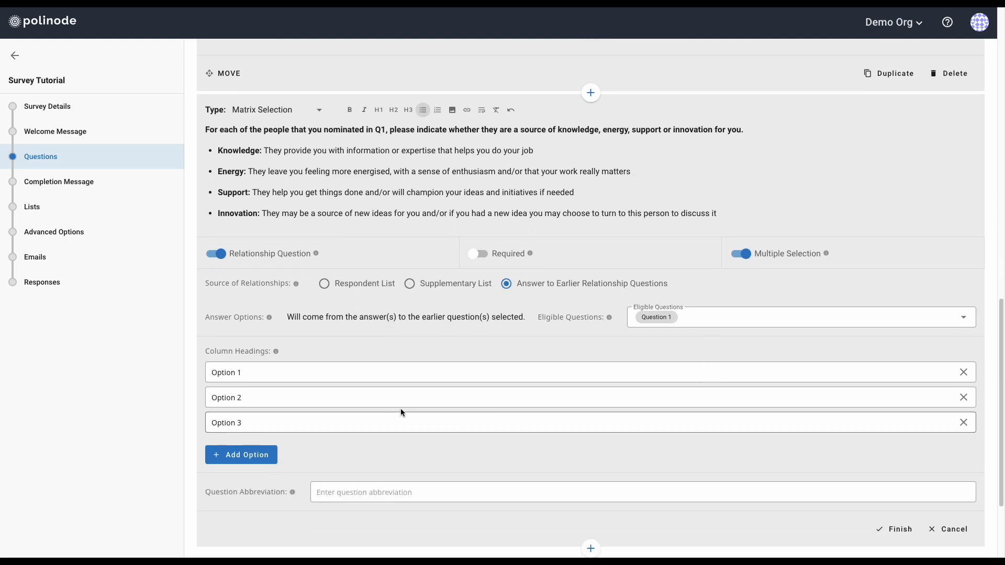
Name the four matrix columns Knowledge, Energy, Support and Innovation
left_click(269, 372)
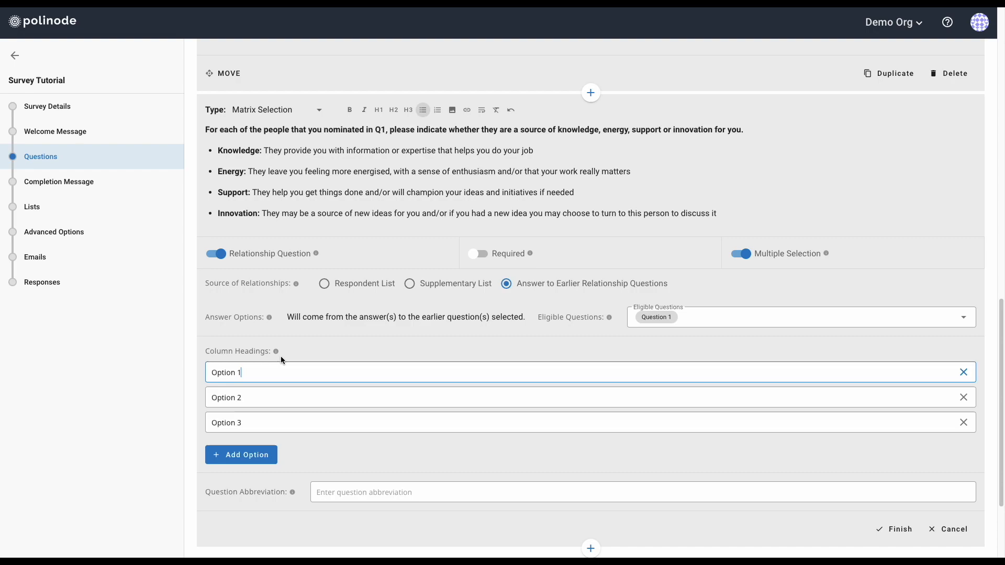
left_click_drag(267, 371, 189, 373)
type("Knowledge")
key("Tab")
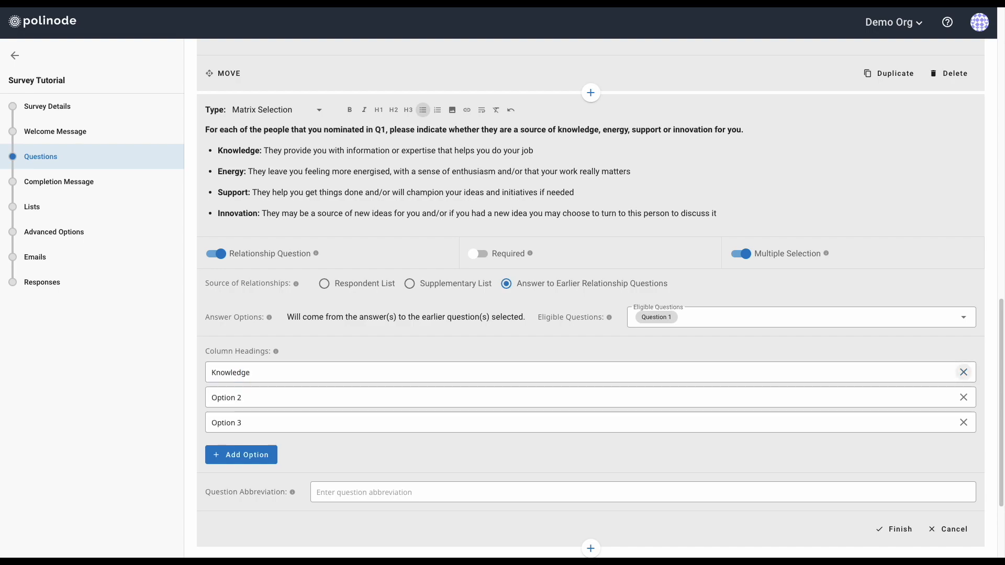
type("E")
key("BackSpace")
type("En")
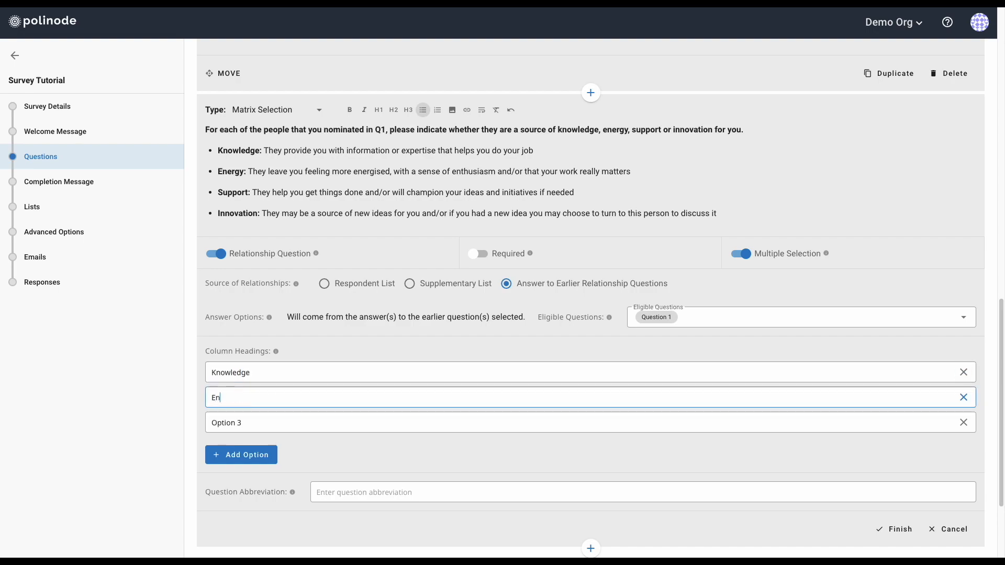
type("ergy")
key("Tab")
type("Su")
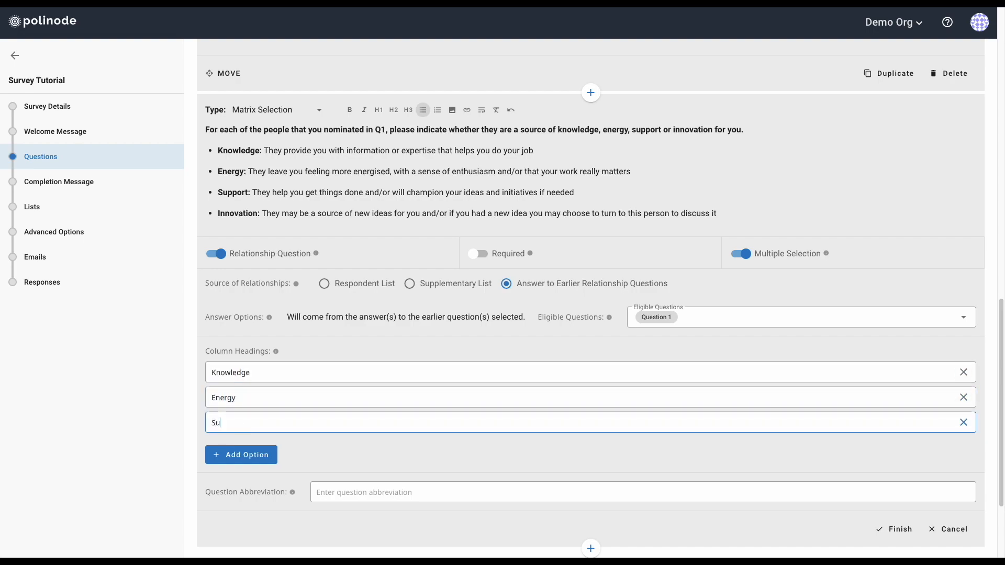
type("pport")
left_click(250, 458)
type("Innovation")
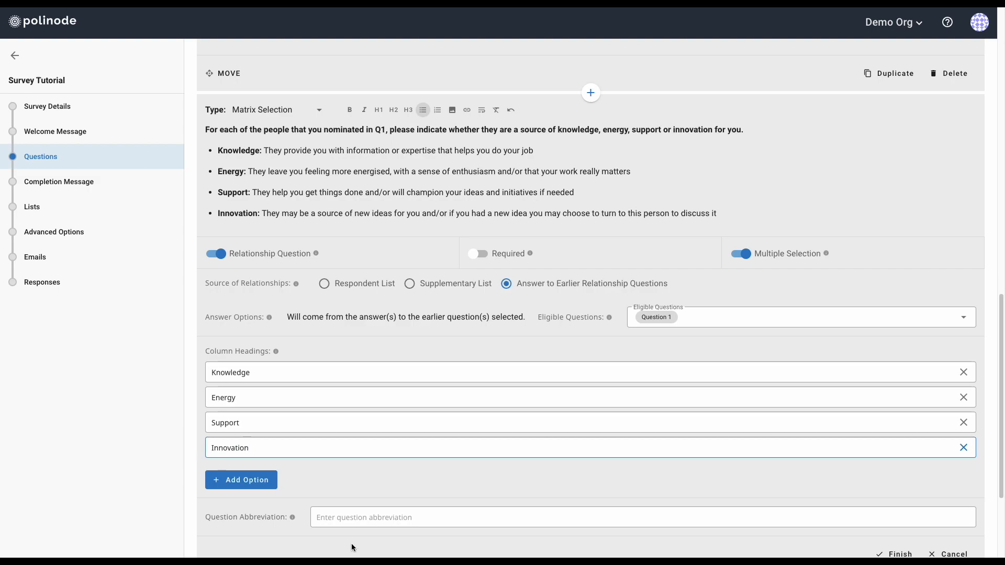
Set the question abbreviation to KESI
left_click(403, 519)
type("KESI")
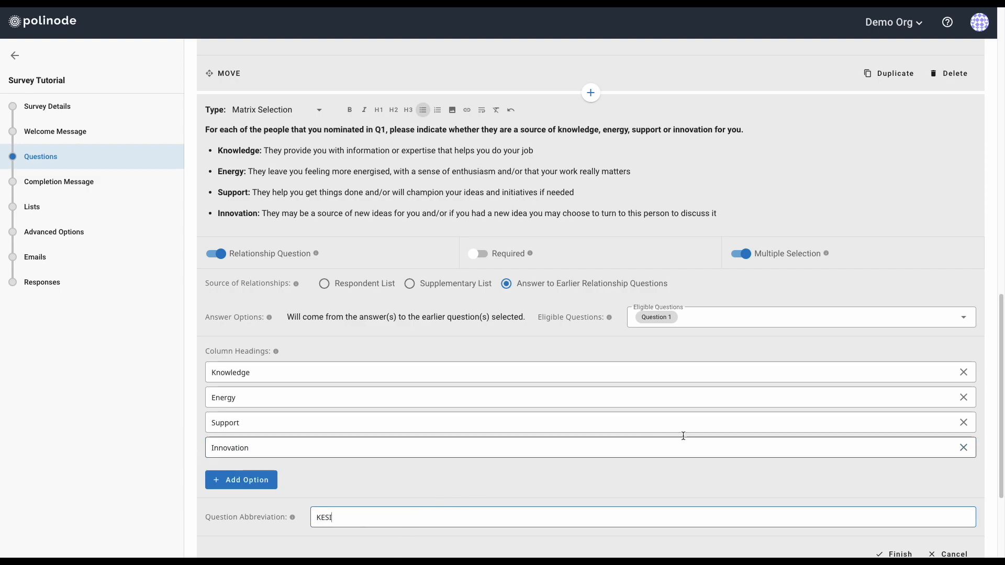
scroll(570, 399, "down", 3)
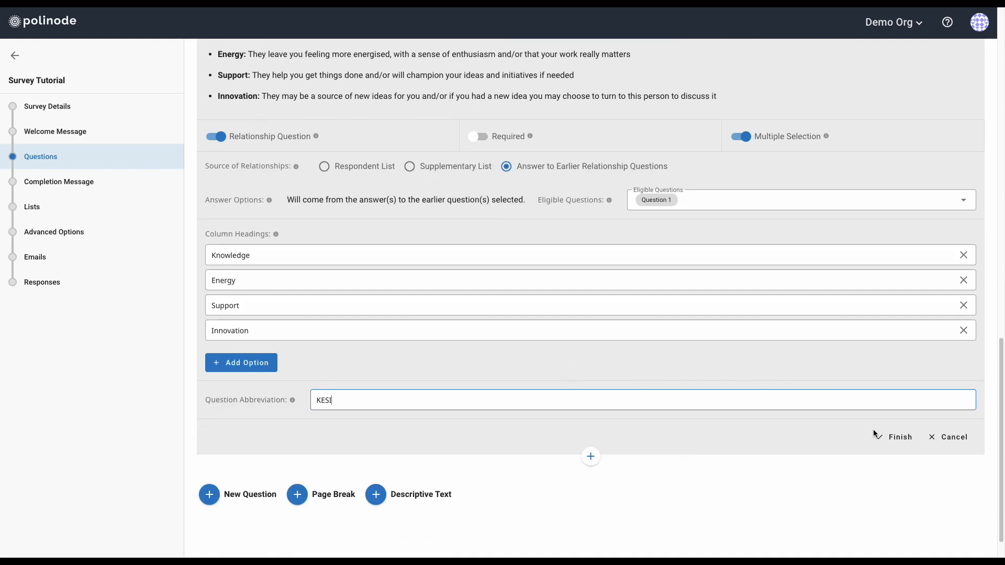
Save question 3 and insert a page break after it
left_click(896, 436)
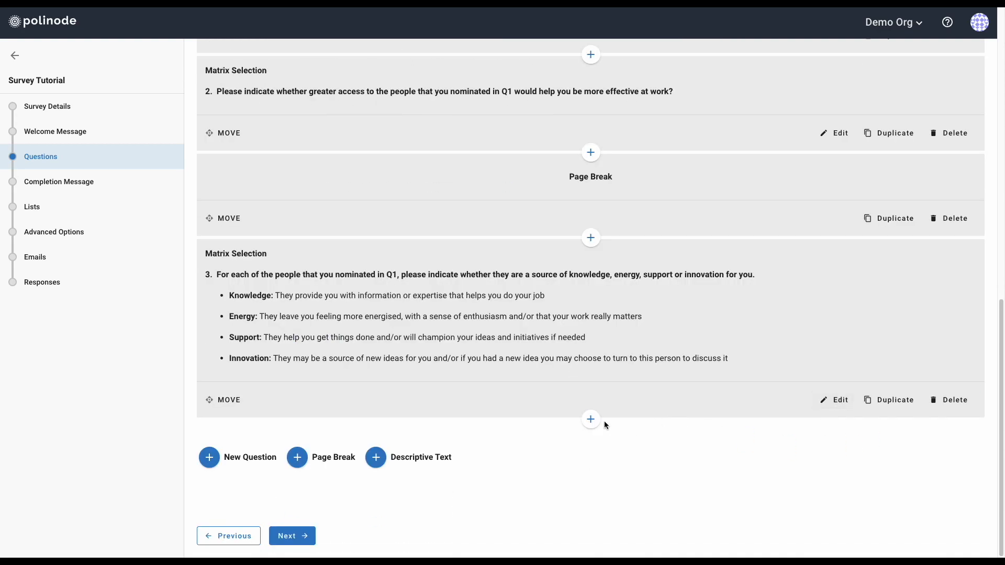
left_click(590, 419)
left_click(619, 468)
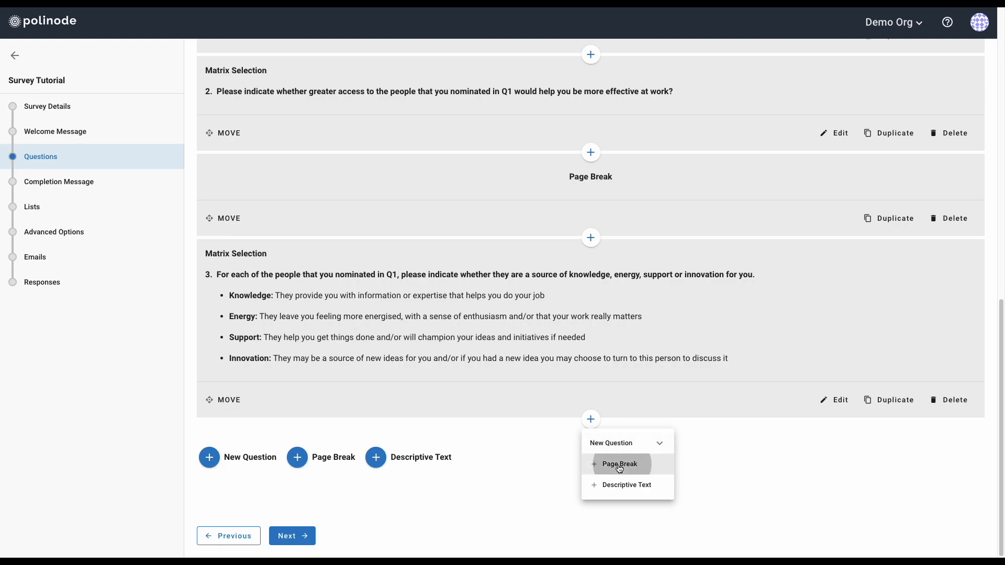
scroll(545, 449, "down", 2)
Add a new Numeric Slider question below the page break
left_click(591, 420)
left_click(610, 442)
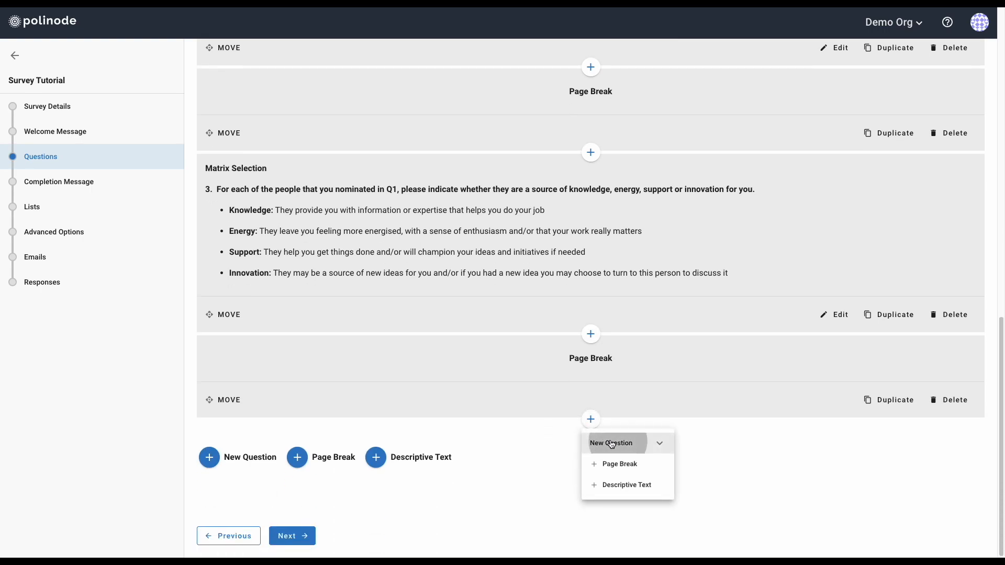
scroll(644, 450, "down", 3)
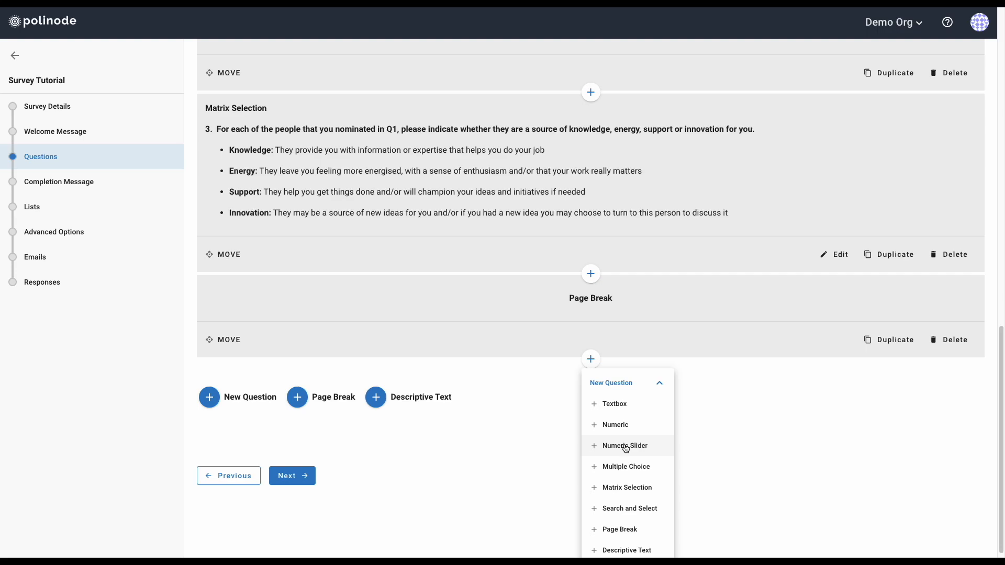
left_click(626, 446)
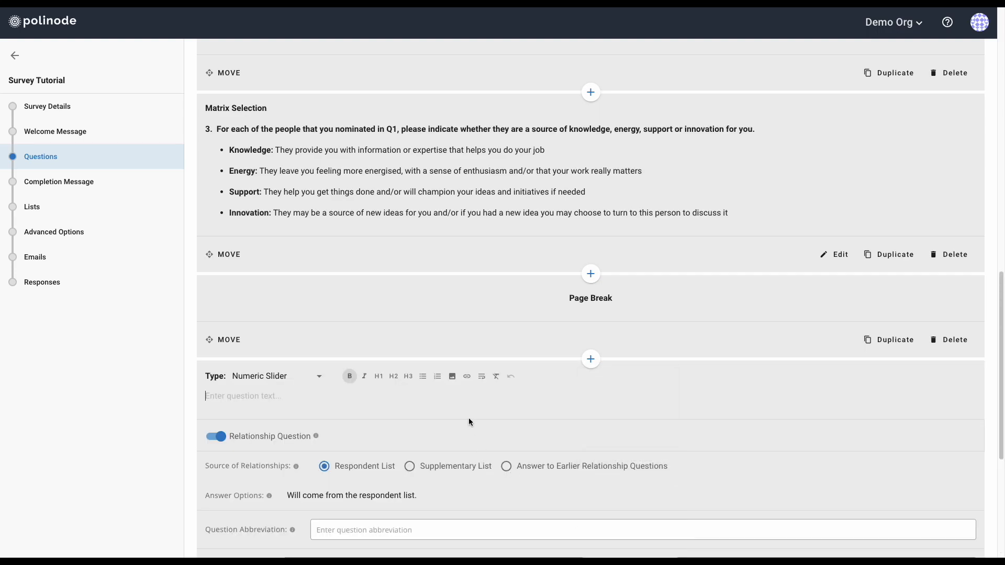
Copy the Q4 0-to-100 comfort question from the Writer template and paste it into the slider question
key("ctrl+Left")
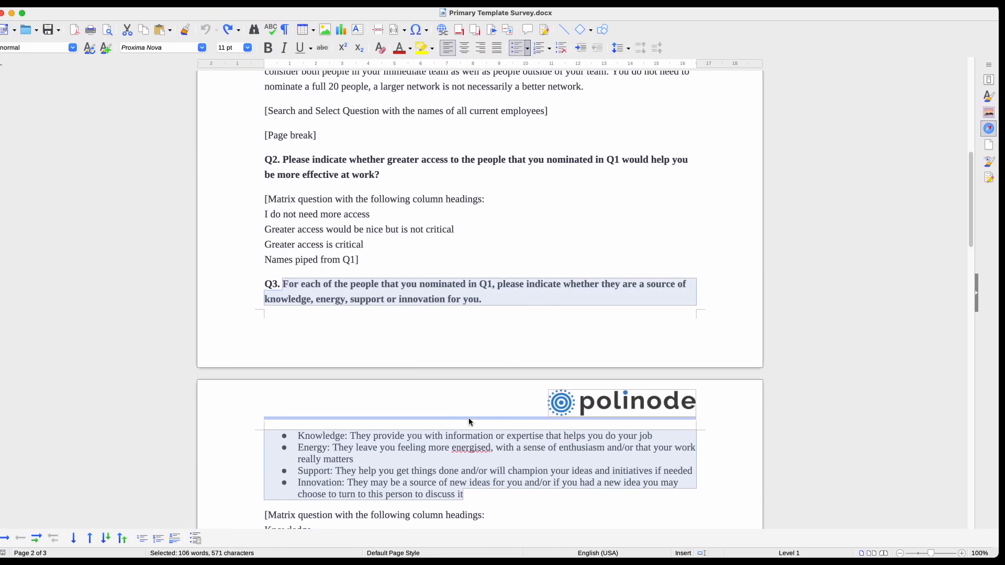
scroll(468, 417, "down", 5)
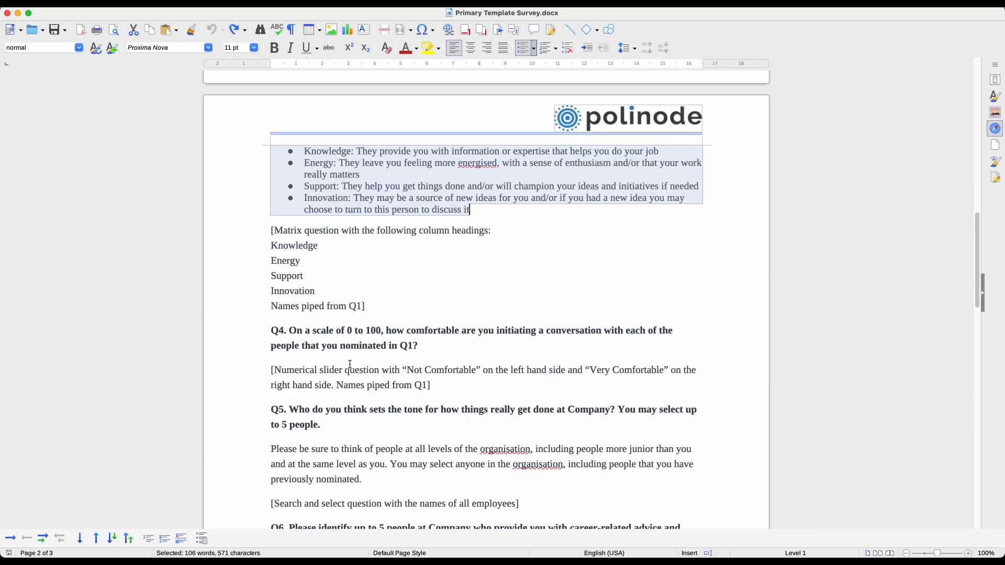
left_click(289, 332)
left_click_drag(289, 331, 426, 348)
key("ctrl+c")
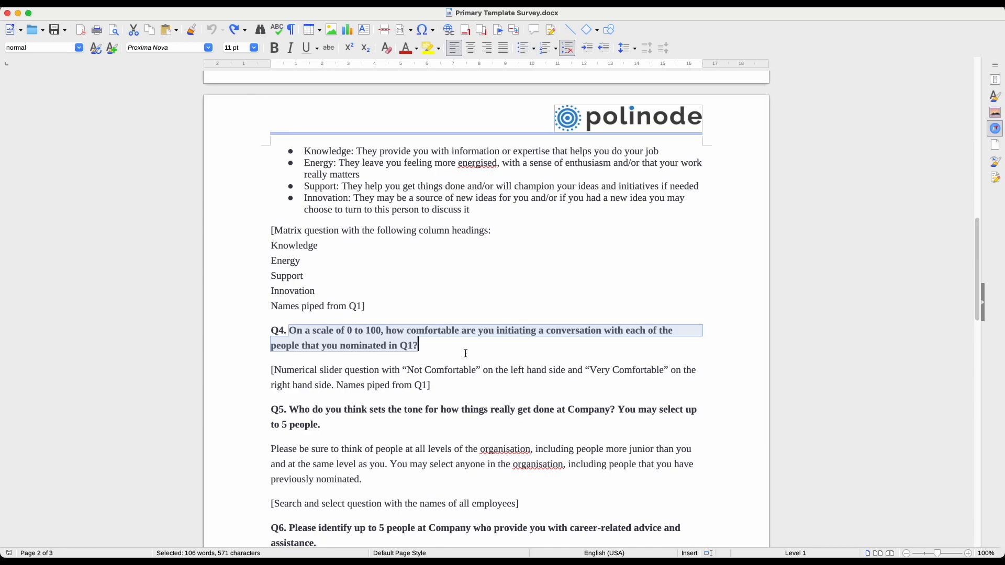
key("ctrl+Right")
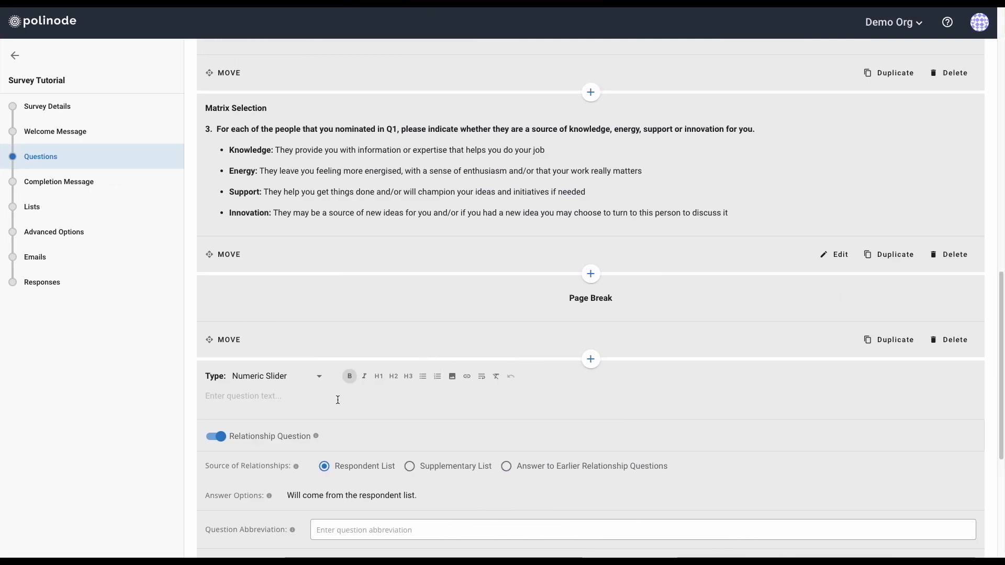
key("ctrl+v")
Bold the pasted Q4 comfort question about people nominated in Q1
triple_click(340, 397)
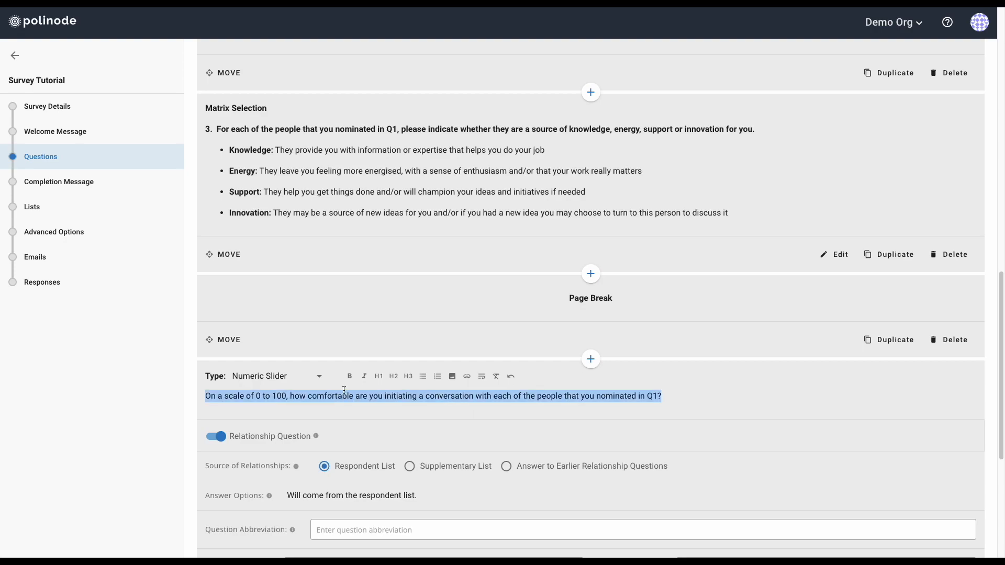
left_click(350, 376)
left_click(409, 396)
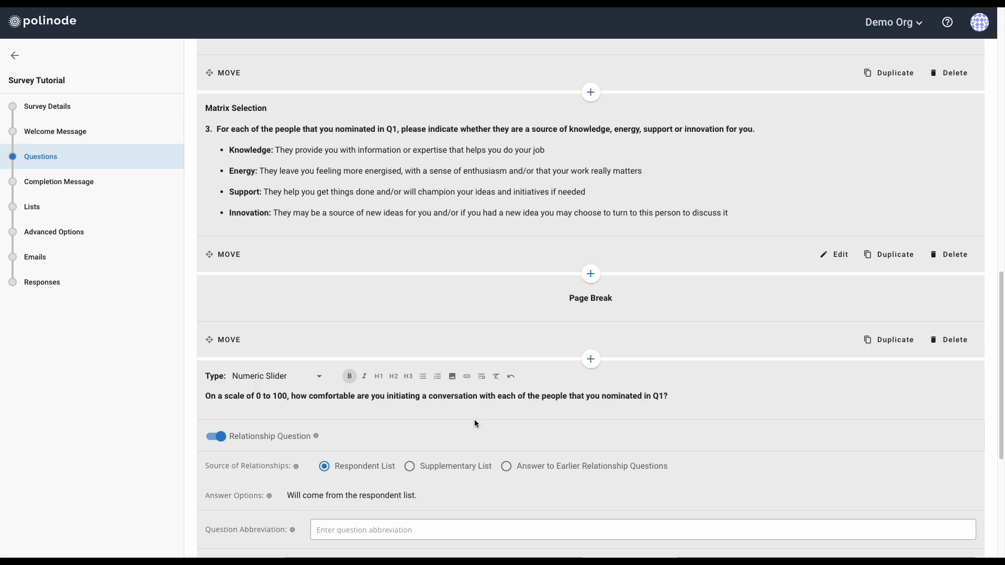
scroll(474, 422, "down", 1)
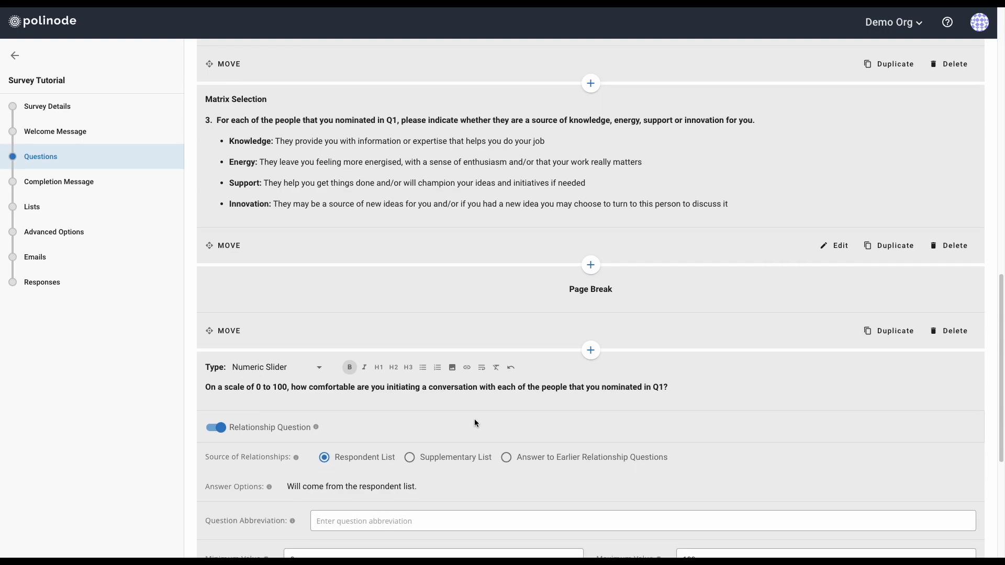
scroll(474, 421, "down", 1)
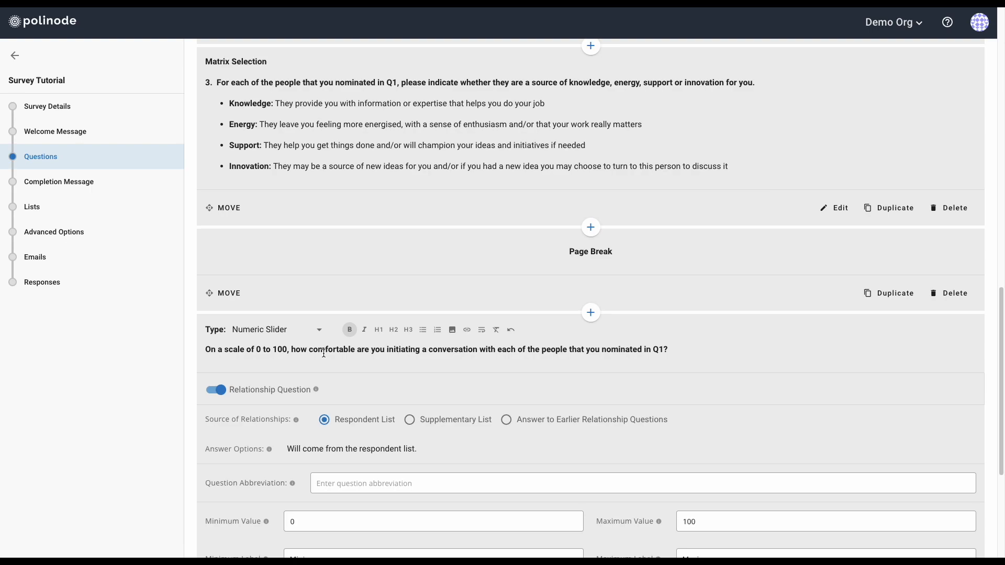
scroll(323, 354, "down", 1)
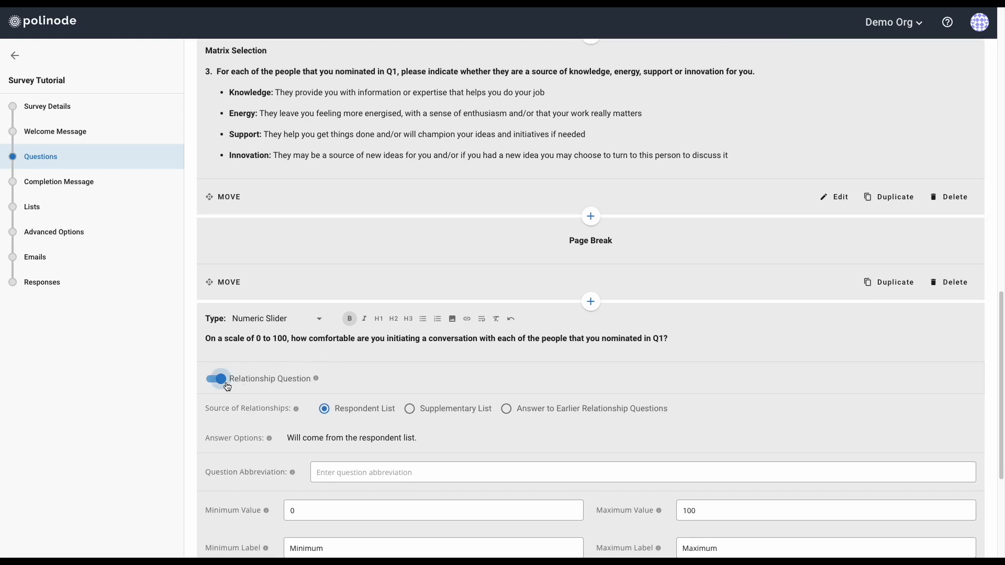
scroll(227, 387, "down", 1)
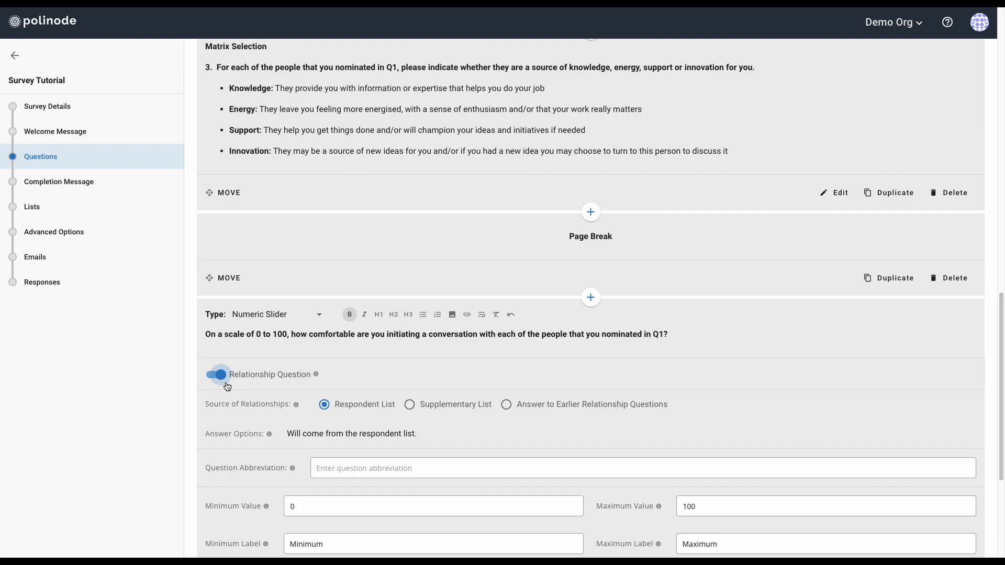
scroll(227, 387, "down", 1)
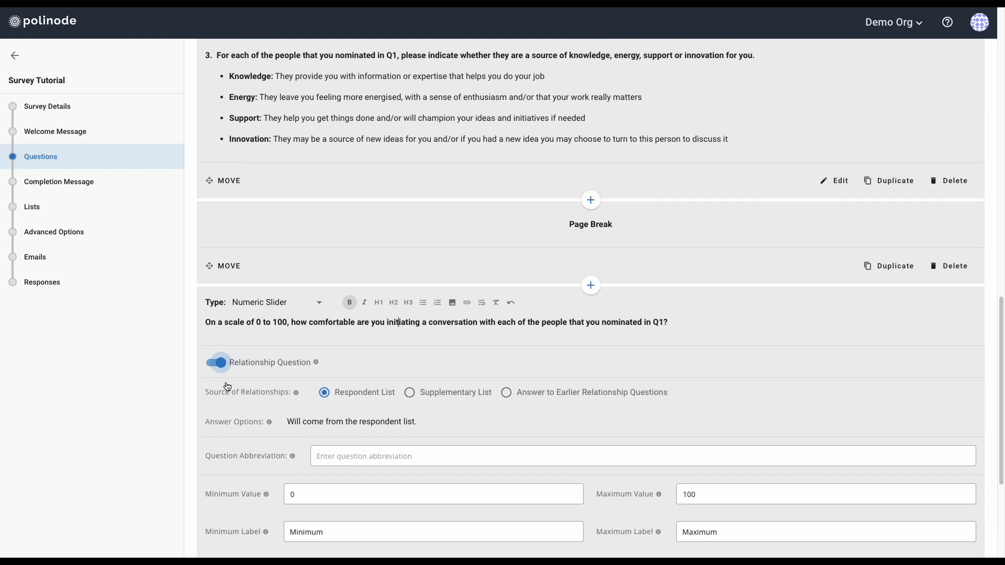
Draw the slider's names from Question 1's answers and set the abbreviation to Approachability
left_click(507, 394)
left_click(718, 426)
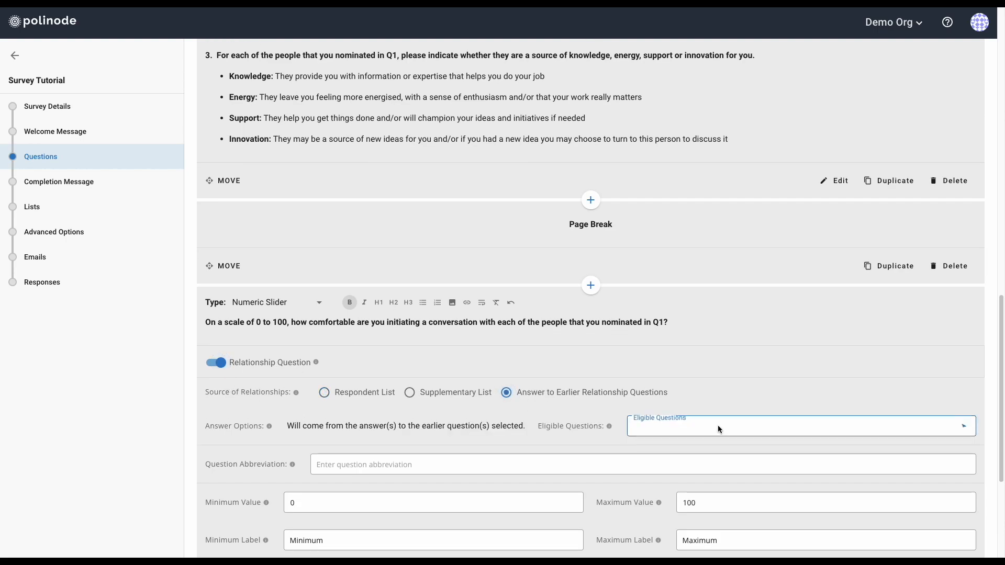
left_click(640, 436)
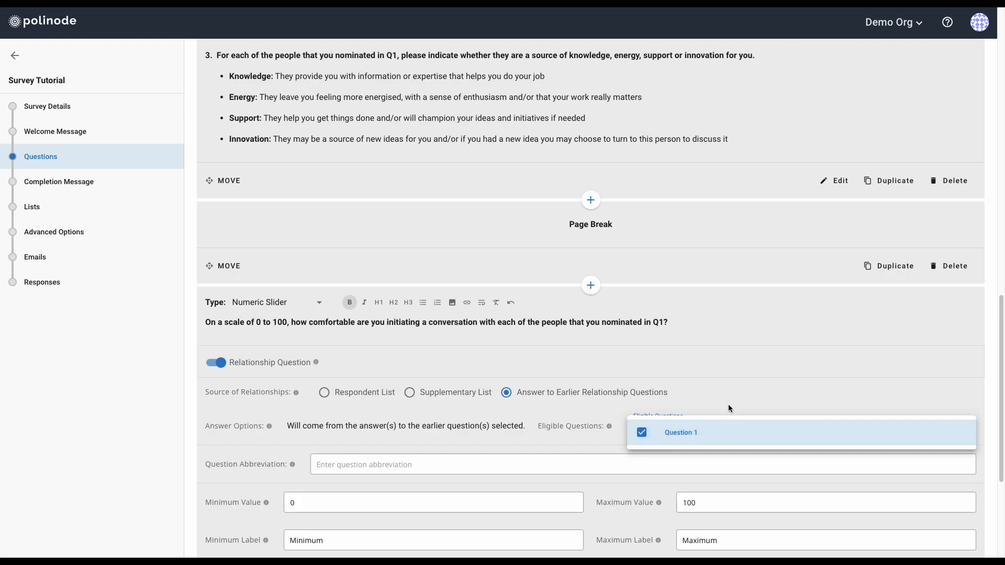
left_click(729, 391)
left_click(430, 467)
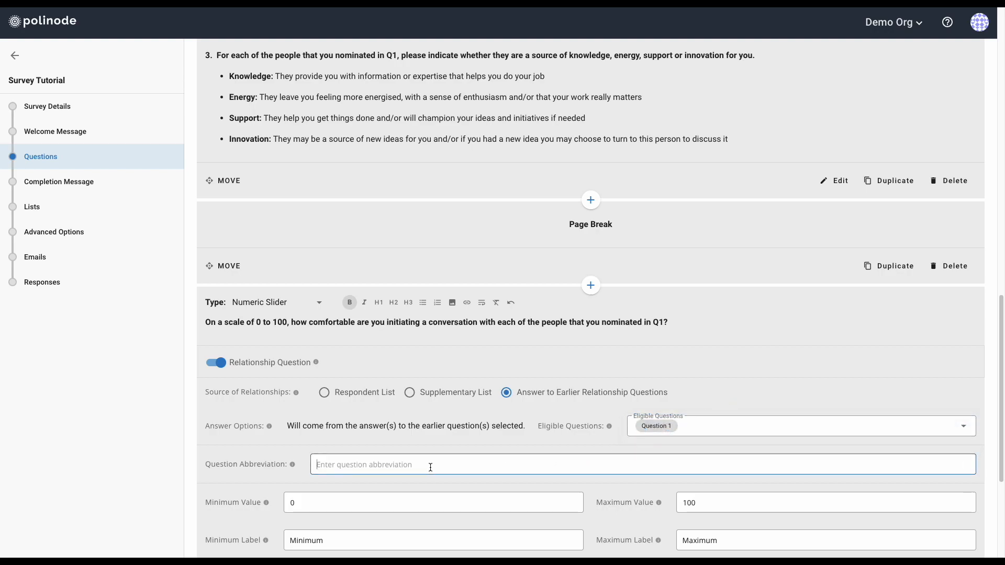
type("Approachability")
scroll(539, 439, "down", 2)
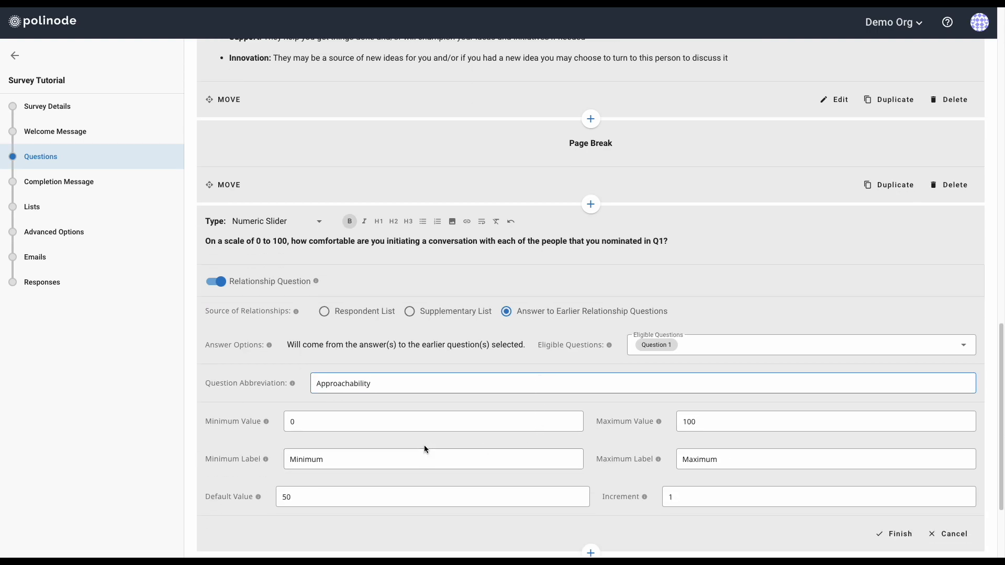
Review the slider's minimum, maximum and low-end label fields against the template
left_click(368, 423)
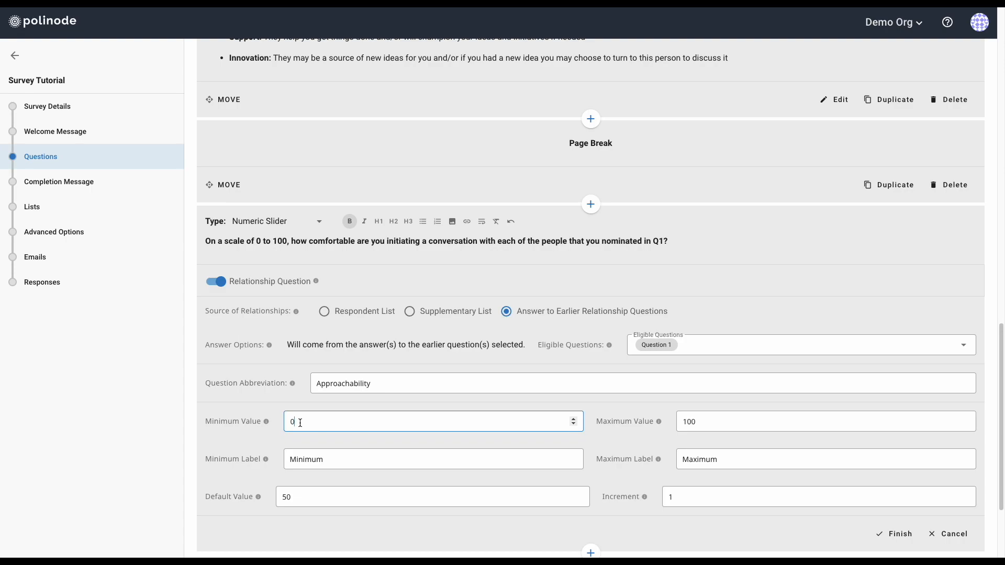
left_click(724, 421)
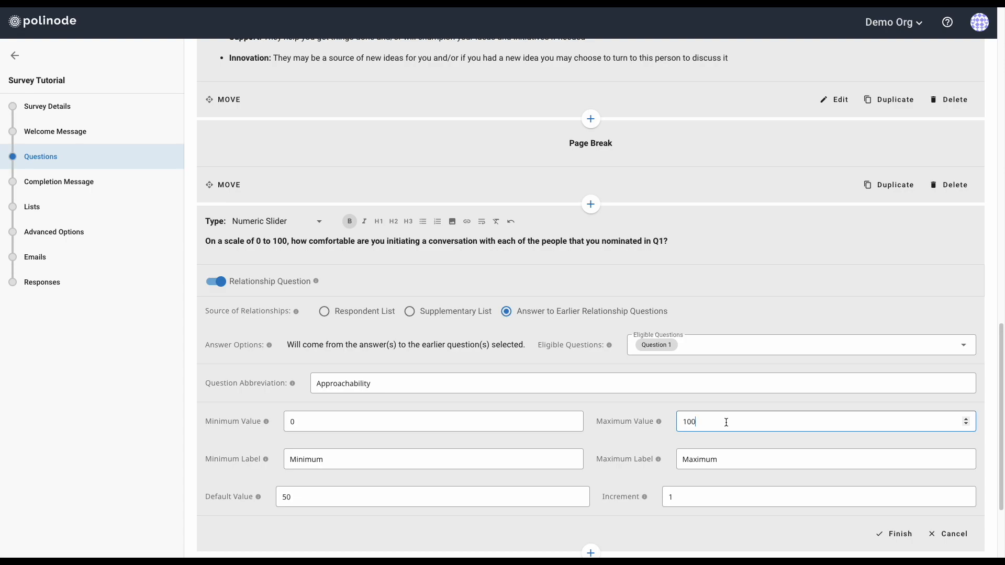
left_click(346, 460)
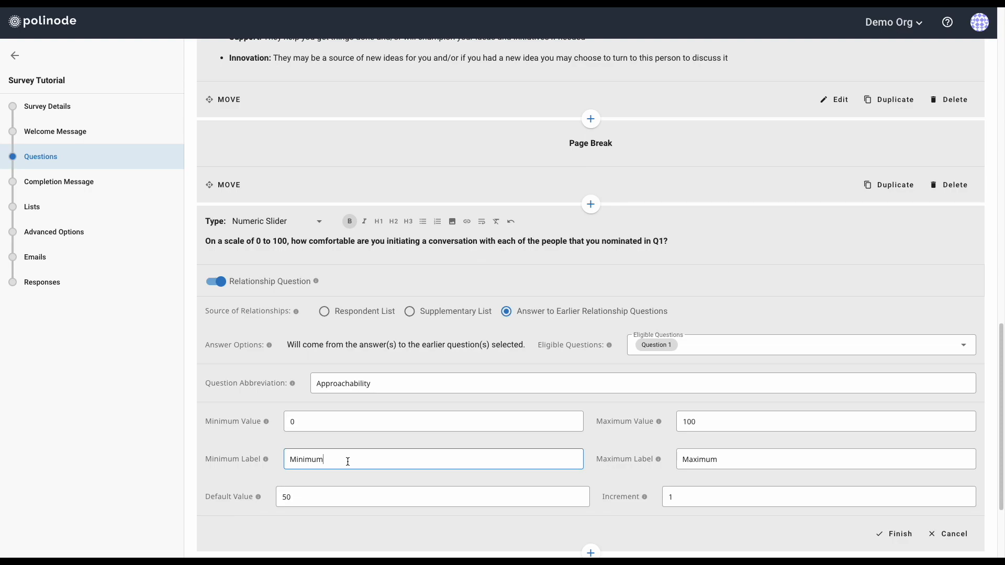
key("ctrl+Left")
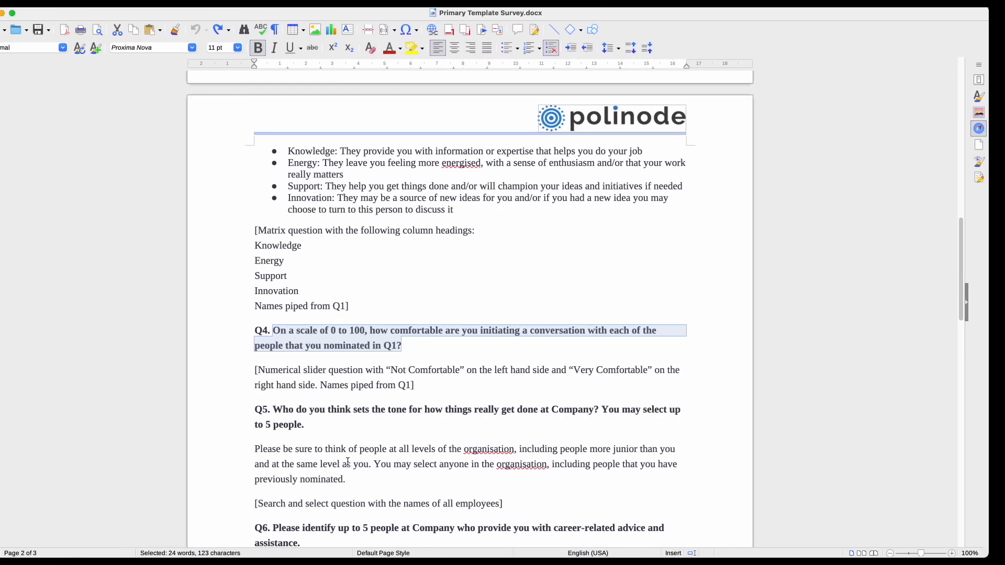
key("ctrl+Right")
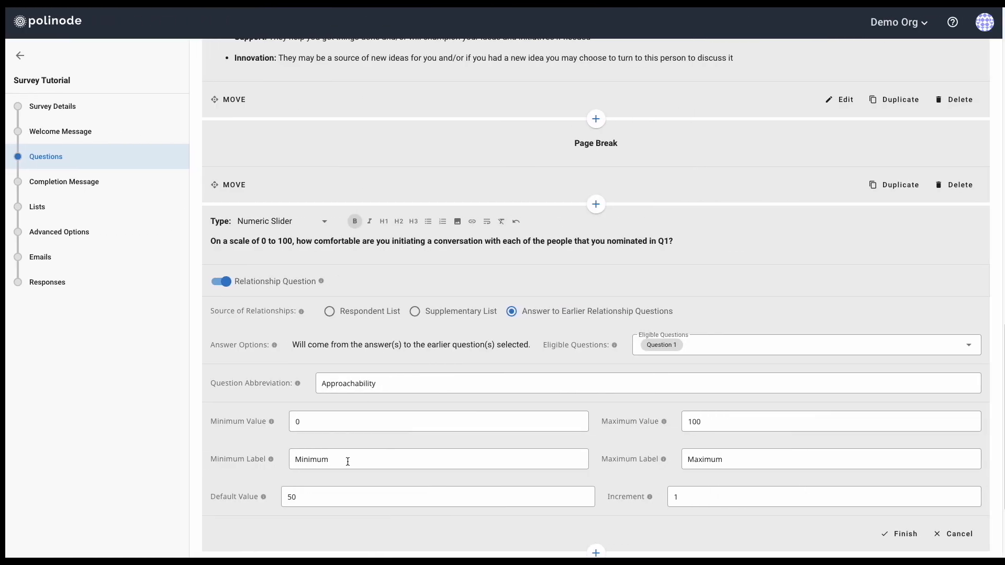
Change the slider end labels to 'Not Comforable' and 'Very Comfortable'
key("shift+Home")
type("Not Comforable")
key("Tab")
key("Tab")
key("shift+Tab")
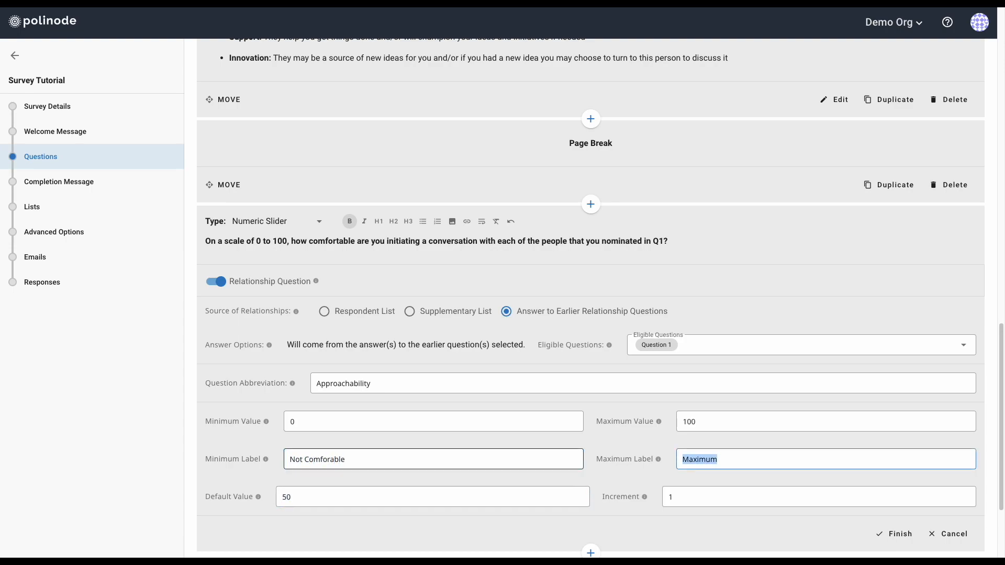
type("Very Comfortable")
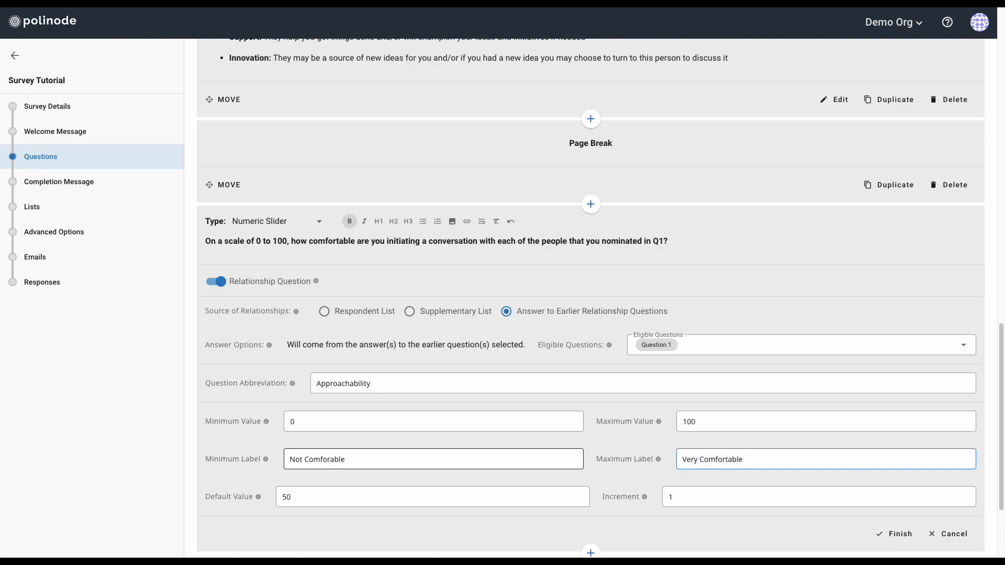
Keep default value 50 and increment 1, then finish question 4
left_click(337, 503)
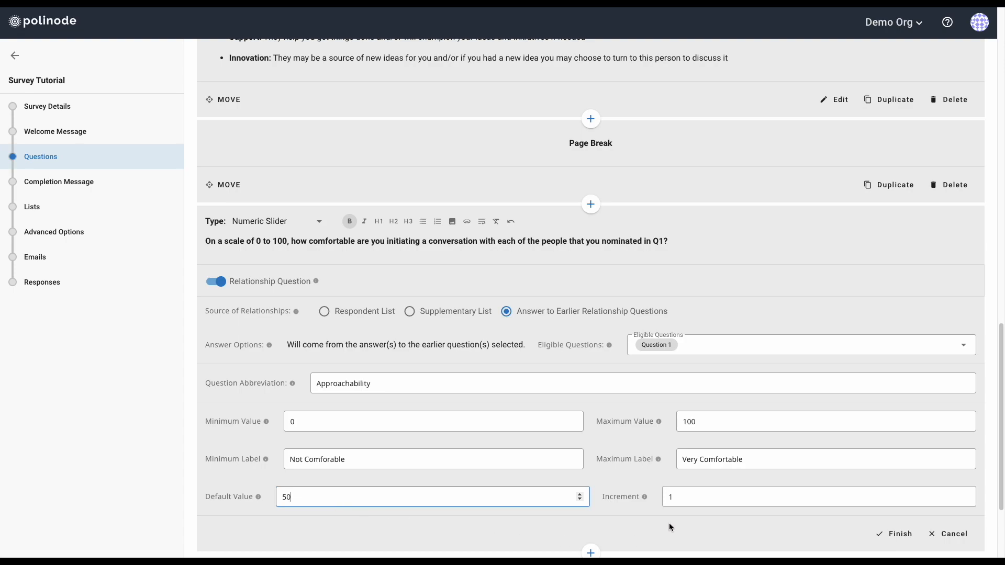
left_click(686, 502)
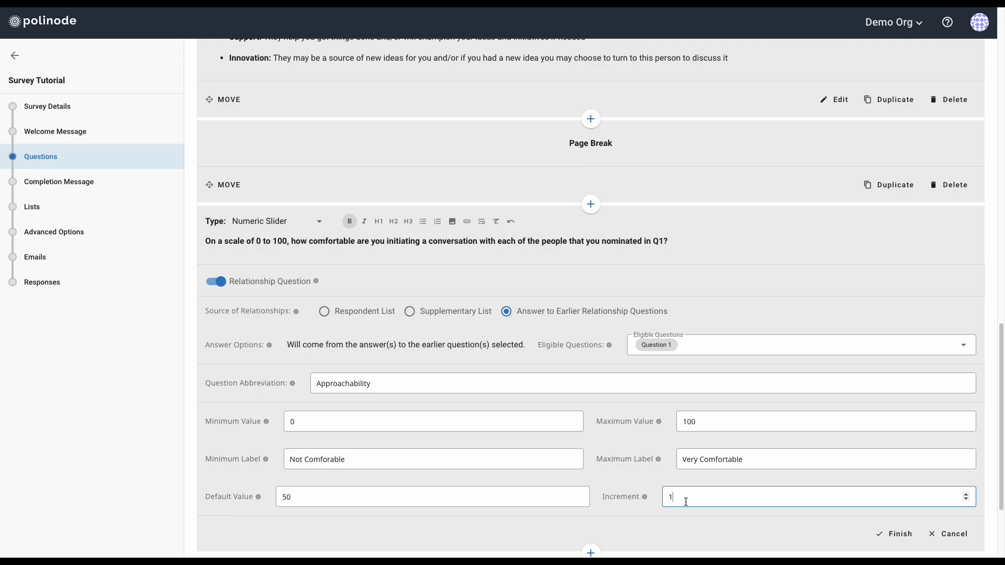
scroll(837, 508, "down", 1)
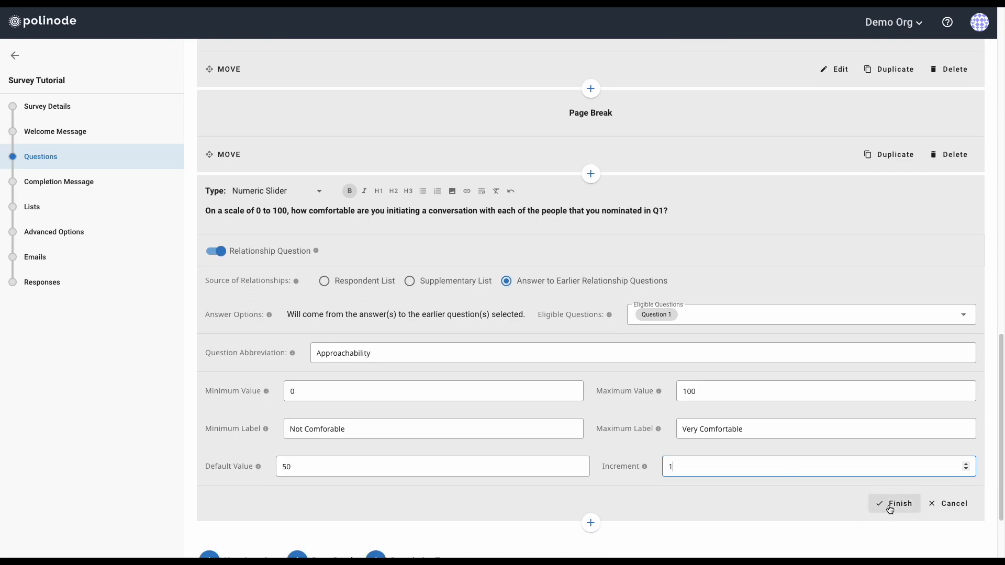
left_click(892, 504)
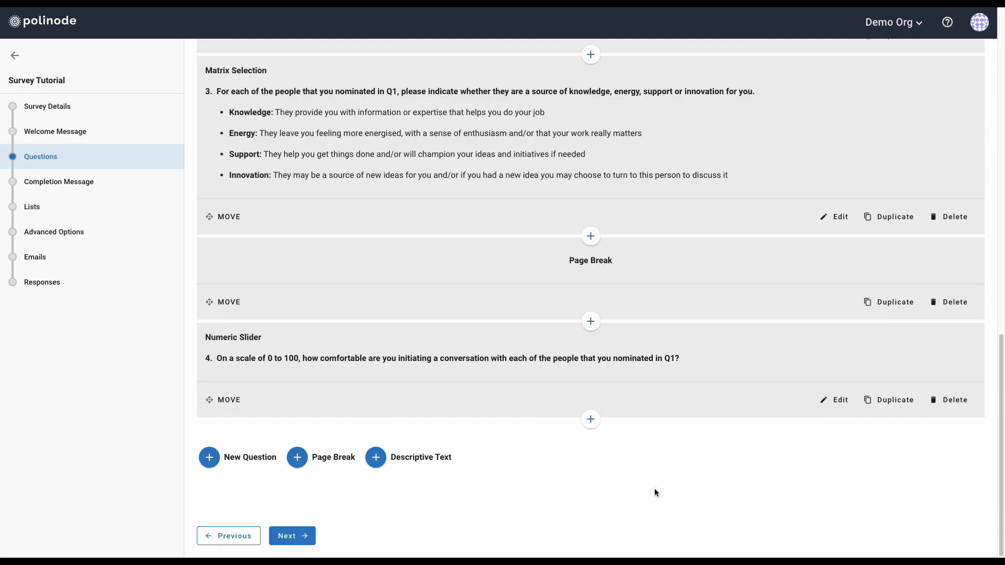
Insert a page break below question 4
left_click(591, 419)
left_click(611, 465)
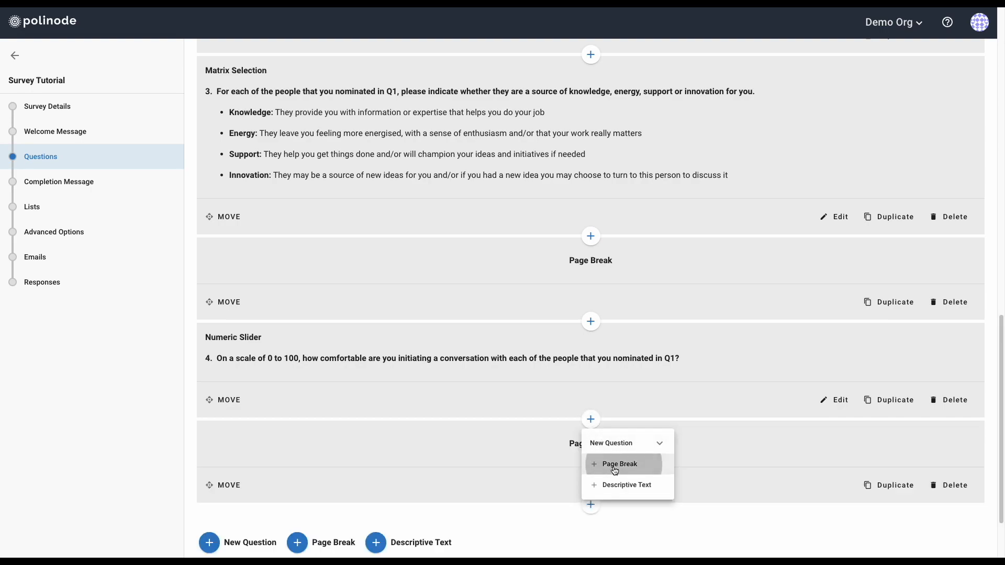
scroll(497, 440, "down", 3)
Add a new Search and Select question after the page break
left_click(588, 422)
left_click(610, 442)
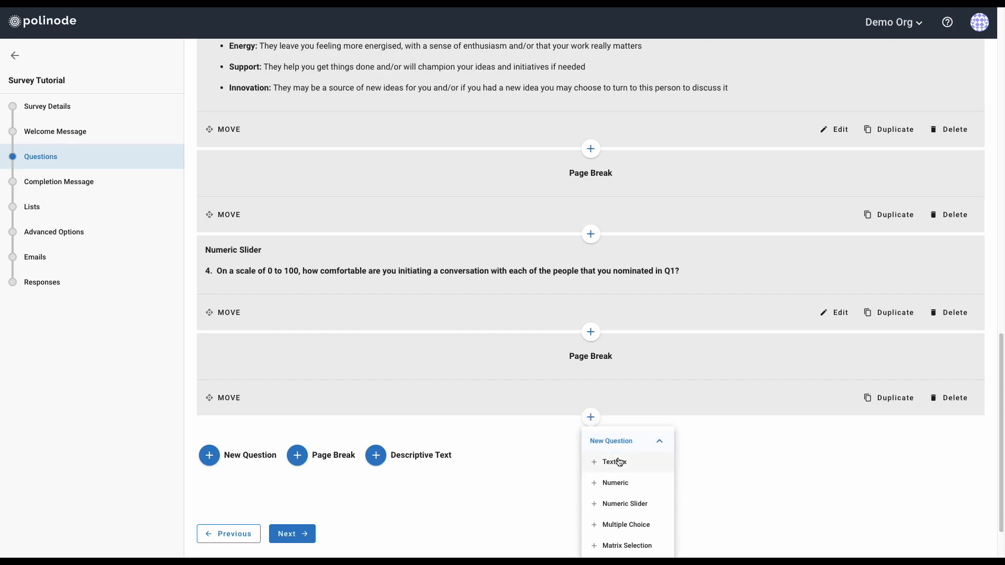
scroll(619, 462, "down", 2)
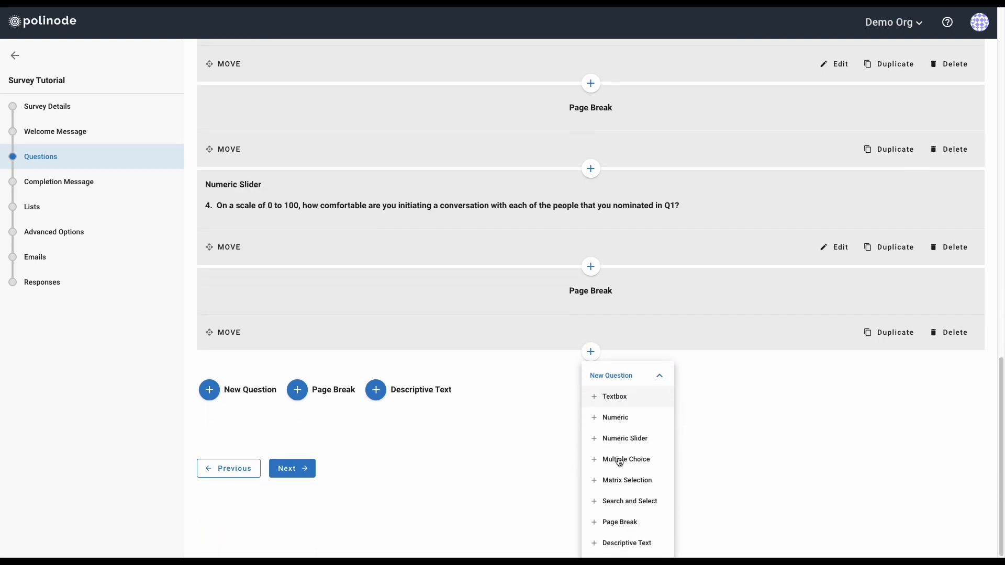
left_click(629, 504)
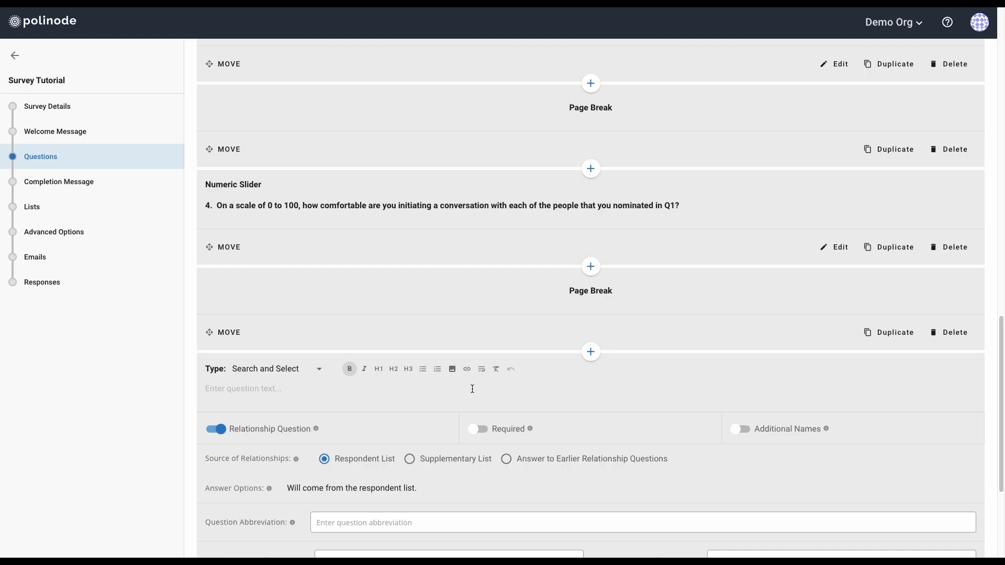
Copy the Q5 question line from the Writer template into the question field
key("ctrl+Left")
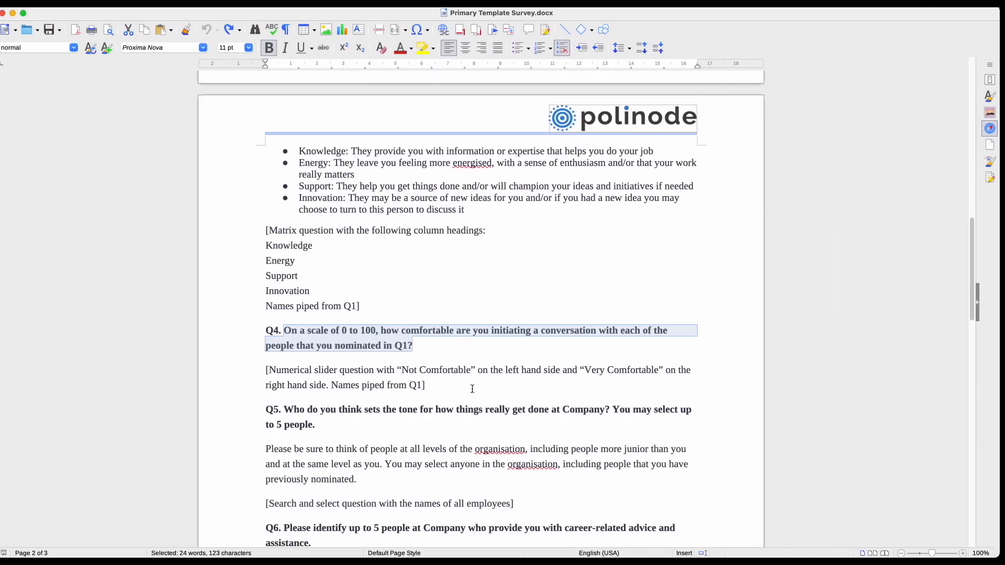
scroll(472, 389, "down", 2)
left_click_drag(290, 343, 325, 358)
key("super+c")
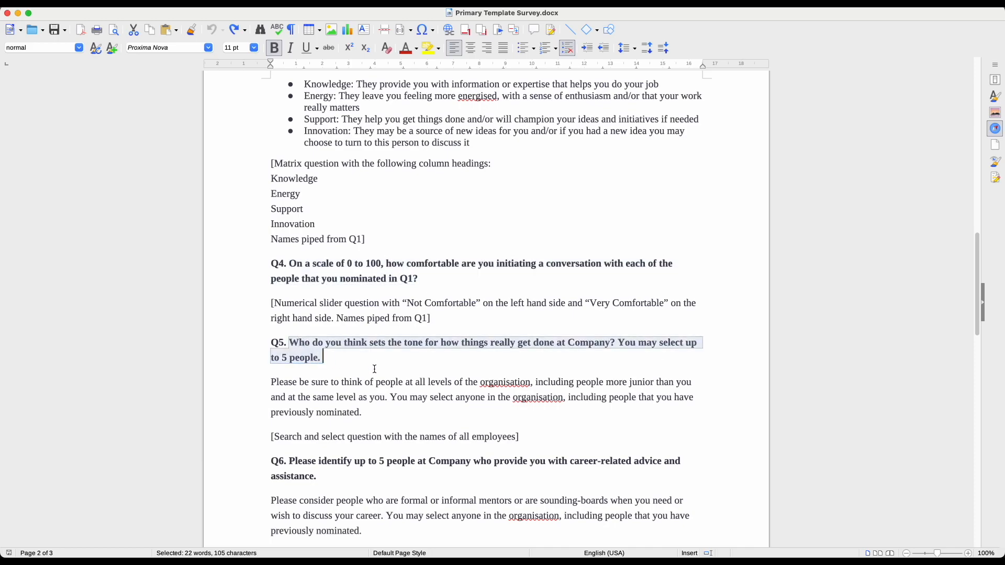
key("ctrl+Right")
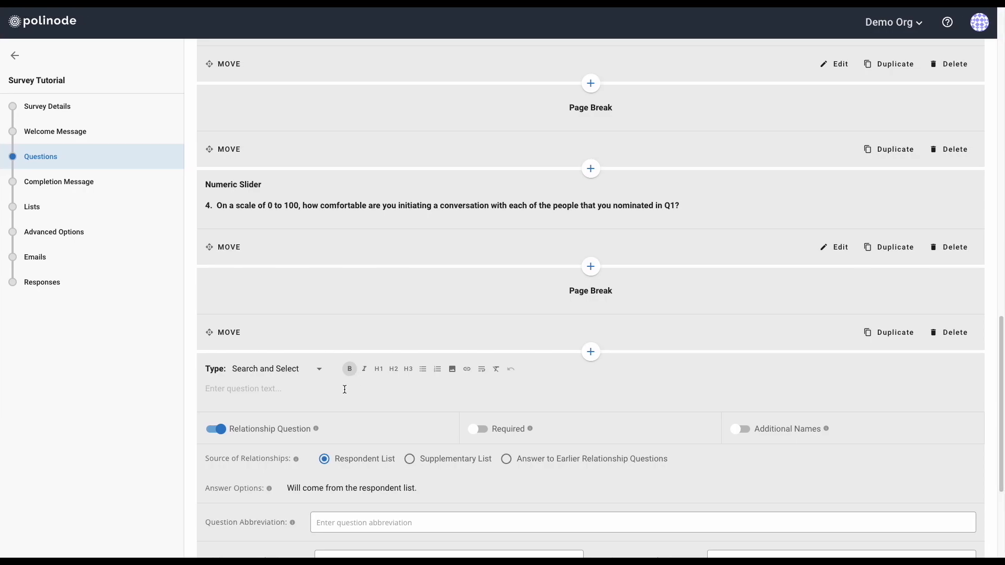
key("super+v")
Paste the Q5 guidance paragraph on a new line below the question
key("ctrl+Left")
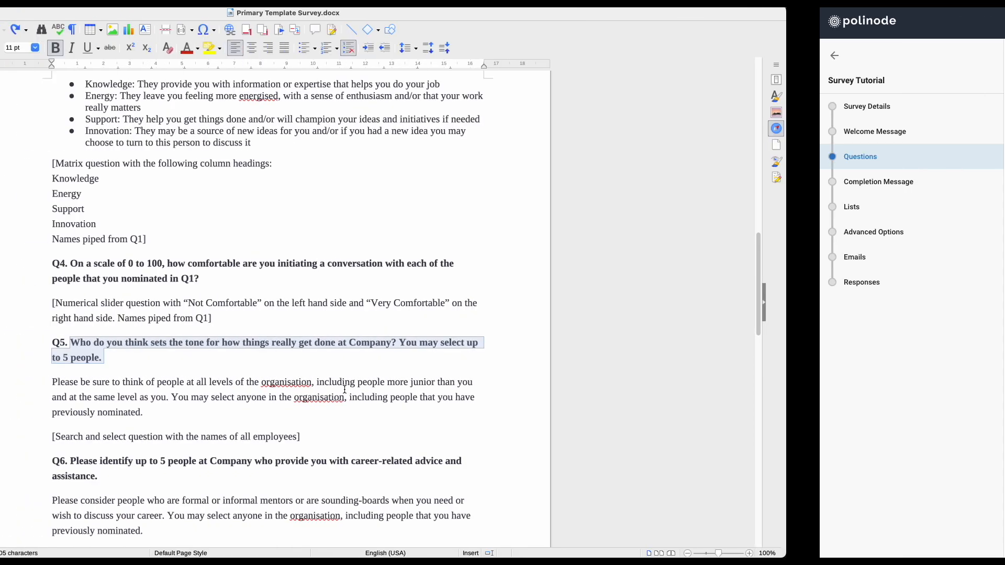
left_click_drag(270, 384, 381, 411)
key("ctrl+c")
key("ctrl+Right")
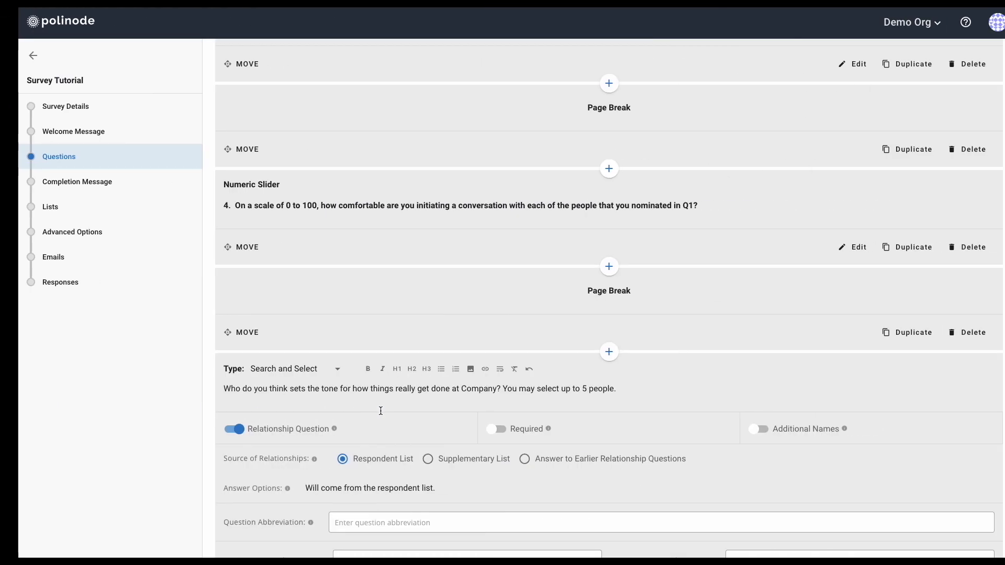
left_click(624, 390)
key("Return")
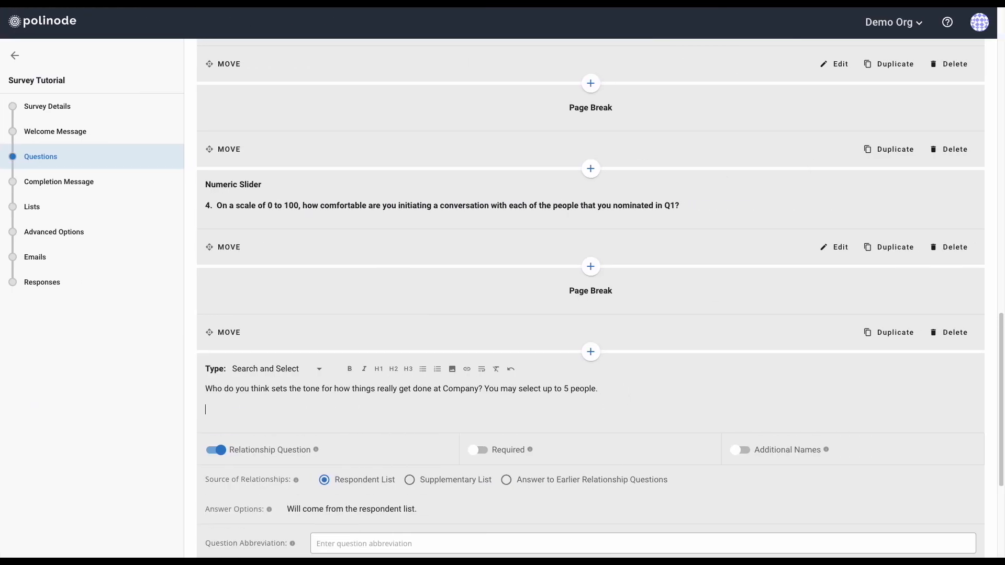
key("ctrl+v")
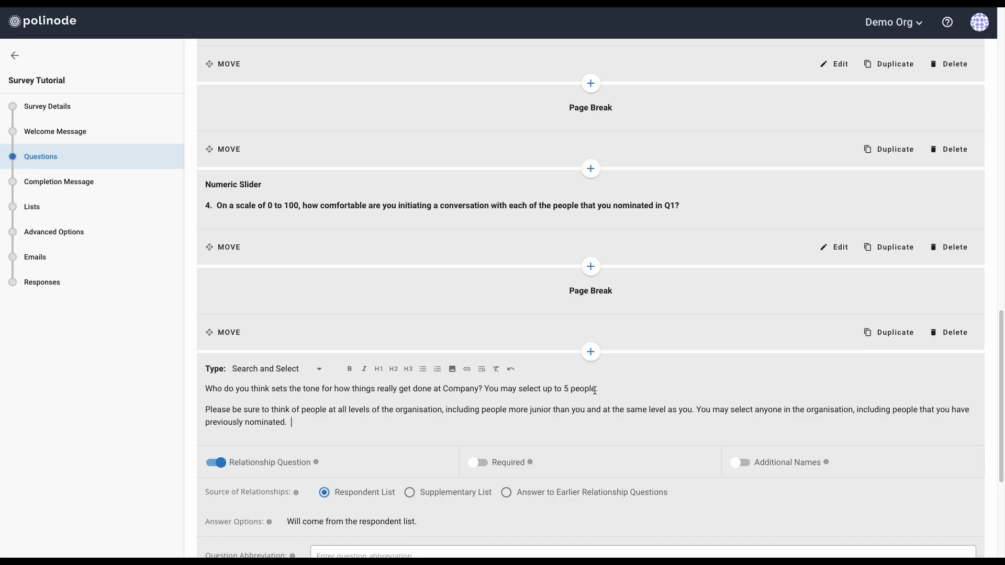
Make the Q5 question line bold
triple_click(561, 390)
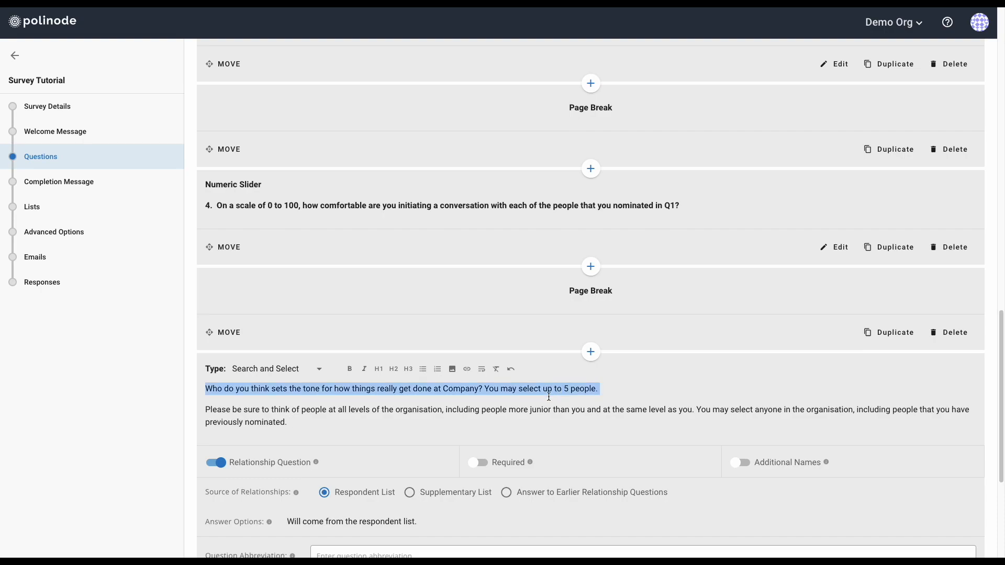
left_click(350, 369)
left_click(354, 389)
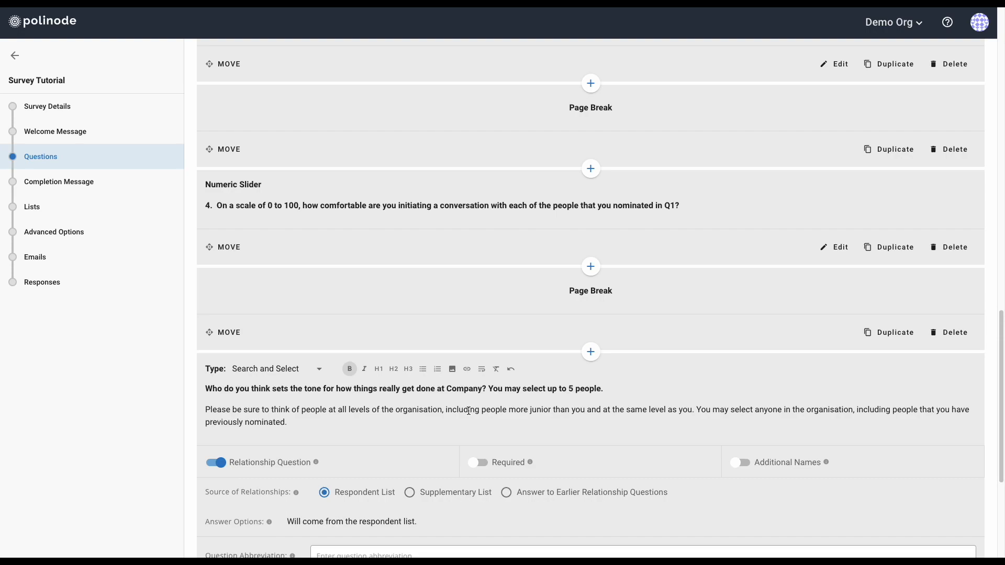
left_click(297, 410)
scroll(297, 419, "down", 1)
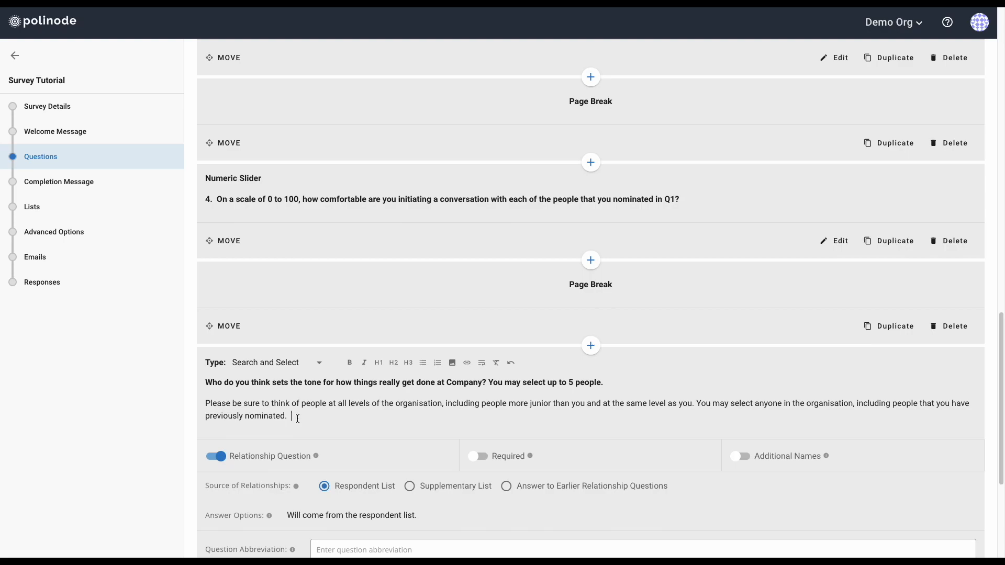
Abbreviate question 5 'Sets the Tone', set maximum selections to 5, and save it
scroll(469, 374, "up", 14)
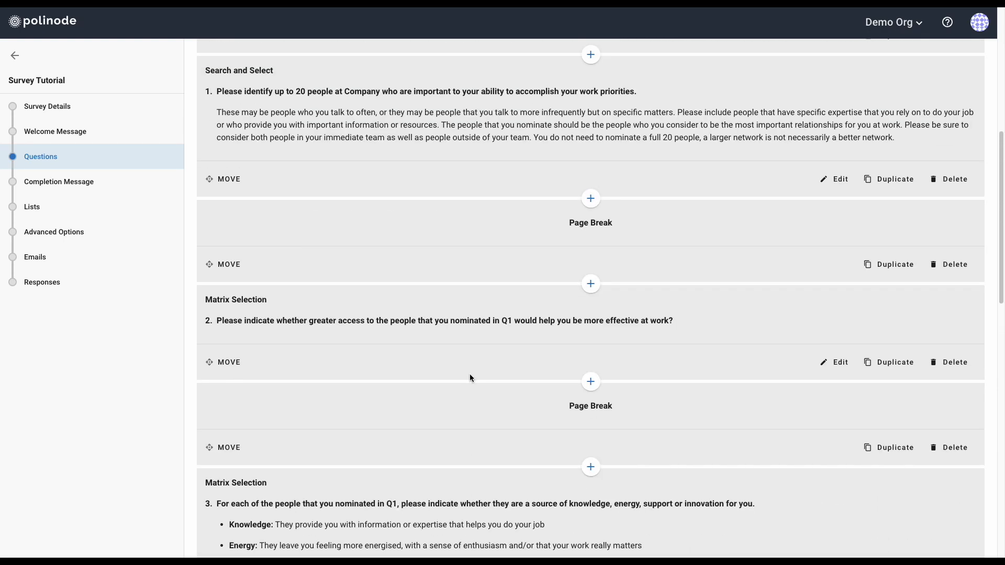
scroll(469, 378, "up", 2)
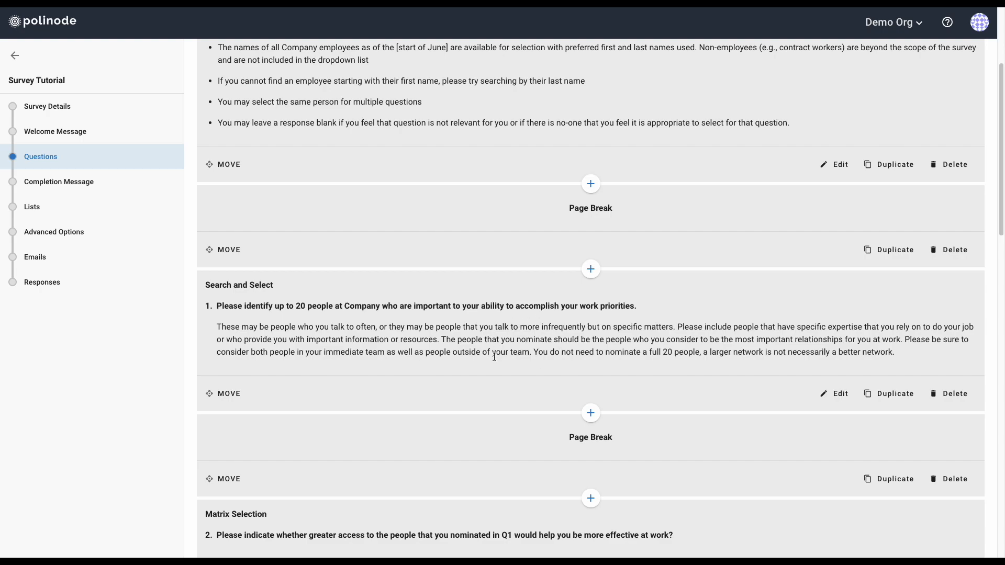
scroll(465, 392, "down", 6)
scroll(464, 394, "down", 13)
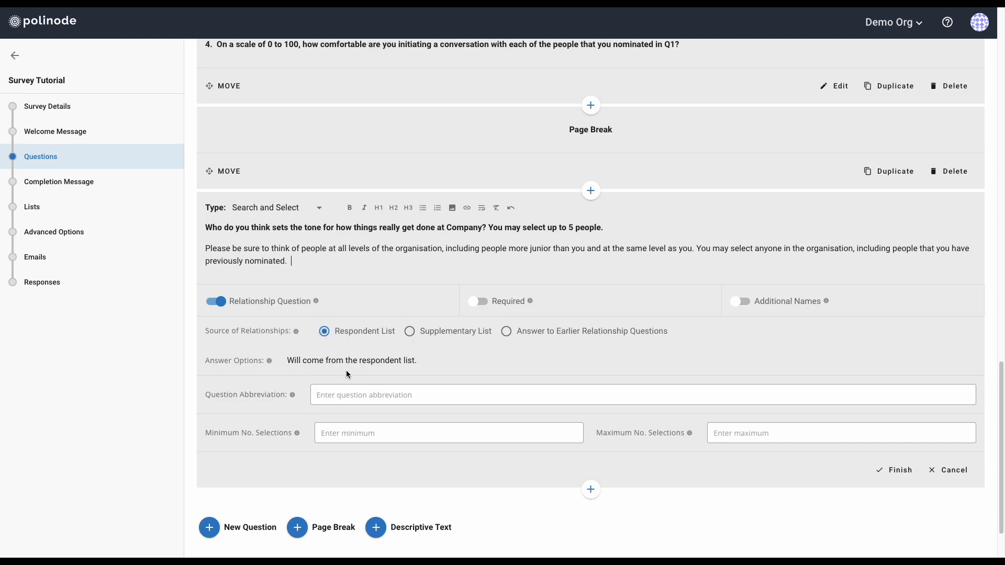
left_click(361, 394)
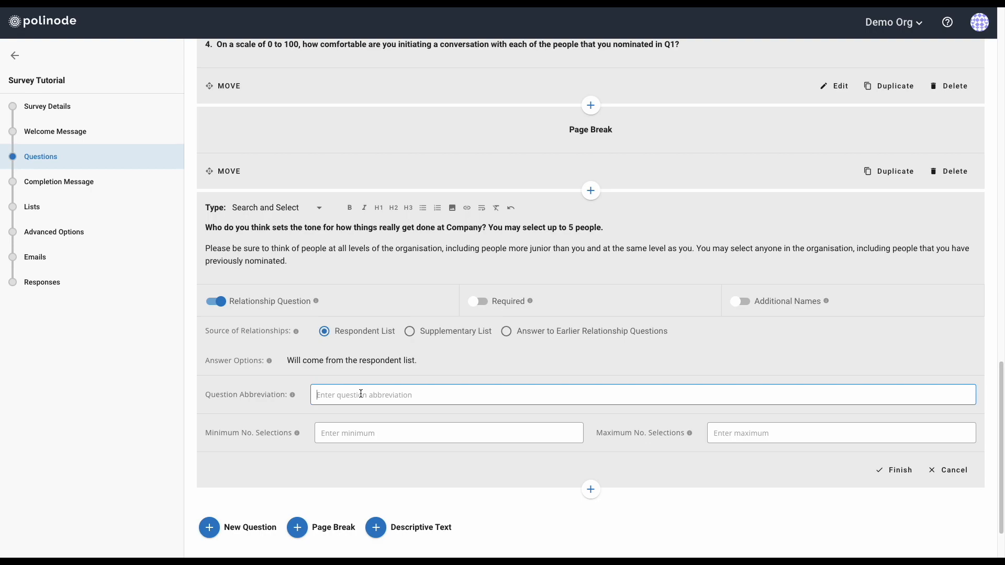
type("Sets the Tone")
left_click(407, 441)
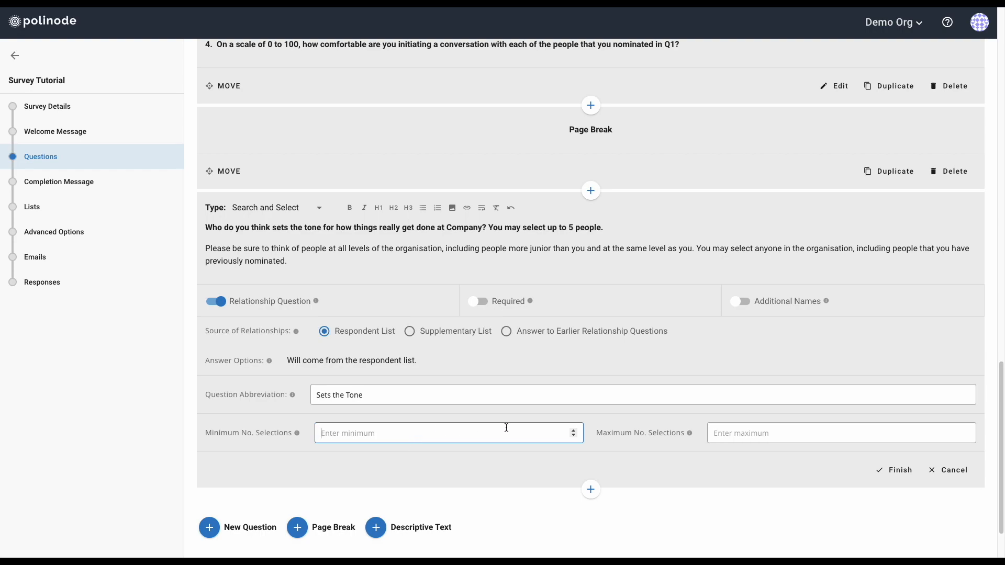
left_click(738, 434)
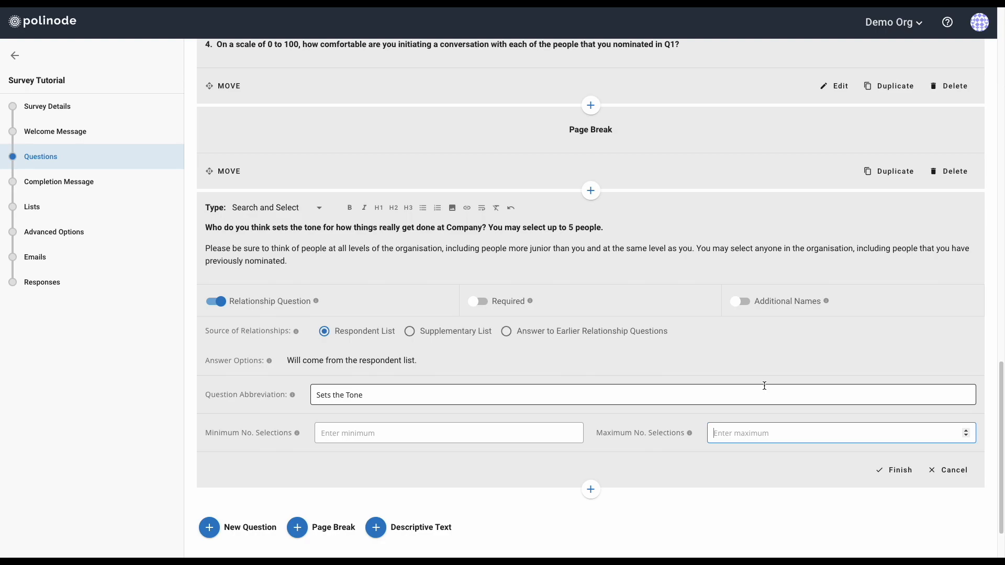
type("5")
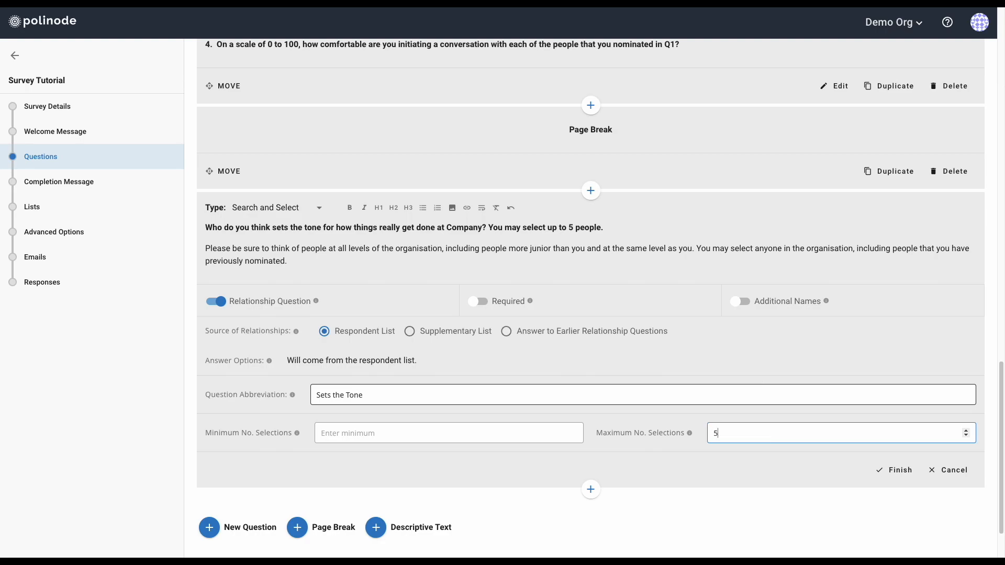
left_click(891, 471)
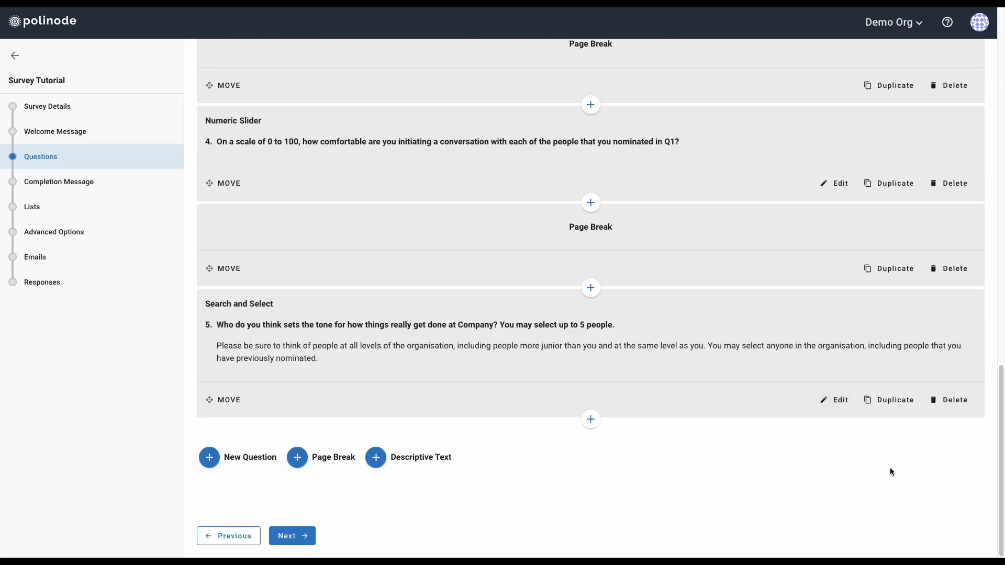
Insert a page break after question 5 and add a new Search and Select question
left_click(599, 420)
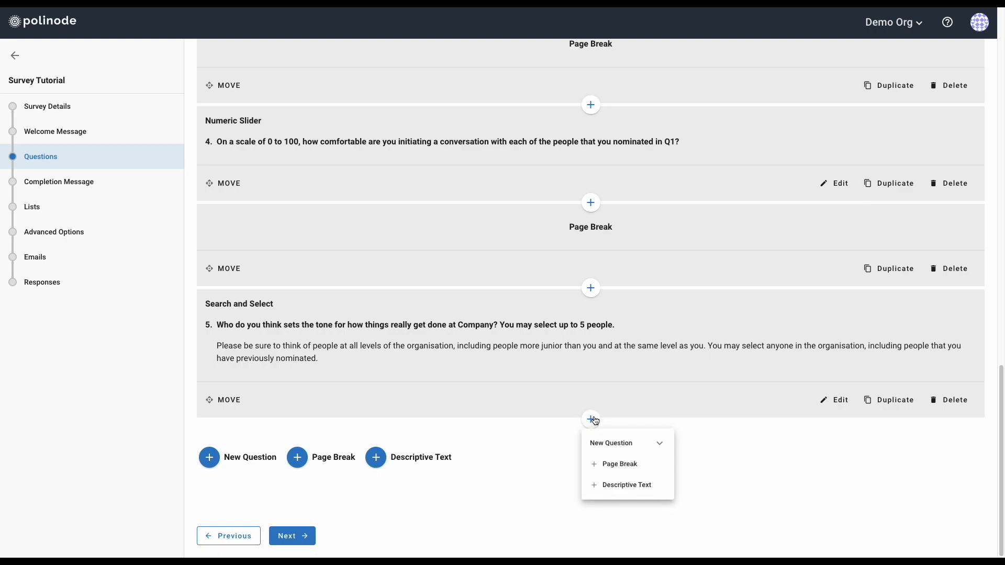
left_click(597, 468)
scroll(625, 473, "down", 1)
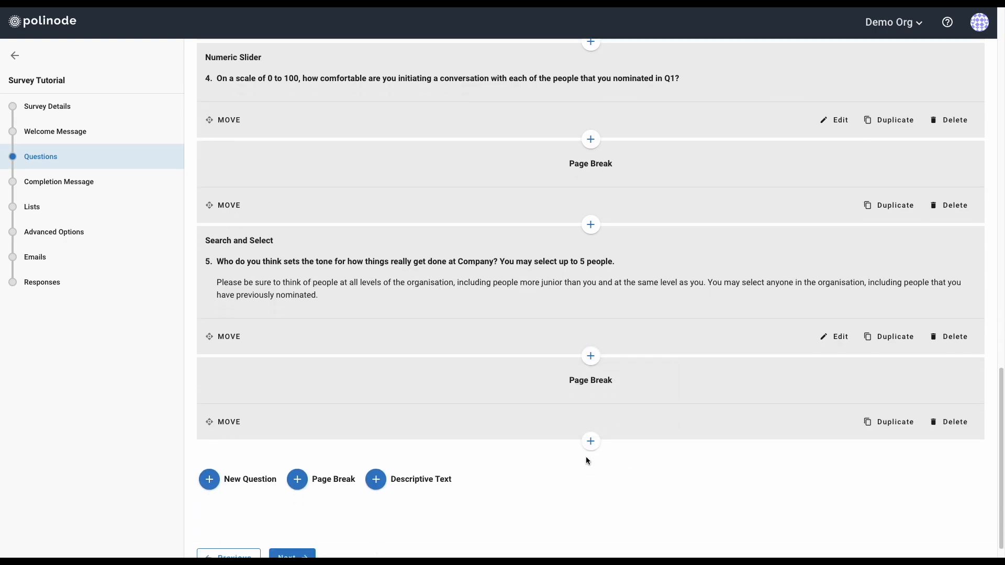
left_click(590, 442)
left_click(608, 465)
scroll(639, 503, "down", 2)
left_click(629, 501)
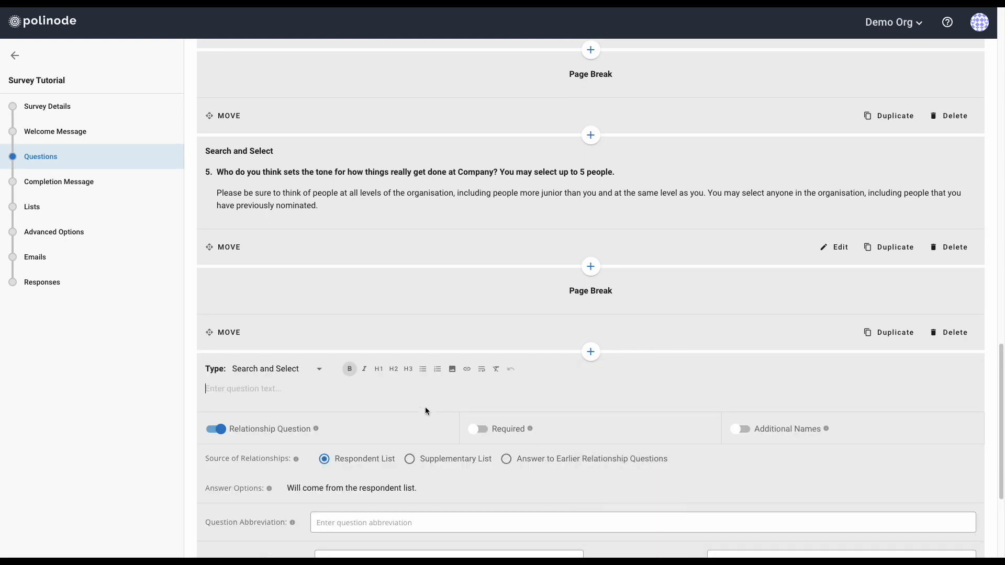
Paste the Q6 career-advice question and instruction from the Writer template
left_click(360, 393)
key("ctrl+Left")
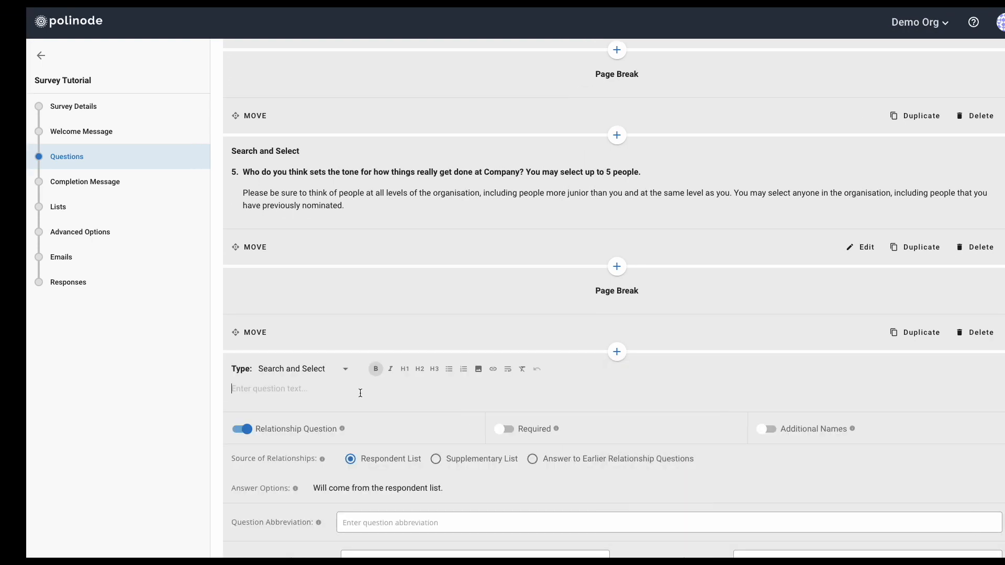
scroll(360, 409, "down", 4)
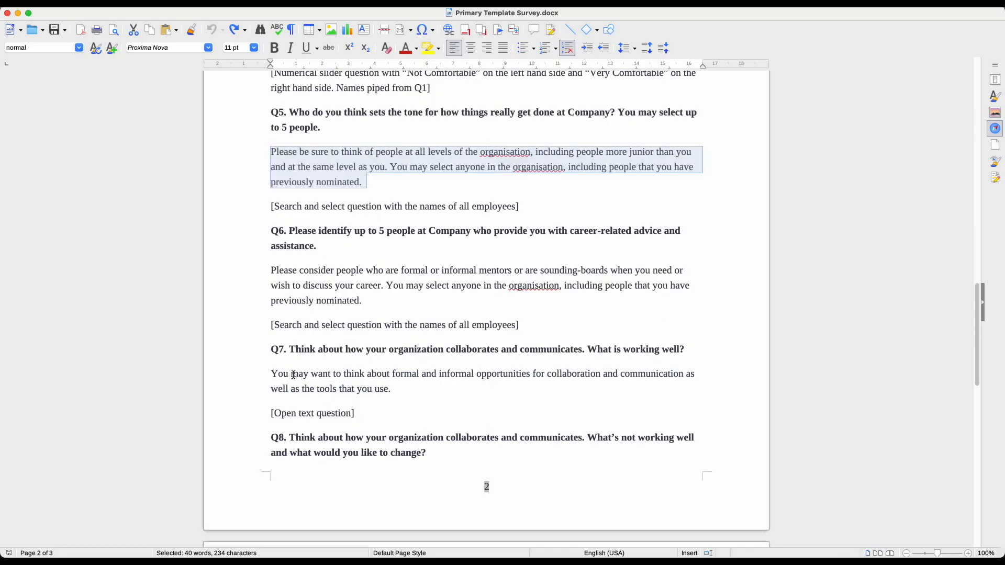
left_click_drag(288, 232, 375, 299)
key("ctrl+c")
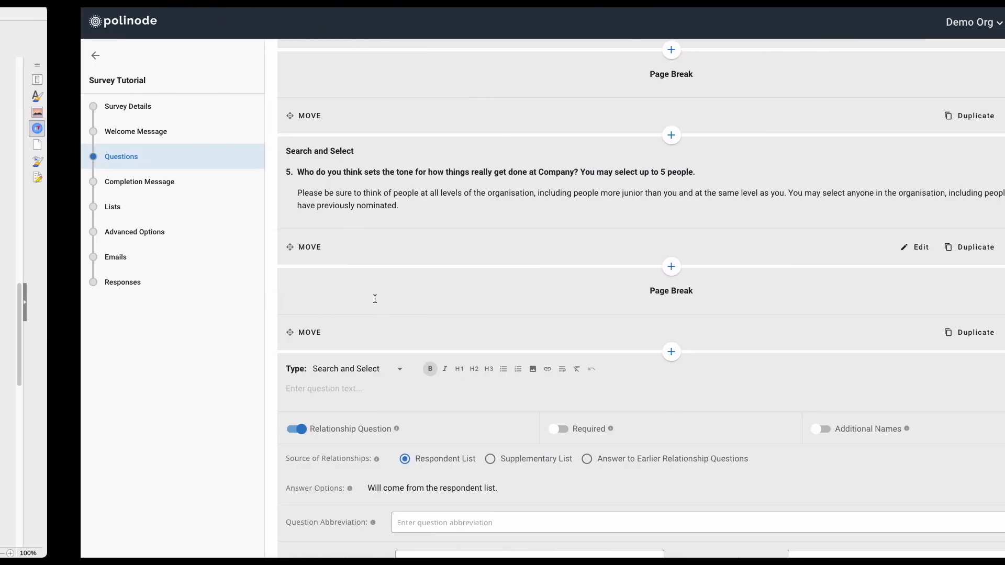
left_click(291, 389)
key("ctrl+v")
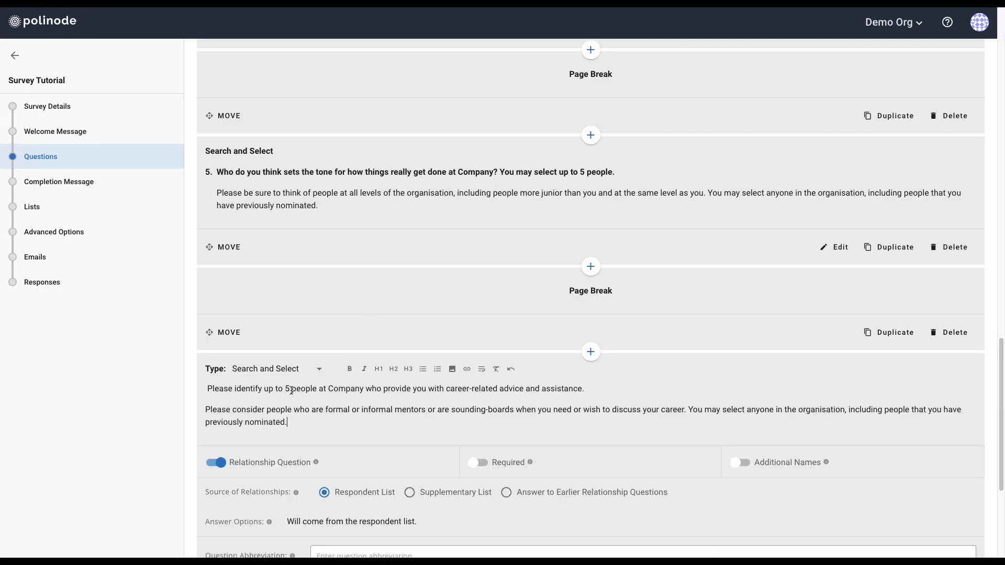
Bold the Q6 question line and remove its leading space
triple_click(293, 389)
left_click(350, 370)
left_click(507, 387)
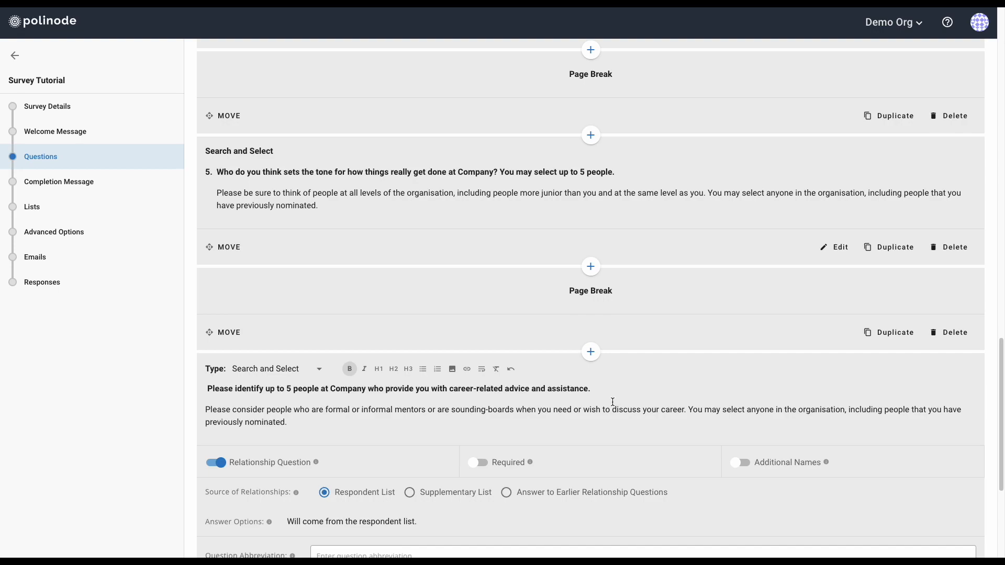
left_click(203, 393)
key("Delete")
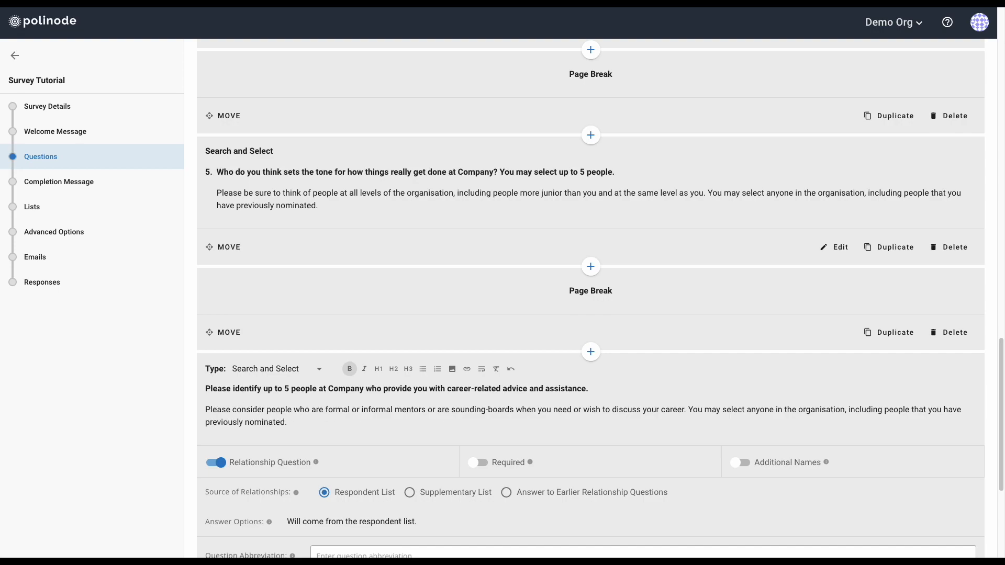
Abbreviate question 6 'Career', set maximum selections to 5, and save it
left_click(287, 422)
scroll(326, 425, "down", 1)
scroll(325, 428, "down", 2)
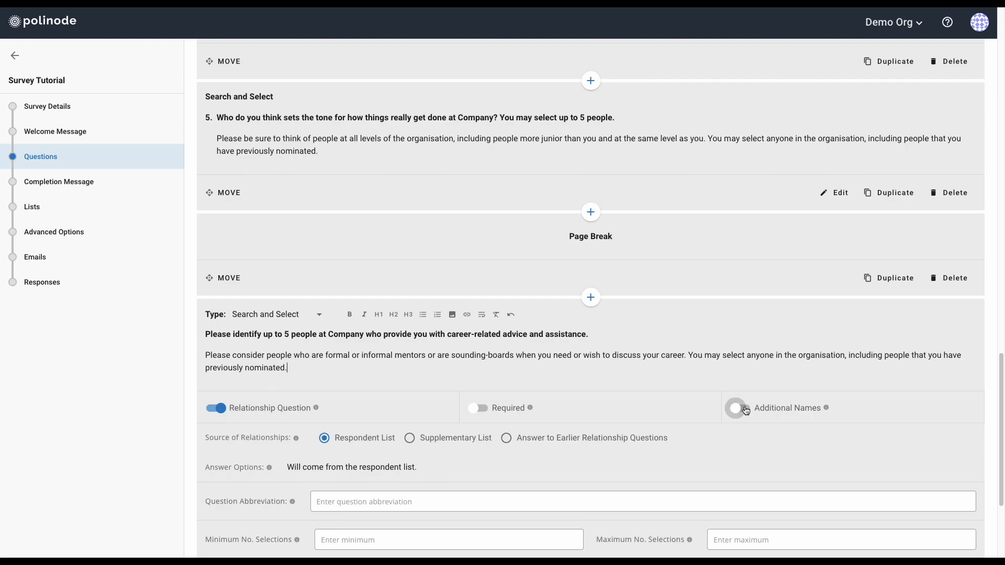
scroll(745, 410, "down", 1)
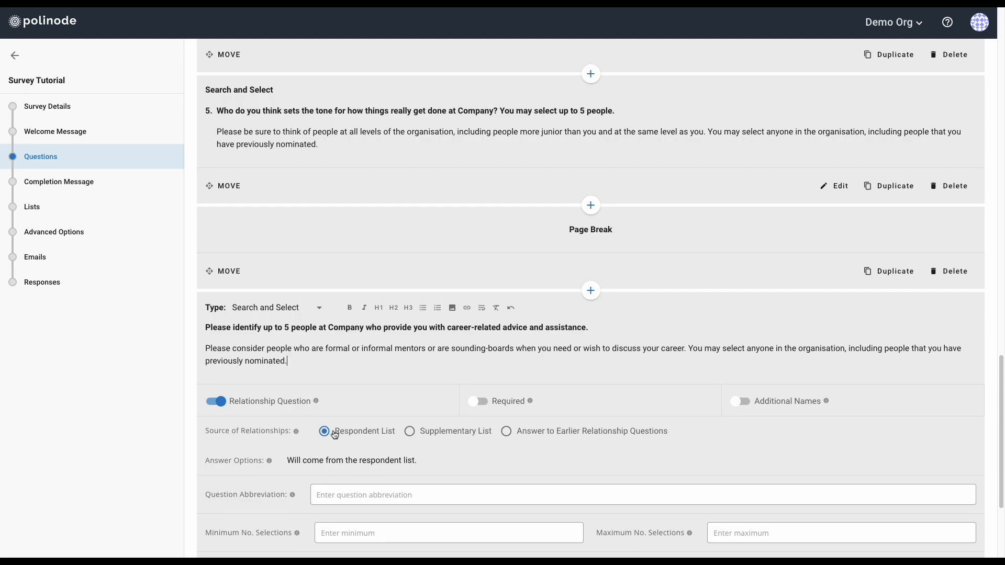
scroll(334, 434, "down", 1)
left_click(345, 475)
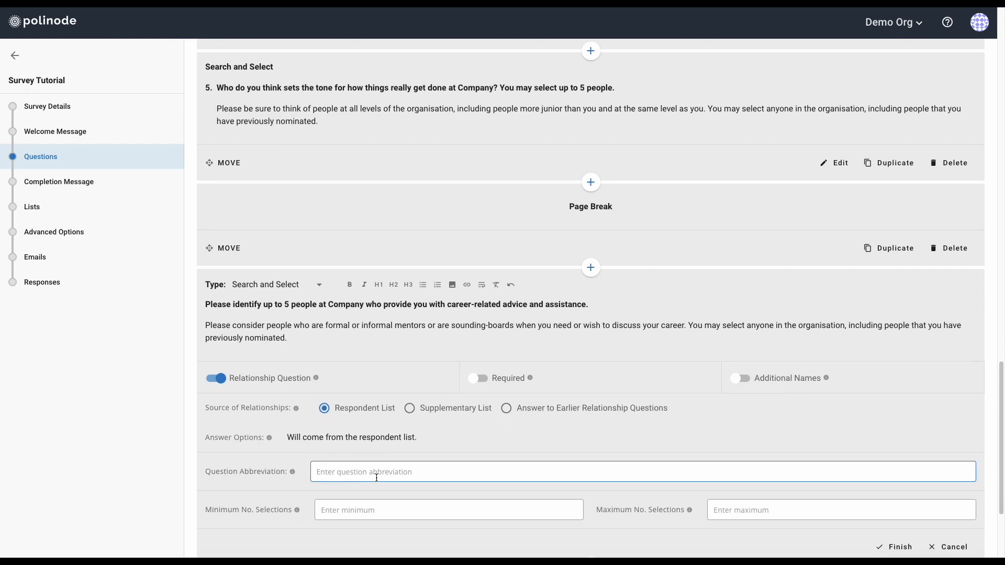
type("Career")
scroll(408, 468, "down", 4)
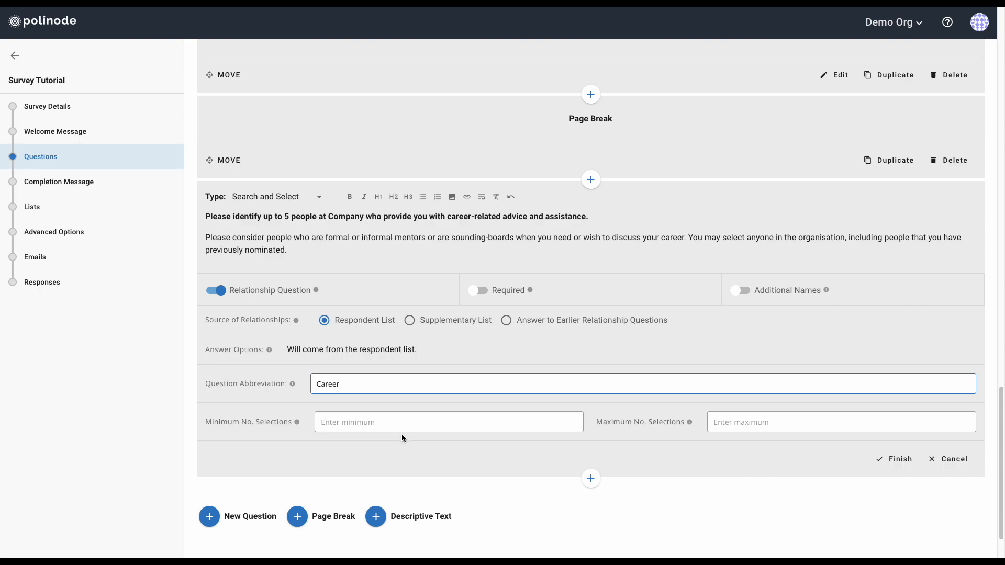
left_click(754, 433)
type("5")
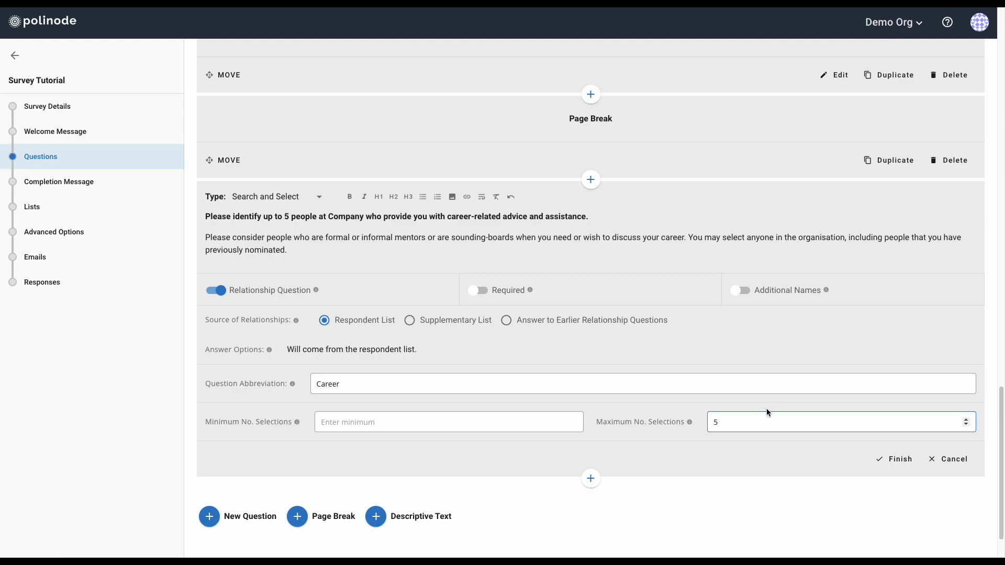
left_click(894, 459)
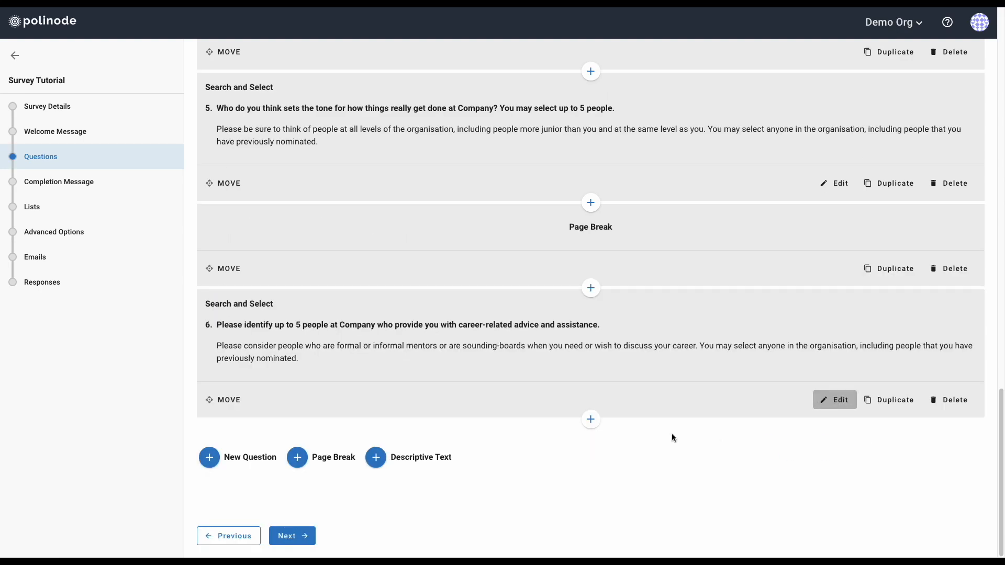
Insert a page break after question 6 and add a new Textbox question
left_click(590, 419)
left_click(620, 464)
left_click(544, 474)
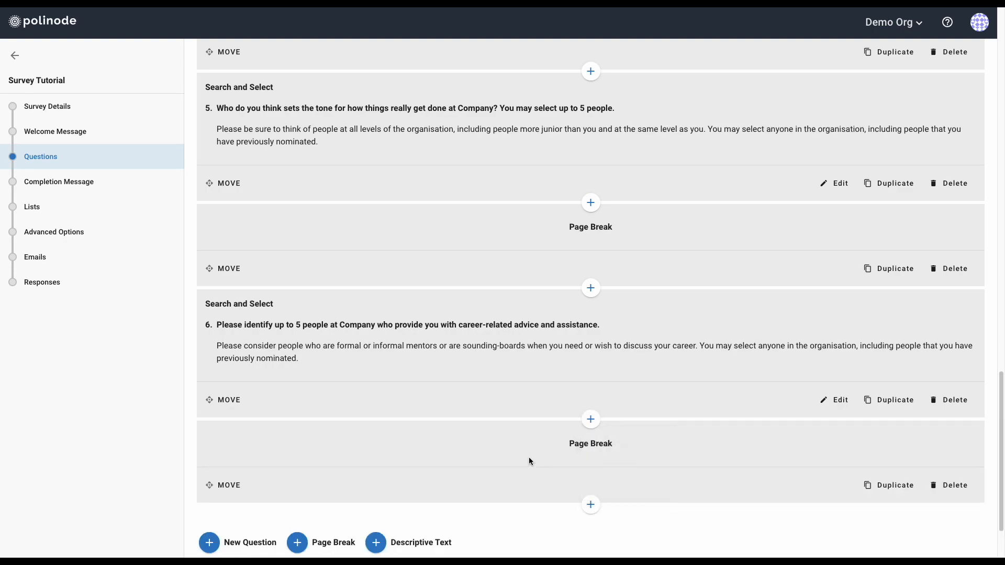
scroll(528, 458, "down", 1)
scroll(592, 486, "down", 2)
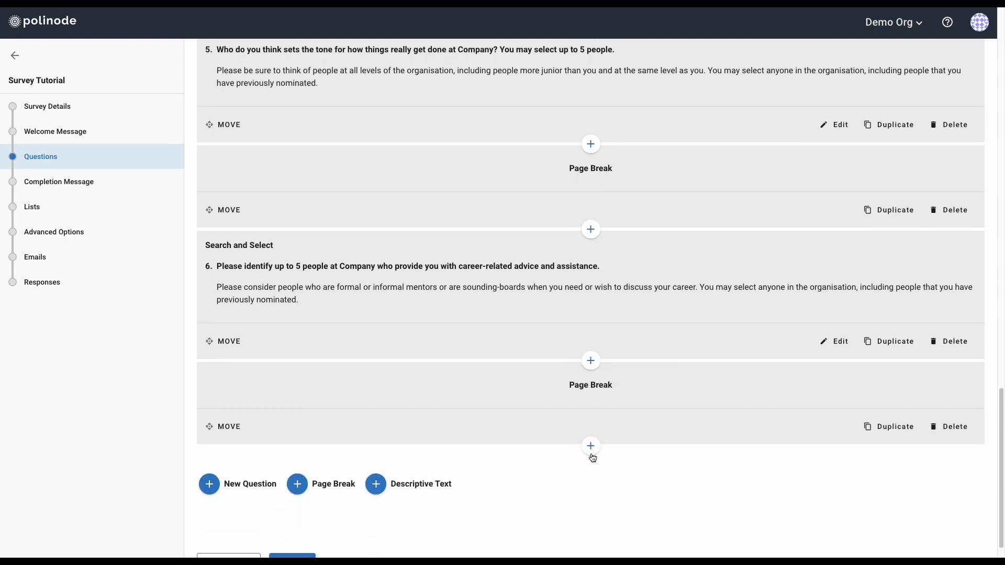
left_click(590, 446)
left_click(608, 466)
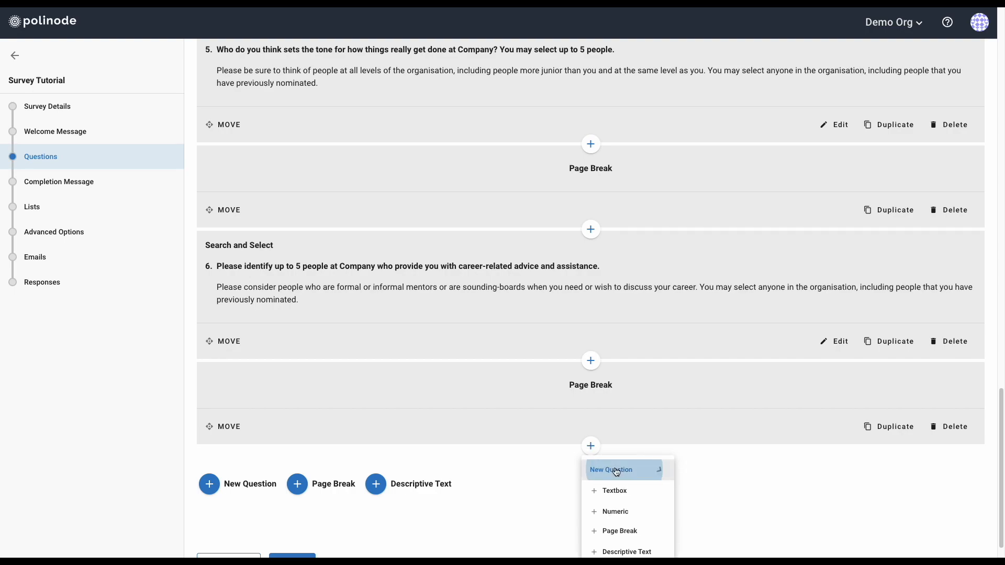
scroll(630, 471, "down", 1)
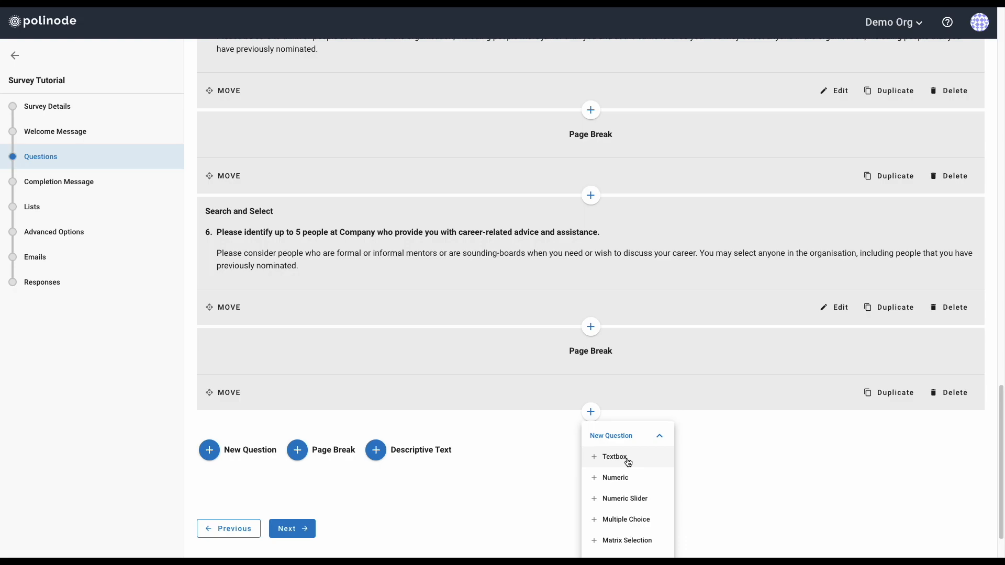
left_click(627, 459)
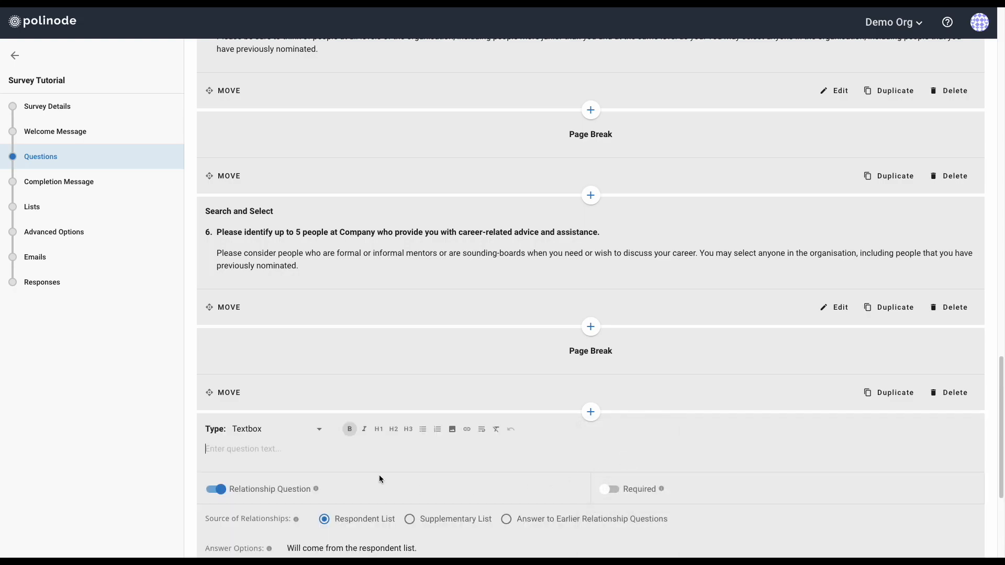
Copy the Q7 question and hint text from the Writer template
key("ctrl+Left")
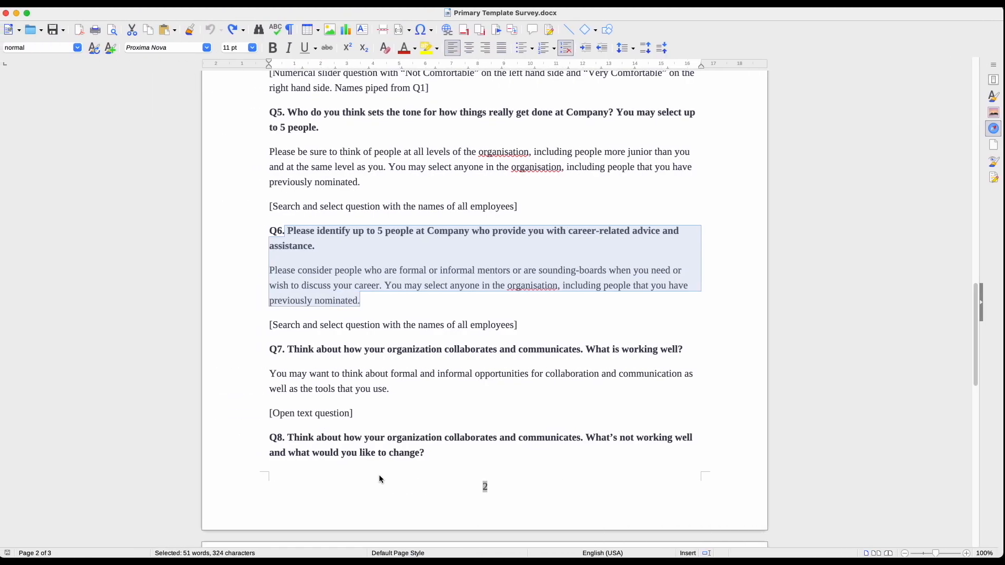
left_click_drag(289, 349, 393, 392)
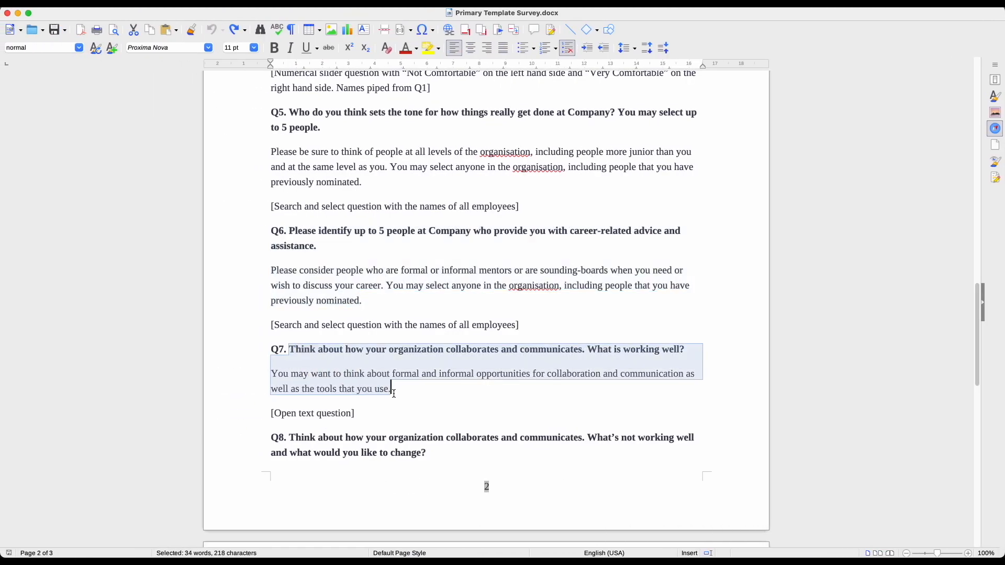
key("ctrl+c")
key("ctrl+Right")
Paste the Q7 text into the Textbox question and bold its title
left_click(279, 451)
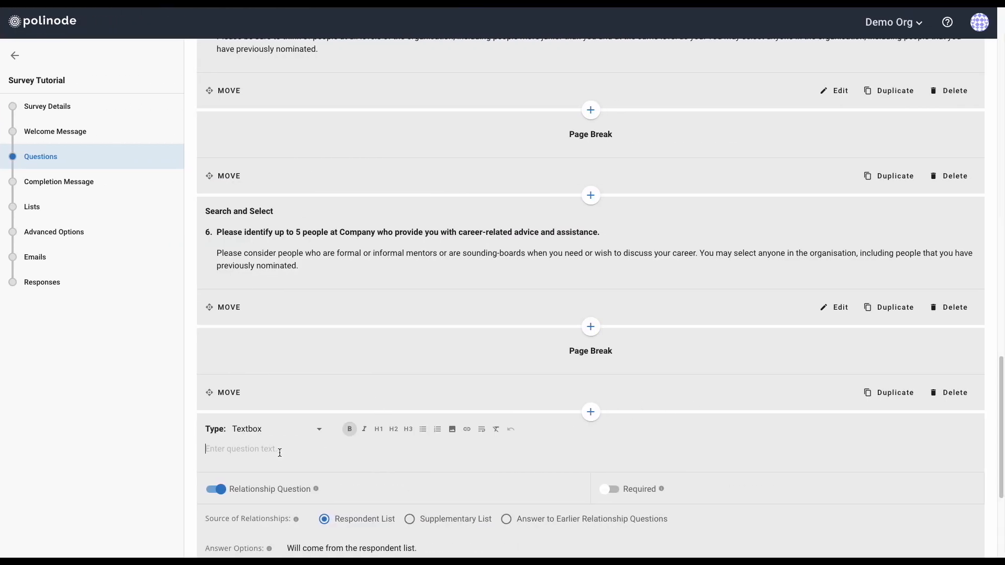
key("ctrl+v")
triple_click(280, 451)
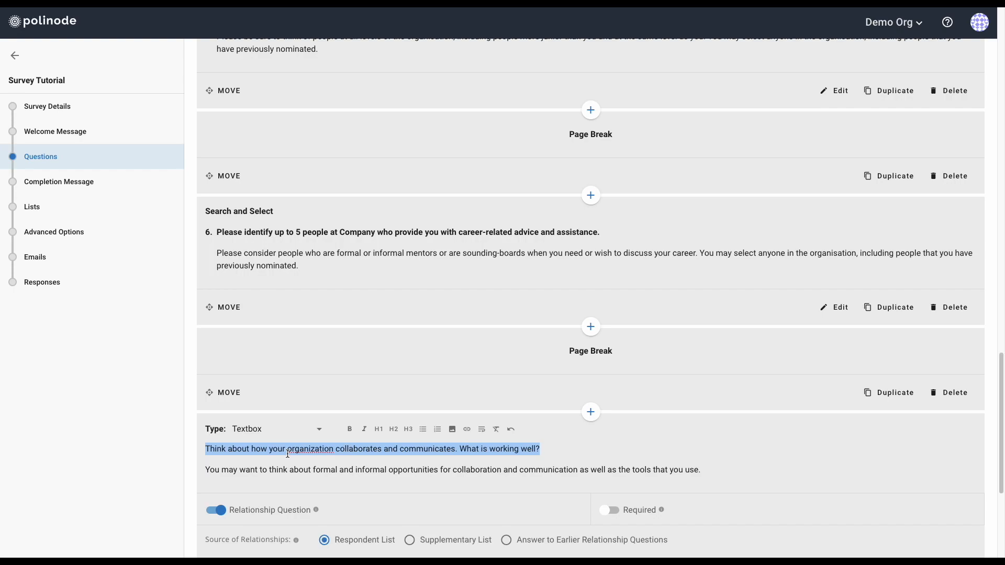
left_click(349, 429)
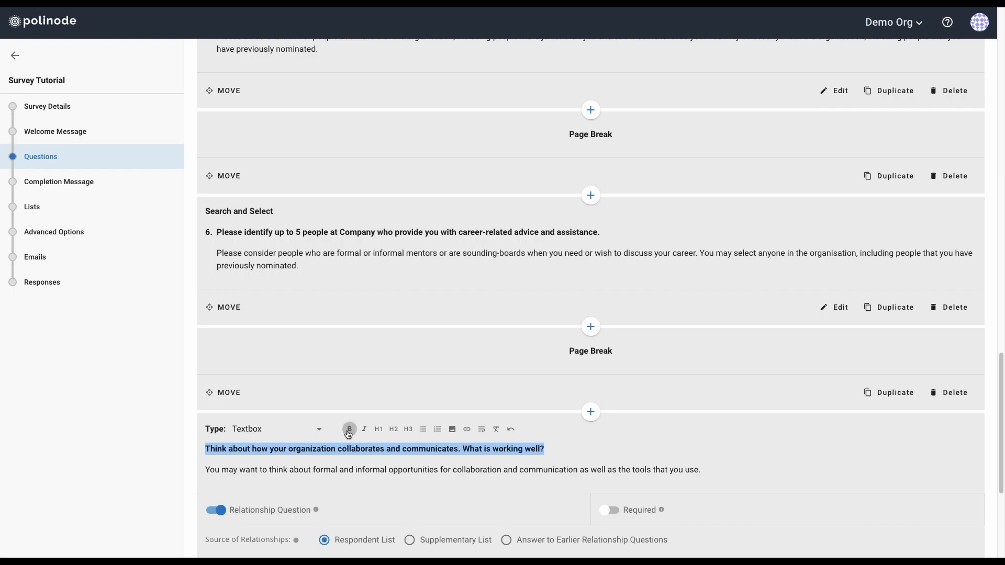
left_click(354, 465)
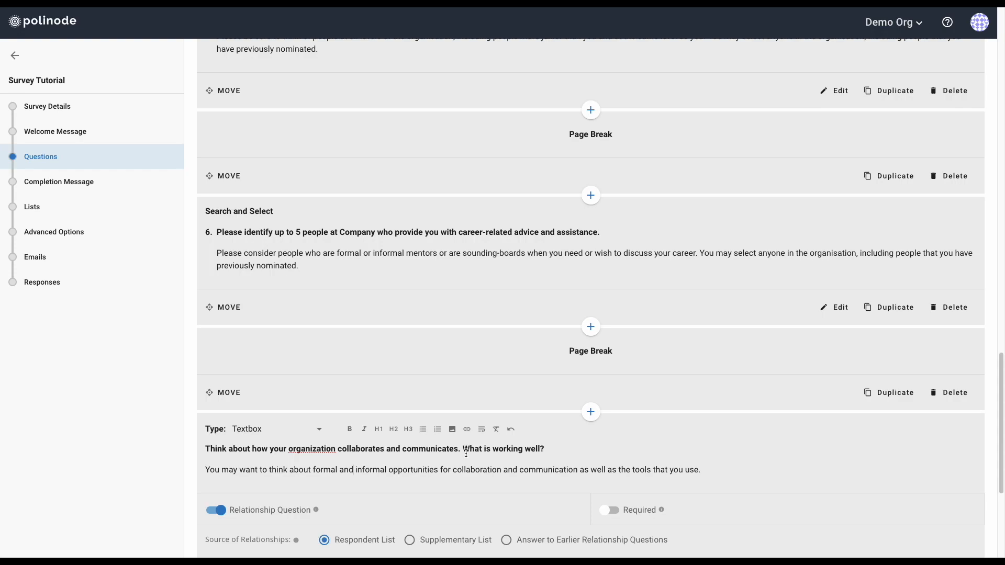
scroll(465, 453, "down", 2)
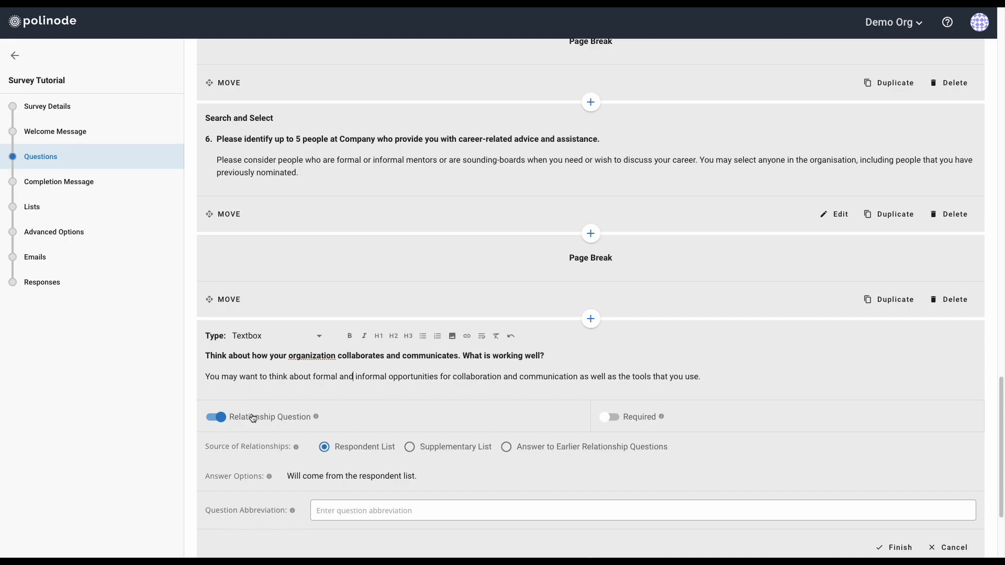
Turn off Relationship Question, abbreviate question 7 'Working Well', and save it
left_click(214, 417)
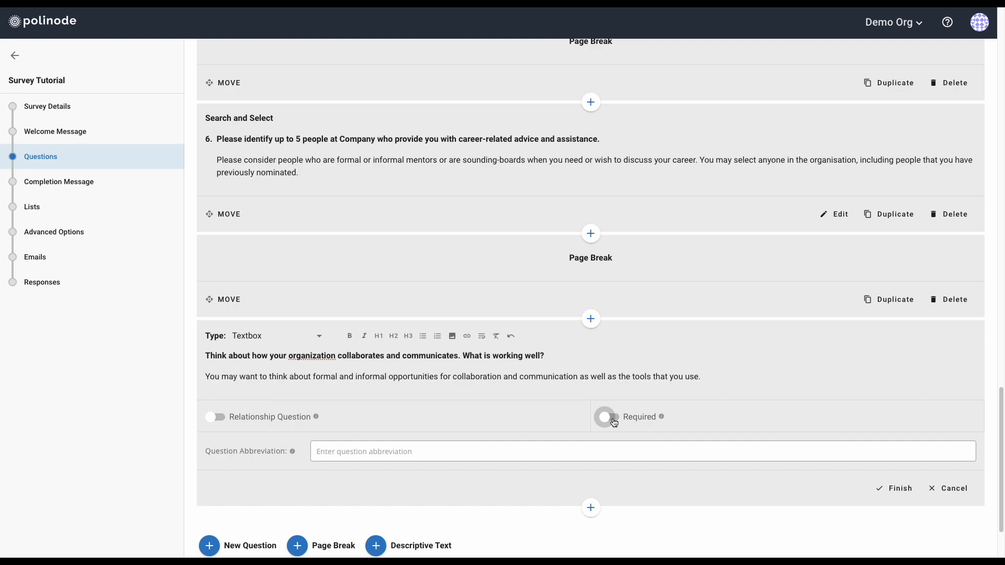
left_click(444, 455)
type("Working Well")
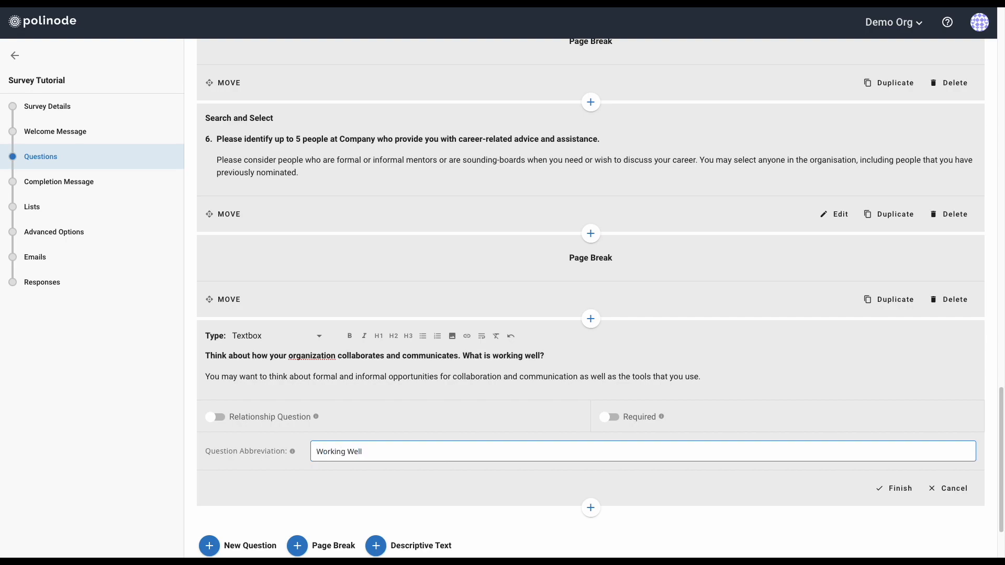
left_click(897, 488)
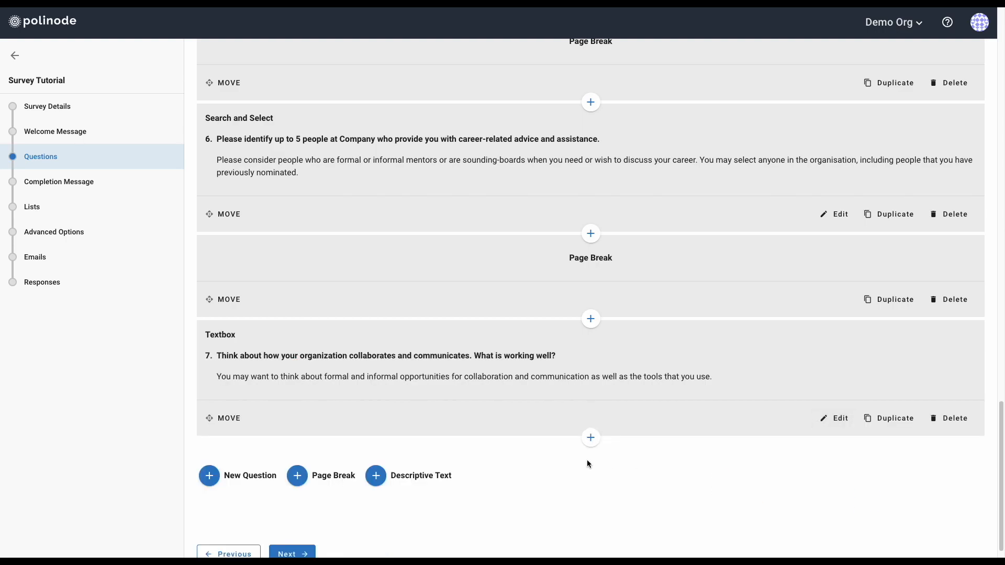
Insert a page break after question 7 and add another Textbox question
left_click(590, 439)
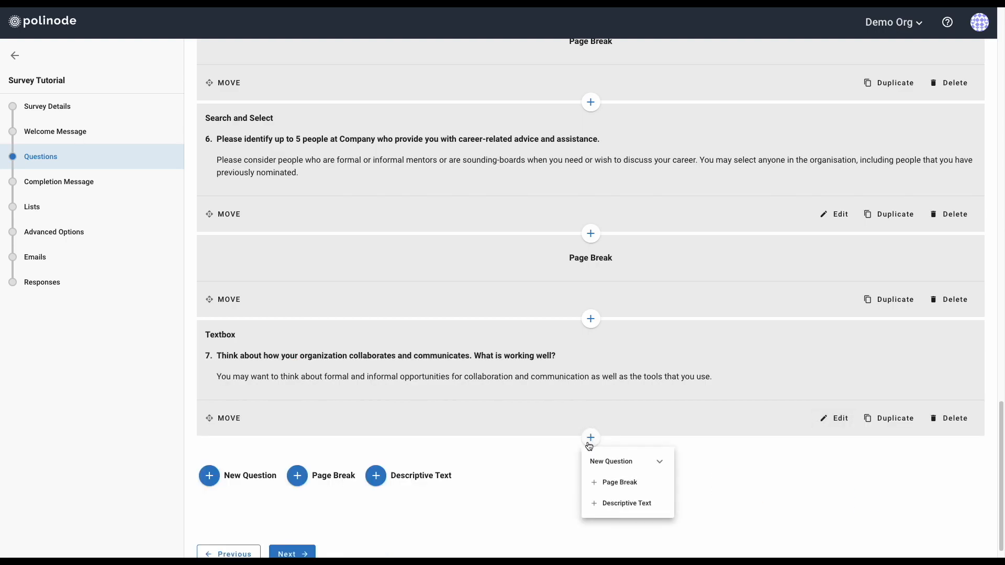
left_click(620, 484)
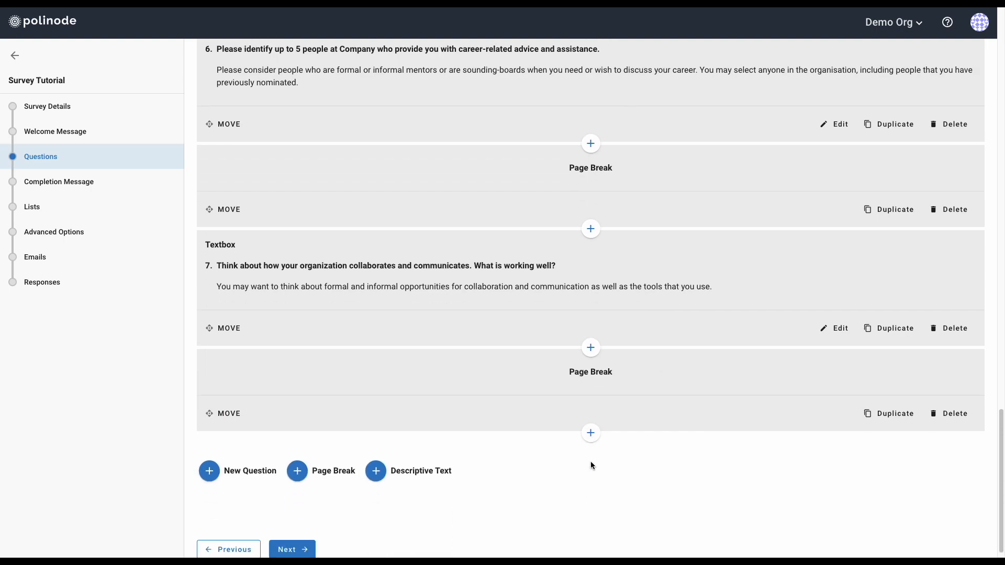
left_click(591, 435)
left_click(606, 458)
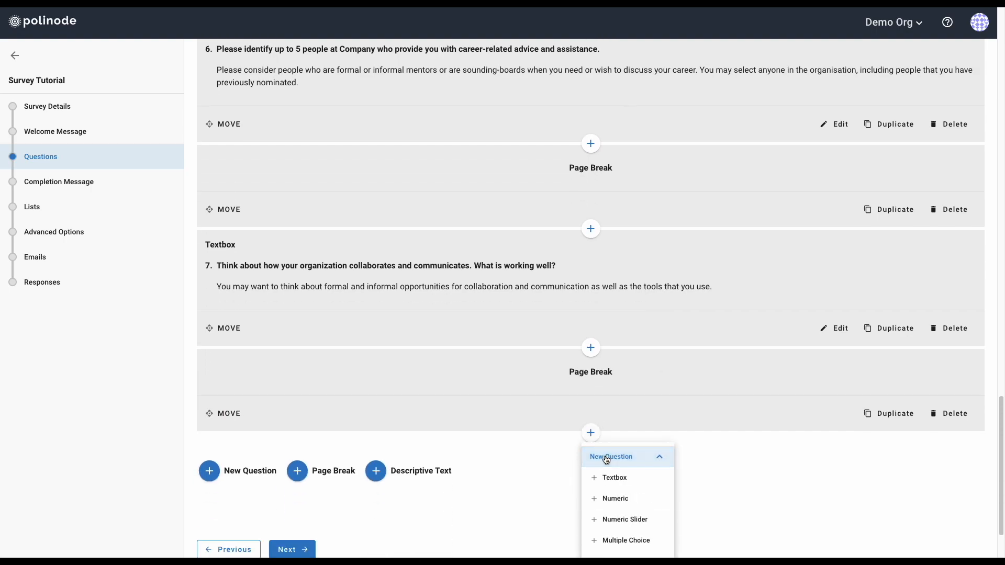
left_click(612, 477)
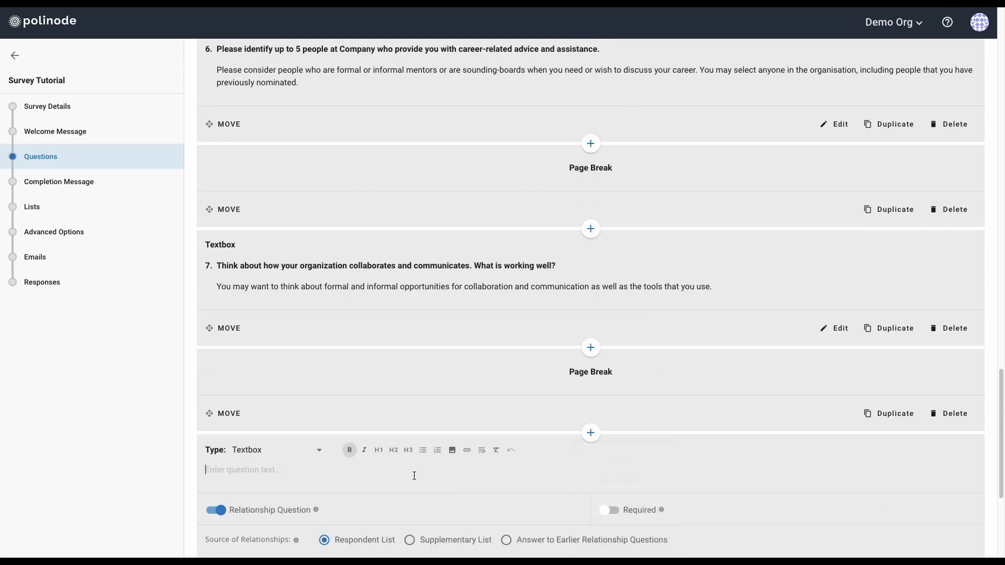
Select the Q8 text in the Writer template for the new question
key("ctrl+Left")
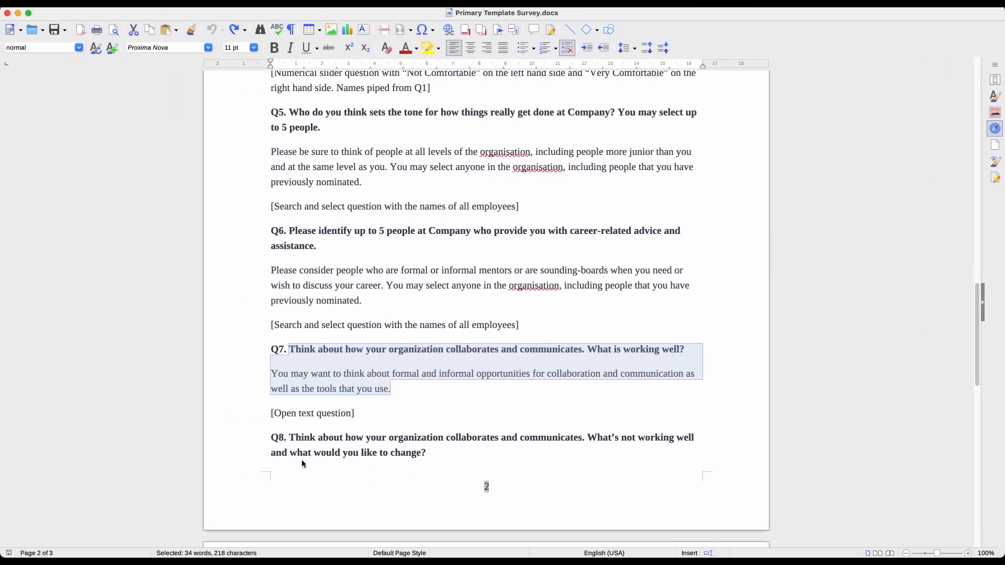
left_click_drag(289, 441, 529, 403)
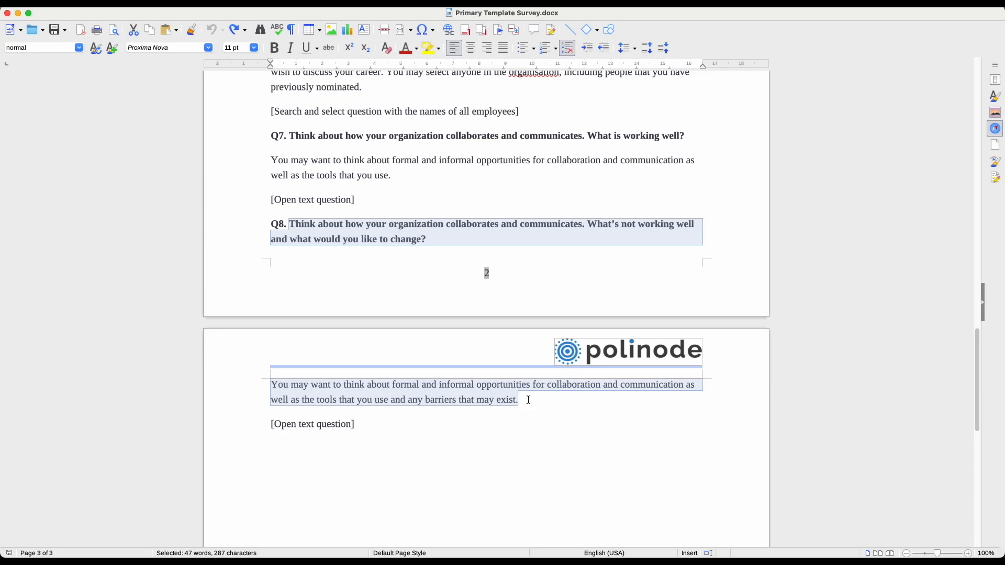
key("ctrl+Right")
left_click(391, 467)
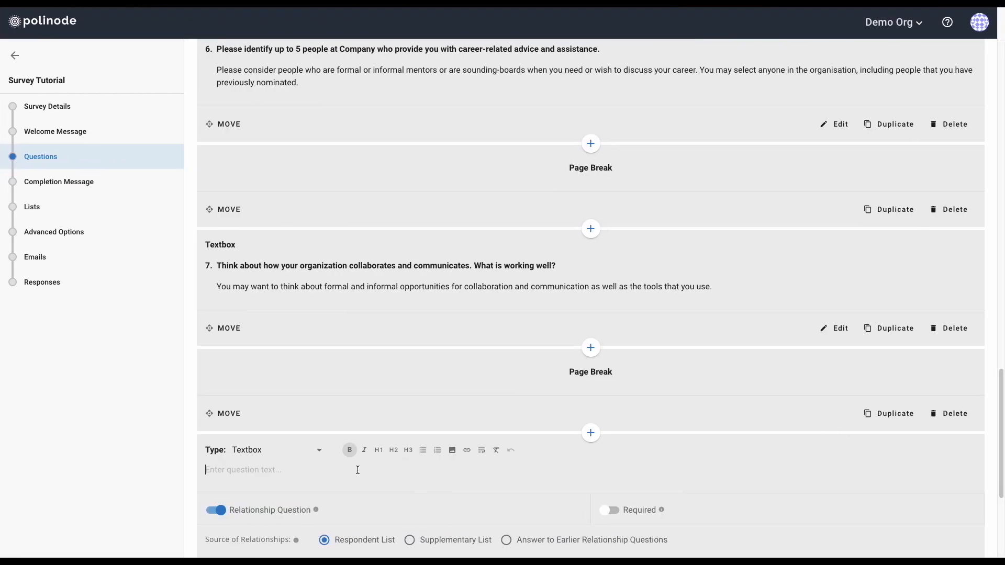
Paste the Q8 text into the question and bold its first line
key("ctrl+v")
triple_click(395, 470)
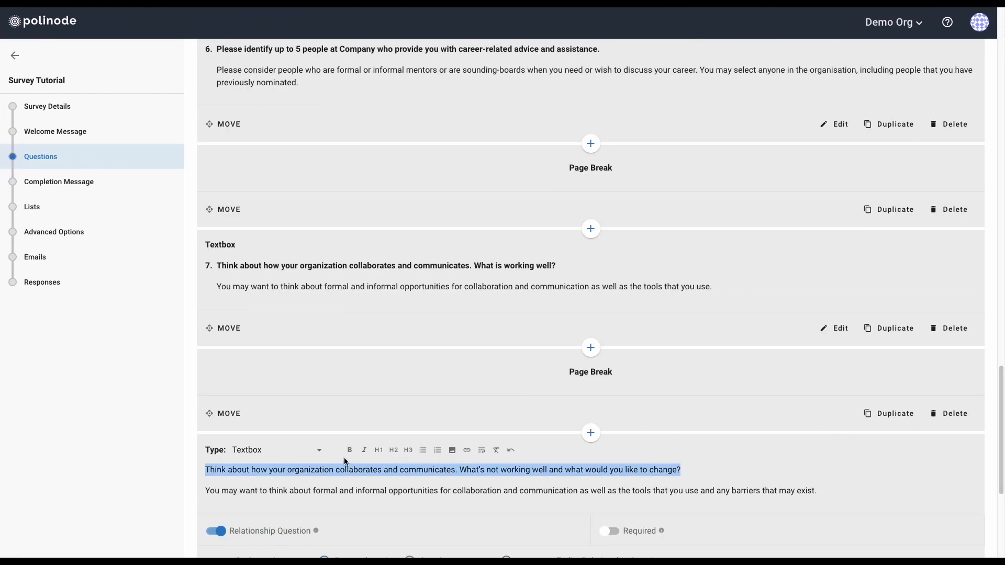
left_click(349, 450)
left_click(486, 474)
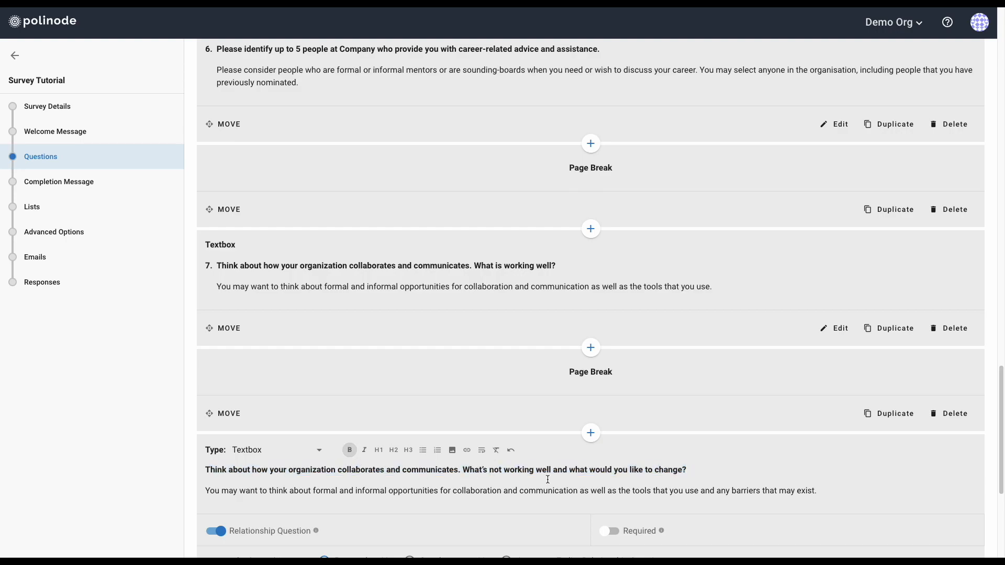
scroll(547, 479, "down", 1)
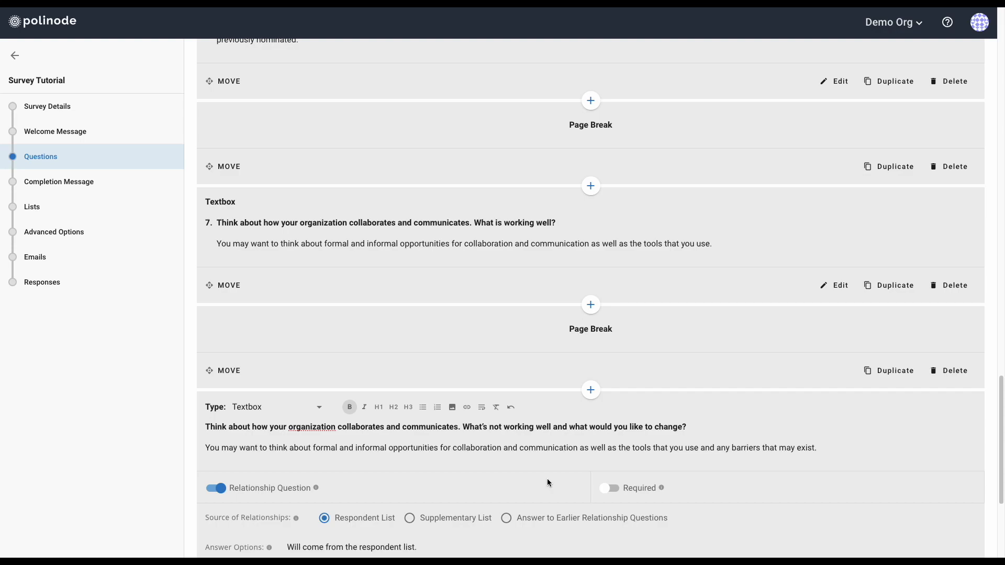
scroll(548, 482, "down", 1)
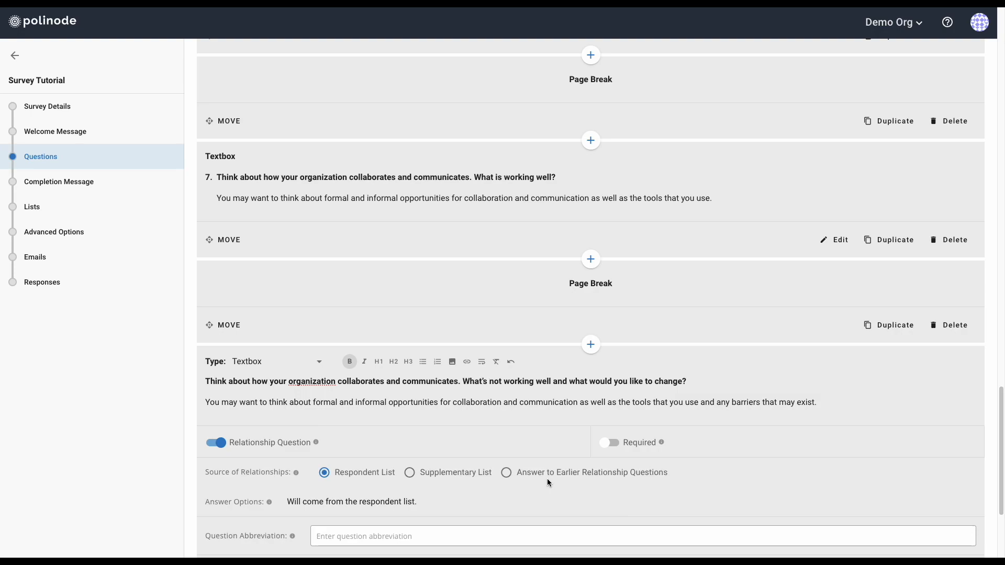
scroll(547, 482, "down", 1)
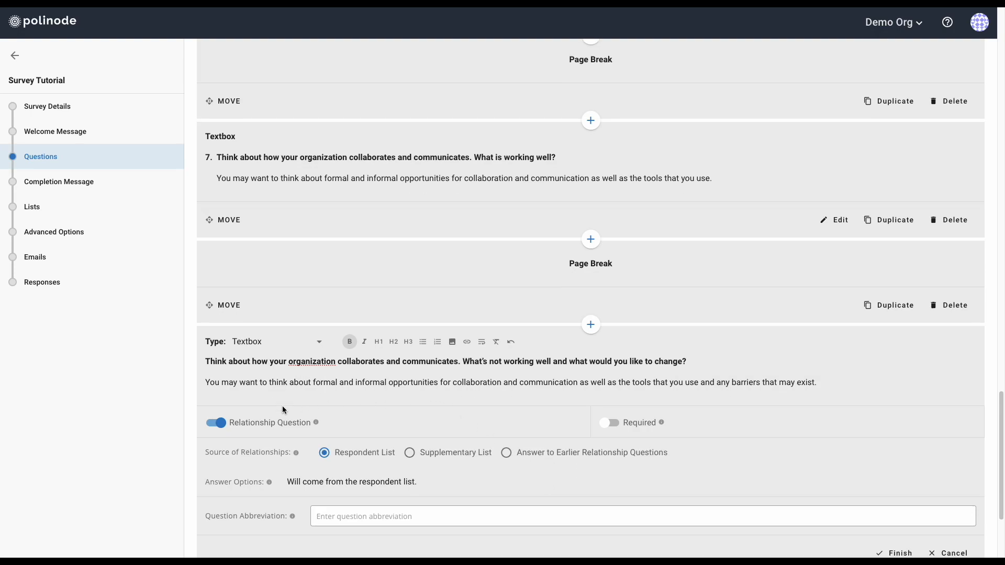
Turn off Relationship Question and abbreviate the question 'Like to Change'
left_click(218, 424)
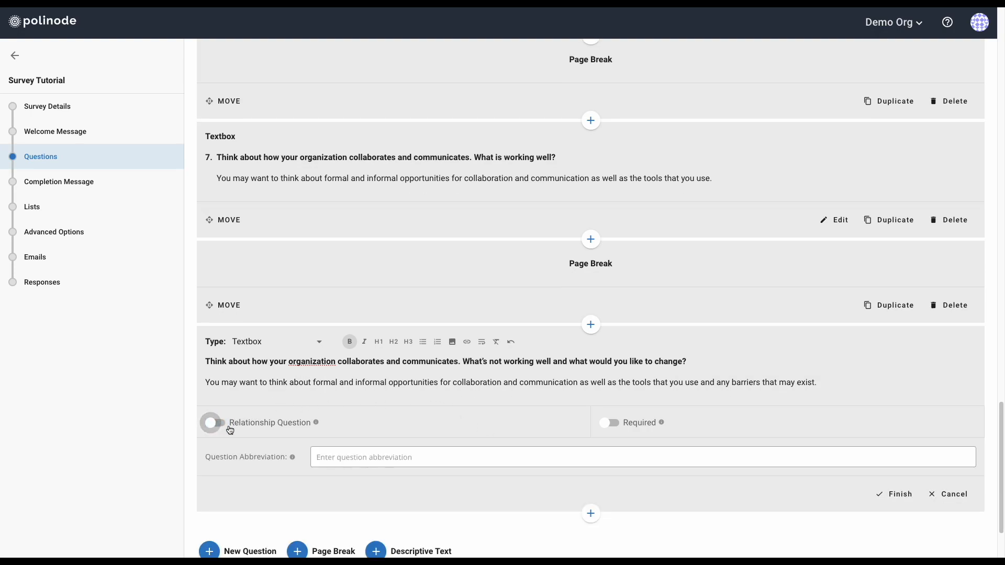
left_click(384, 460)
type("Like to Change")
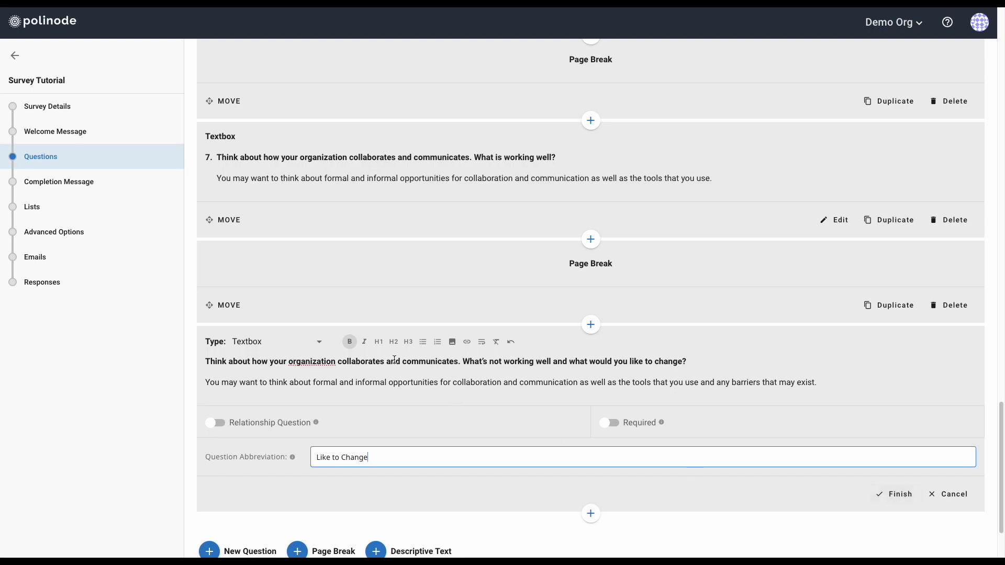
left_click(290, 343)
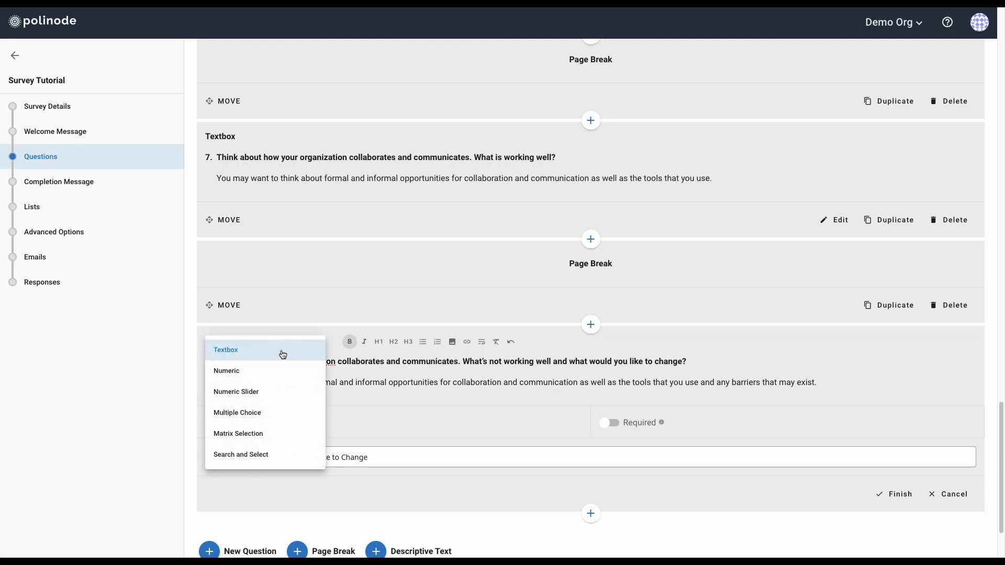
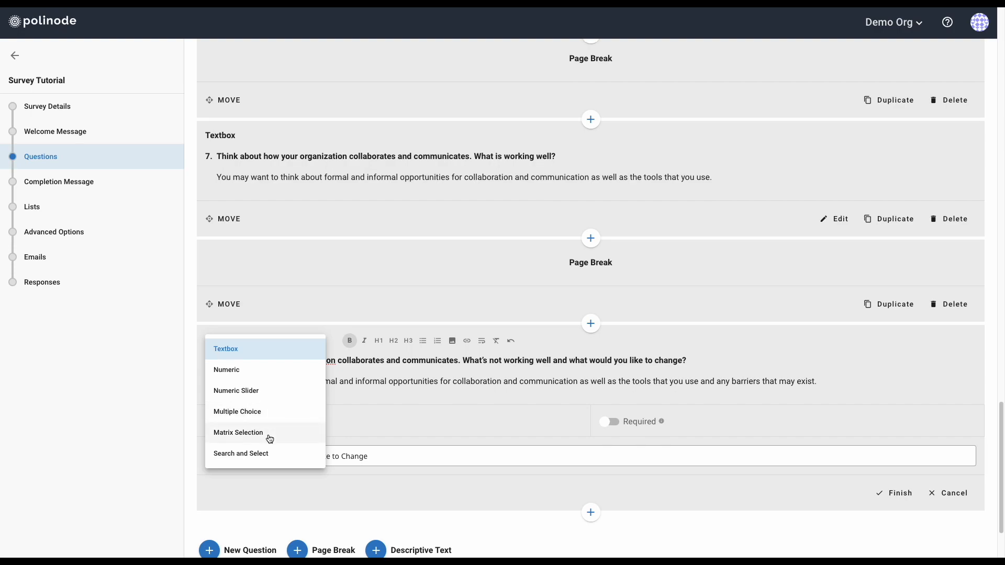
Keep Textbox as question 8's type, finish it, and return to the top of the question list
left_click(423, 408)
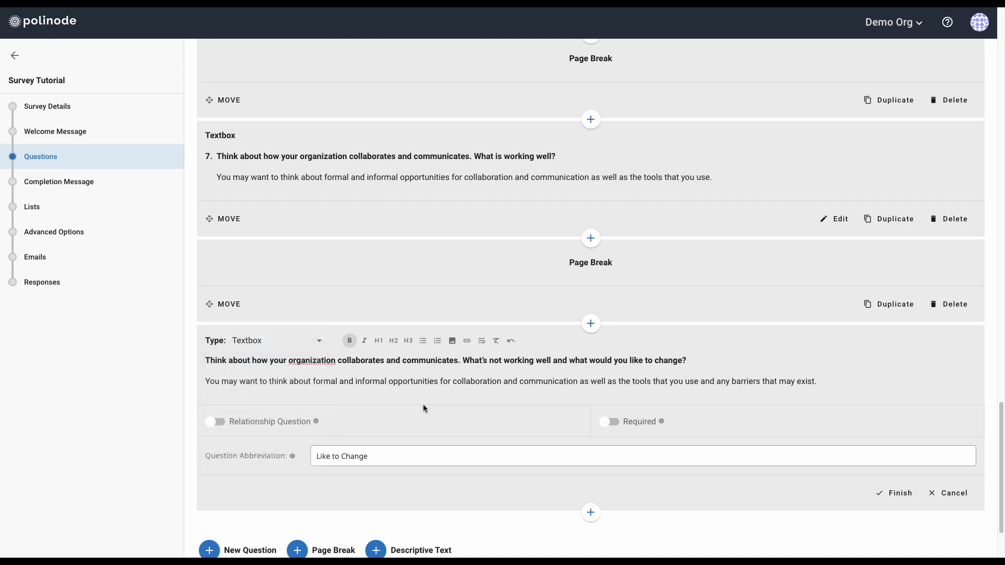
left_click(894, 497)
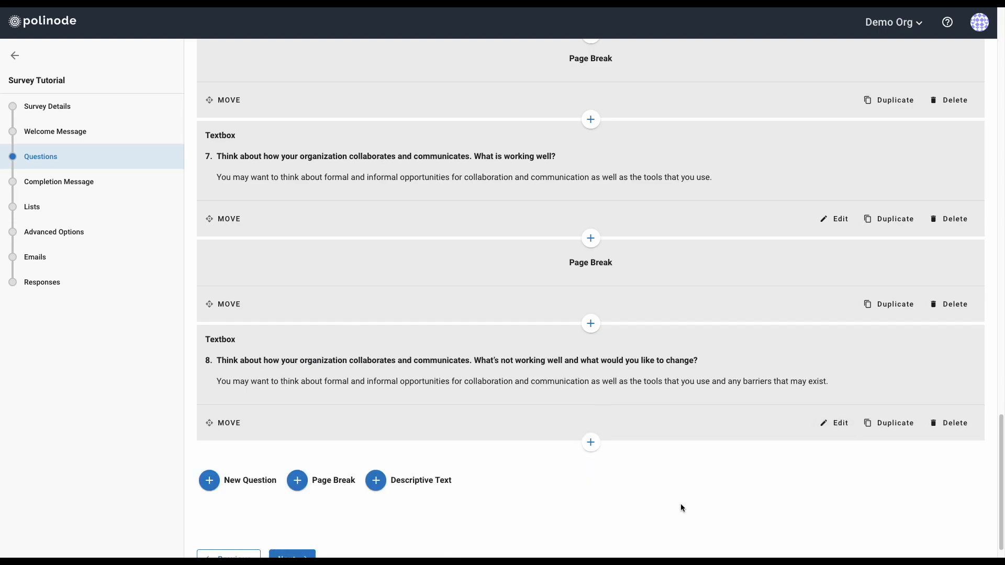
scroll(737, 492, "up", 12)
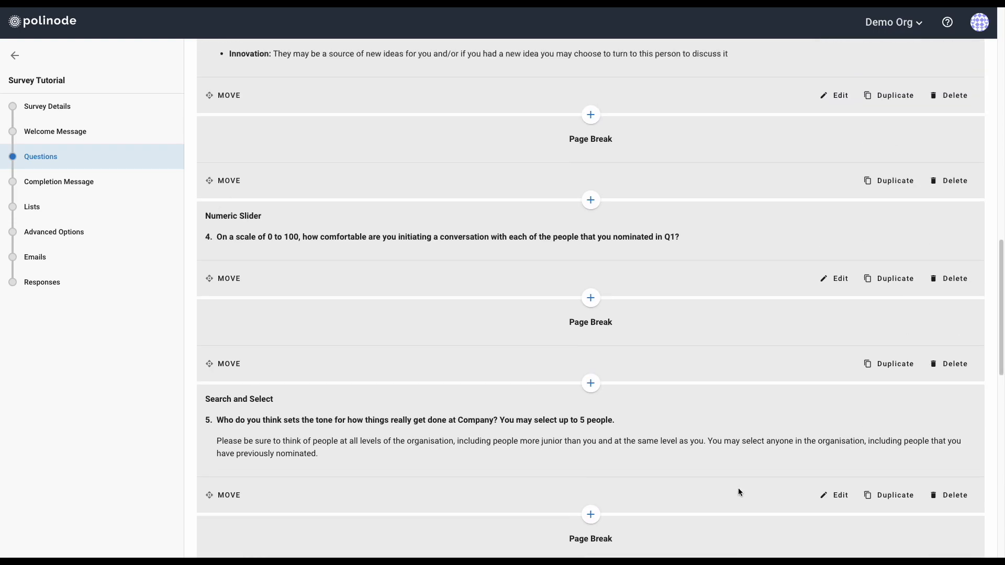
scroll(738, 488, "up", 10)
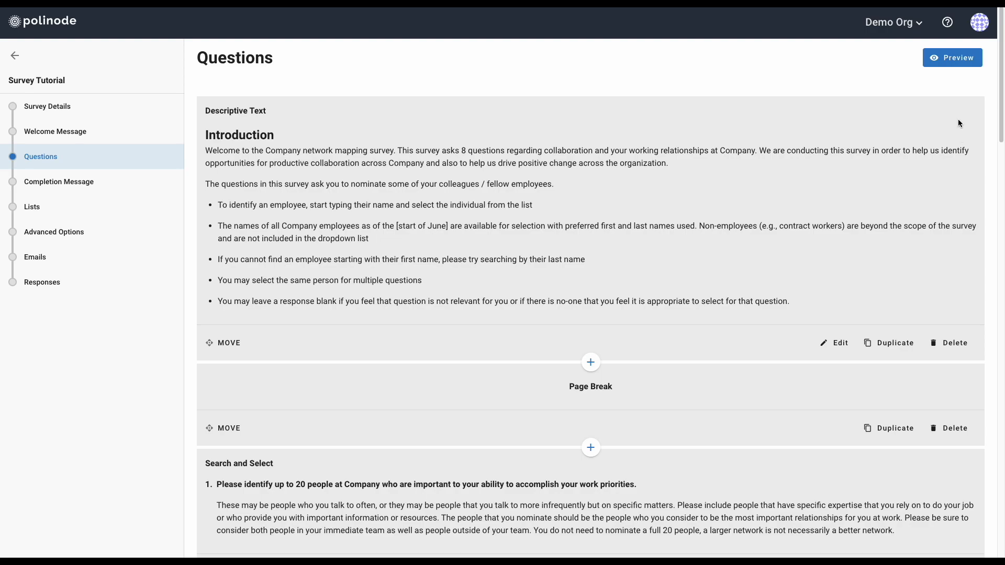
Open the survey preview and advance past the introduction to question 1
left_click(950, 58)
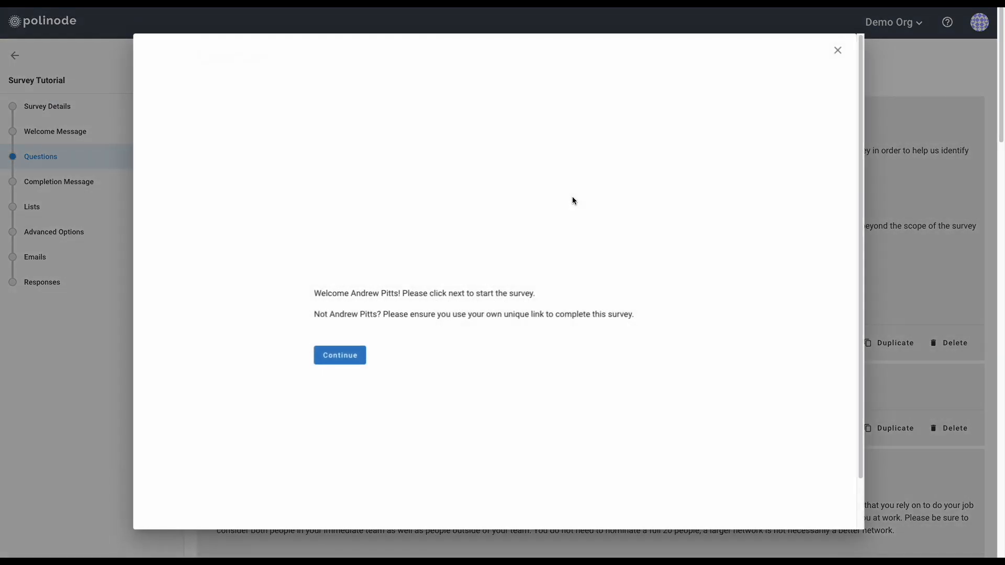
left_click(350, 359)
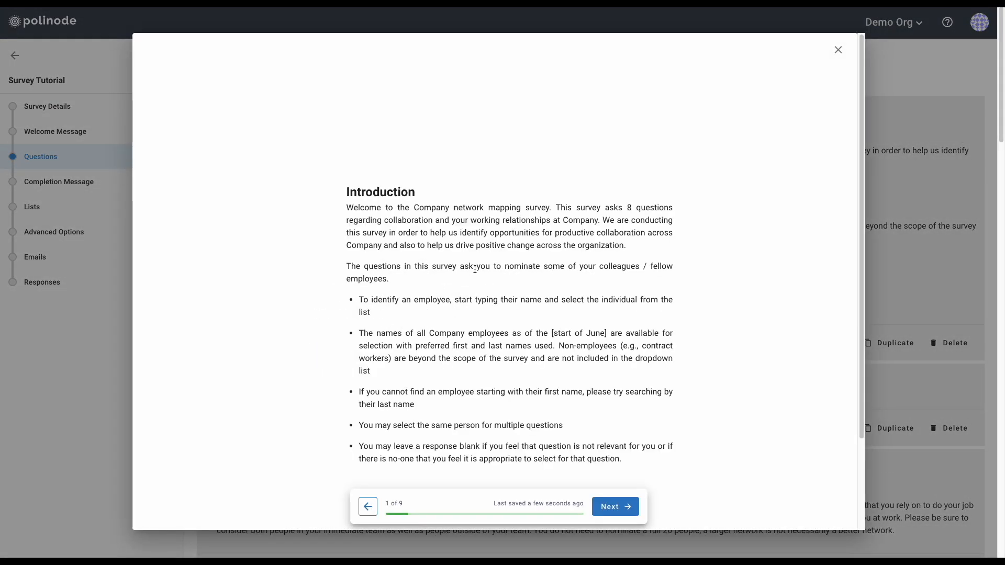
left_click(614, 507)
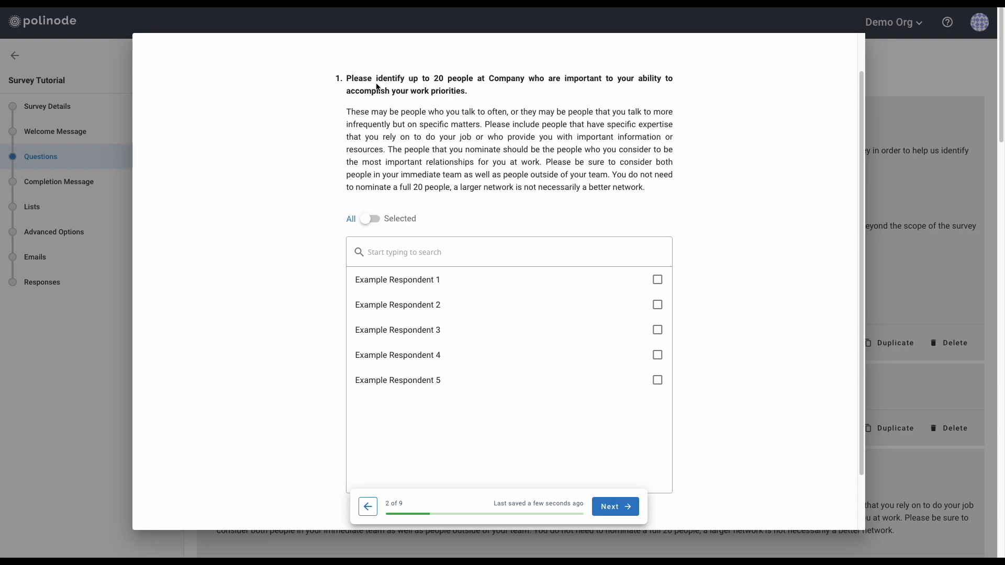
Nominate Example Respondent 1 and Example Respondent 2 in question 1, check the selection, and continue
left_click(437, 255)
type("respondent 1")
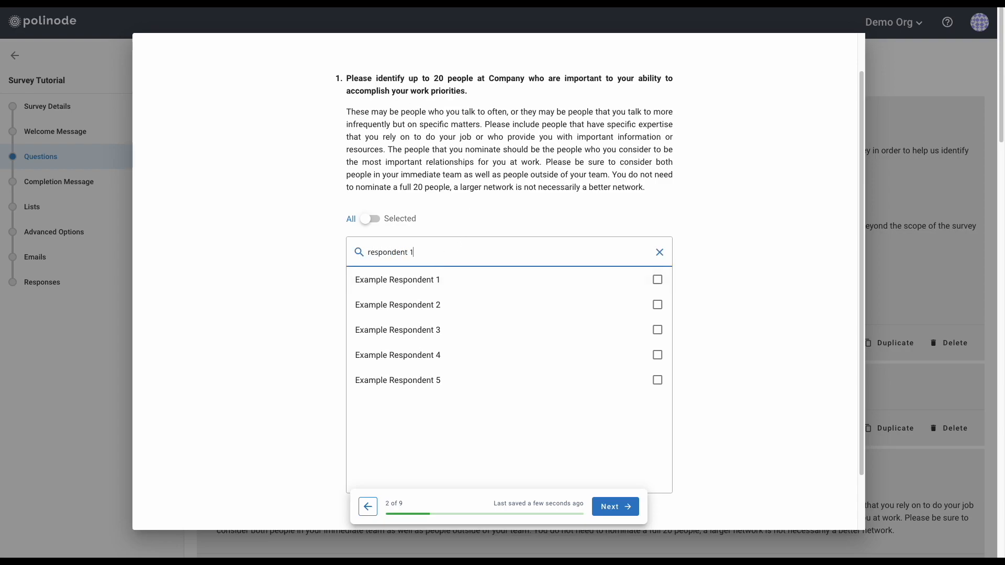
left_click(656, 281)
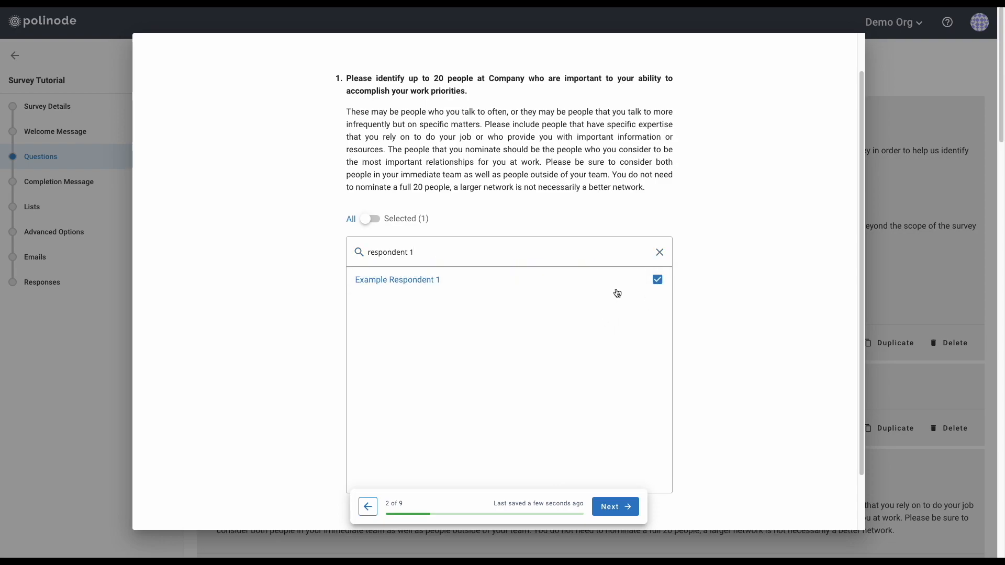
left_click(659, 252)
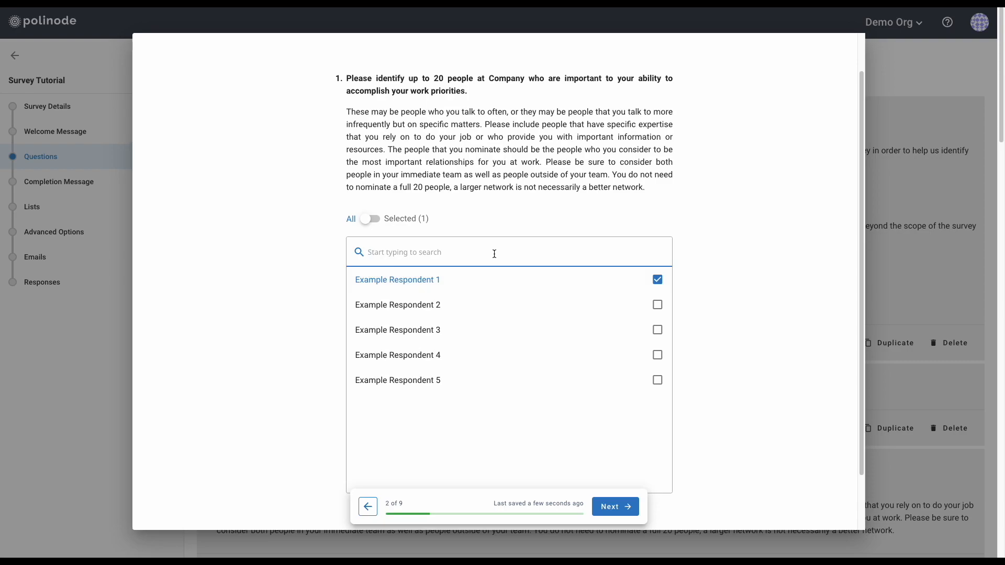
type("respondent 2")
left_click(658, 280)
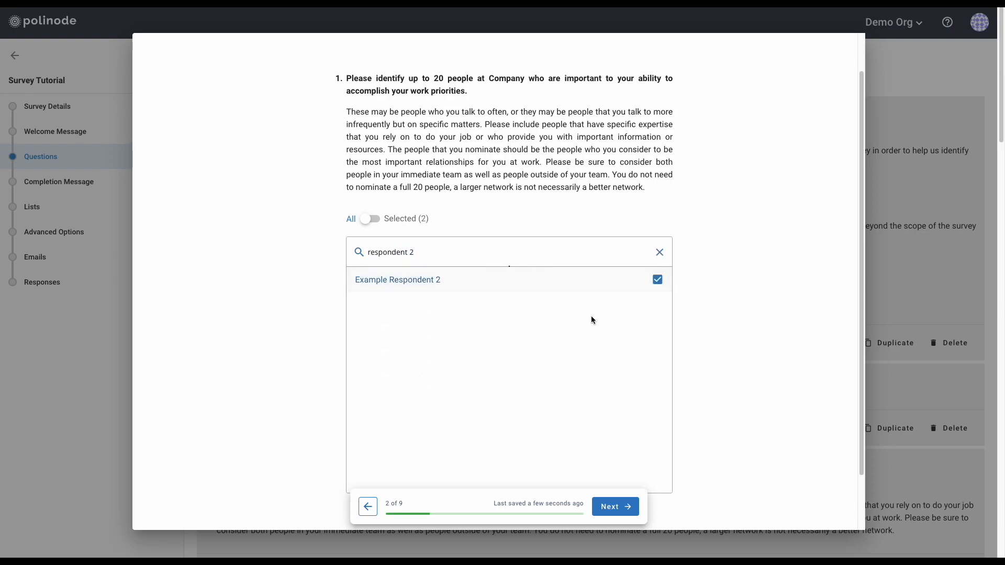
left_click(659, 252)
left_click(376, 222)
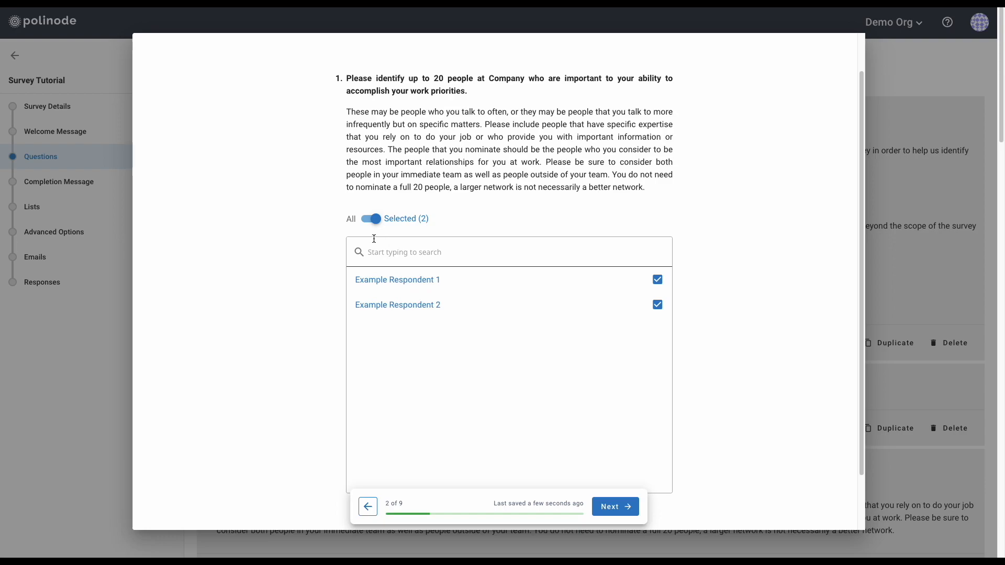
left_click(369, 221)
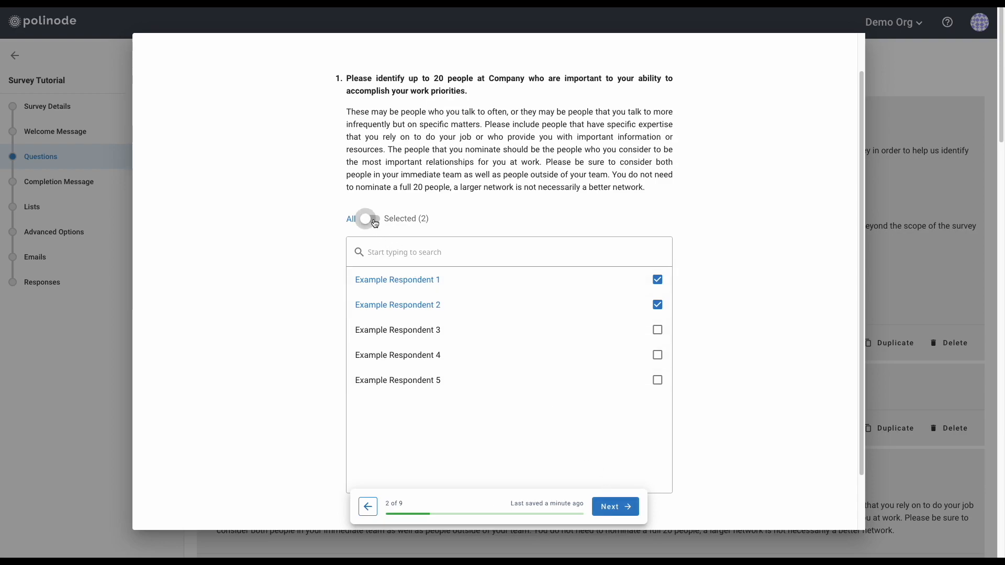
left_click(615, 507)
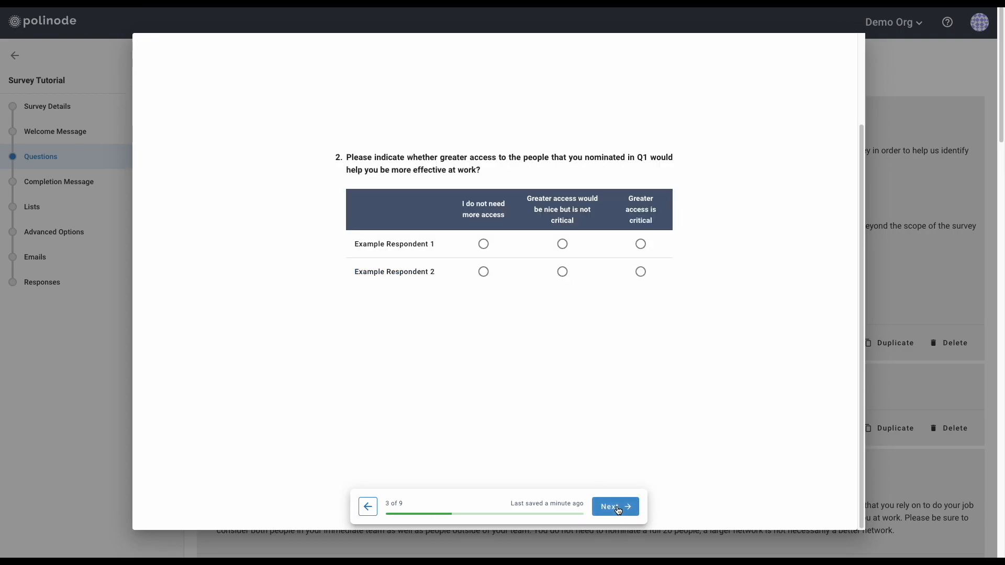
In question 2, mark Respondent 1 as needing no more access and Respondent 2 as nice but not critical
left_click(483, 245)
left_click(562, 271)
left_click(617, 507)
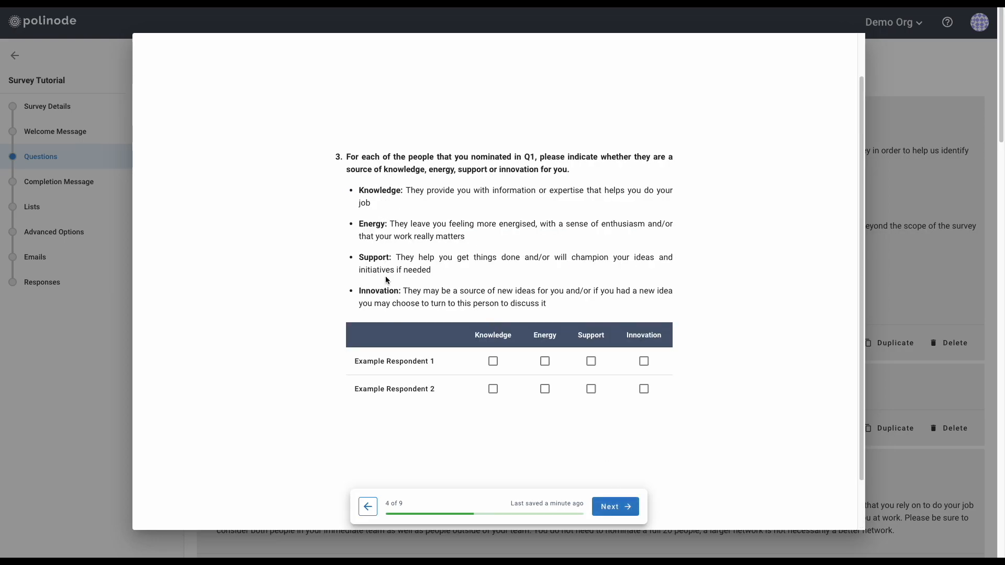
In question 3, tag Respondent 1 as a Knowledge and Support source, Respondent 2 as Energy
left_click(493, 361)
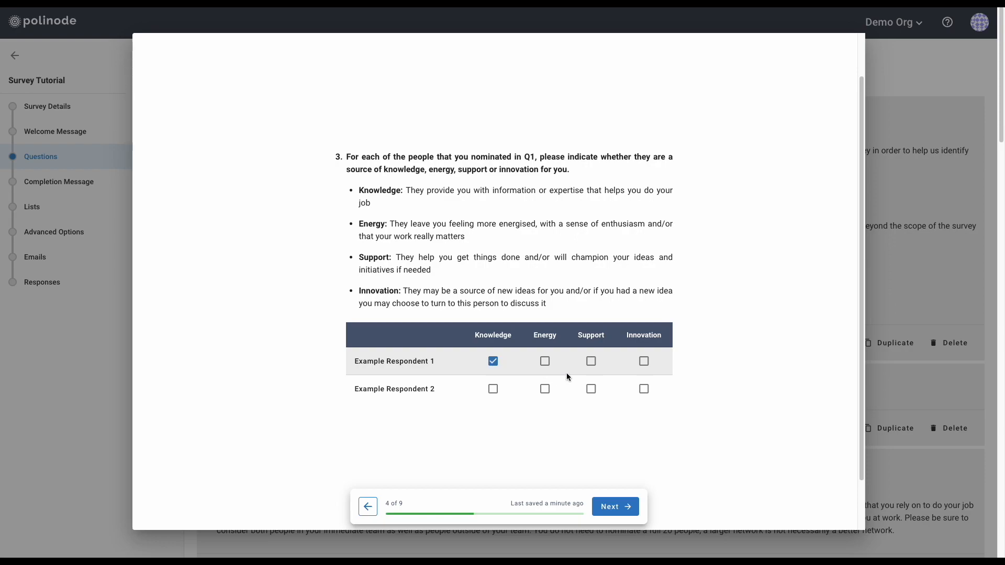
left_click(591, 362)
left_click(544, 389)
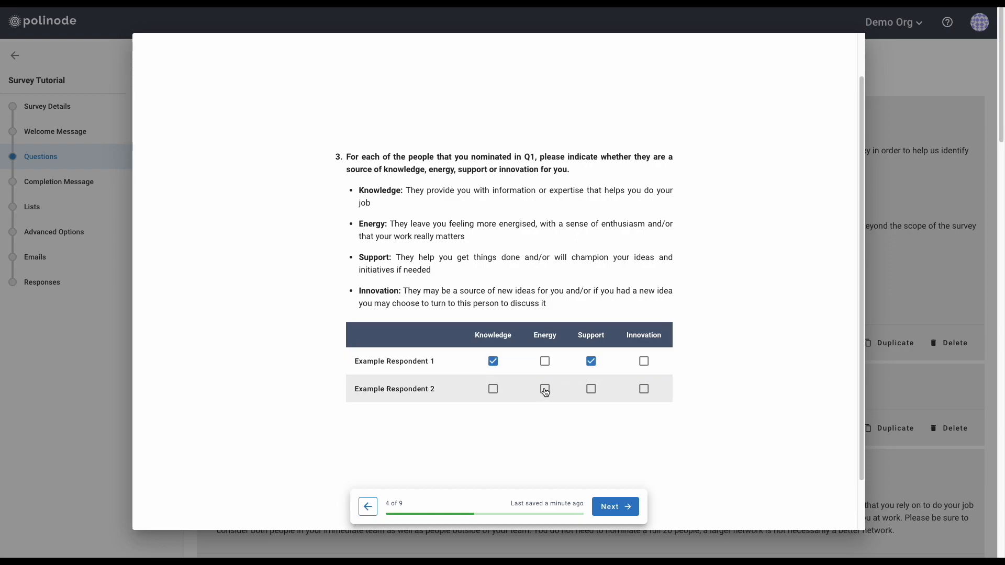
left_click(615, 507)
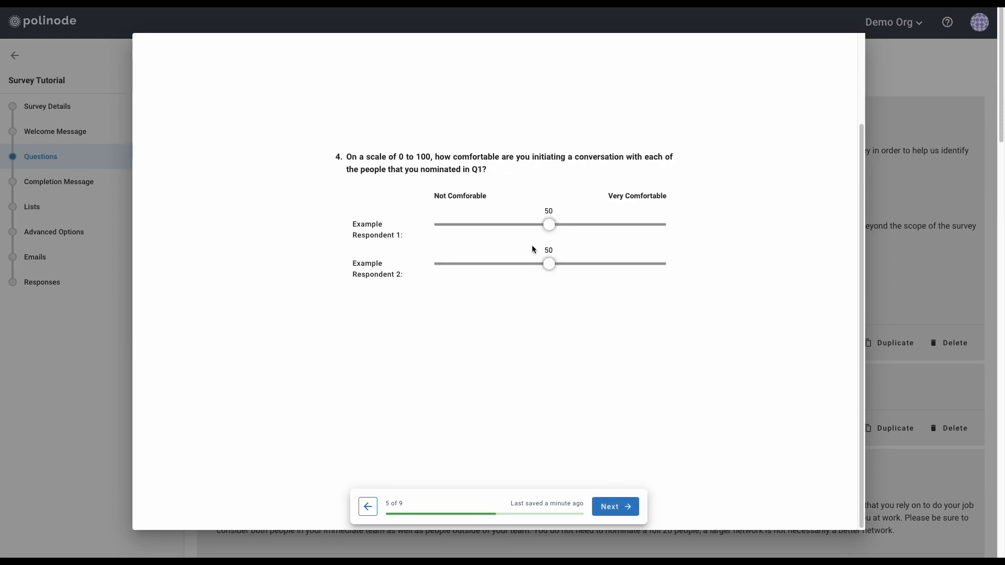
Set question 4 comfort sliders: Respondent 1 raised to 84, Respondent 2 lowered
left_click_drag(548, 226, 627, 225)
left_click_drag(549, 264, 503, 264)
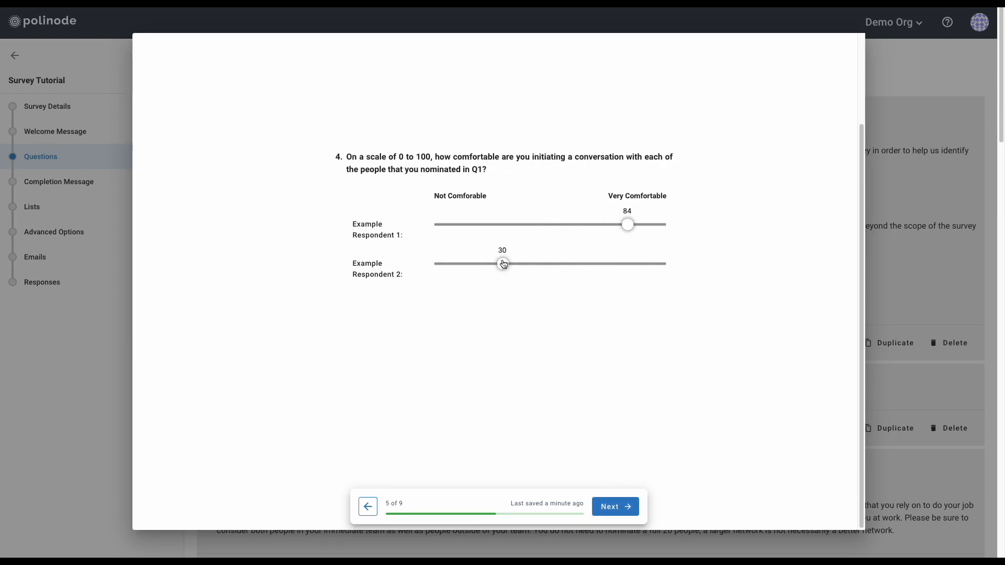
left_click(624, 506)
Nominate Example Respondent 4 for question 5 and Example Respondent 3 for question 6
left_click(496, 271)
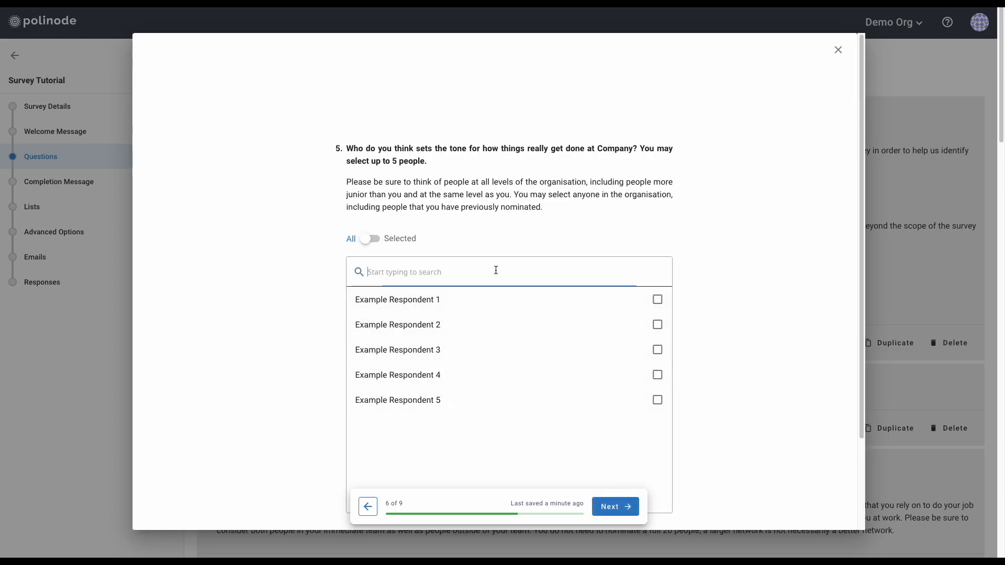
left_click(656, 374)
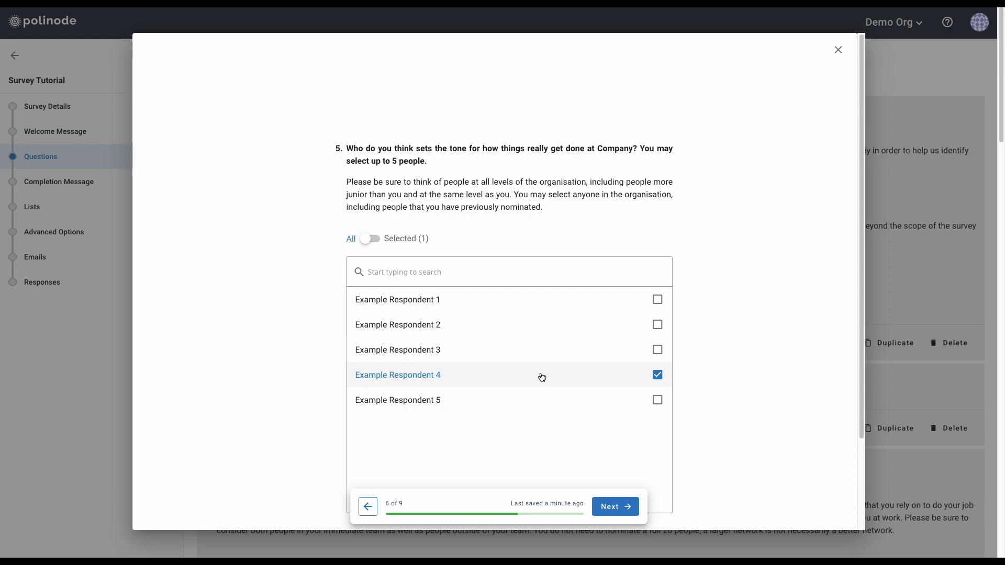
left_click(617, 507)
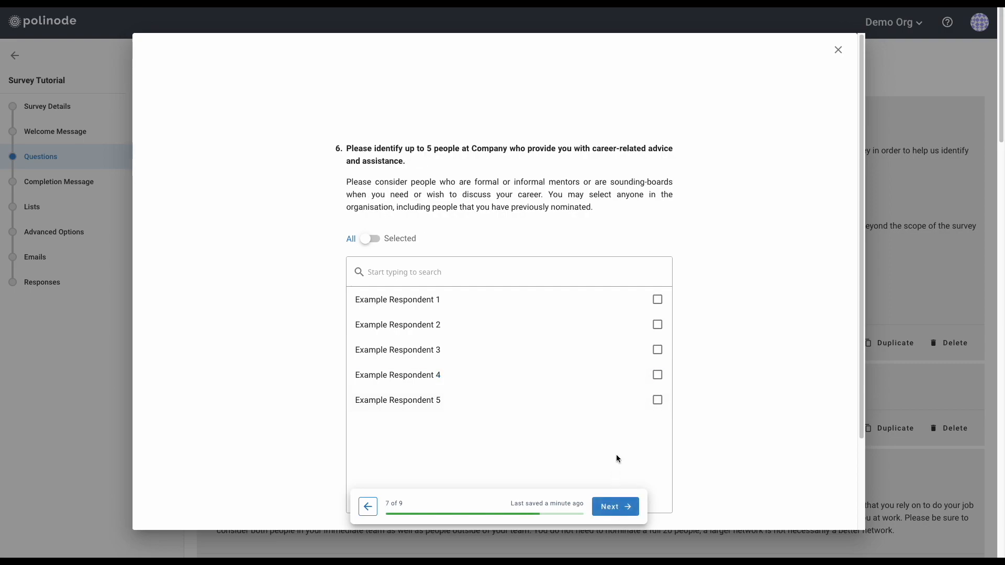
left_click(657, 351)
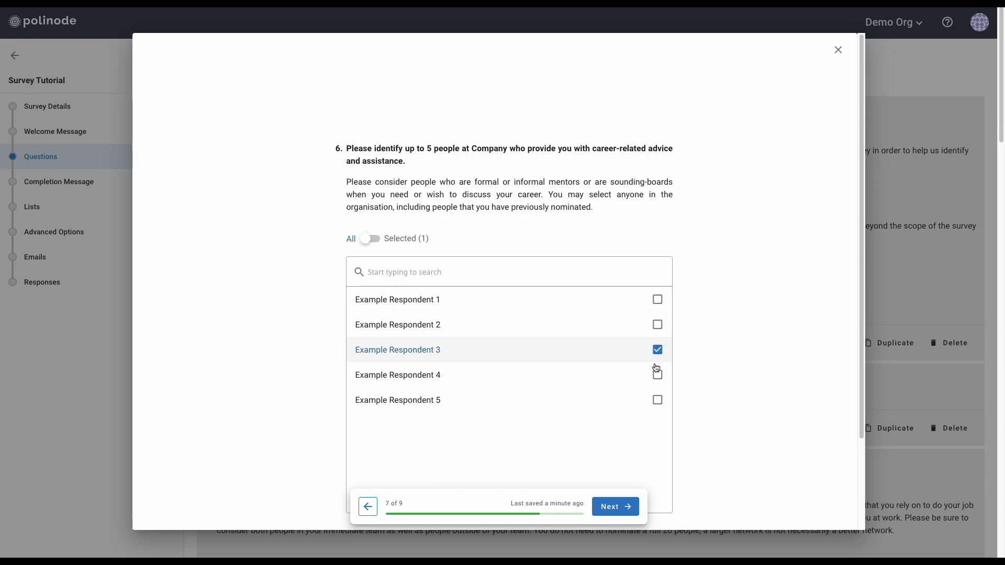
left_click(627, 507)
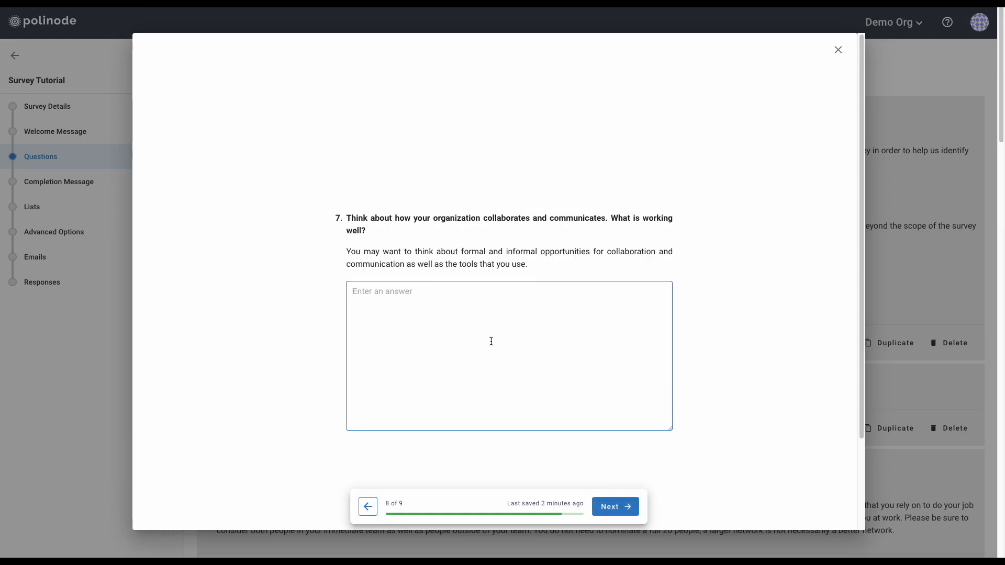
Answer questions 7 and 8 with 'Lorem ipsum', submit the response, and close the preview
type("Lorem ipsum")
left_click(615, 507)
type("lo")
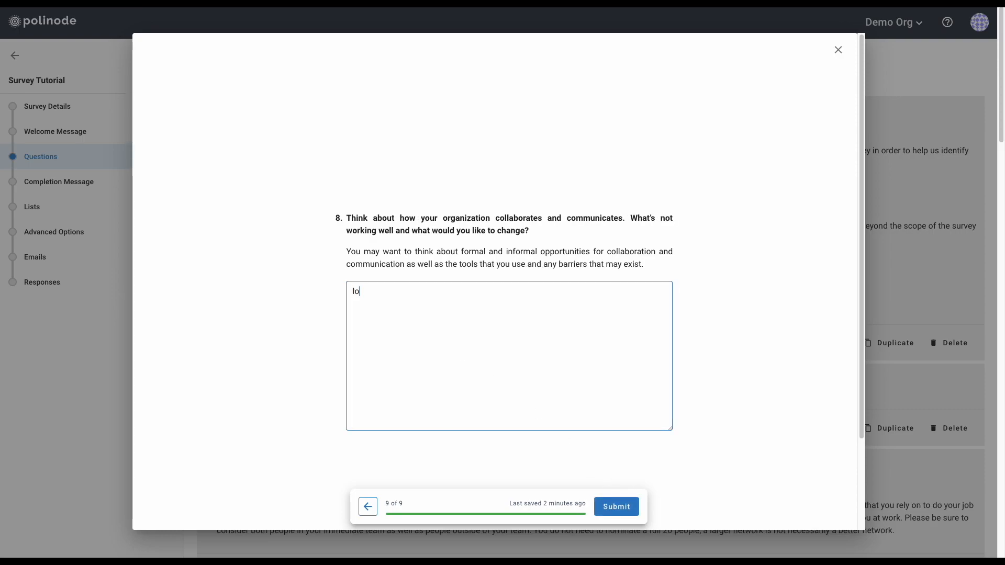
type("rem ipsum")
left_click(615, 507)
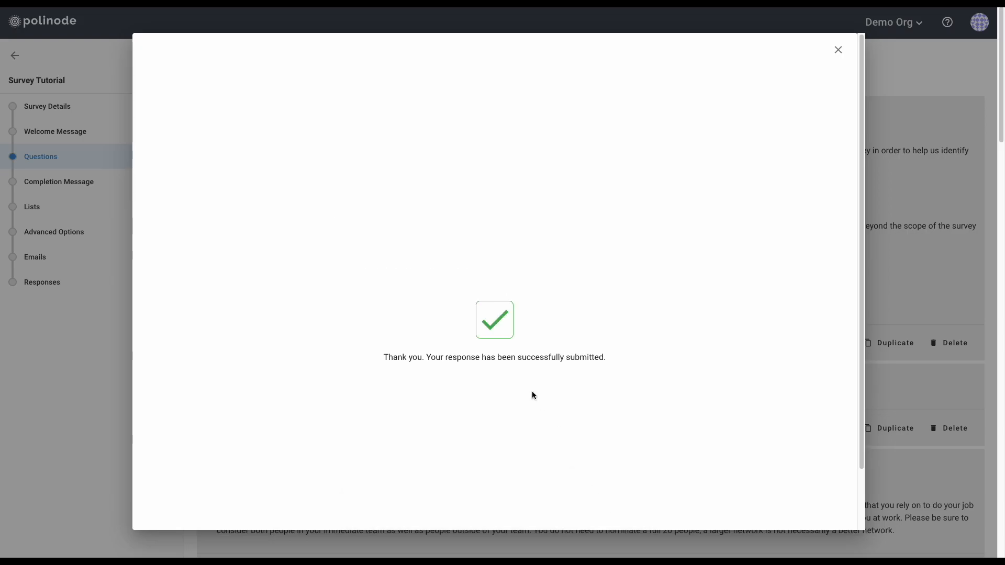
left_click(837, 50)
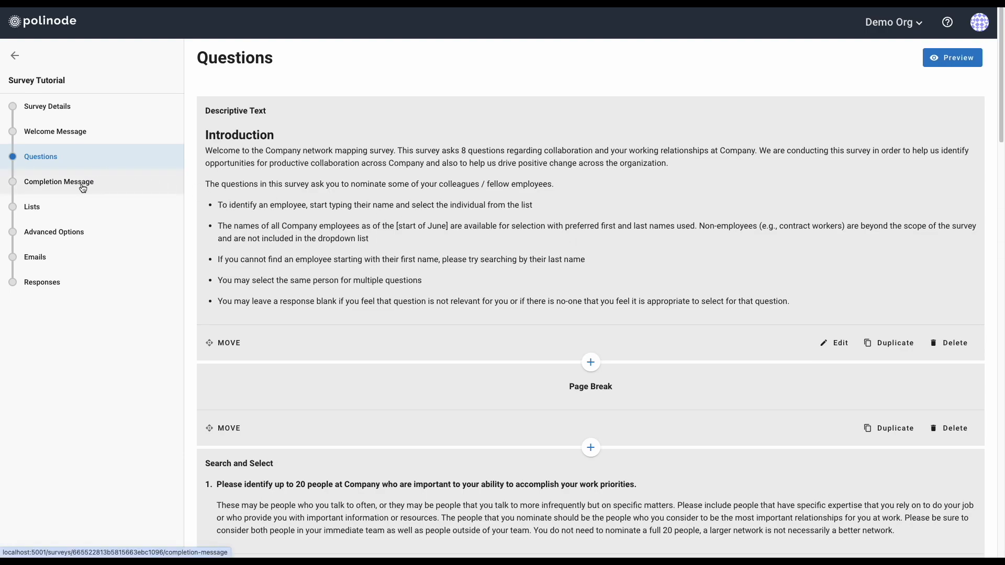
left_click(80, 183)
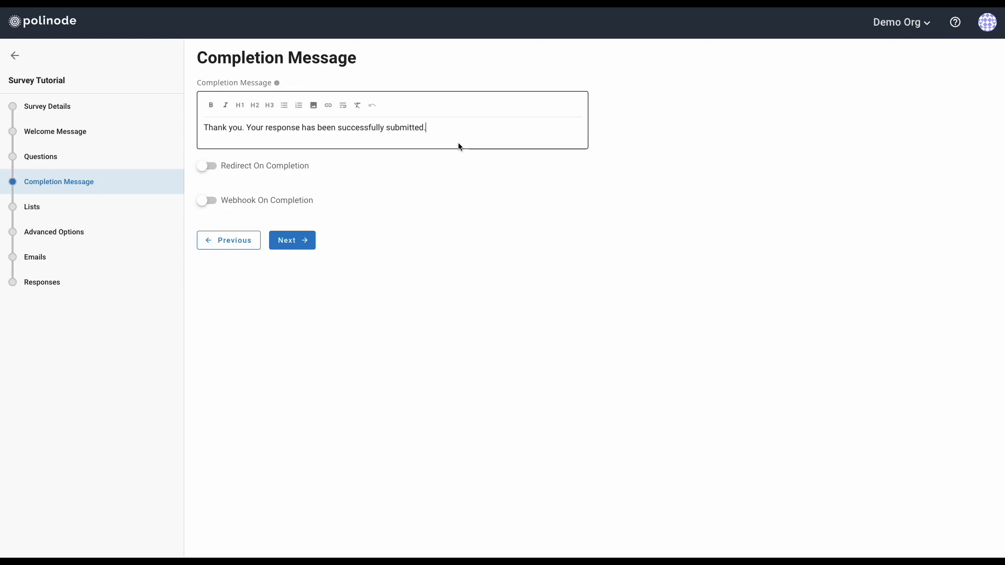
key("ctrl+a")
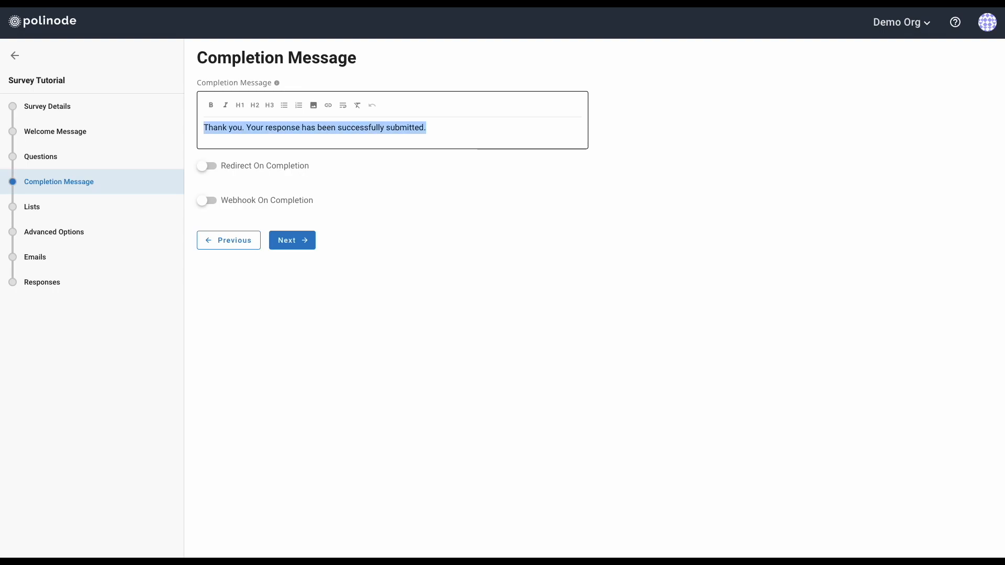
key("Right")
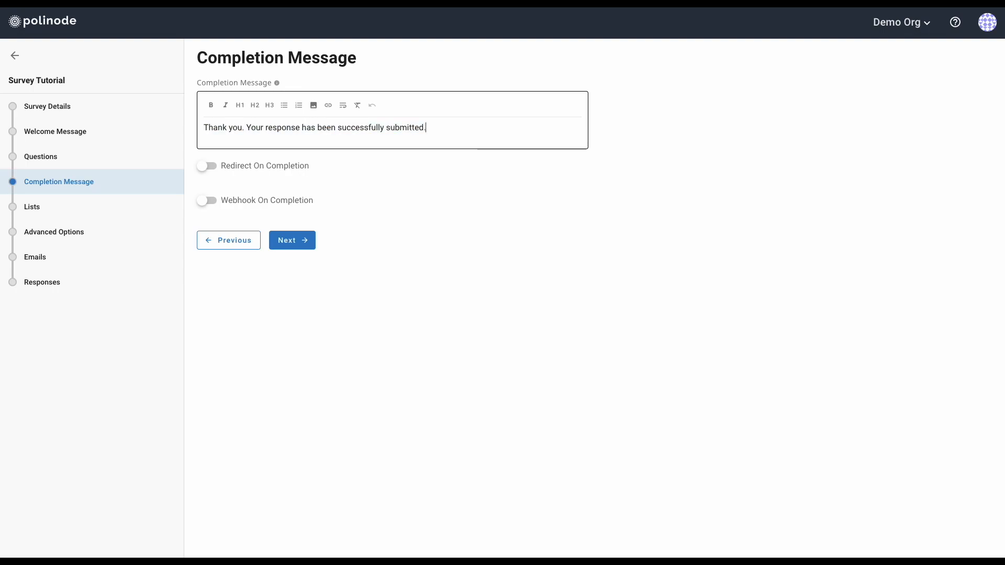
key("ctrl+a")
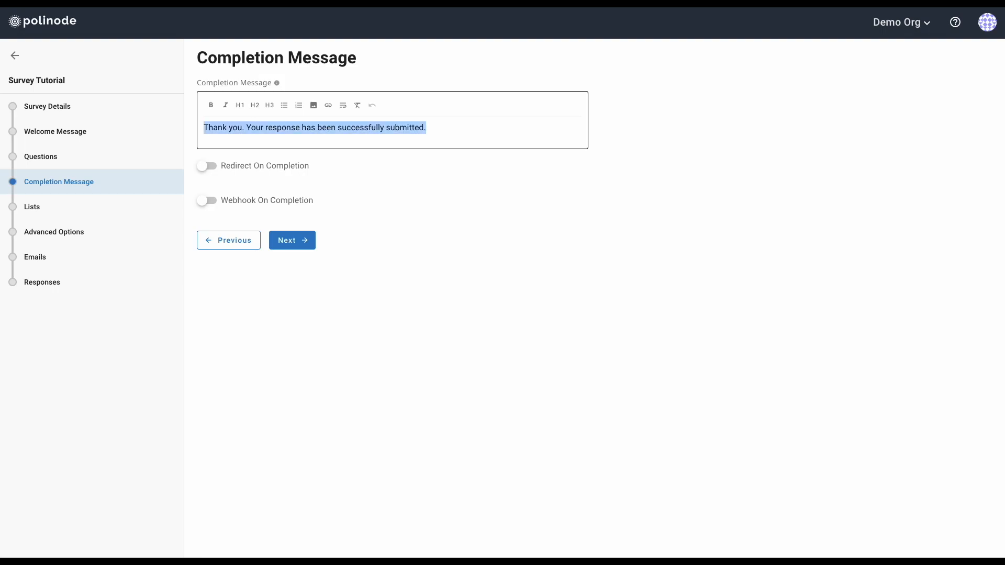
key("Right")
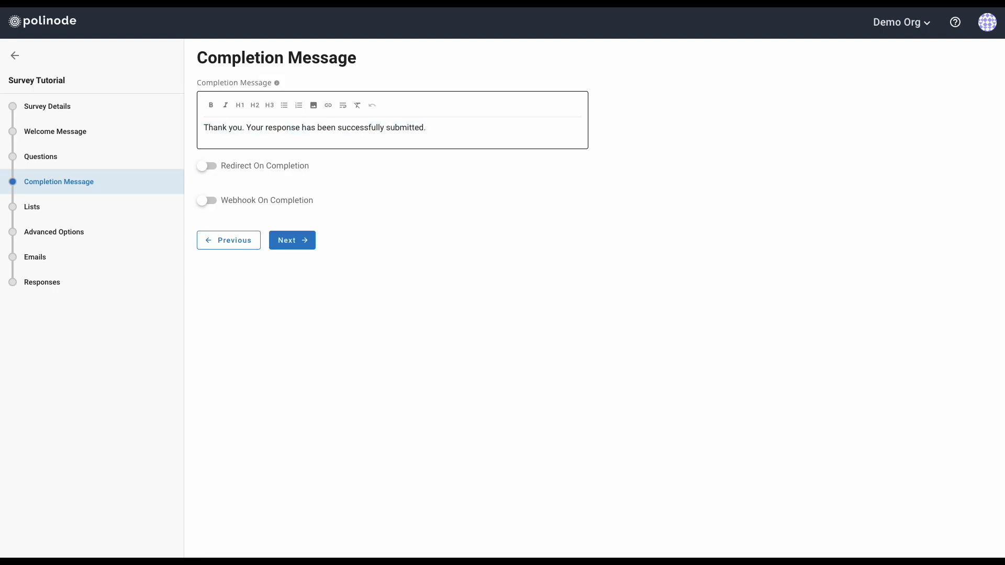
left_click(247, 127)
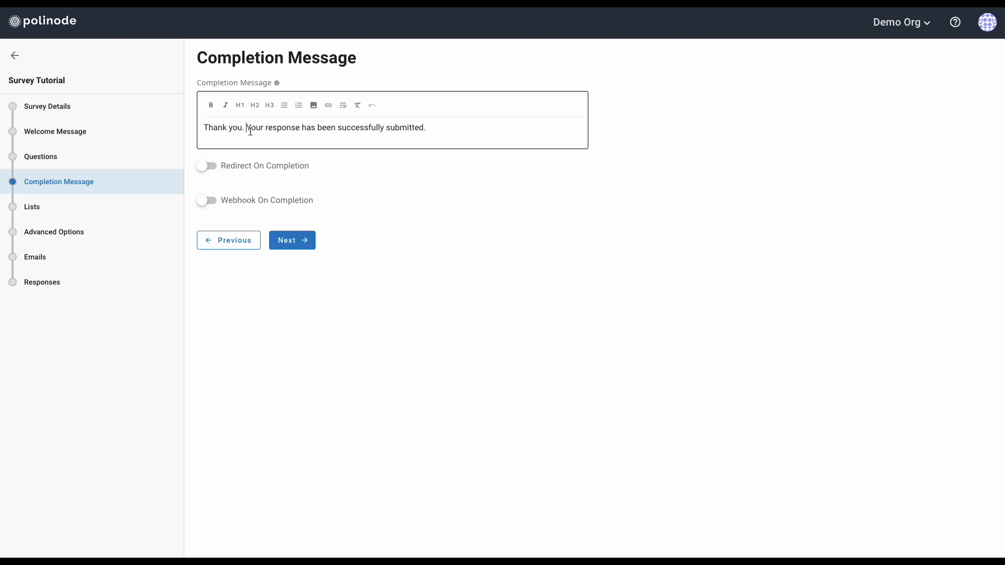
left_click(213, 168)
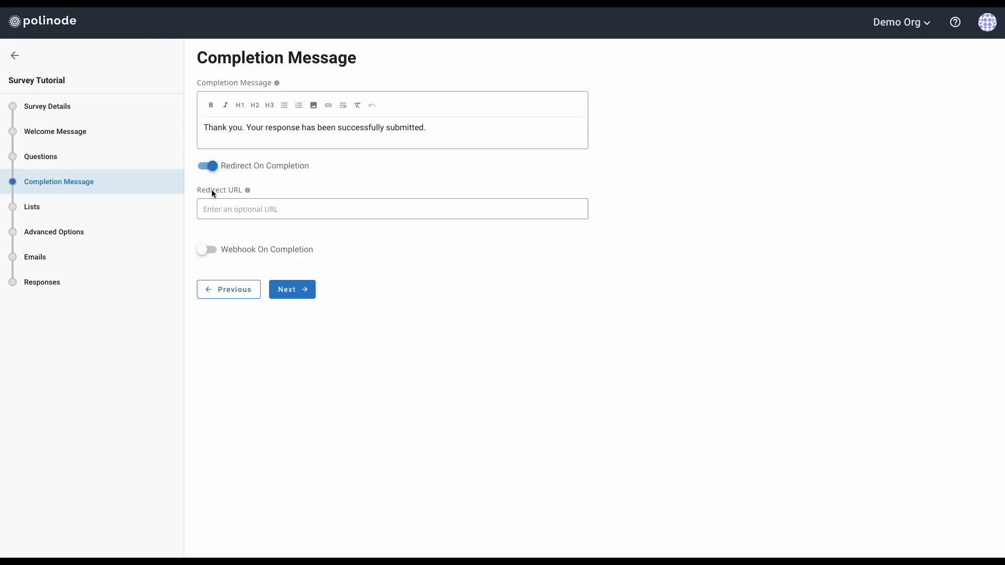
left_click(205, 169)
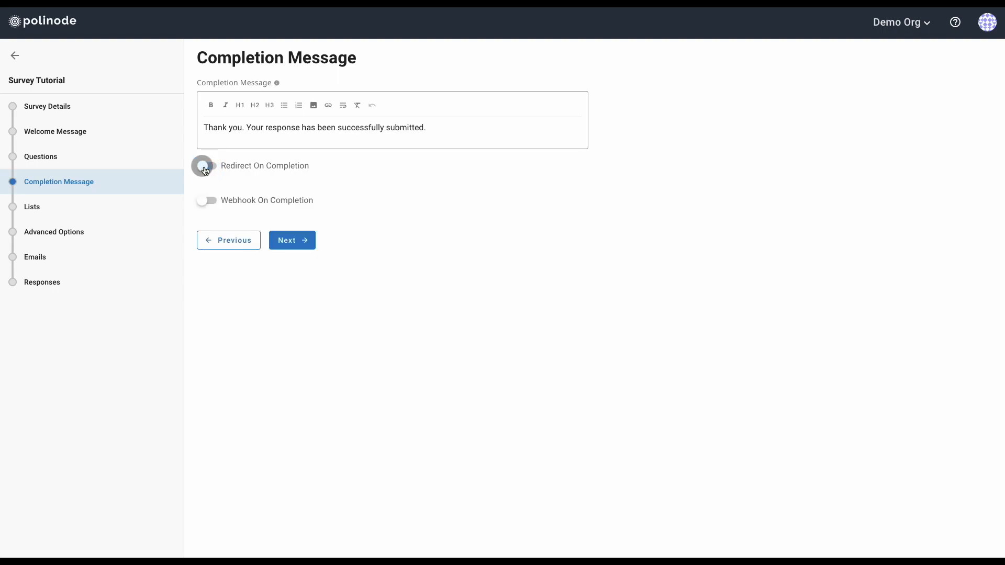
Leave Webhook On Completion switched off after toggling it, then go to the Lists page
left_click(210, 201)
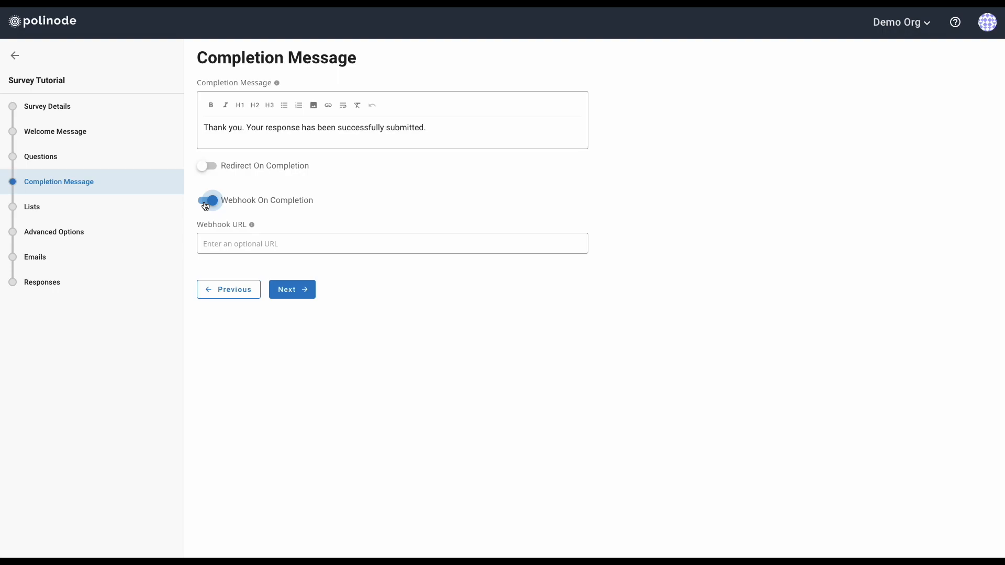
left_click(205, 204)
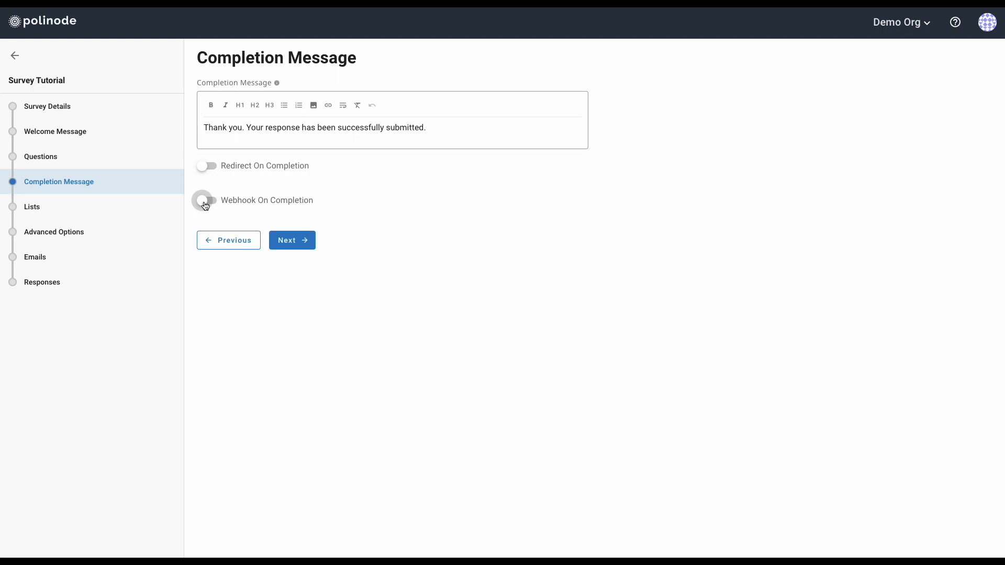
left_click(64, 208)
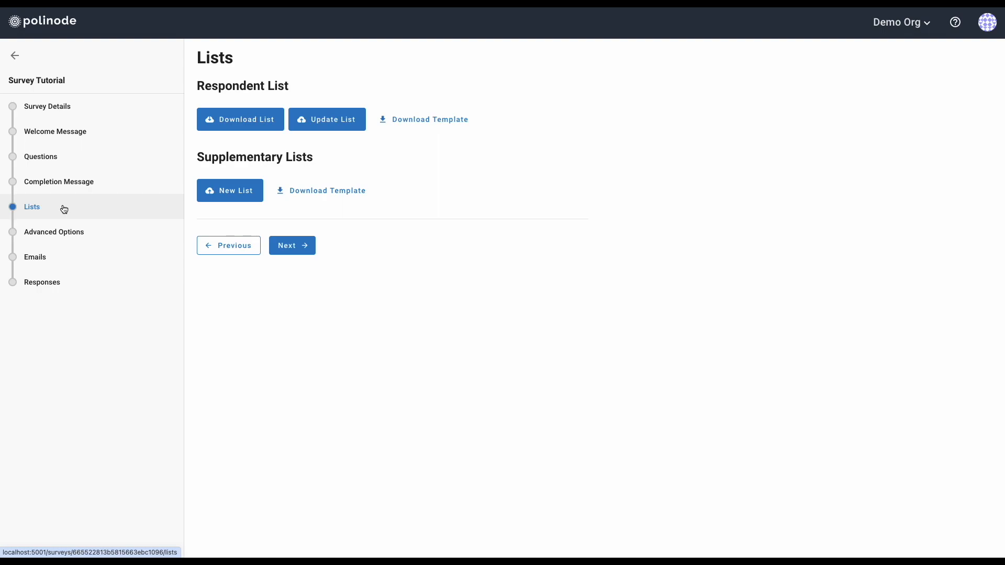
Check Responses, then download the respondent list from Lists and open Finder to find it
left_click(61, 286)
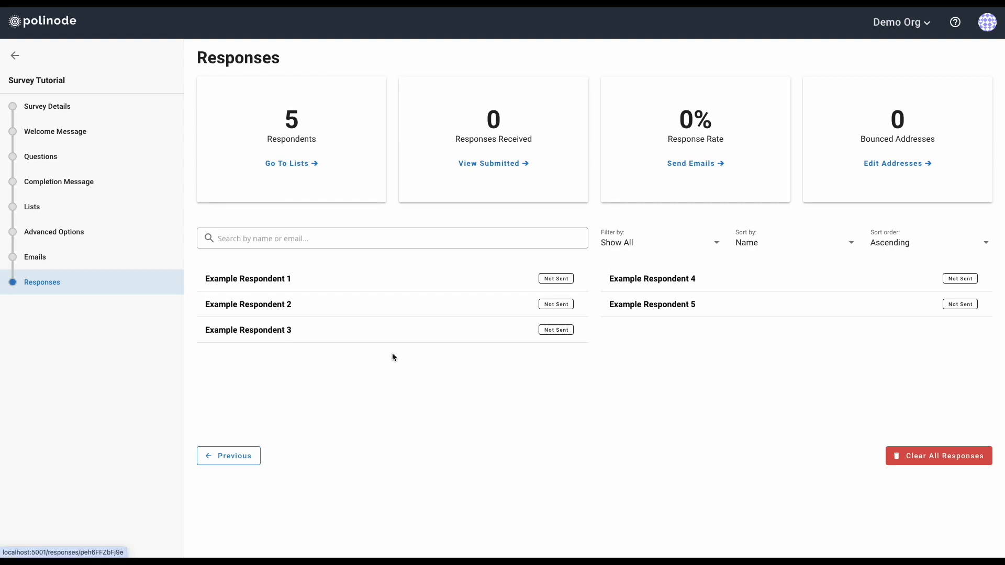
left_click(45, 208)
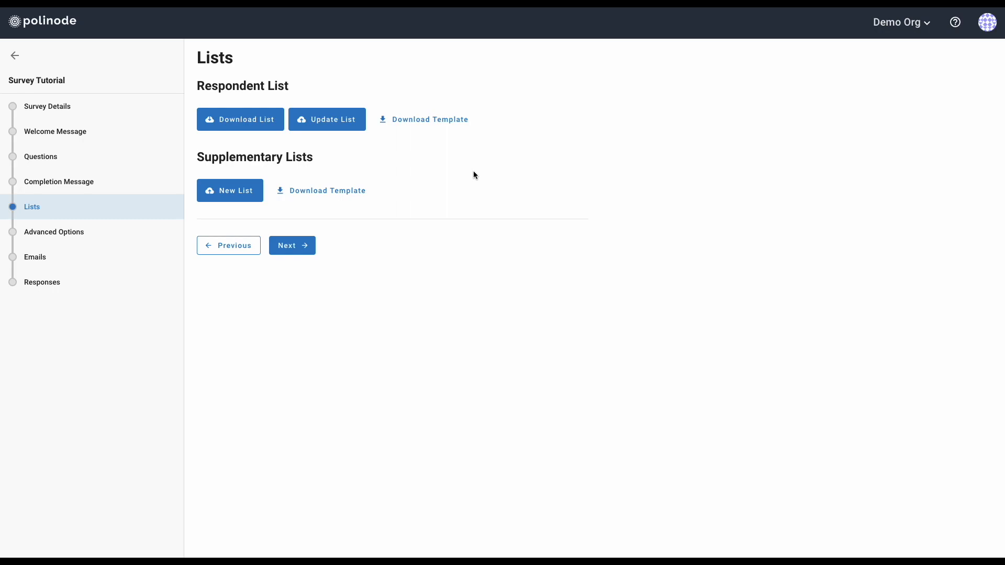
left_click(244, 121)
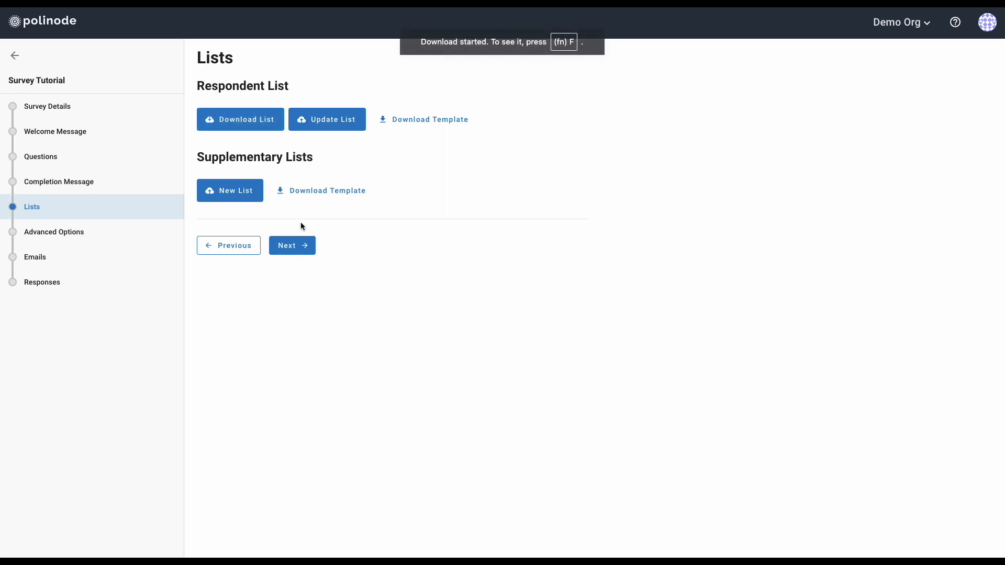
mouse_move(1, 109)
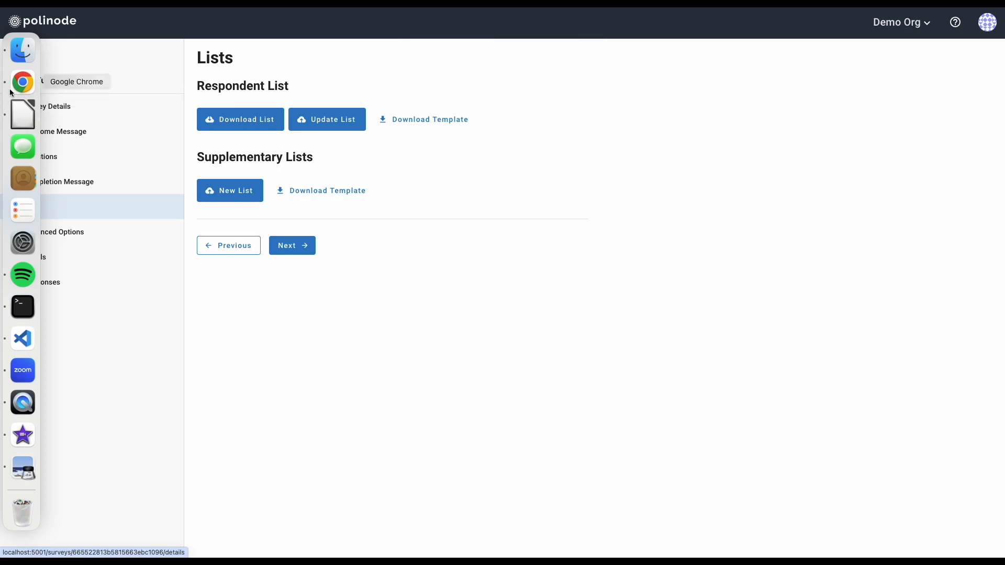
left_click(22, 52)
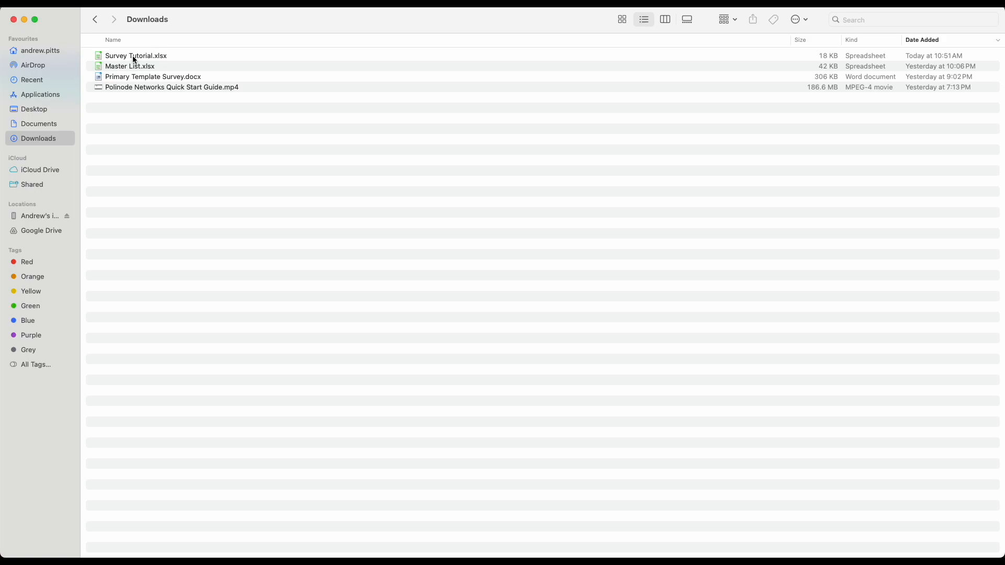
Open Survey Tutorial.xlsx from the Downloads folder in LibreOffice Calc
left_click(135, 57)
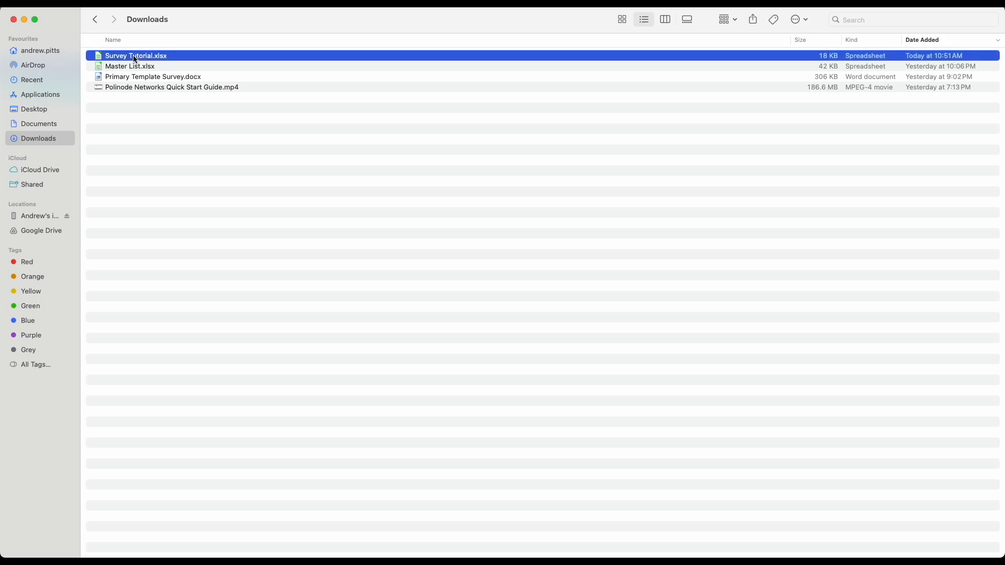
double_click(134, 56)
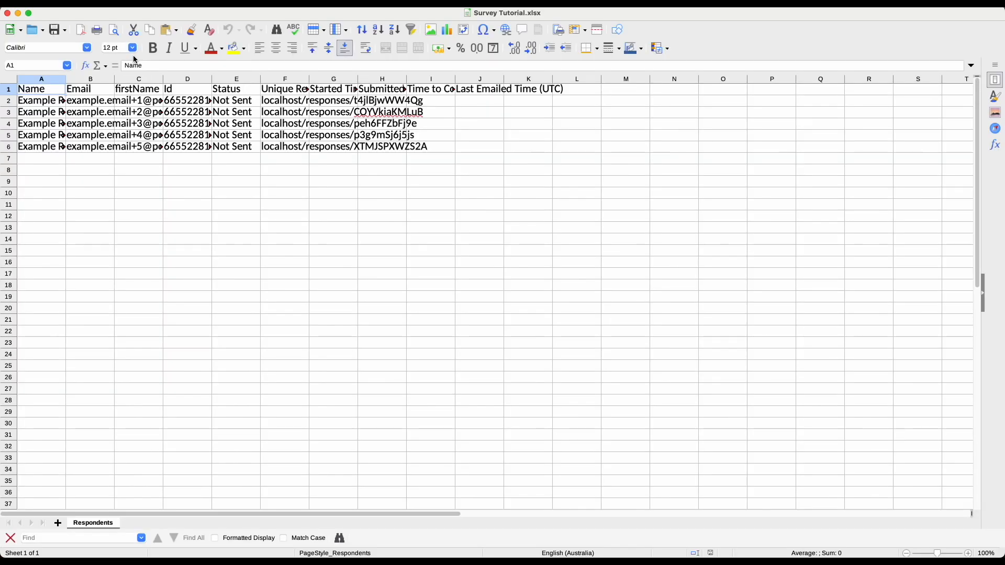
Autofit columns A, B, D and F and review the headers through Time to Complete (Mins)
double_click(65, 79)
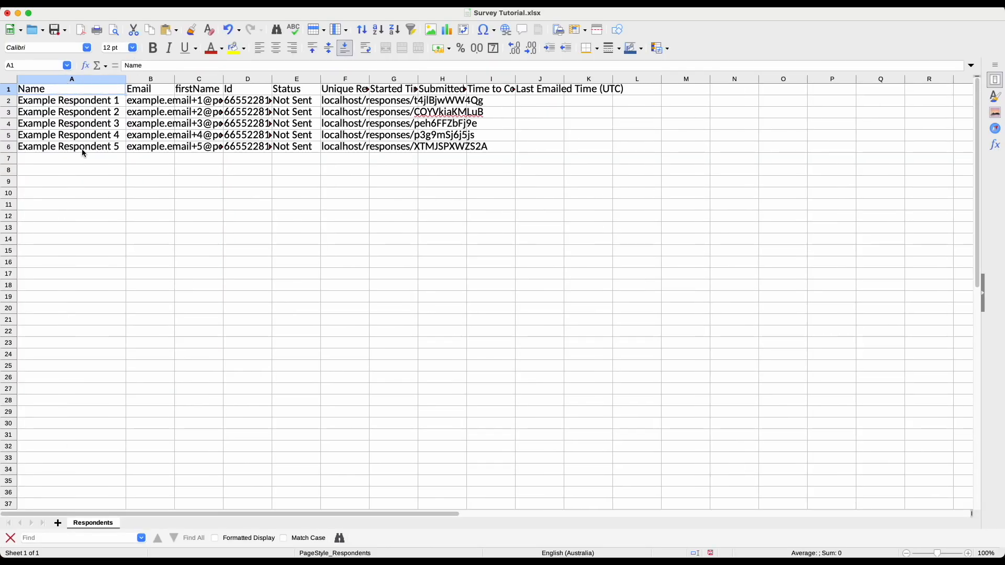
double_click(174, 79)
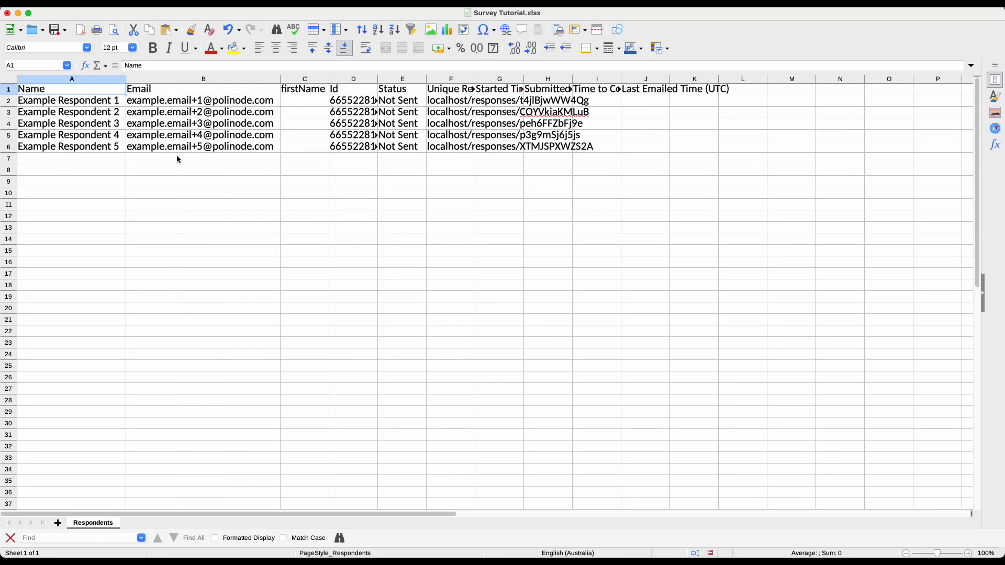
left_click(326, 99)
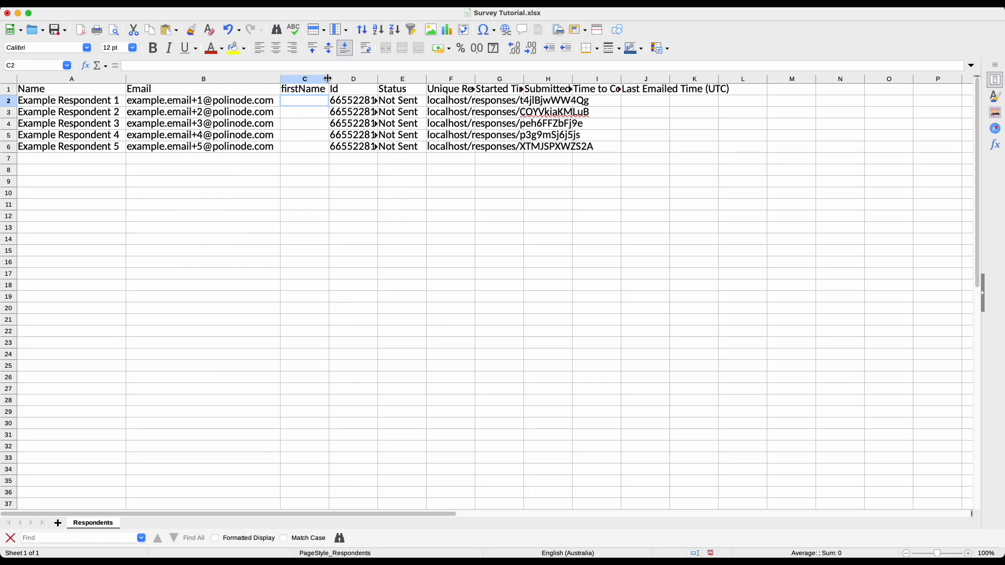
double_click(378, 79)
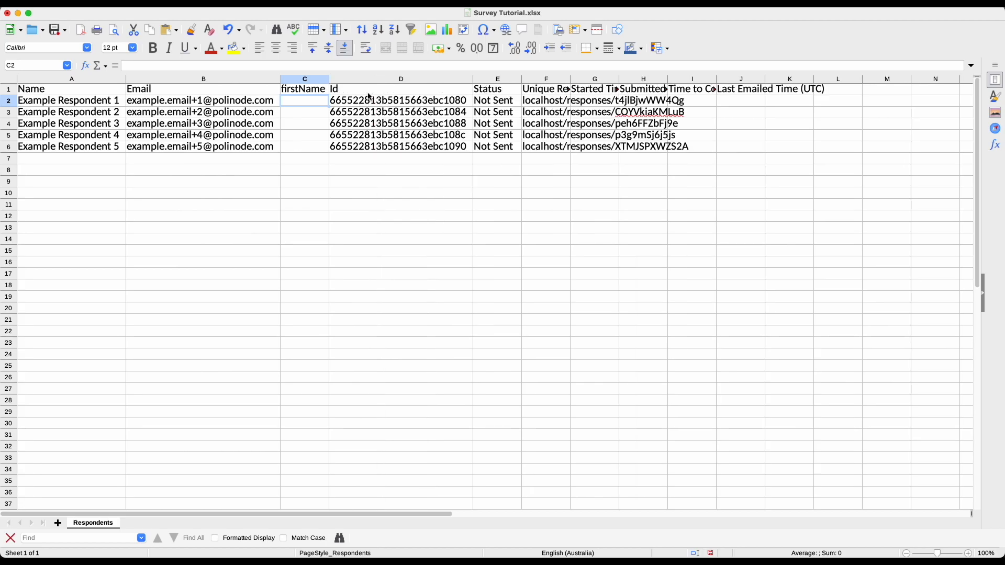
left_click(379, 92)
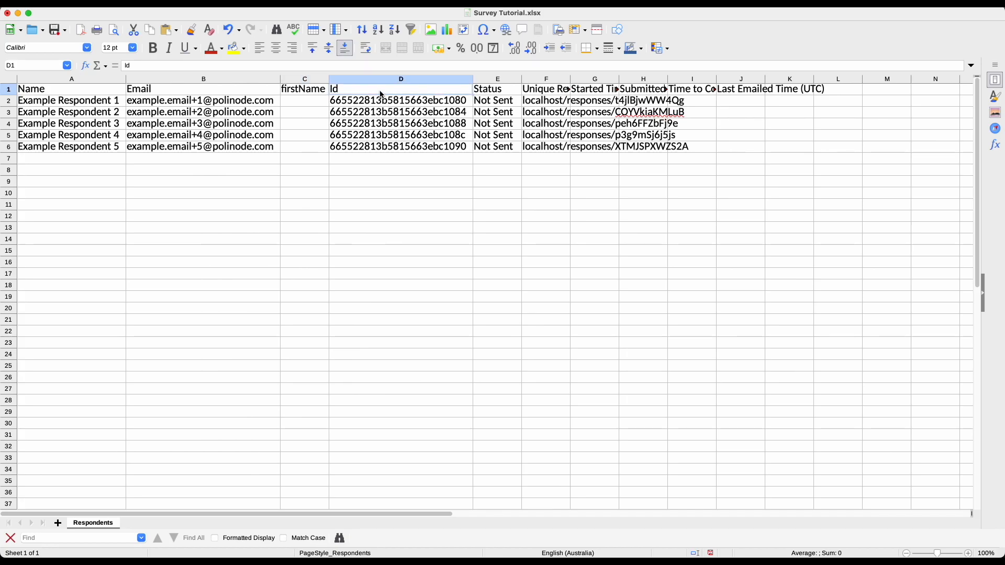
left_click(501, 93)
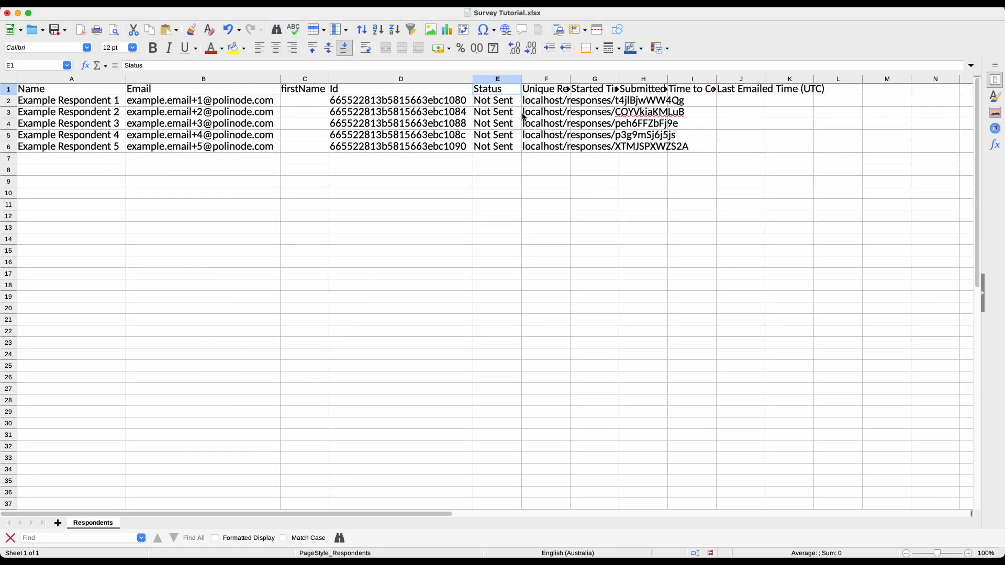
double_click(572, 78)
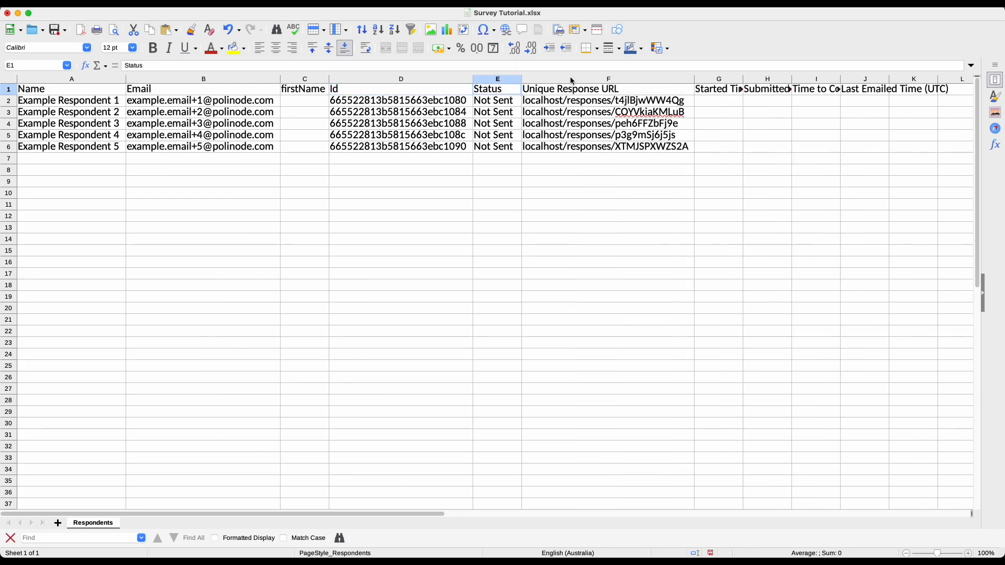
left_click(707, 91)
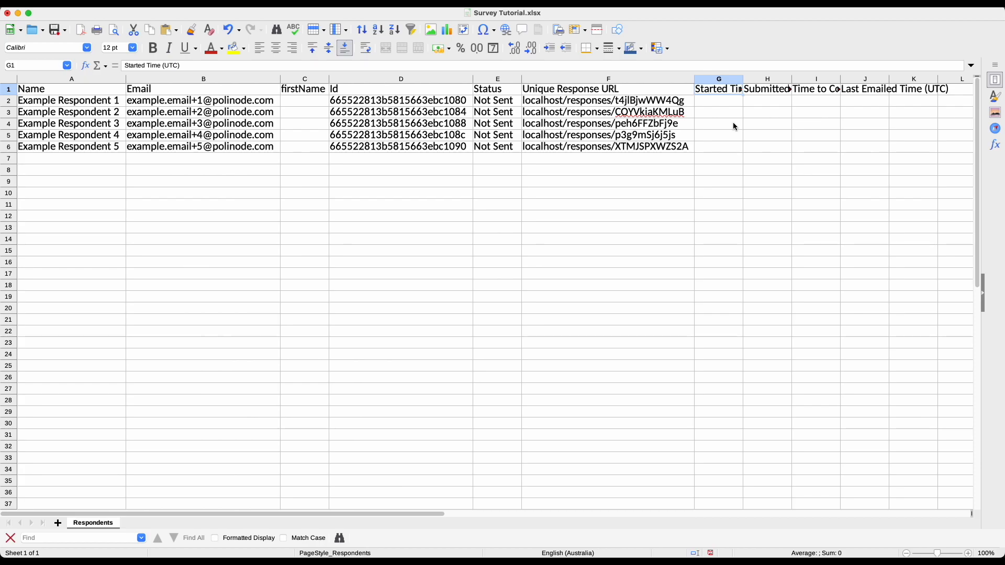
key("Right")
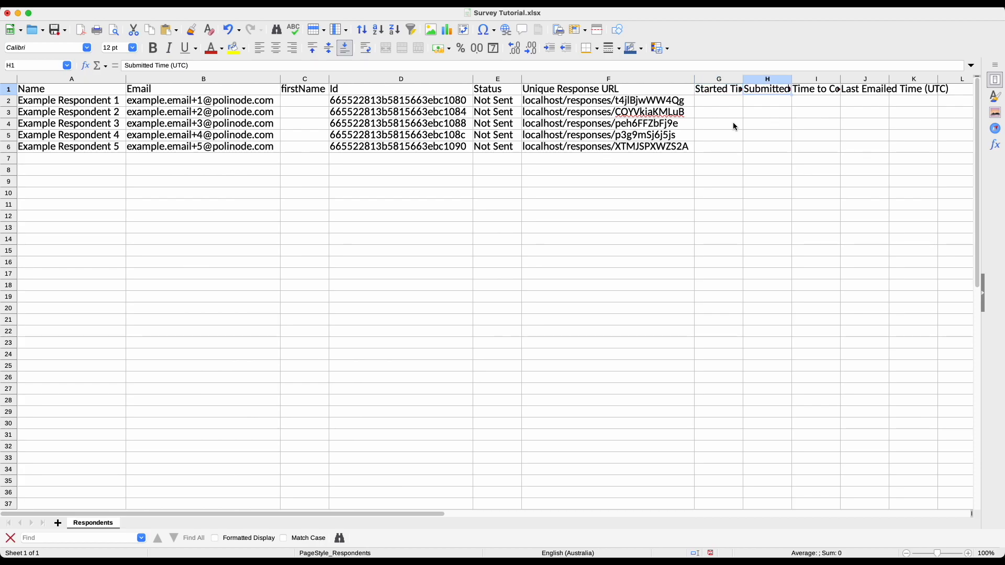
key("Right")
key("Right")
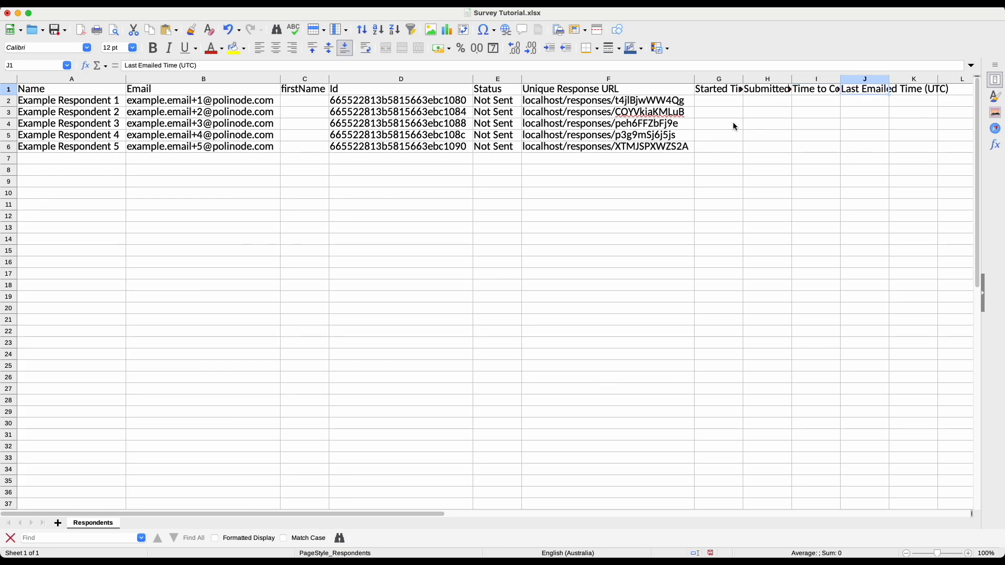
Select A2:F6 and delete the five example respondent rows
key("Home")
key("Down")
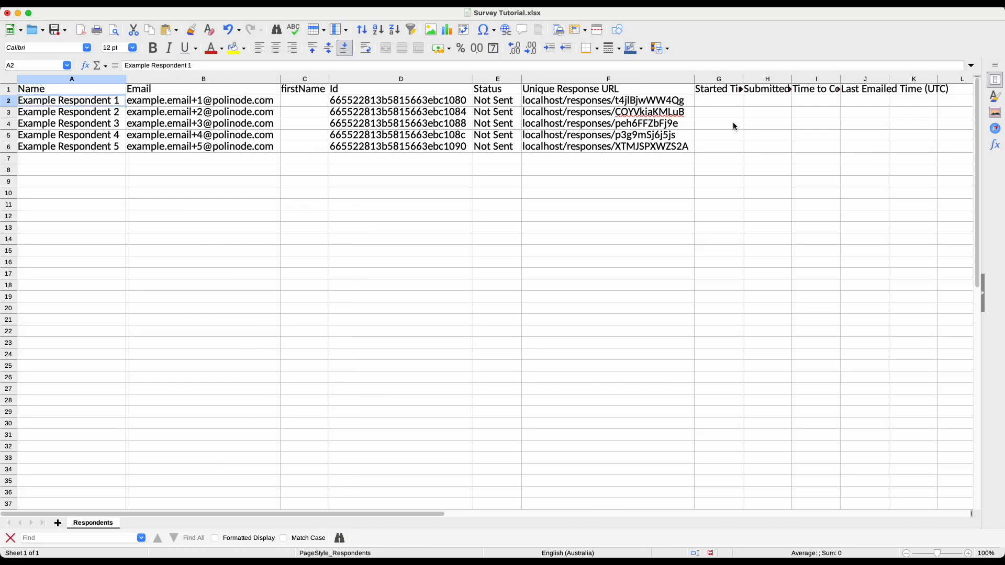
key("shift+Right")
key("shift+Right")
key("shift+Right")
key("shift+Right")
key("shift+Right")
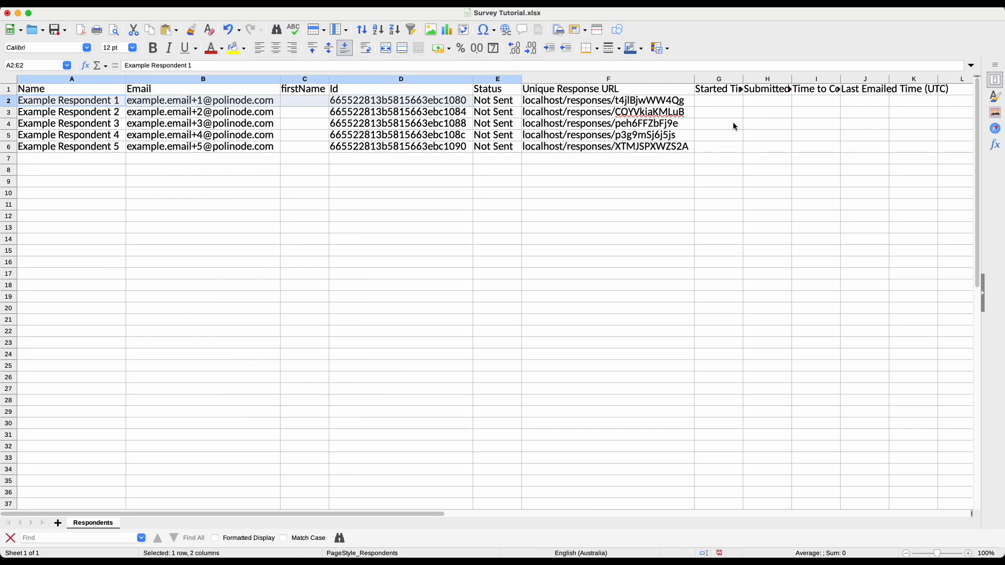
key("shift+Down")
key("shift+Down")
key("shift+Down")
key("shift+Down")
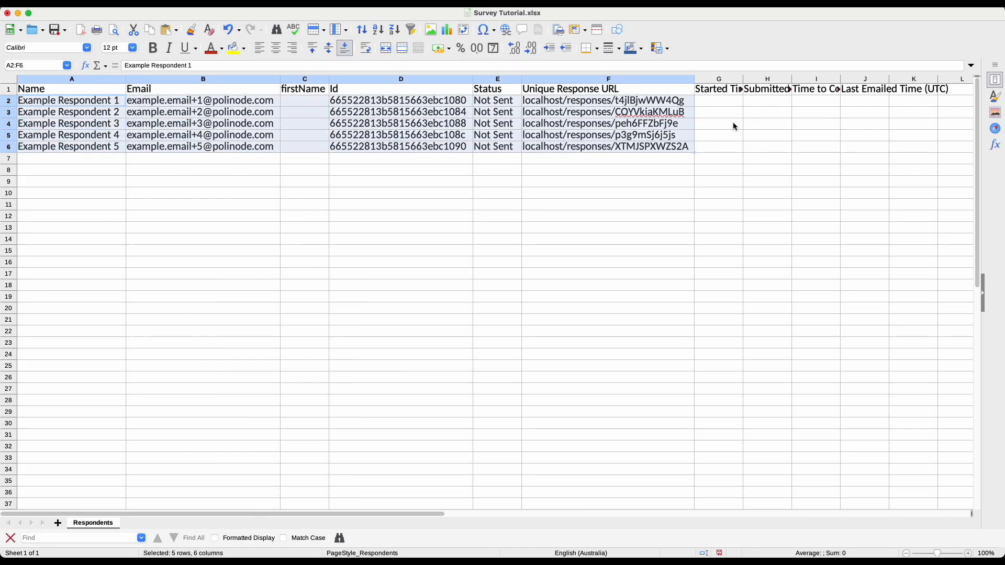
key("Delete")
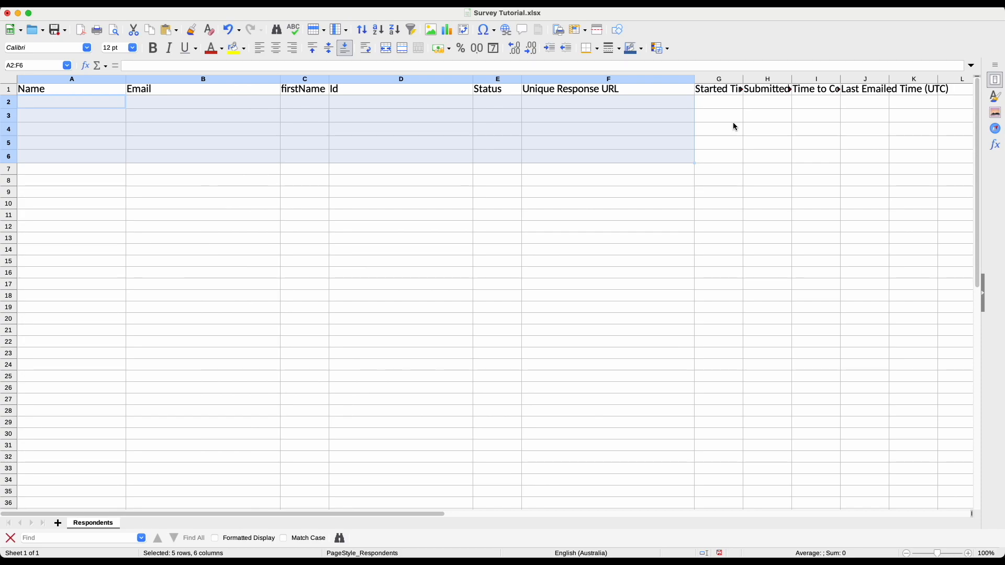
left_click(72, 107)
mouse_move(2, 117)
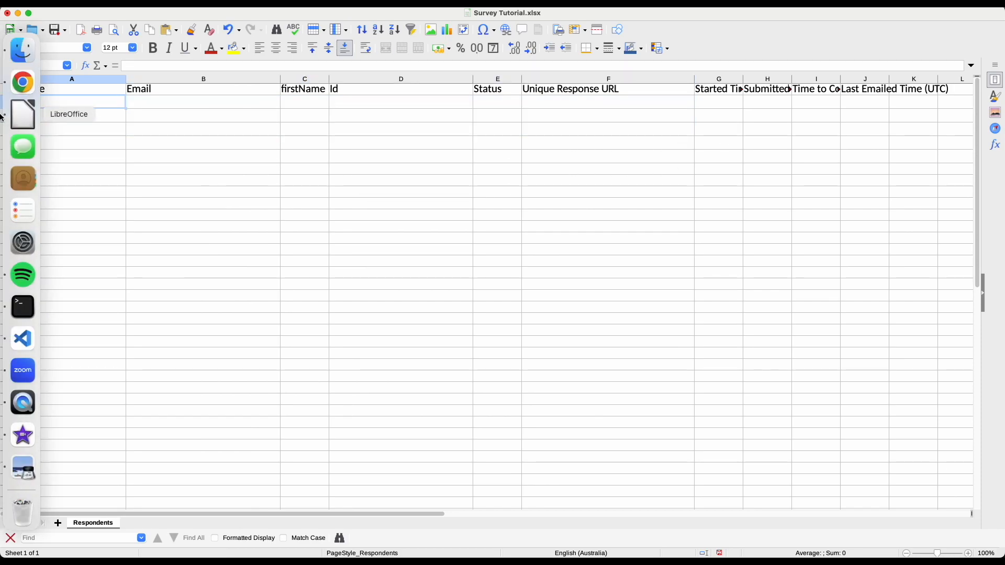
right_click(23, 115)
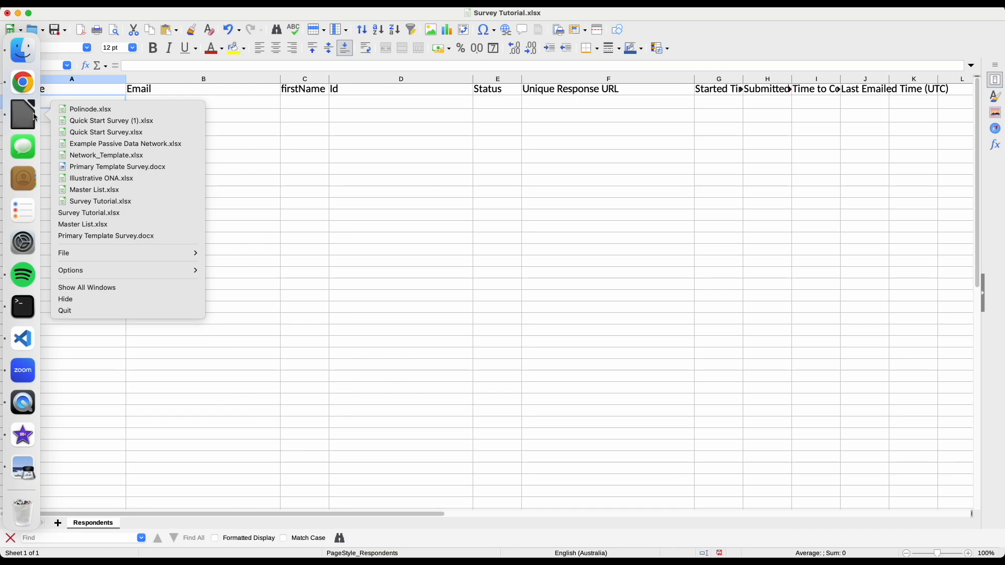
left_click(104, 191)
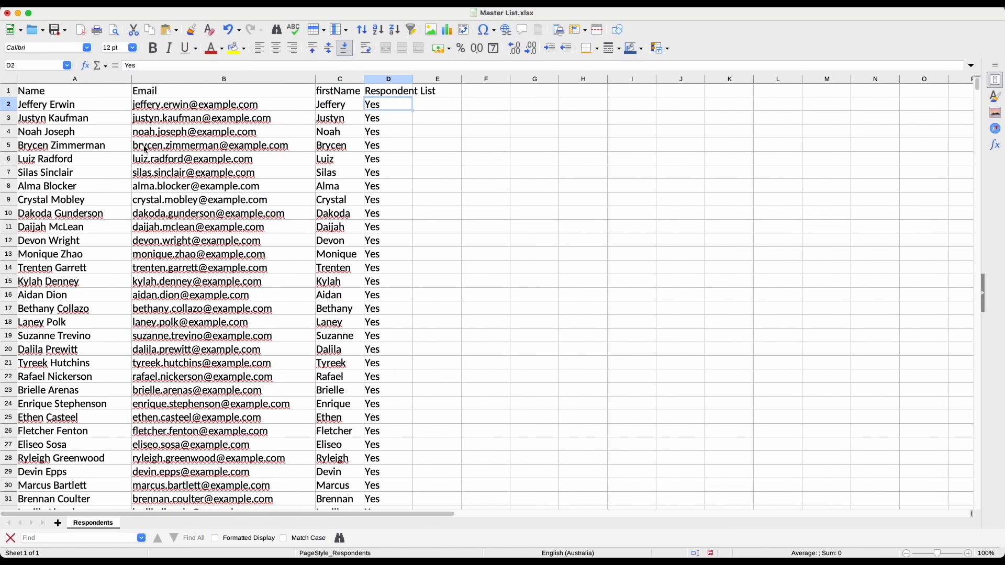
left_click(147, 105)
key("Left")
key("Up")
key("Down")
key("Down")
key("Down")
key("Down")
key("Down")
key("Up")
key("Up")
key("Up")
key("Up")
key("Right")
key("Down")
key("Down")
key("Down")
key("Down")
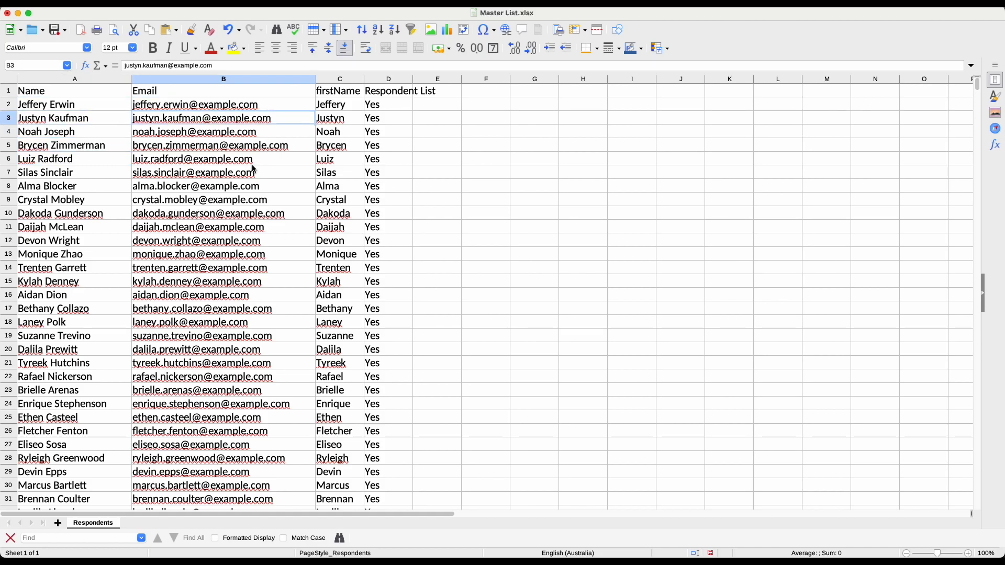
key("Up")
key("Up")
key("Up")
key("Up")
key("Right")
key("Down")
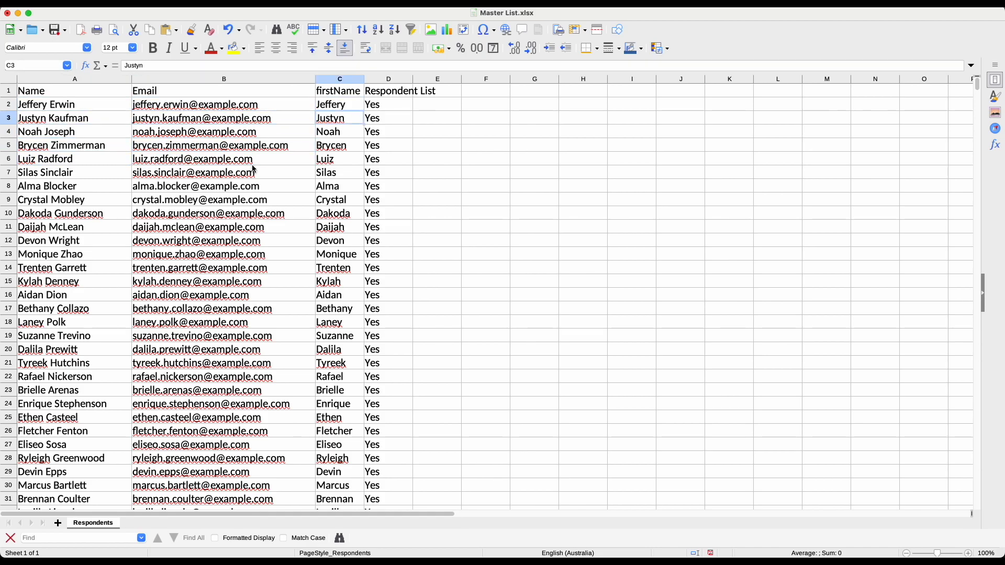
key("Right")
key("Up")
key("Up")
key("Down")
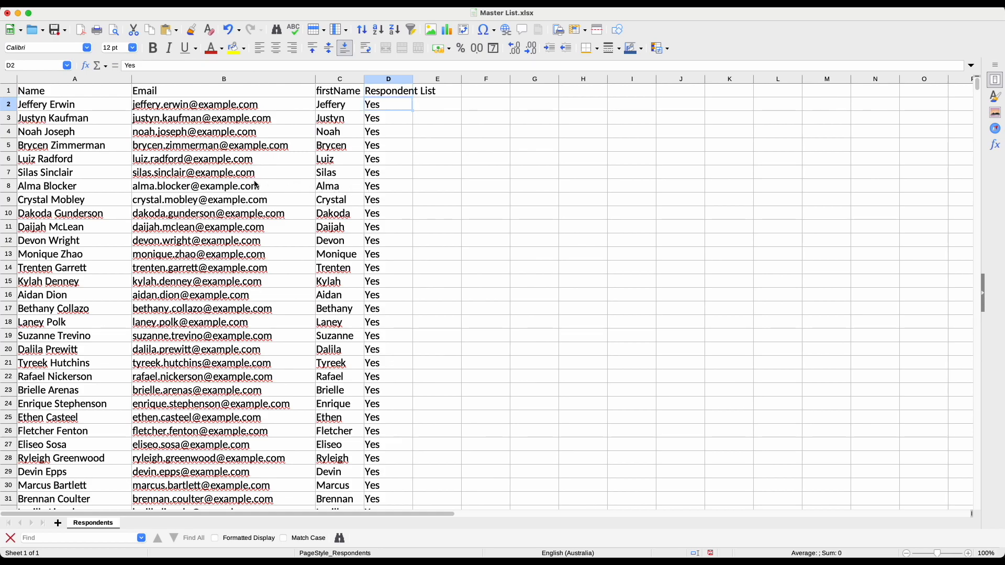
scroll(270, 197, "down", 4)
scroll(270, 197, "down", 7)
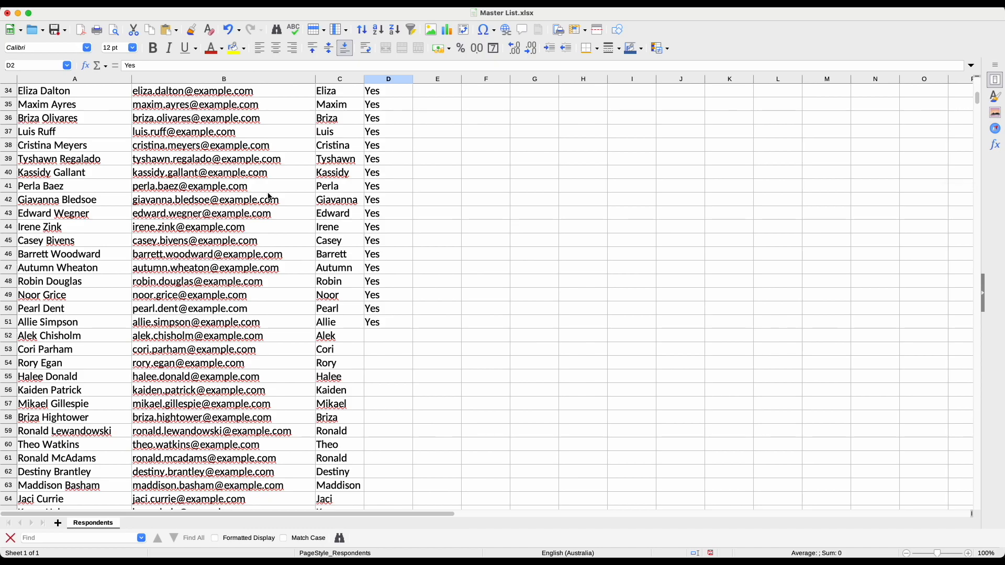
left_click(373, 323)
scroll(314, 277, "up", 11)
scroll(386, 136, "down", 8)
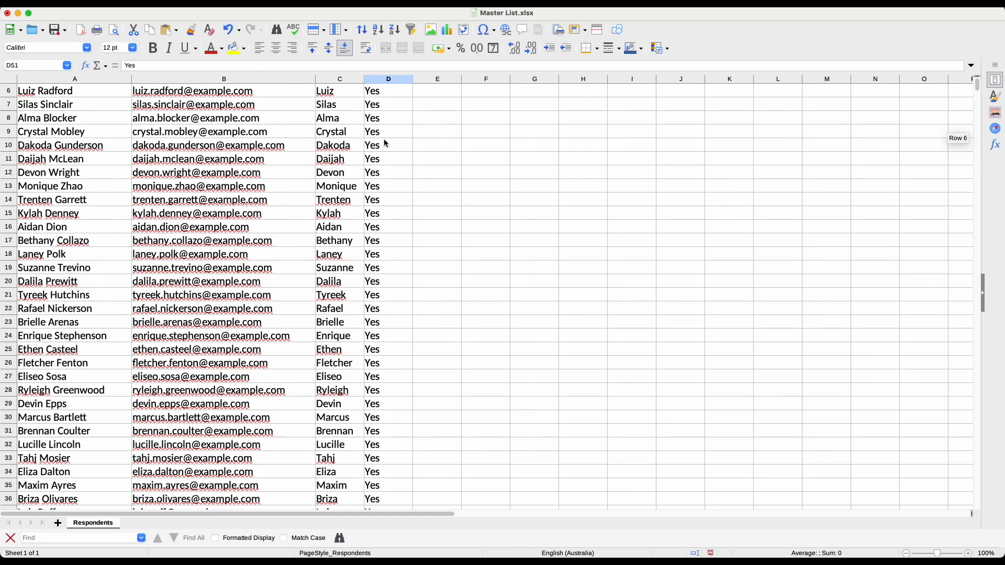
scroll(398, 222, "down", 4)
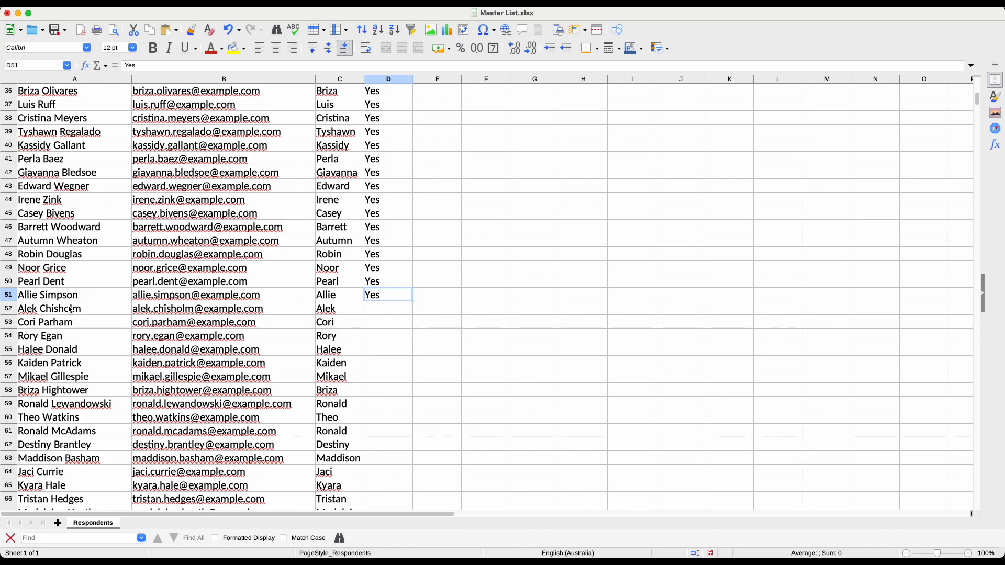
scroll(278, 297, "up", 2)
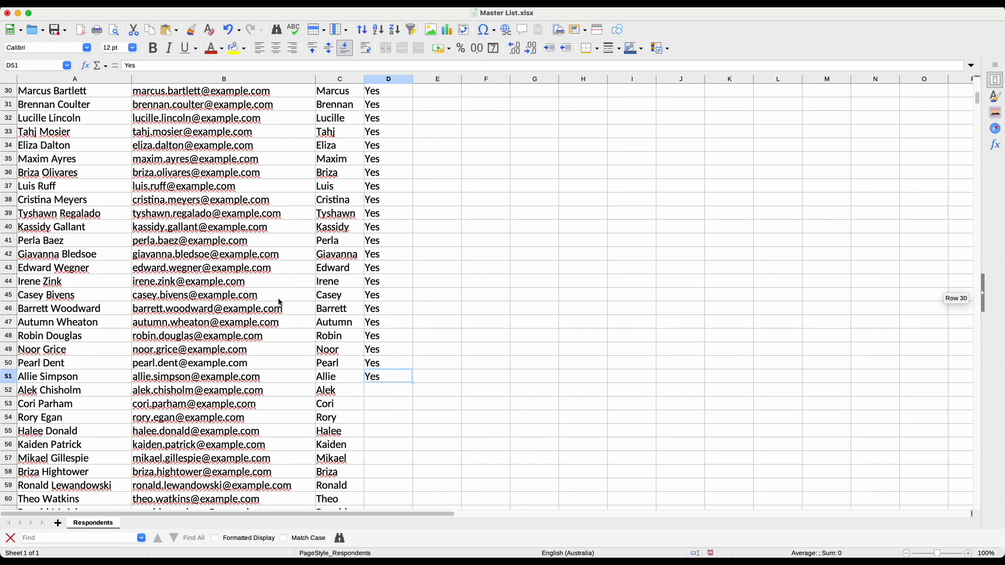
scroll(280, 303, "up", 10)
Select the 50 respondents' Name, Email and firstName cells A2:C51 in Master List
left_click(69, 109)
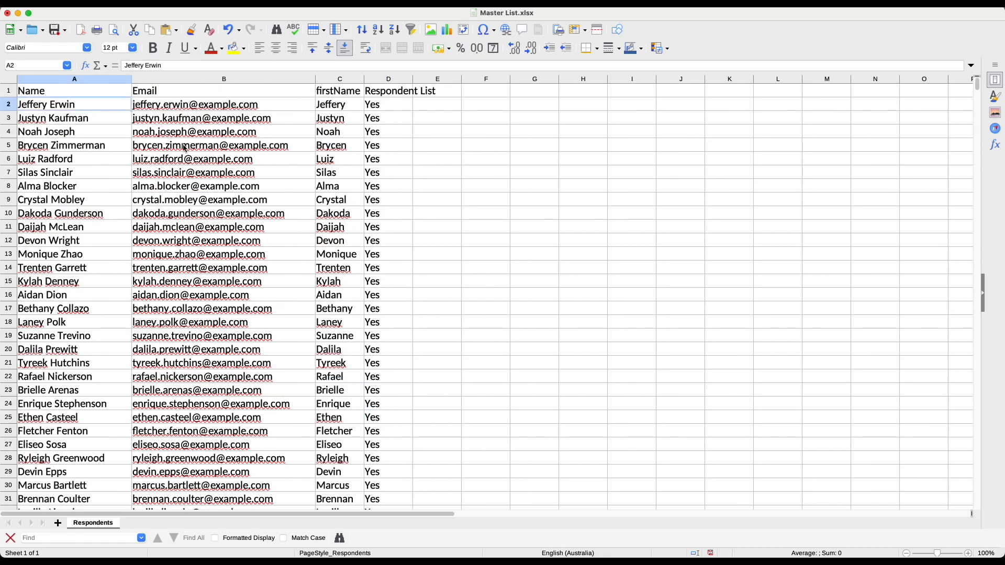
key("shift+Right")
key("shift+Right")
key("shift+Down")
key("shift+Down")
key("shift+Down")
key("shift+Down")
key("shift+Down")
key("shift+Down")
key("shift+Down")
key("shift+Down")
key("shift+Down")
key("shift+Down")
key("shift+Down")
key("shift+Down")
key("shift+Down")
key("shift+Down")
key("shift+Down")
key("shift+Down")
key("shift+Down")
key("shift+Down")
key("shift+Down")
key("shift+Down")
key("shift+Down")
key("shift+Down")
key("shift+Down")
key("shift+Down")
key("shift+Down")
key("shift+Down")
key("shift+Down")
key("shift+Down")
key("shift+Down")
key("shift+Down")
key("shift+Down")
key("shift+Down")
key("shift+Down")
key("shift+Down")
key("shift+Down")
key("shift+Down")
key("shift+Down")
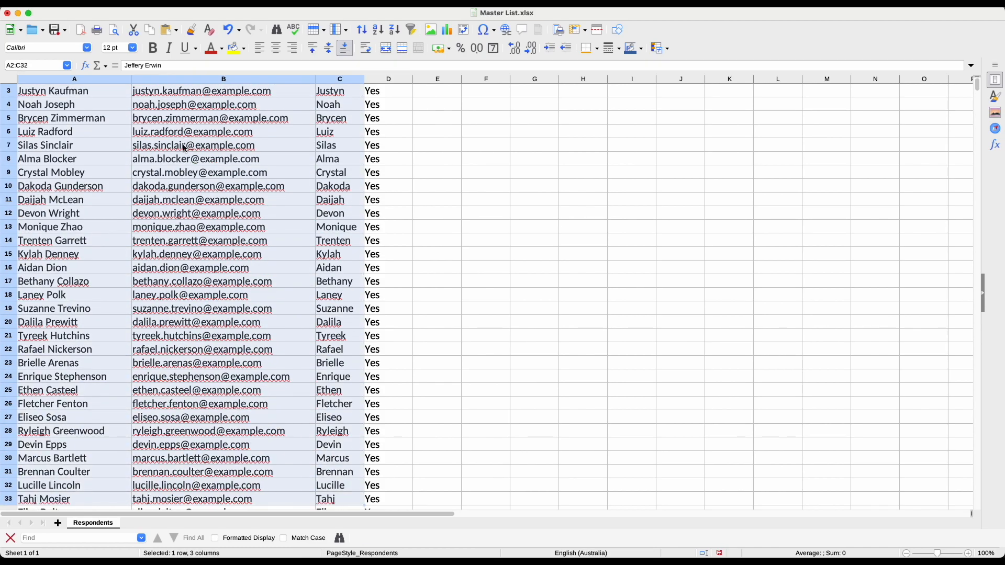
key("shift+Up")
key("shift+Up")
key("shift+Up")
key("shift+Up")
key("shift+Up")
key("shift+Up")
key("shift+Up")
key("shift+Up")
key("shift+Up")
key("shift+Up")
key("shift+Up")
key("shift+Up")
key("shift+Up")
key("shift+Up")
key("shift+Up")
key("shift+Down")
key("shift+Down")
key("shift+Down")
key("shift+Down")
key("shift+Down")
key("shift+Down")
key("shift+Down")
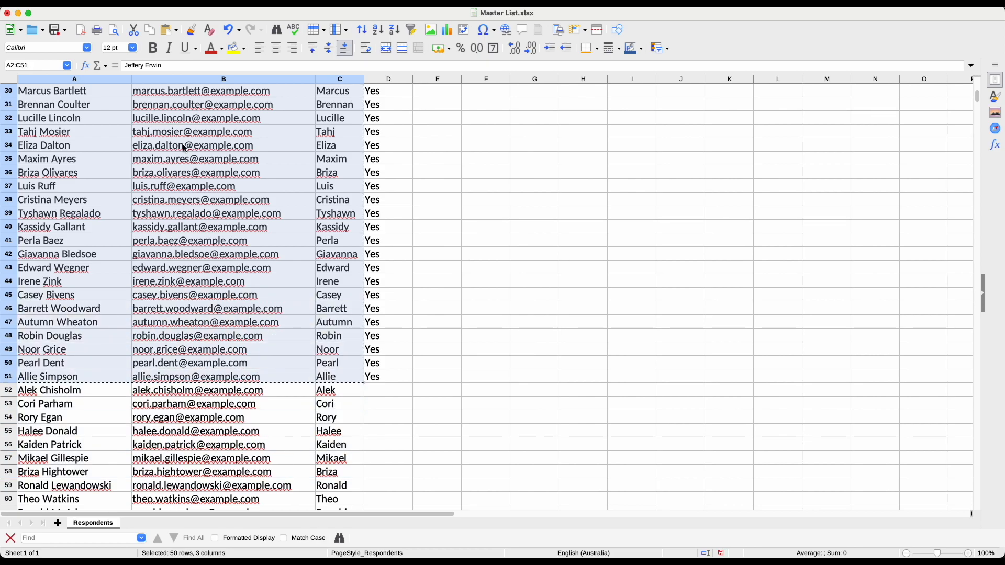
Look for the other open spreadsheet through LibreOffice's Dock menu and Window menu
mouse_move(2, 73)
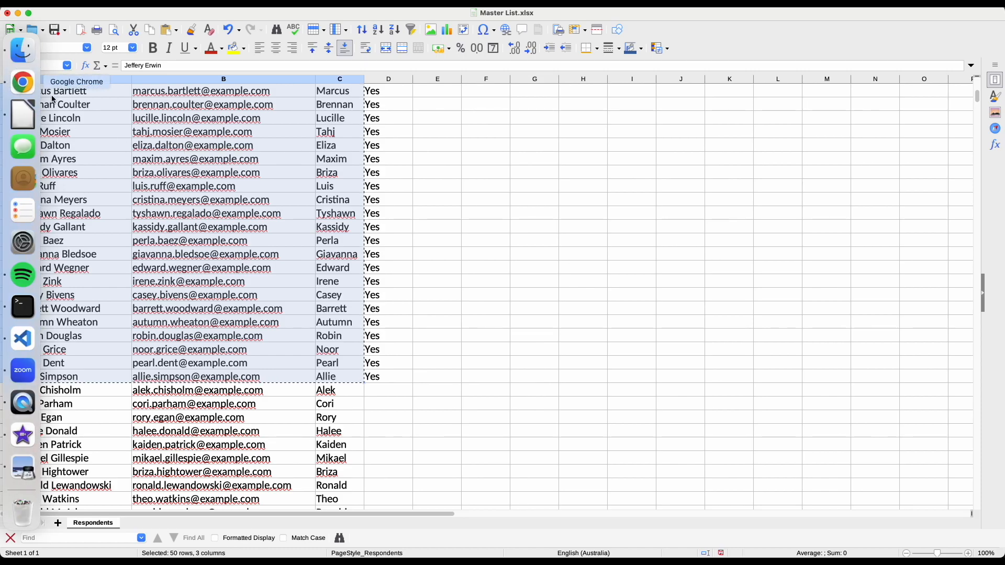
right_click(17, 116)
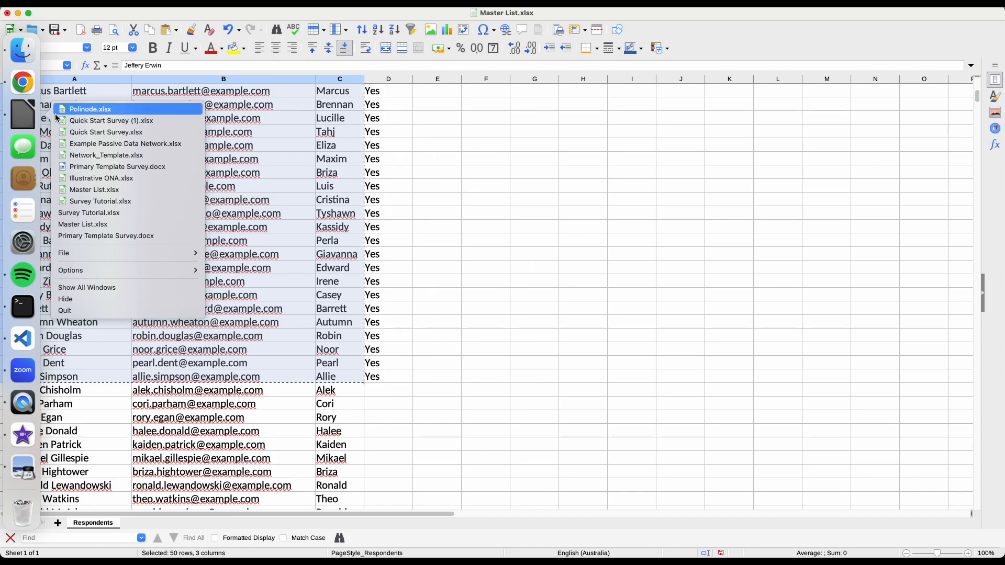
left_click(86, 121)
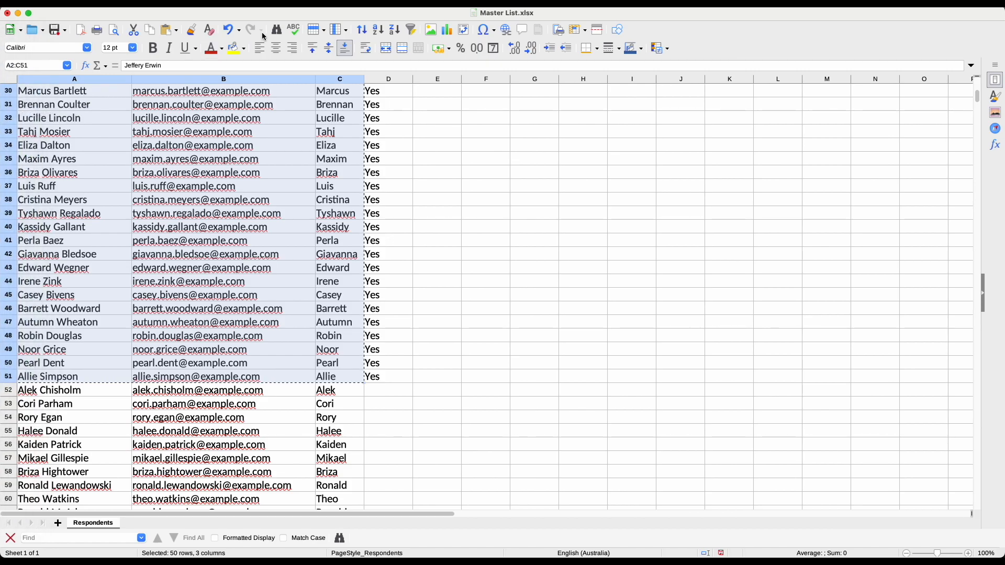
left_click(333, 4)
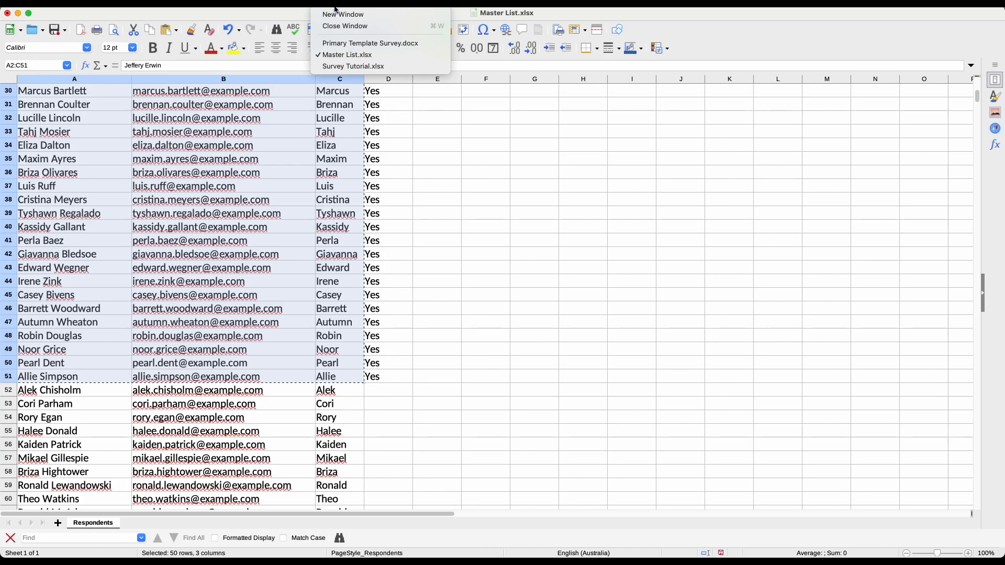
Paste the copied respondents into Survey Tutorial.xlsx at A2 as text only
left_click(351, 67)
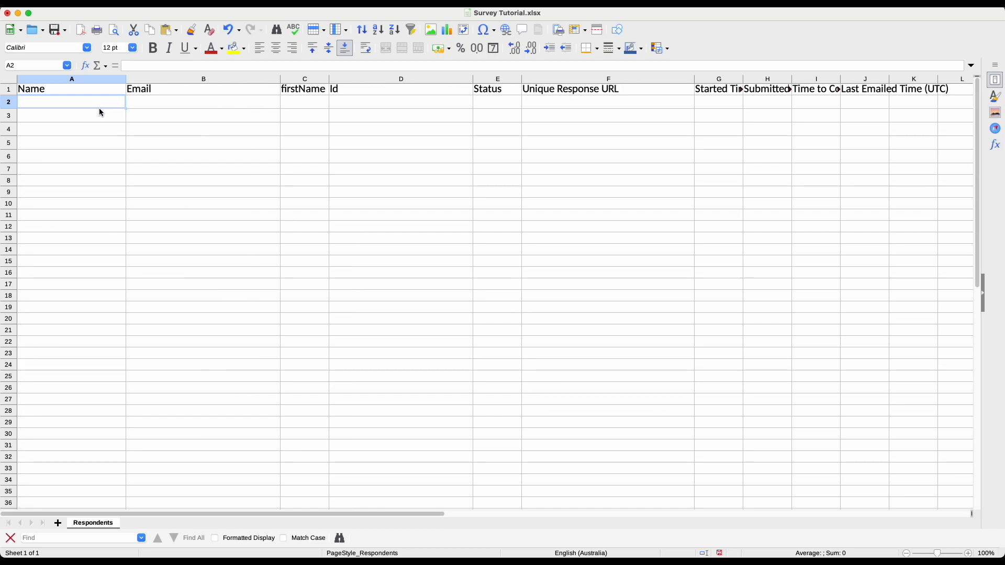
key("super+shift+v")
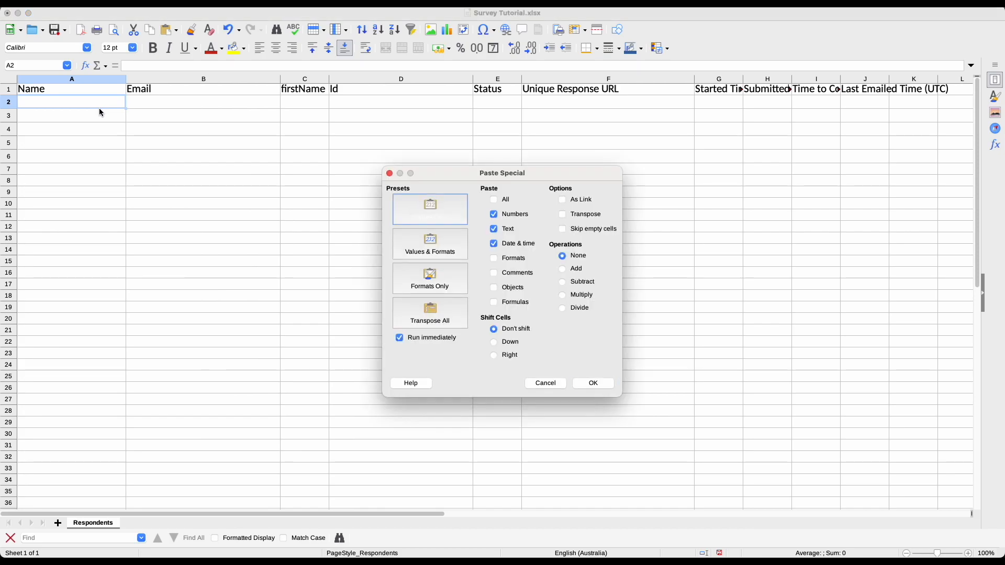
left_click(581, 384)
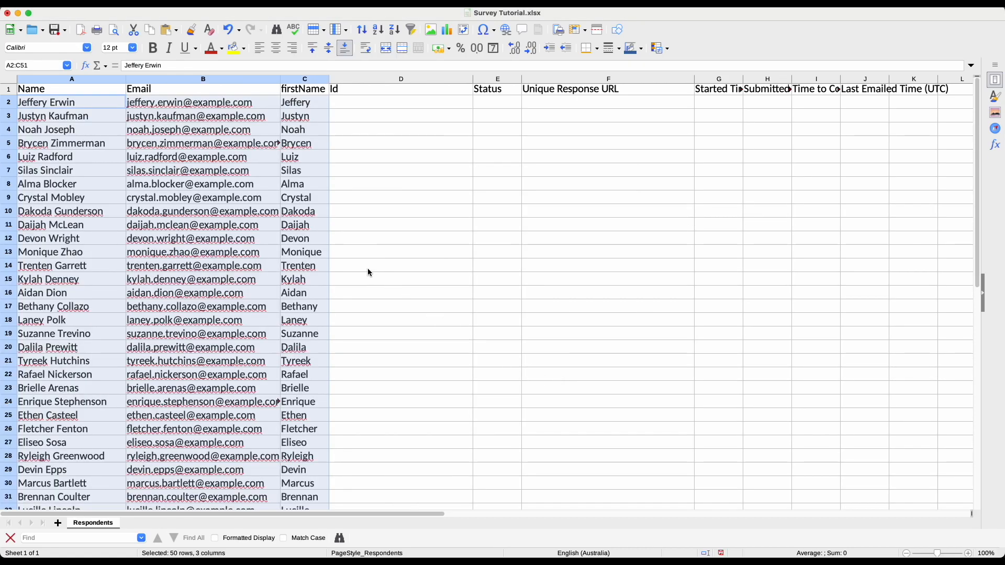
left_click(96, 107)
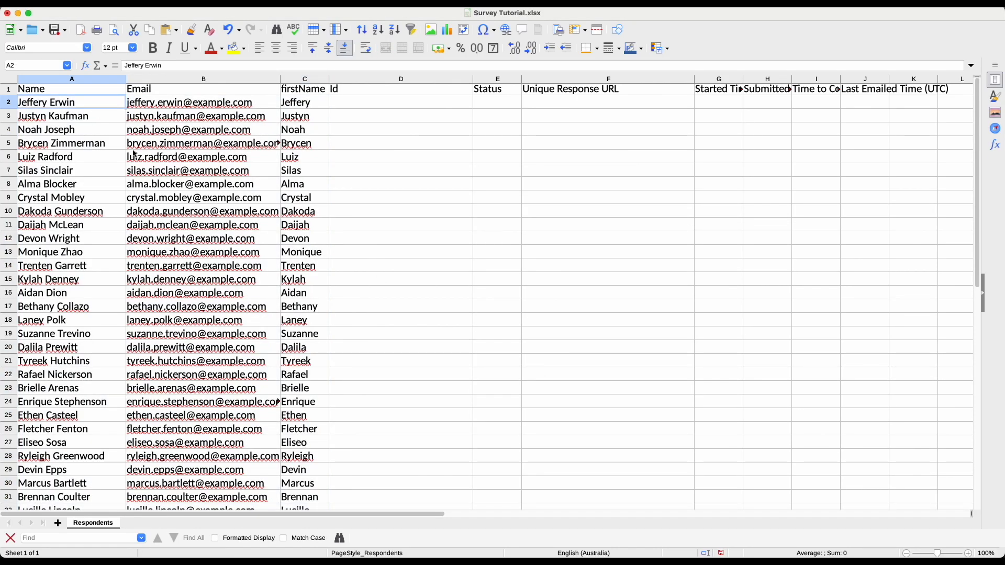
Check the pasted Name, Email and firstName columns and the first respondent's cells
left_click(61, 79)
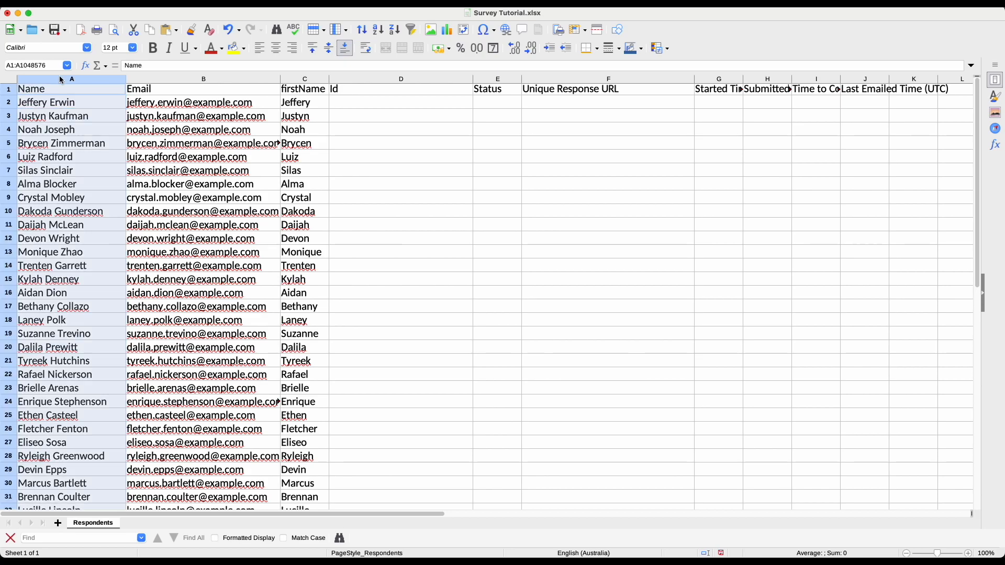
left_click(158, 79)
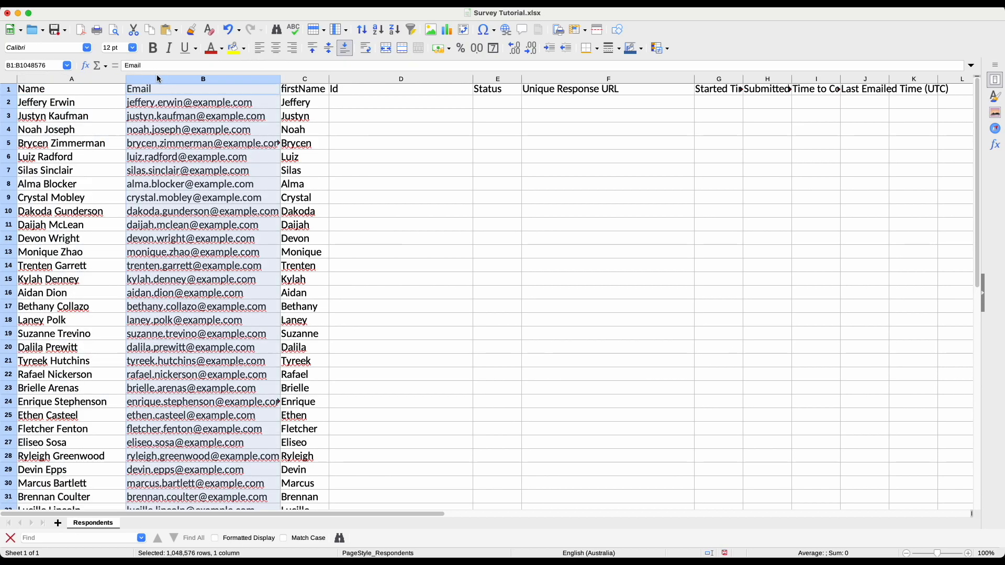
left_click(307, 80)
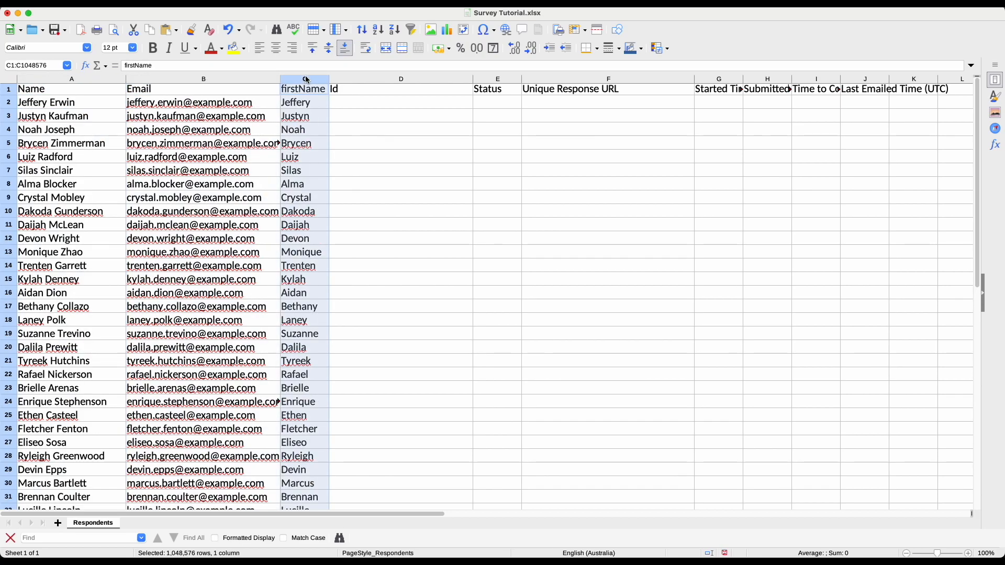
left_click(308, 104)
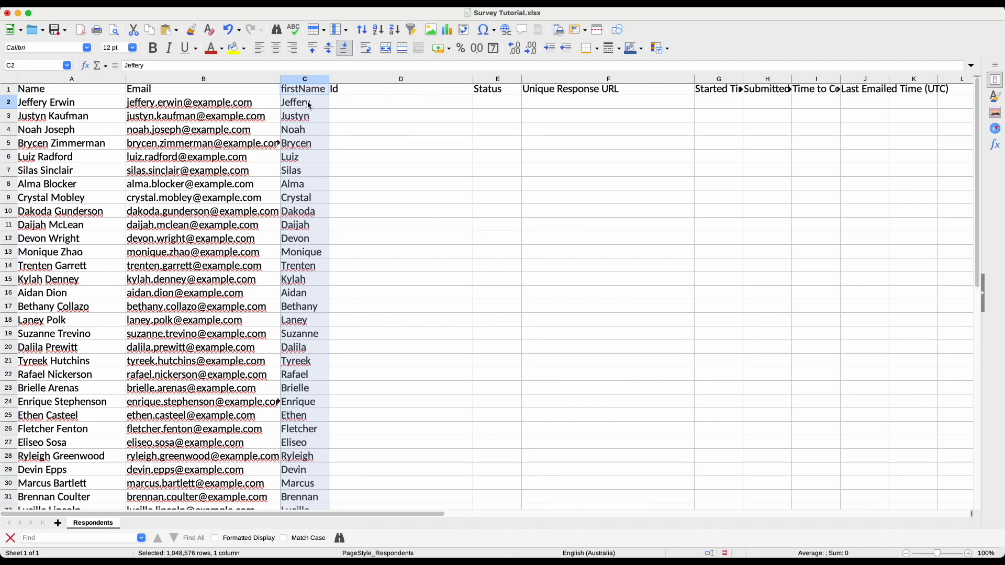
left_click(47, 105)
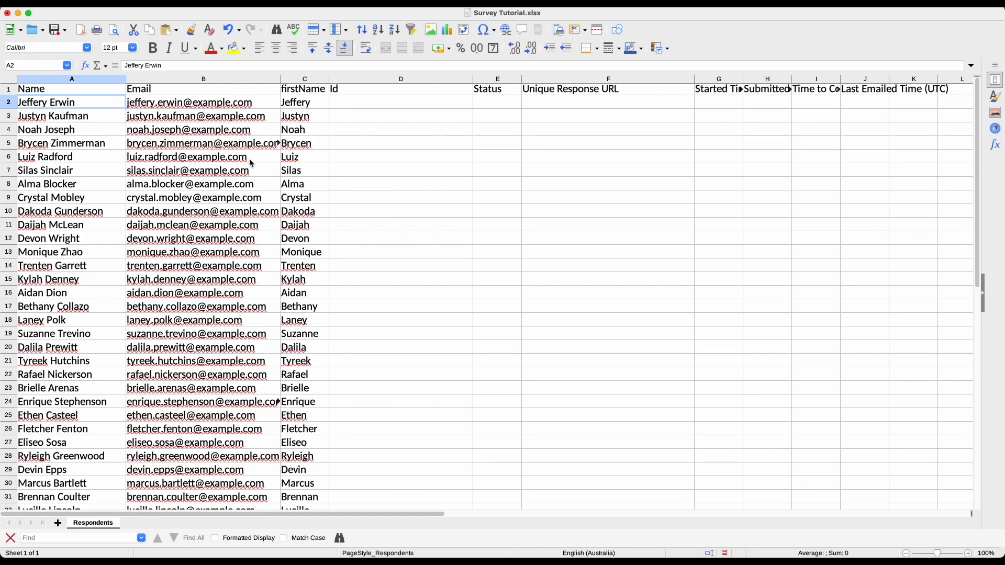
left_click(305, 106)
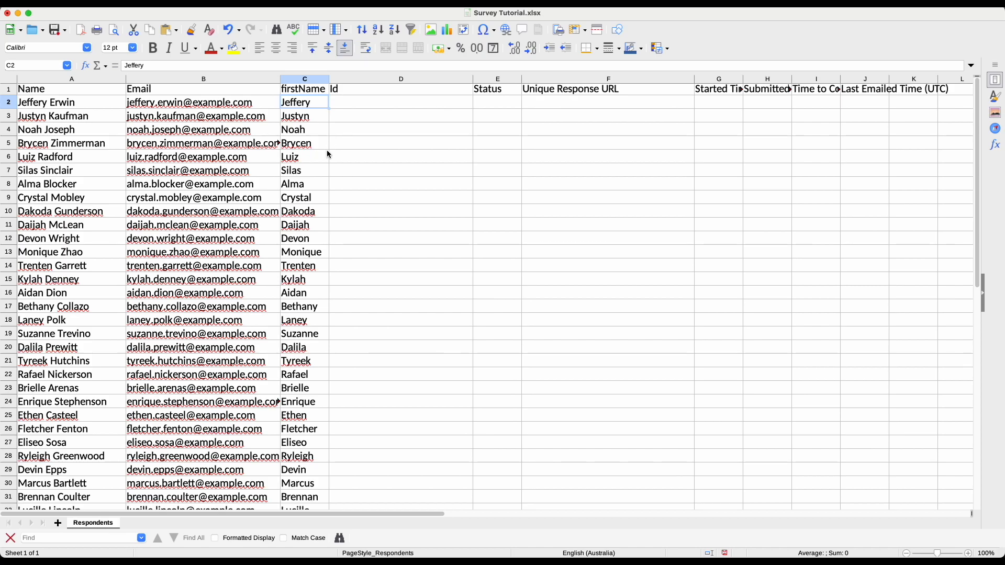
Insert a blank column before the Id column D
left_click(358, 79)
right_click(358, 80)
left_click(376, 138)
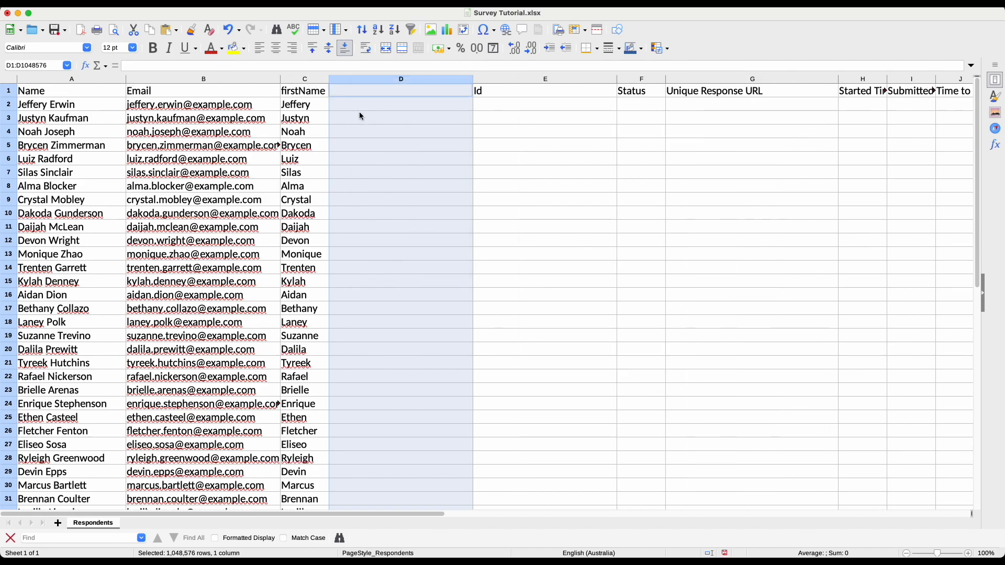
left_click(361, 96)
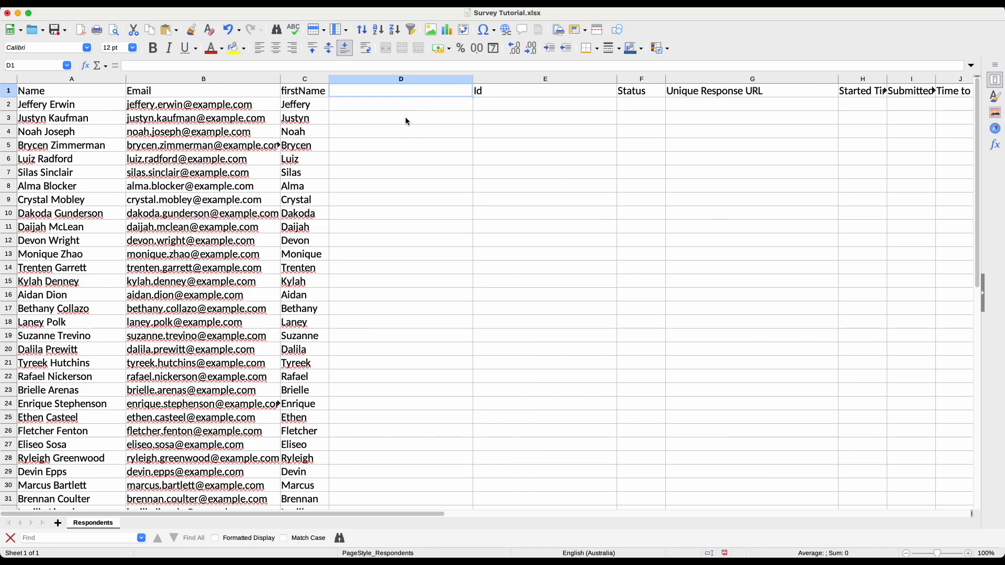
Delete the empty column D again and save Survey Tutorial.xlsx
left_click(407, 81)
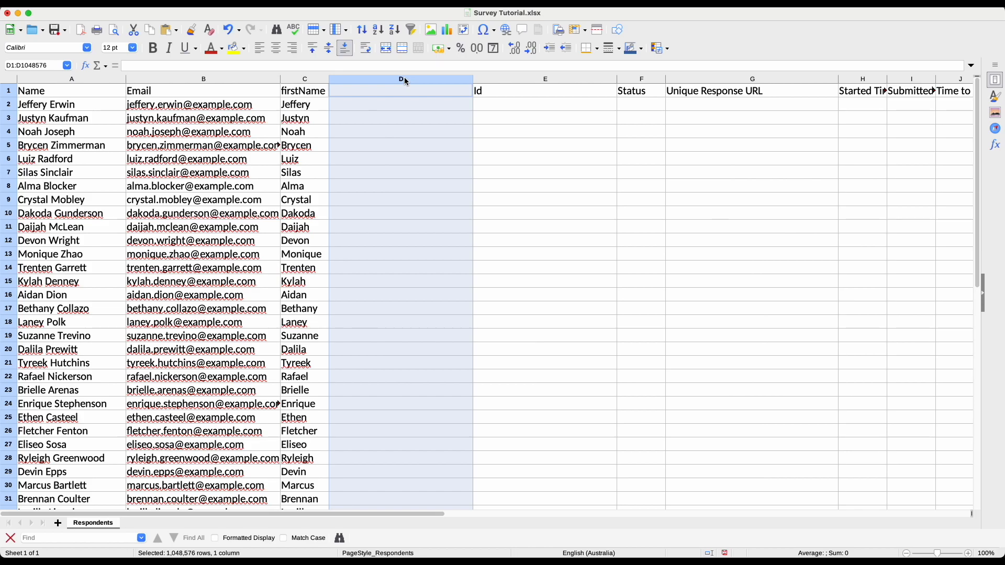
right_click(406, 79)
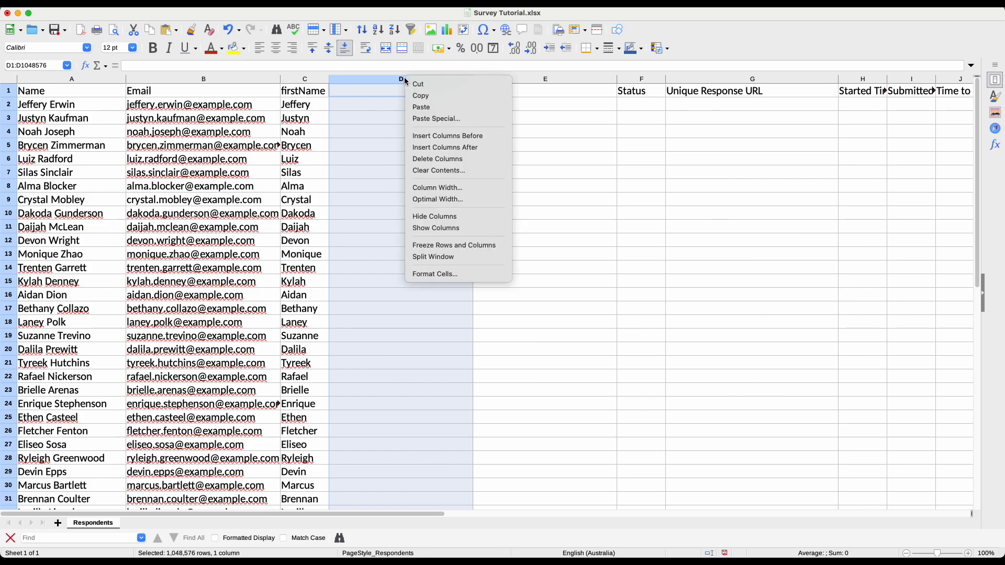
left_click(434, 158)
left_click(370, 119)
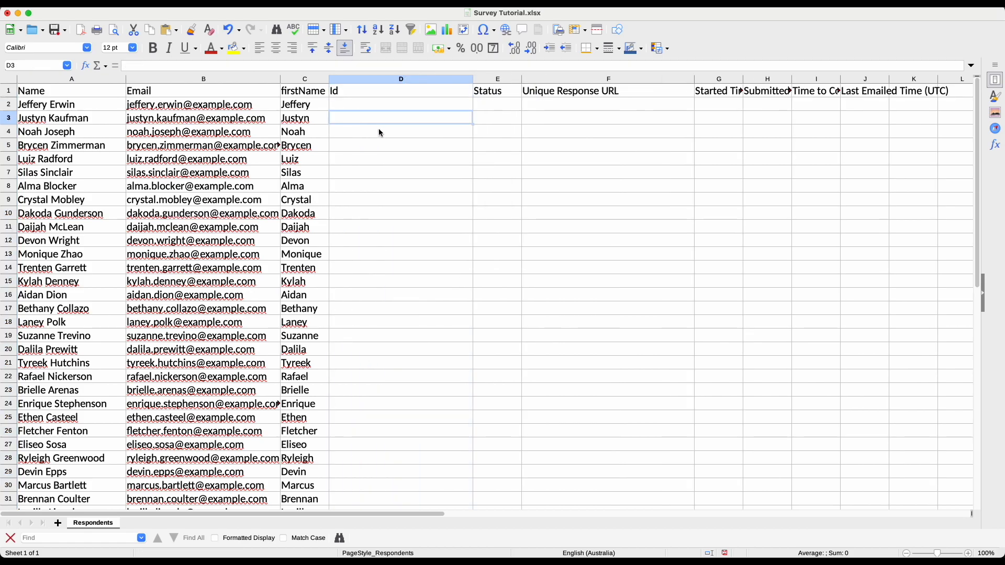
key("ctrl+s")
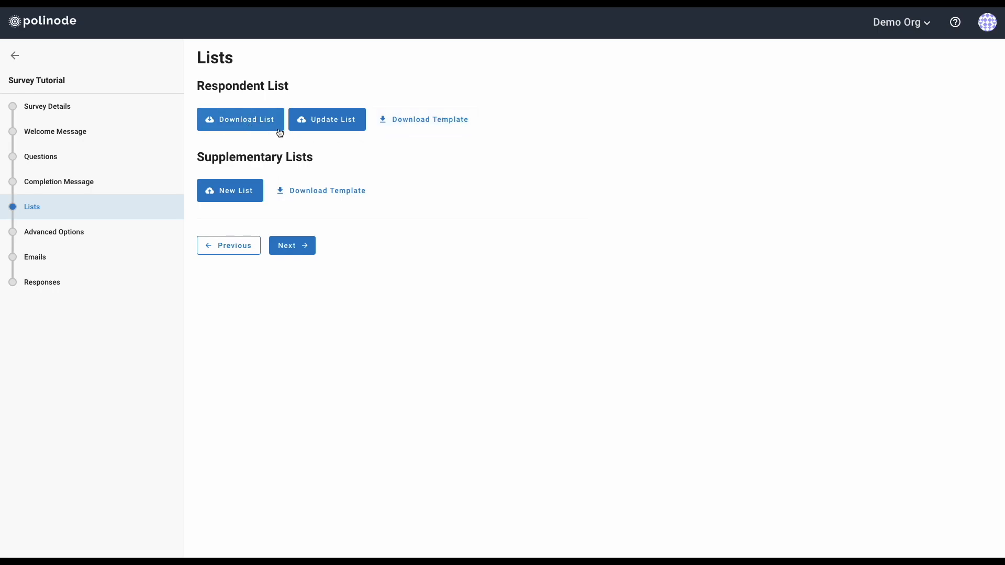
Replace the respondent list with Survey Tutorial.xlsx from Downloads, then view the Responses page
left_click(332, 131)
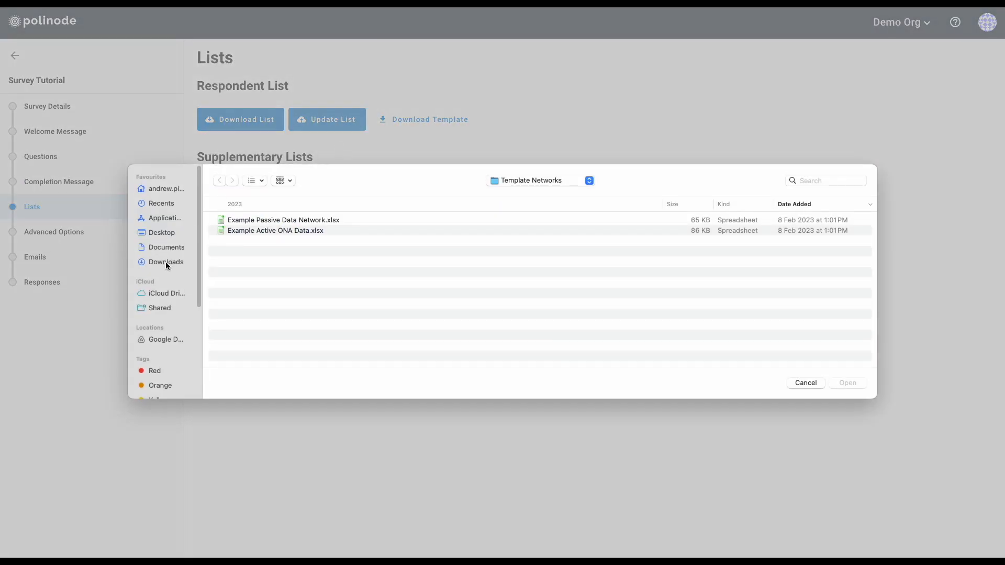
left_click(165, 262)
left_click(262, 225)
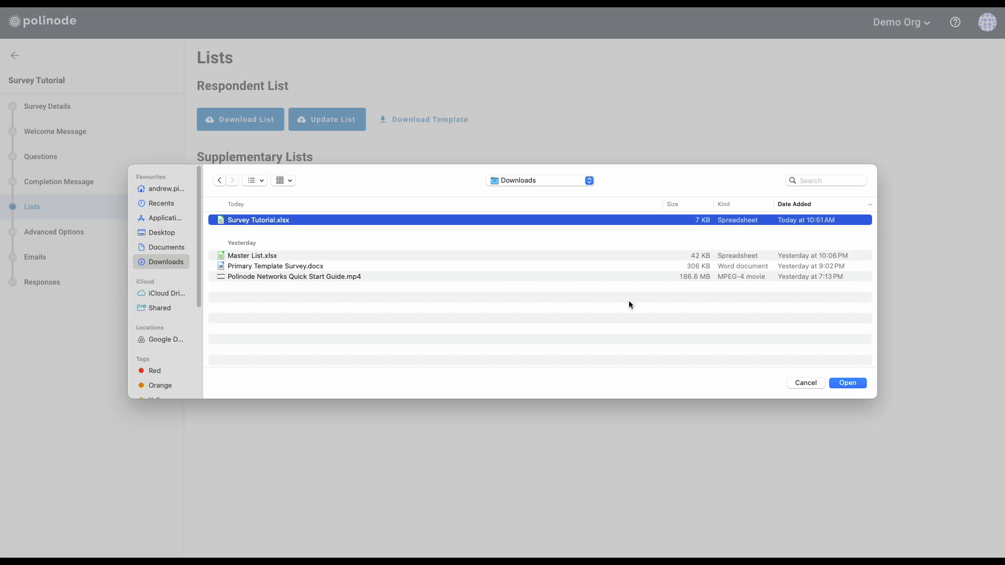
left_click(848, 385)
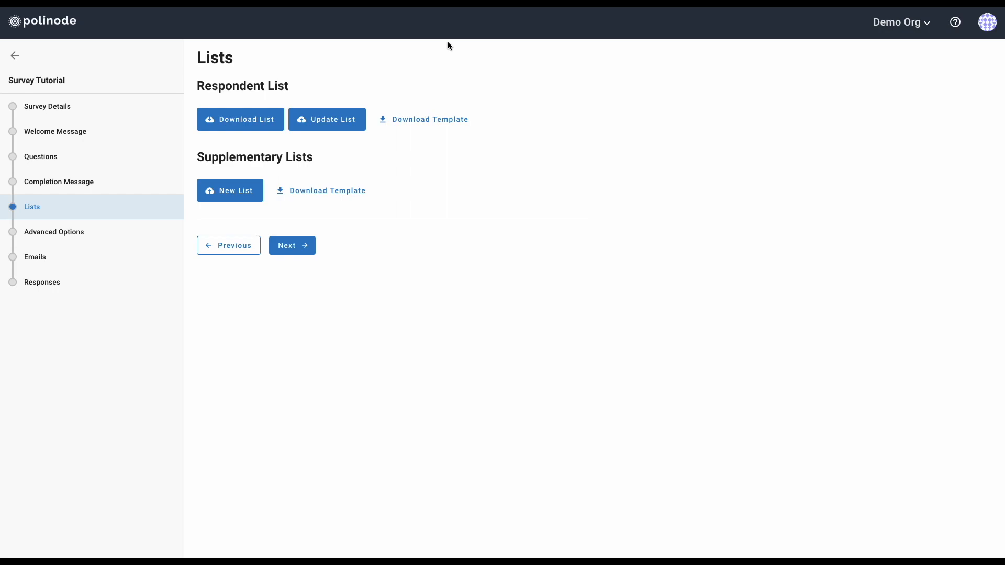
left_click(49, 287)
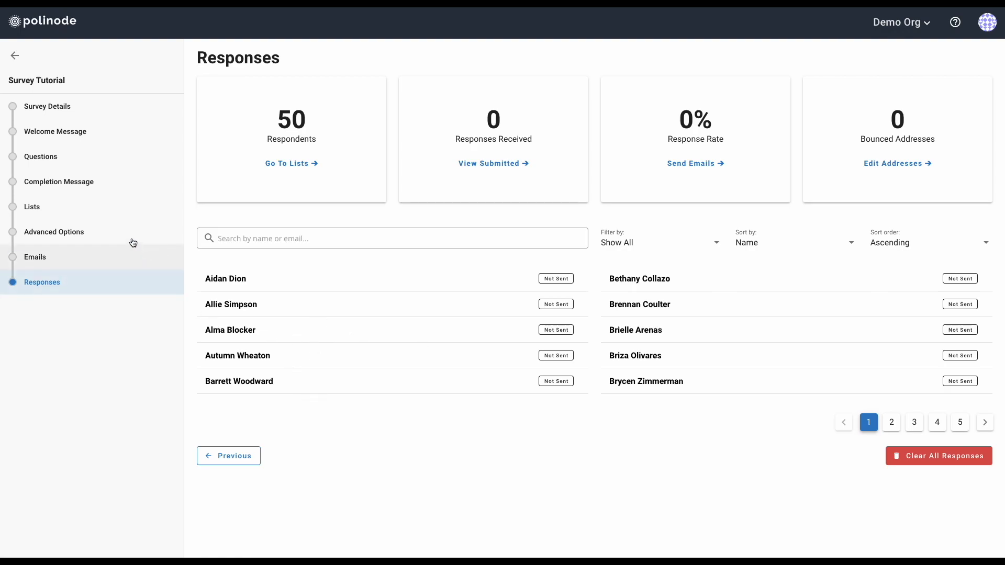
Return to the Lists step showing the Respondent List and Supplementary Lists sections
left_click(68, 210)
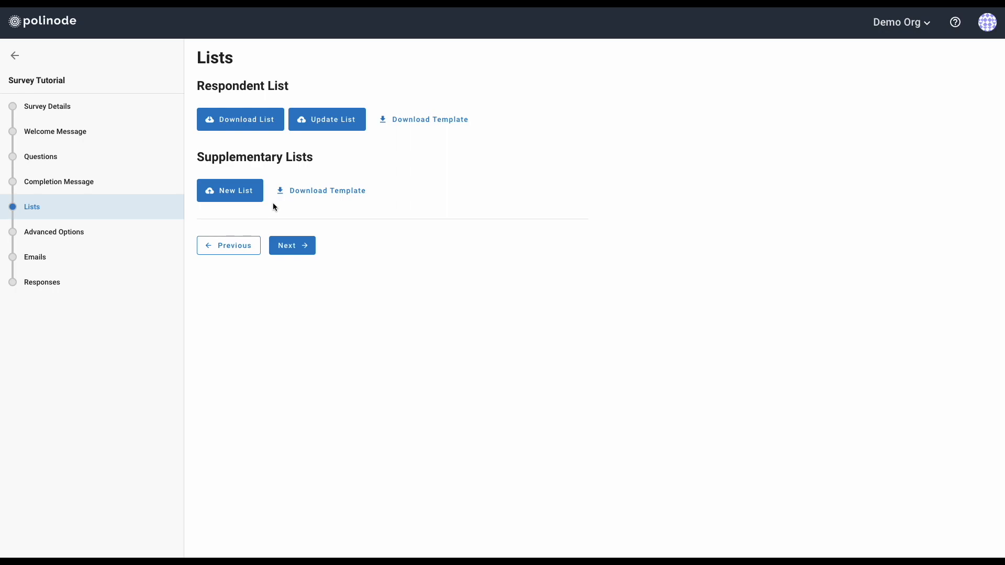
mouse_move(2, 128)
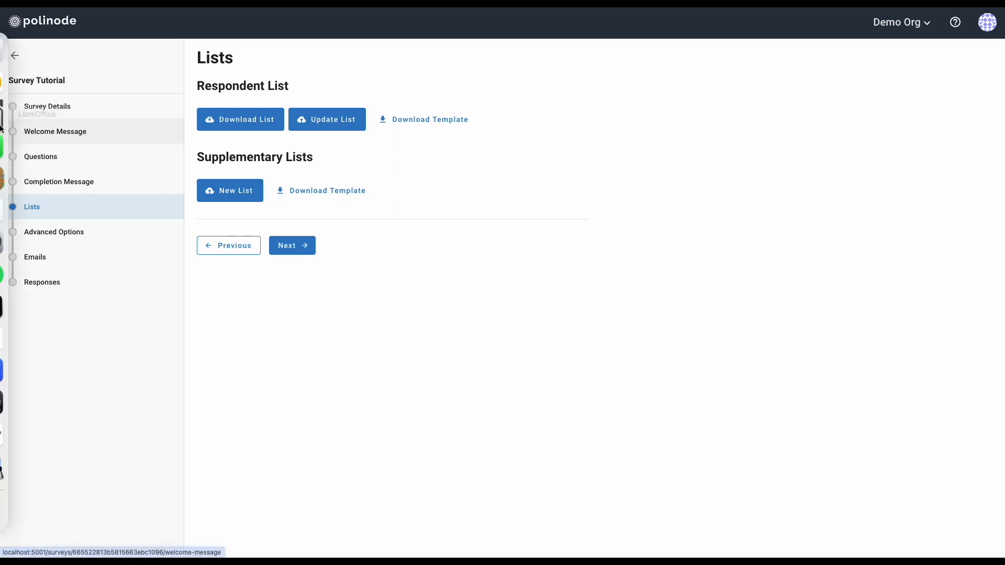
Open Master List.xlsx from LibreOffice's recent files and clear the old selection
right_click(16, 120)
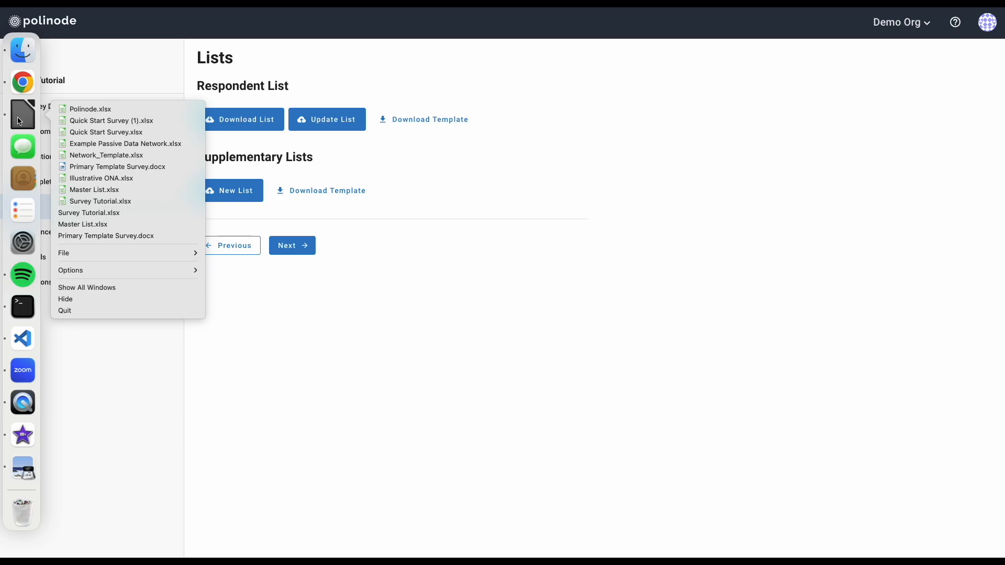
left_click(97, 190)
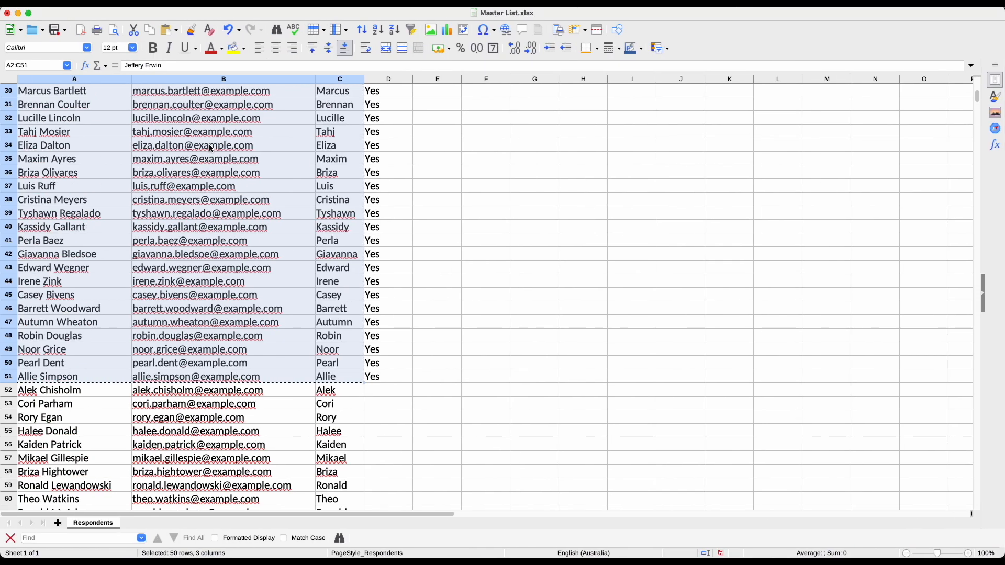
left_click(212, 148)
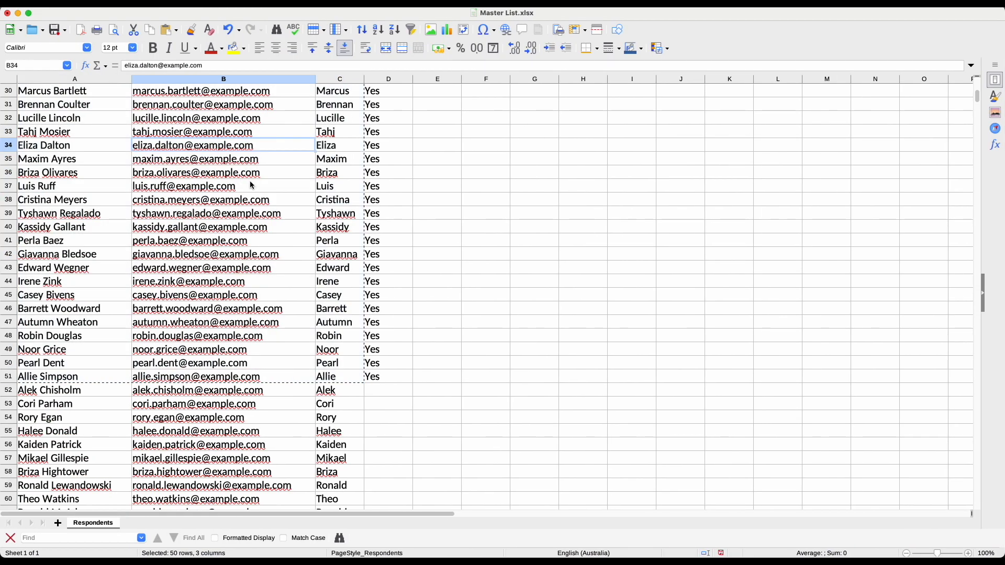
scroll(265, 201, "up", 10)
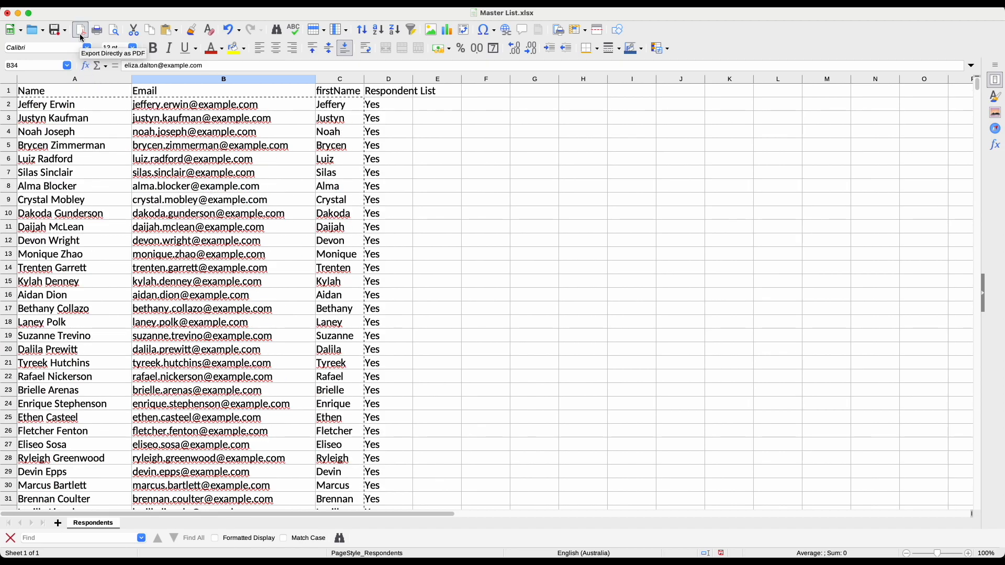
Save the spreadsheet as All Employees.xlsx in Downloads
left_click(84, 1)
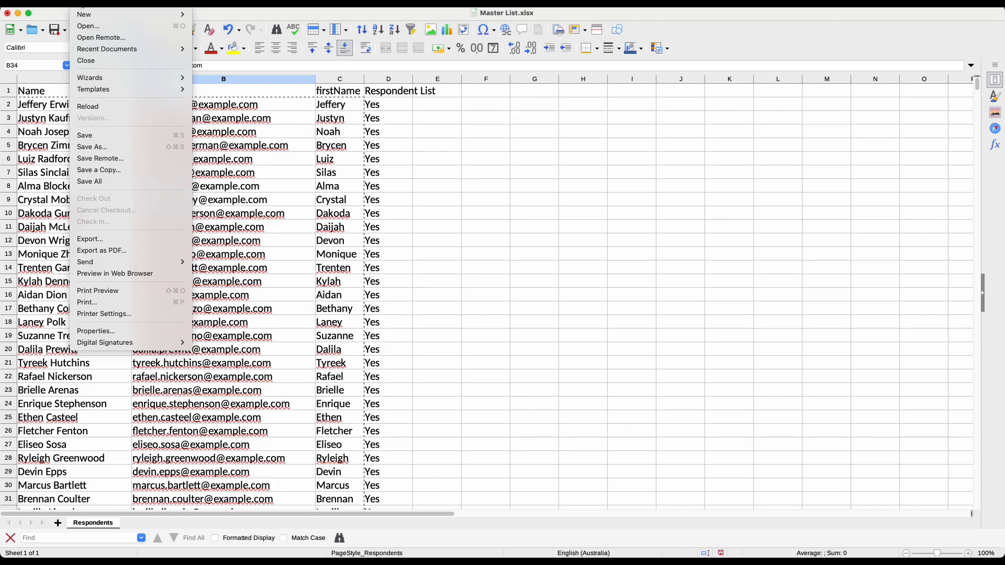
left_click(304, 201)
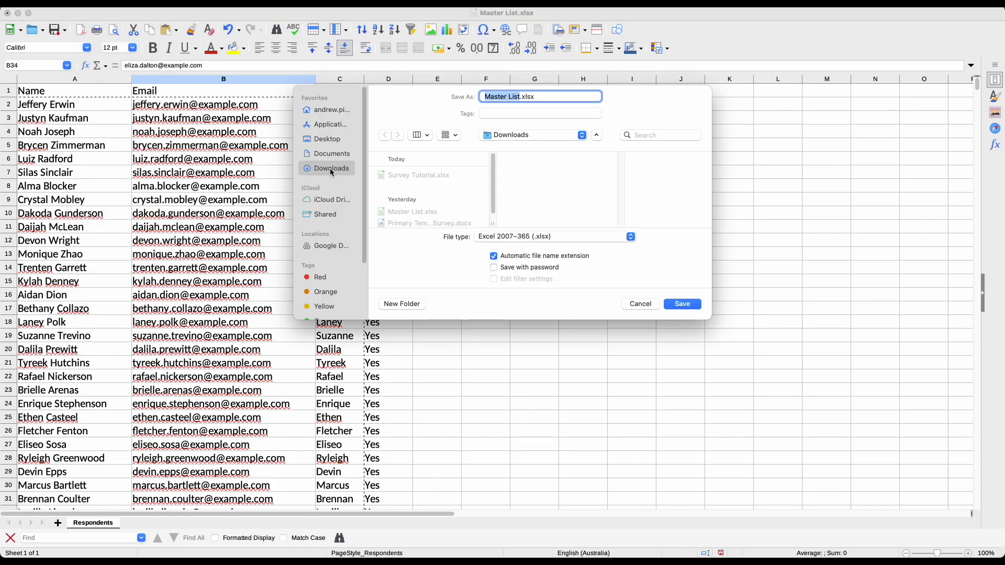
type("S")
left_click(681, 304)
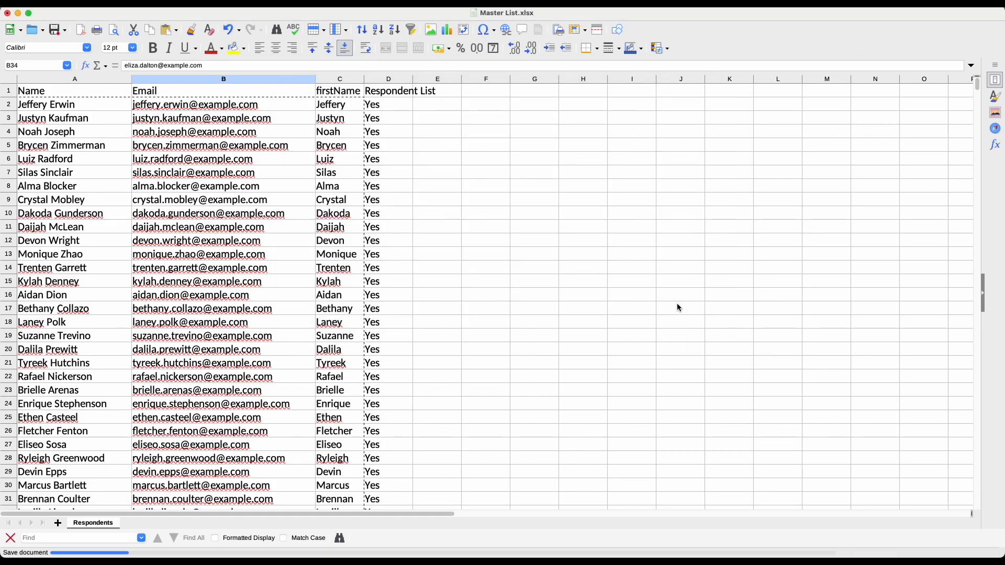
left_click(75, 106)
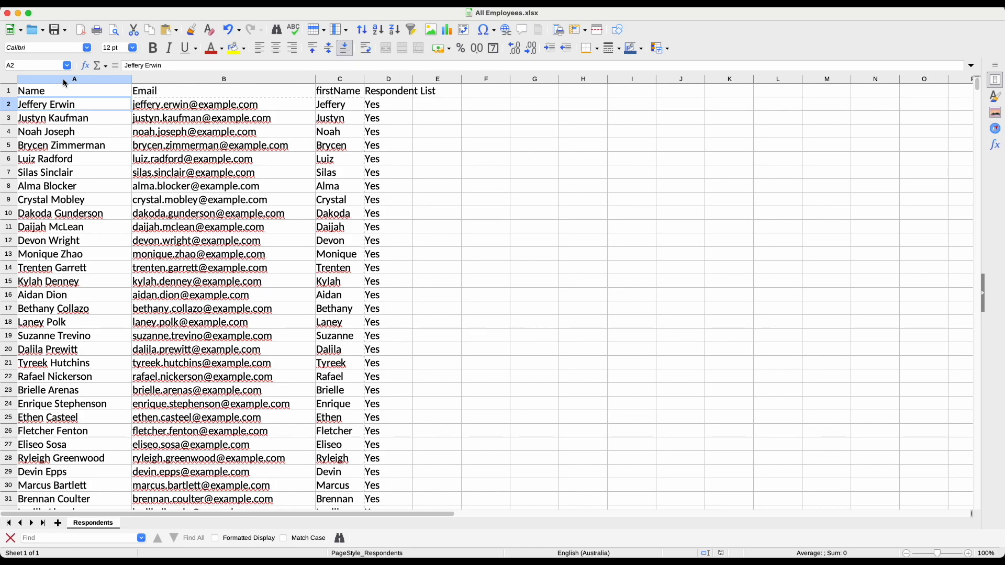
Select the Name data from cell A2 down to row 51
left_click(65, 81)
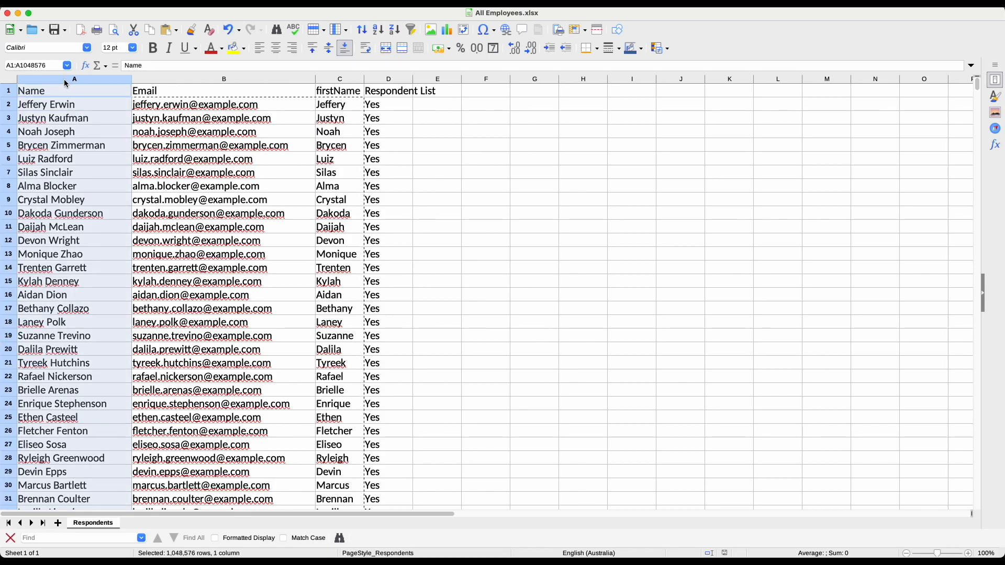
left_click(163, 93)
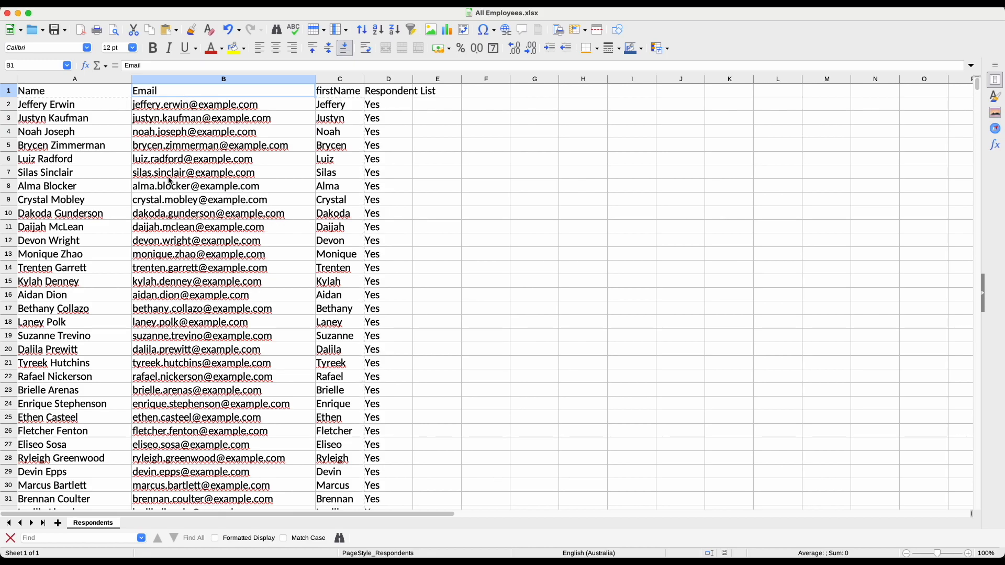
left_click(90, 106)
scroll(124, 229, "down", 1)
scroll(126, 232, "down", 9)
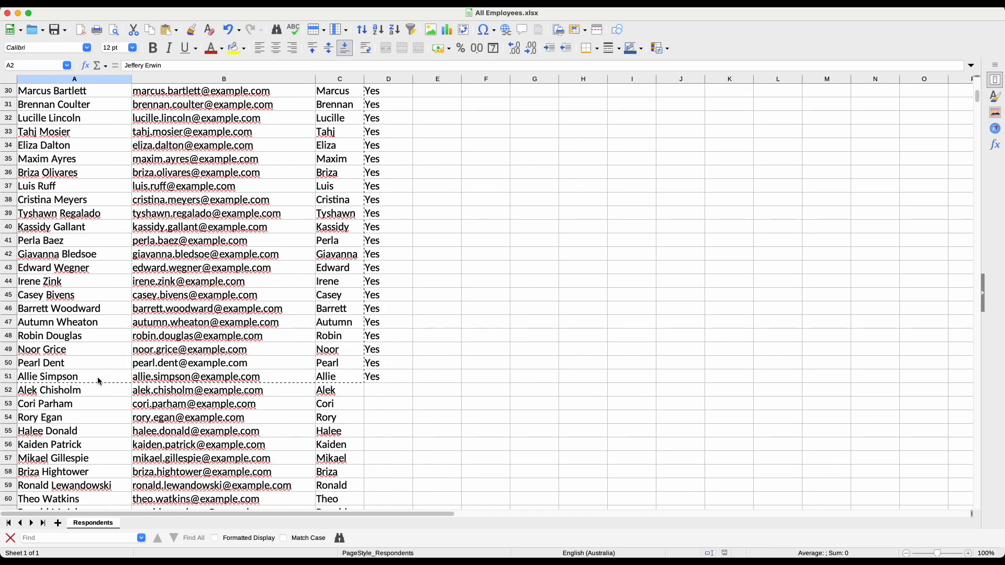
left_click(97, 377, "shift")
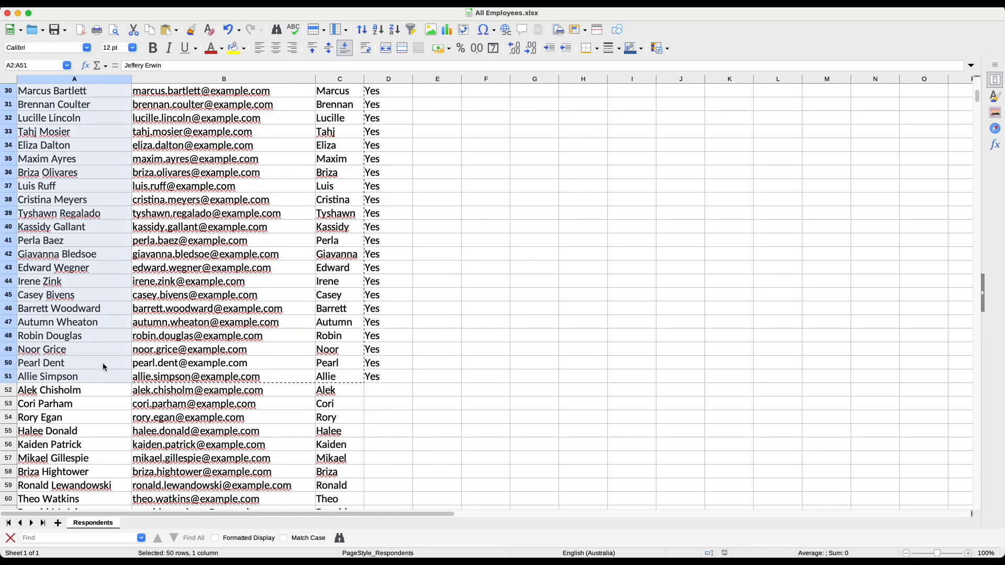
scroll(105, 353, "up", 5)
scroll(105, 353, "down", 5)
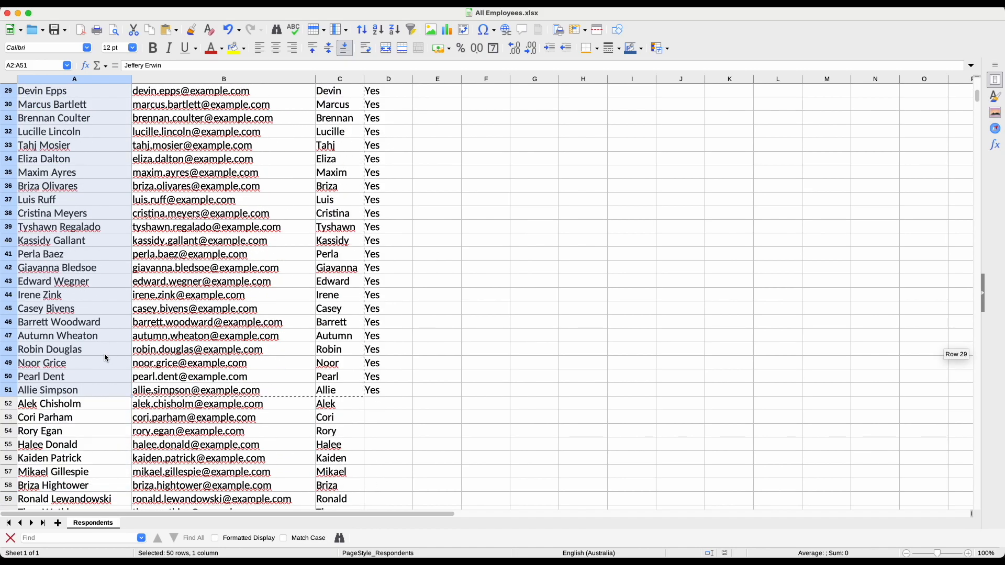
scroll(105, 353, "up", 10)
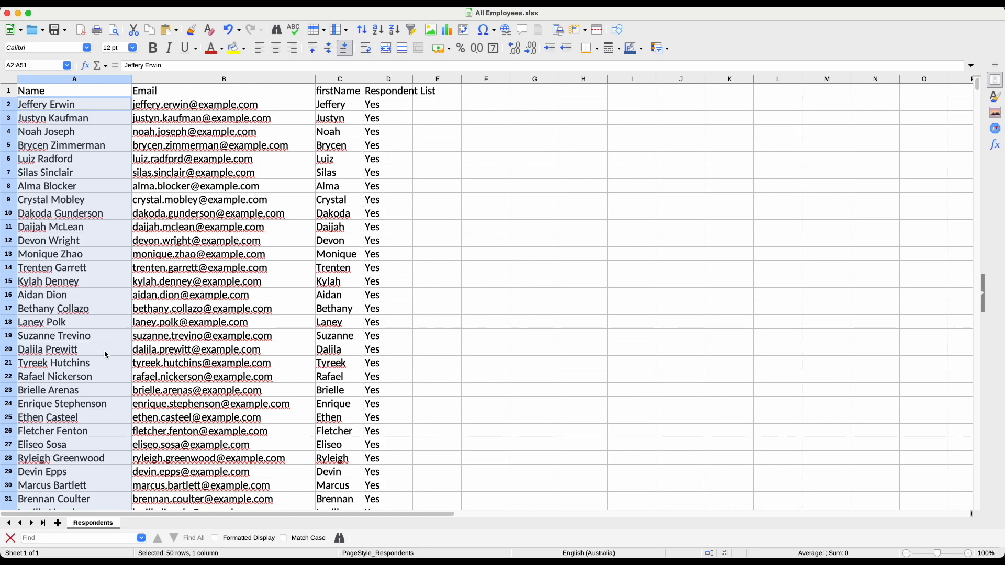
Delete the Email, firstName and Respondent List columns
left_click_drag(177, 79, 387, 88)
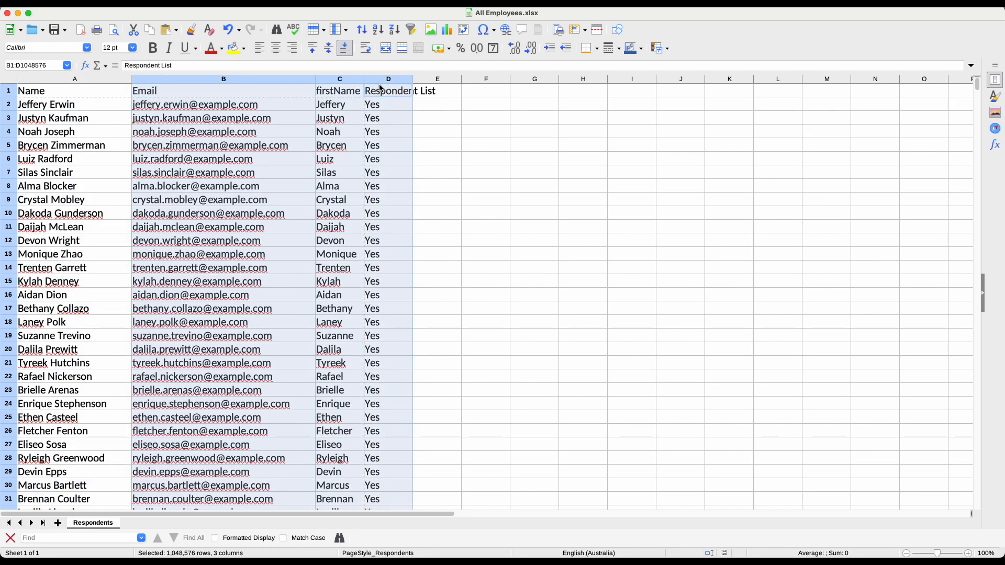
right_click(259, 83)
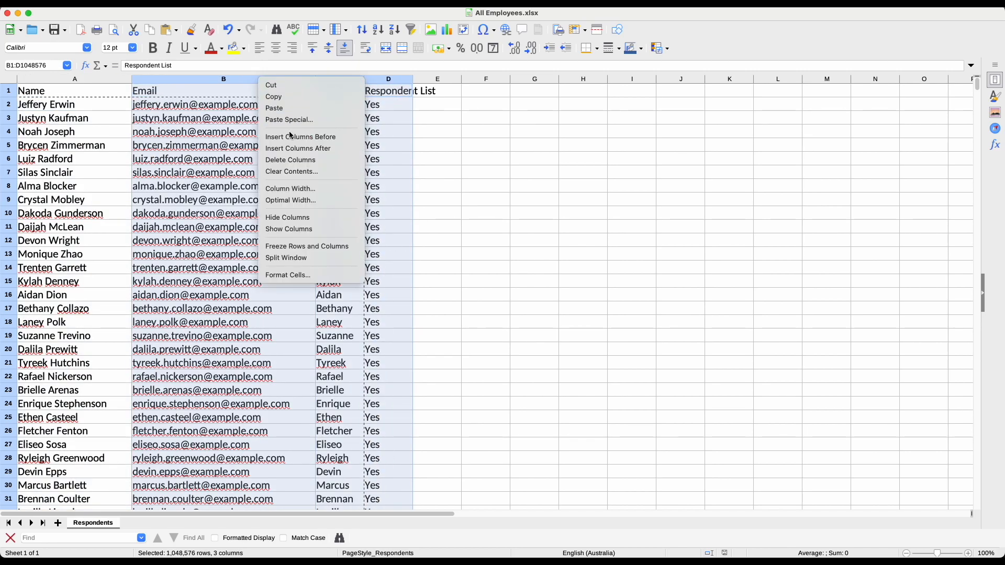
left_click(291, 161)
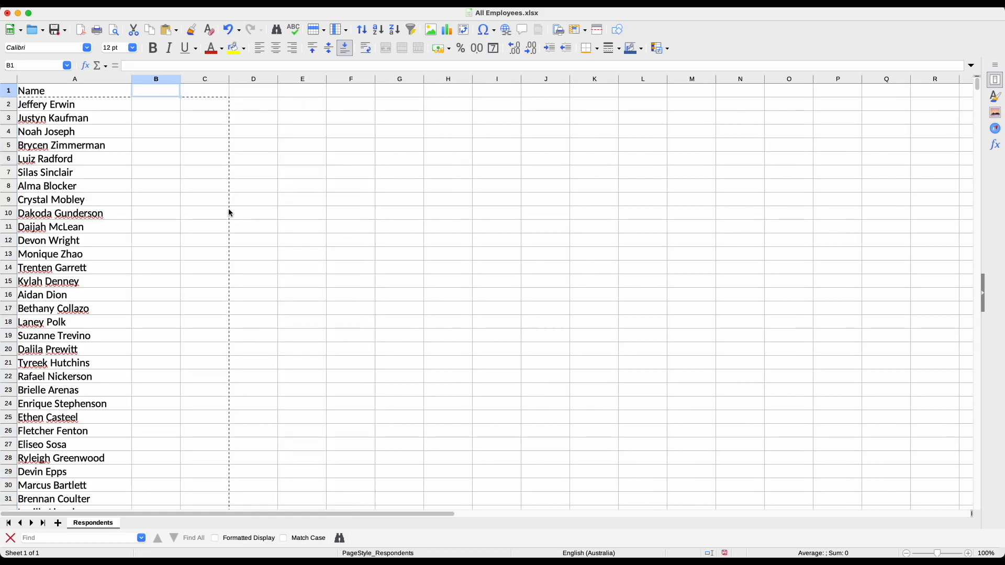
mouse_move(2, 154)
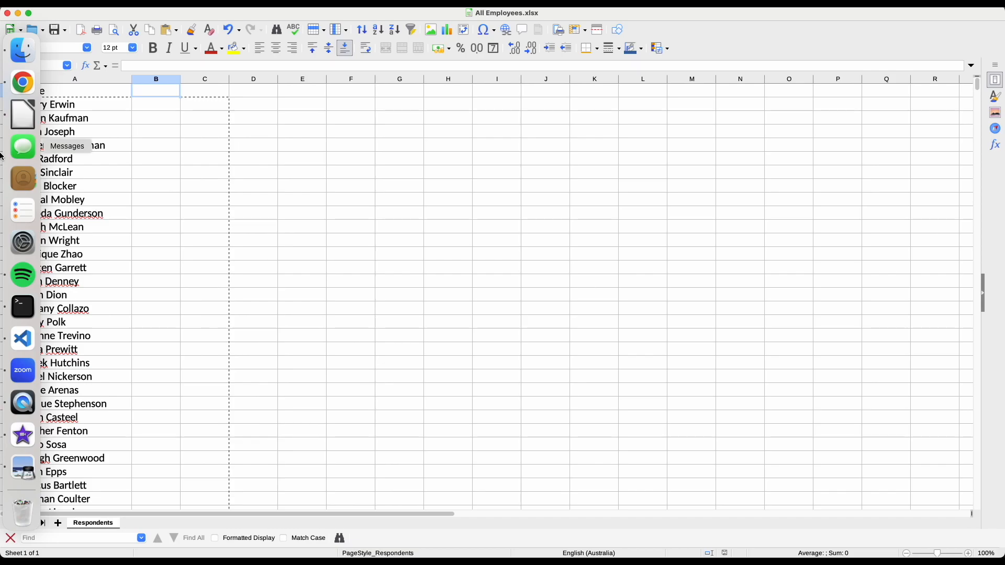
Back in the Polinode window, upload All Employees.xlsx as a new supplementary list
right_click(24, 84)
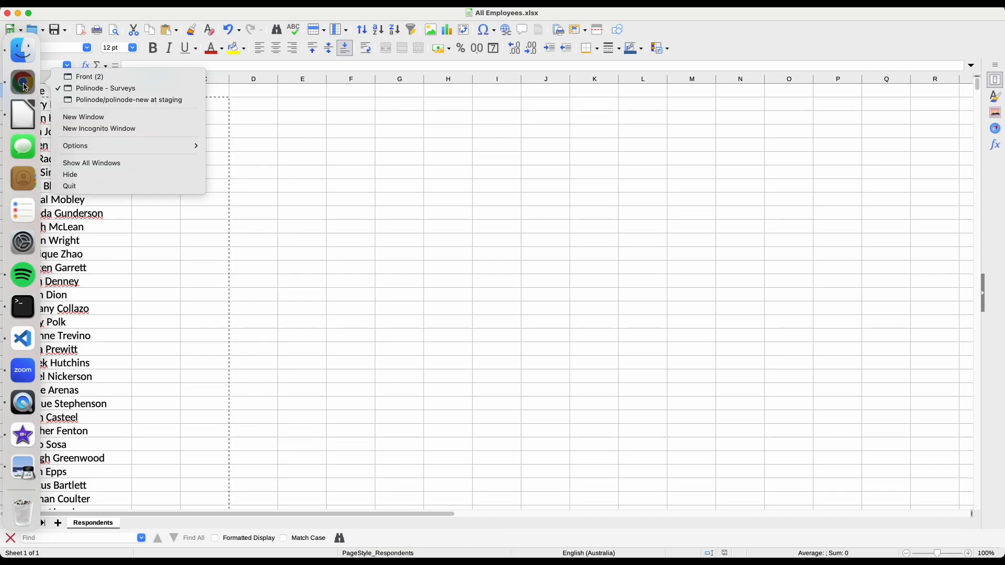
left_click(119, 89)
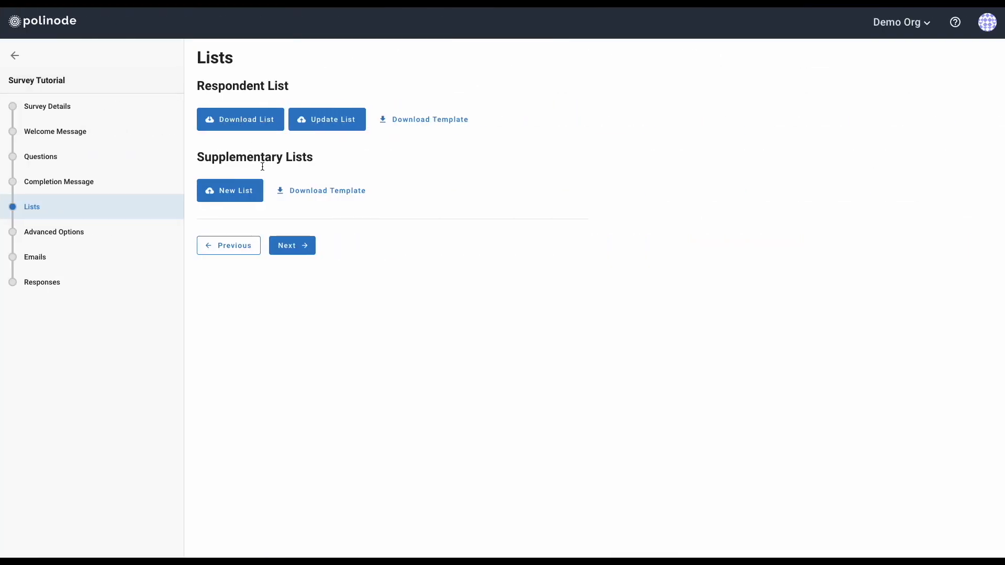
left_click(245, 195)
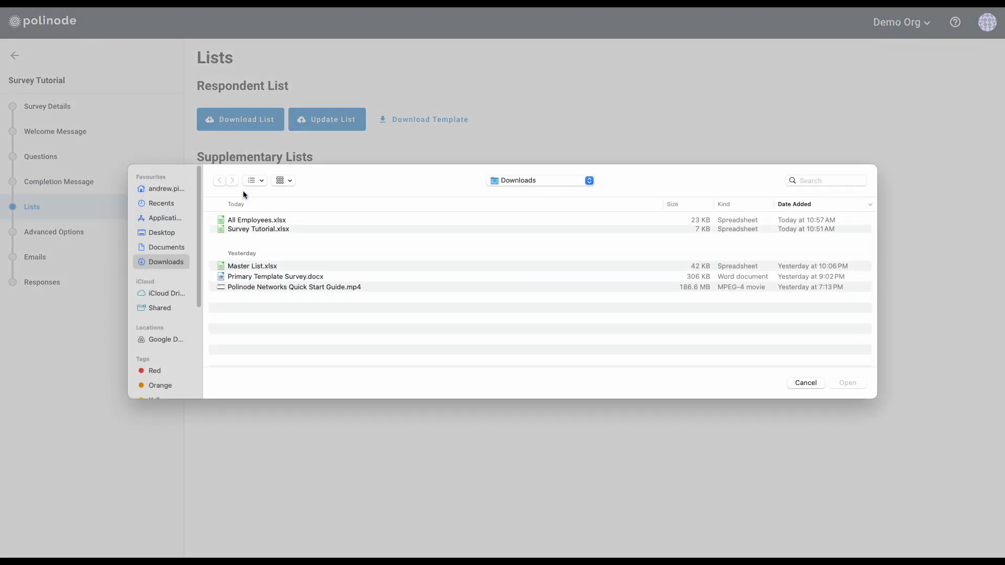
left_click(263, 222)
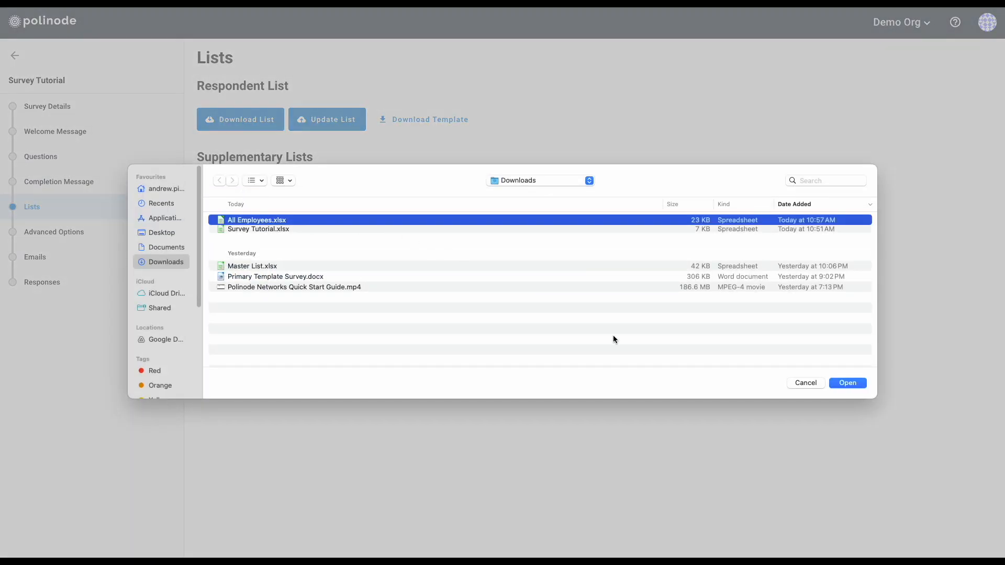
left_click(847, 384)
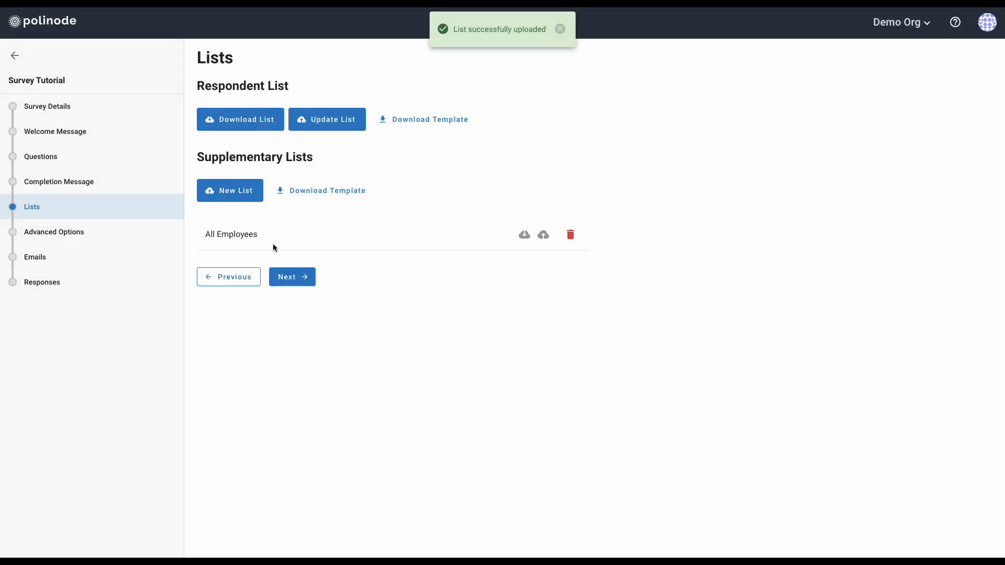
mouse_move(246, 238)
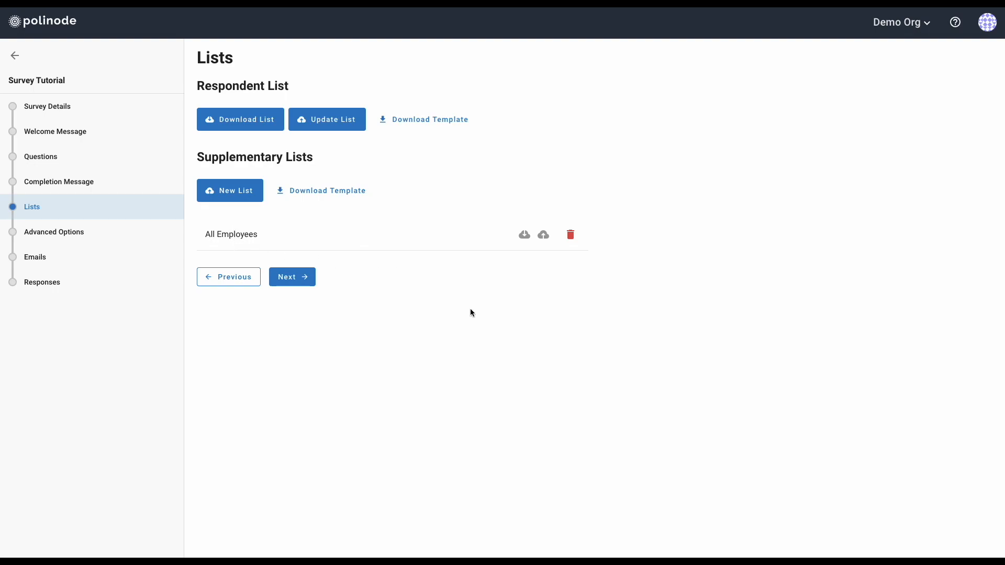
Make the Search and Select question draw its options from the All Employees list
left_click(42, 163)
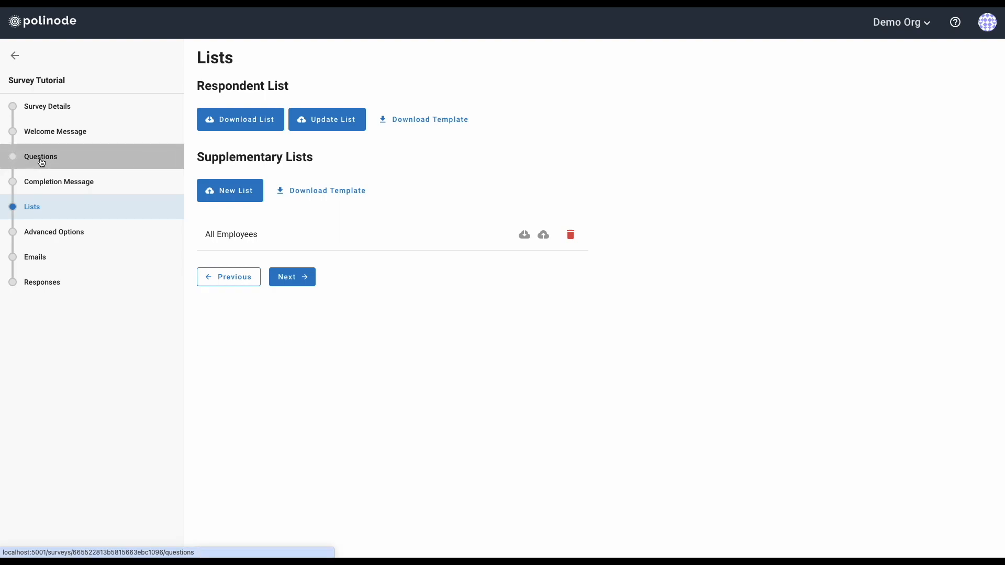
scroll(425, 325, "down", 4)
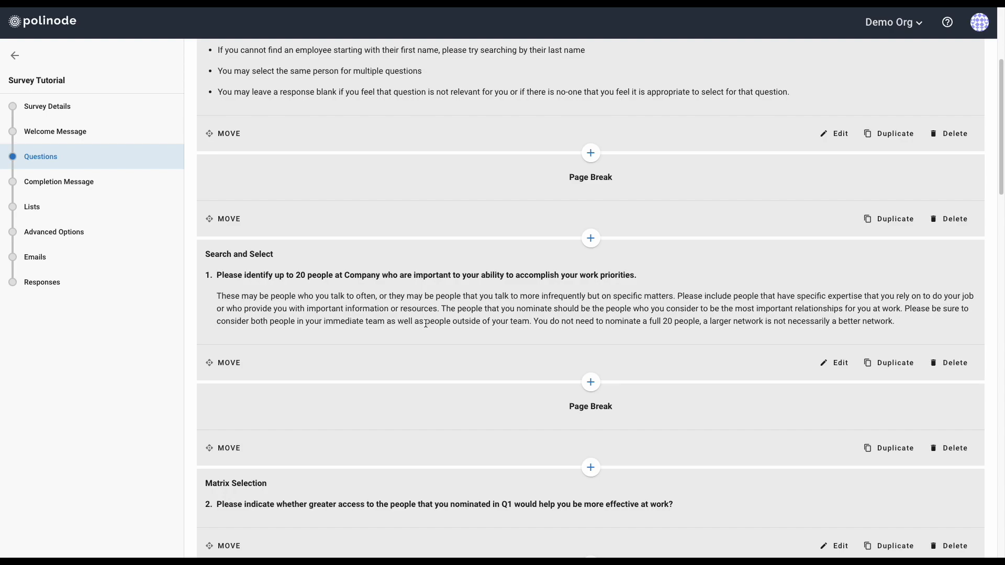
left_click(834, 363)
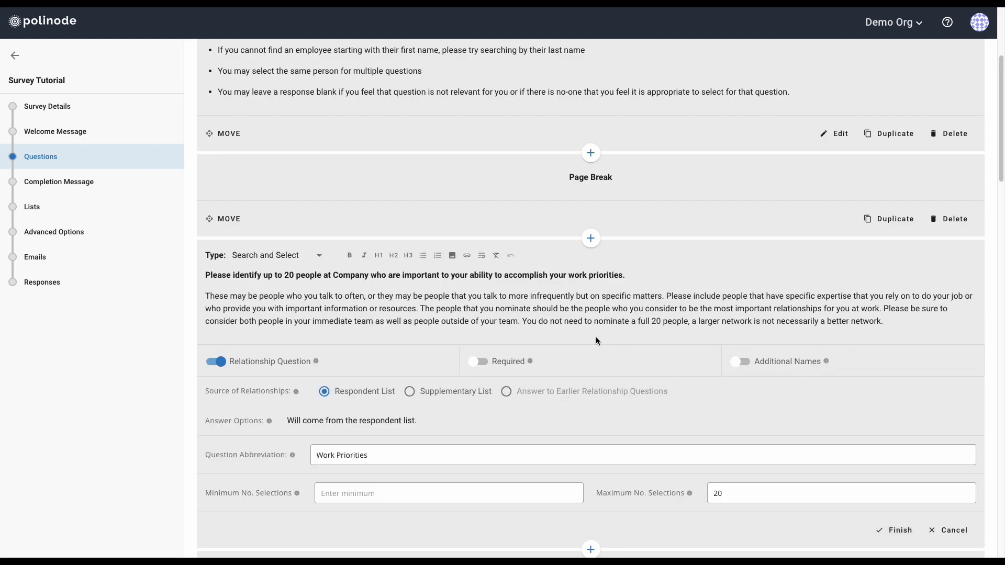
left_click(411, 392)
left_click(804, 151)
left_click(960, 207)
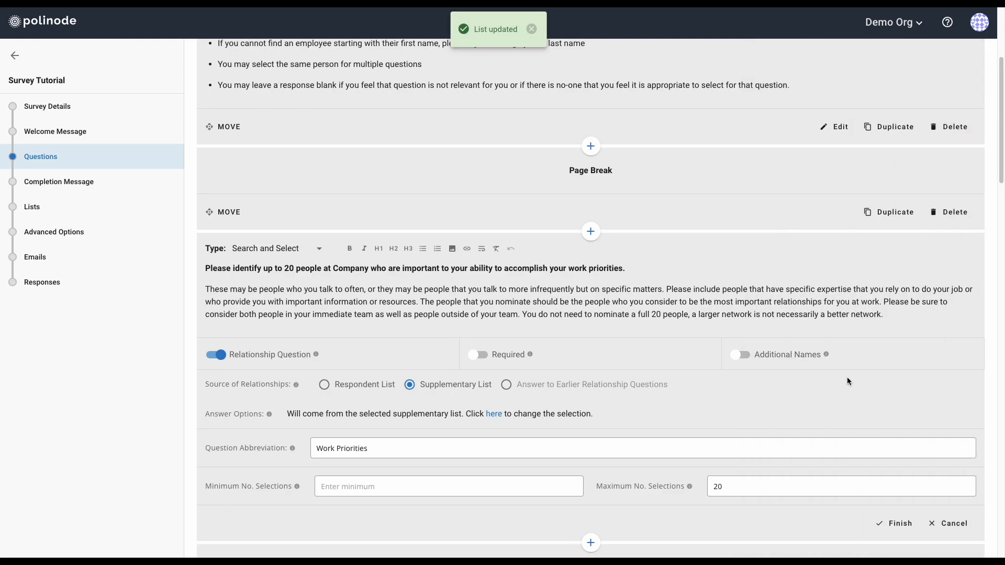
left_click(894, 523)
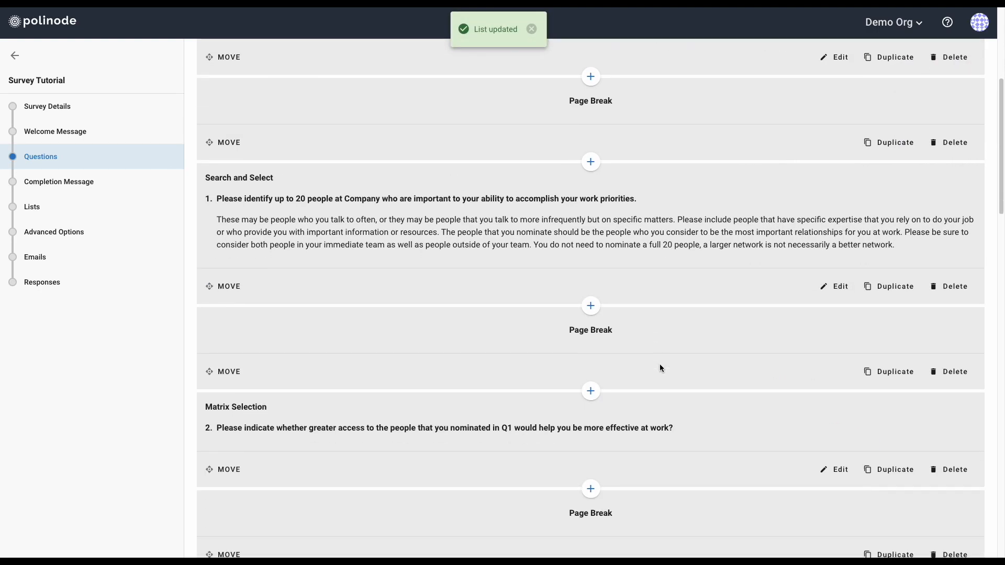
Set question 5's answer source to the All Employees supplementary list and save it
scroll(659, 365, "down", 2)
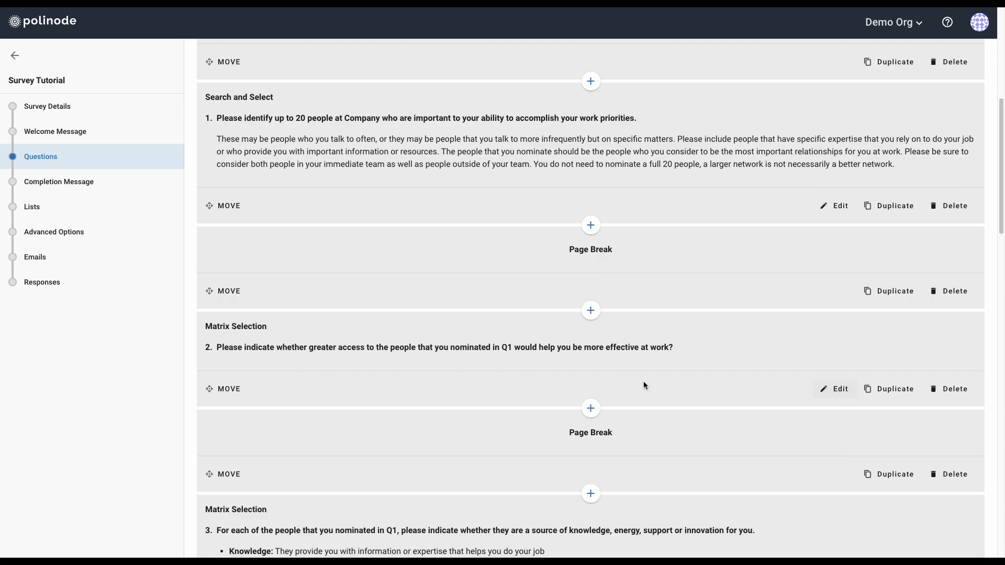
scroll(351, 344, "down", 1)
scroll(351, 345, "down", 10)
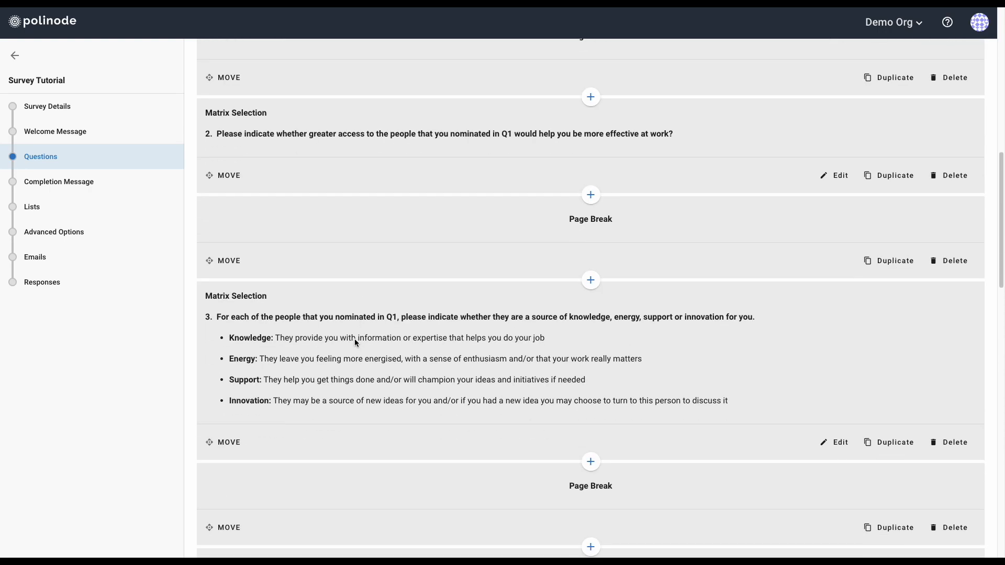
scroll(354, 339, "up", 1)
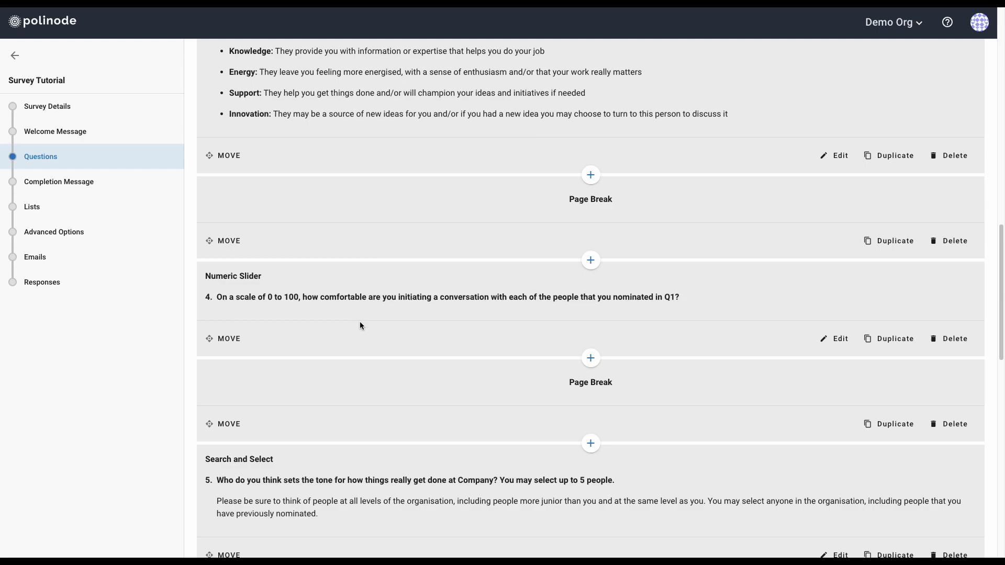
scroll(360, 322, "down", 5)
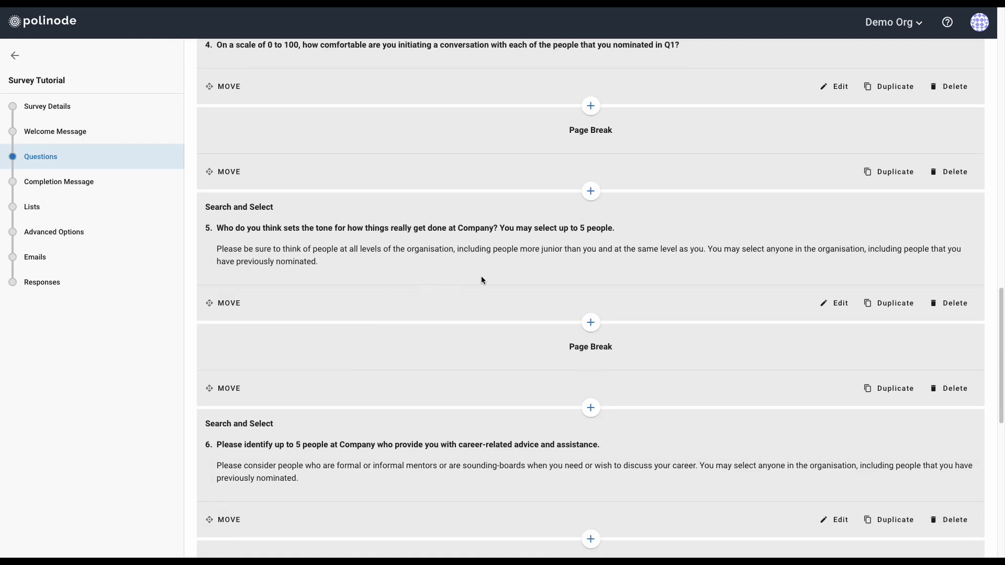
left_click(834, 303)
left_click(430, 333)
left_click(788, 149)
left_click(953, 204)
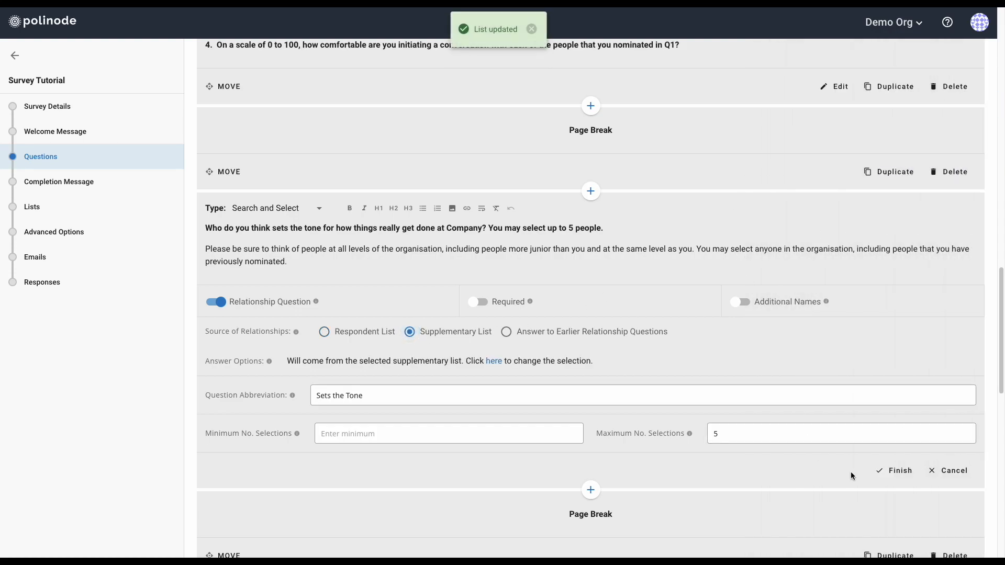
left_click(889, 470)
Set question 6's answer source to the All Employees supplementary list and save it
scroll(696, 376, "down", 3)
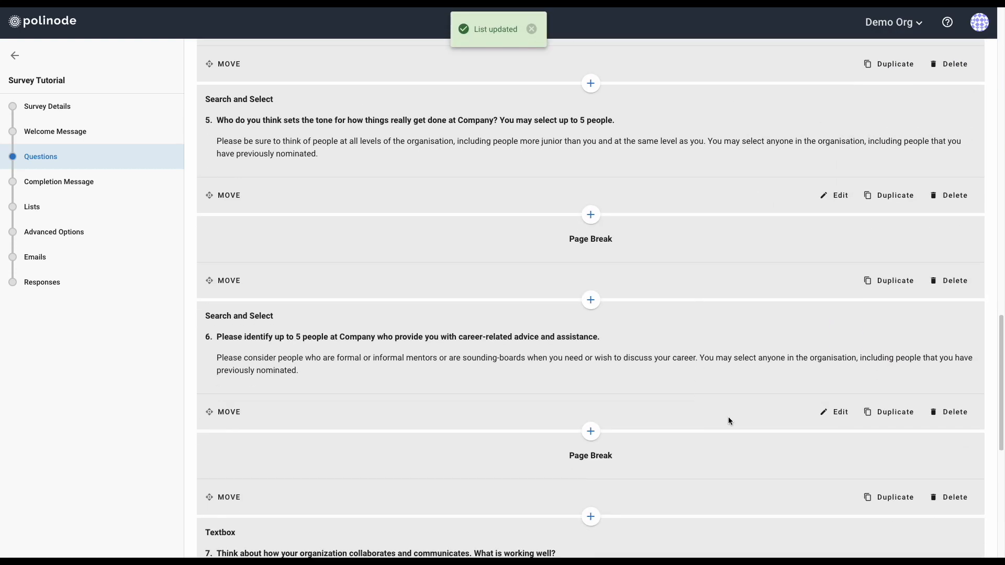
left_click(830, 361)
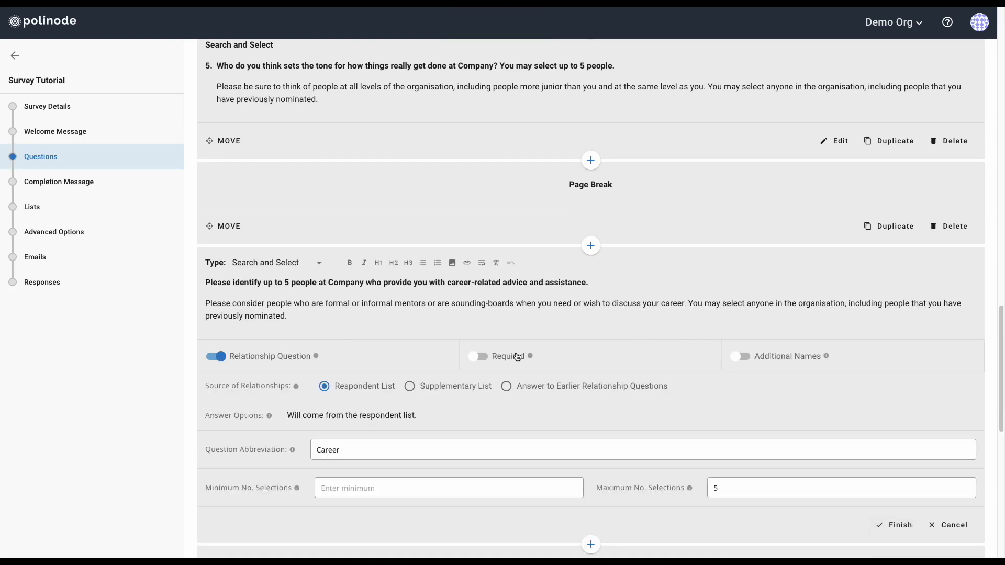
left_click(420, 389)
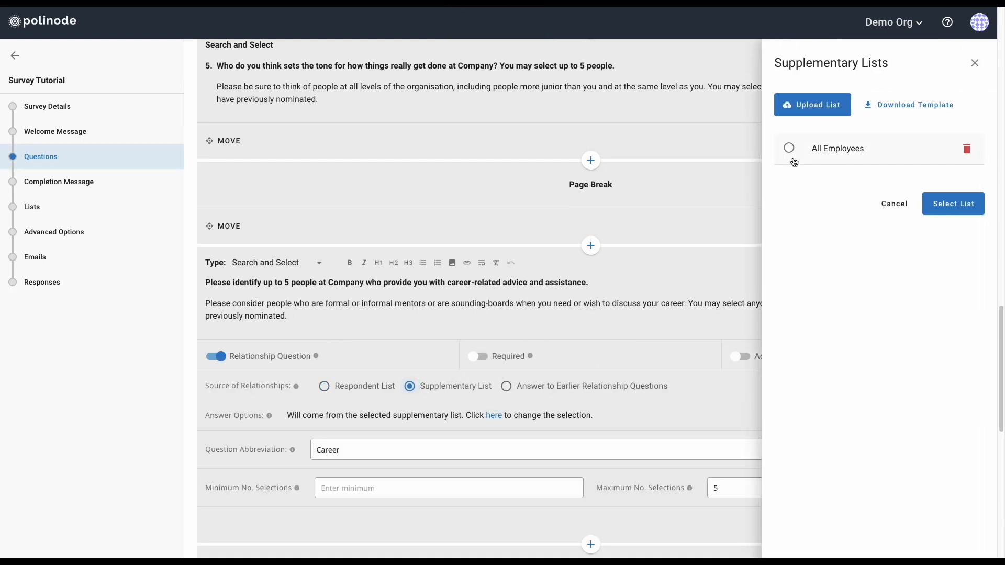
left_click(788, 149)
left_click(966, 210)
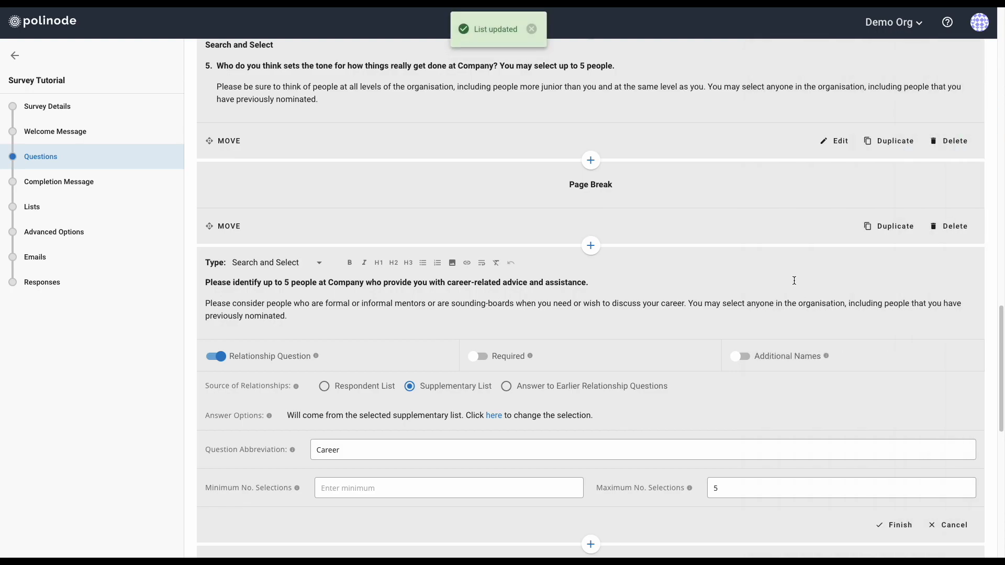
scroll(780, 266, "down", 1)
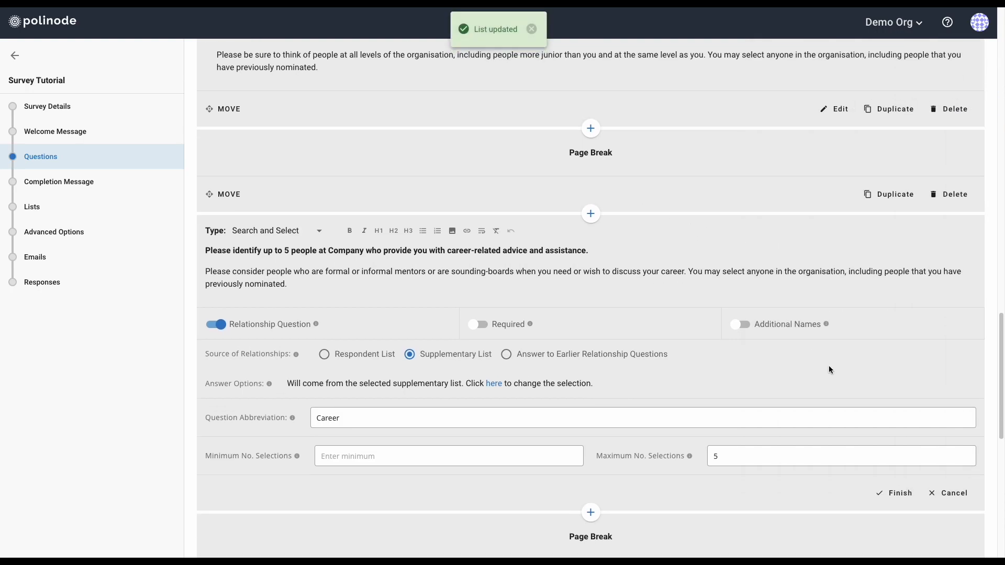
left_click(893, 493)
scroll(855, 375, "up", 15)
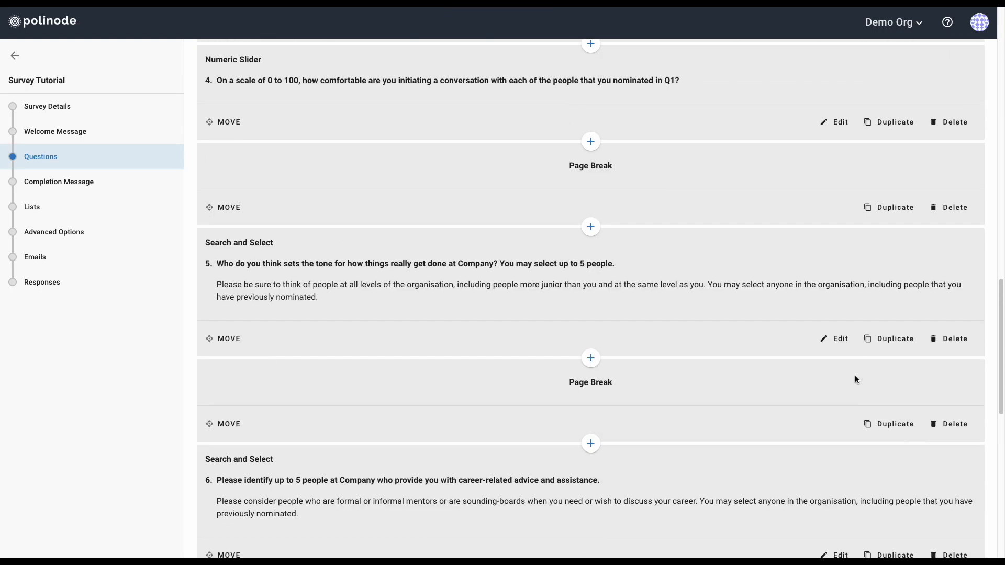
left_click(946, 66)
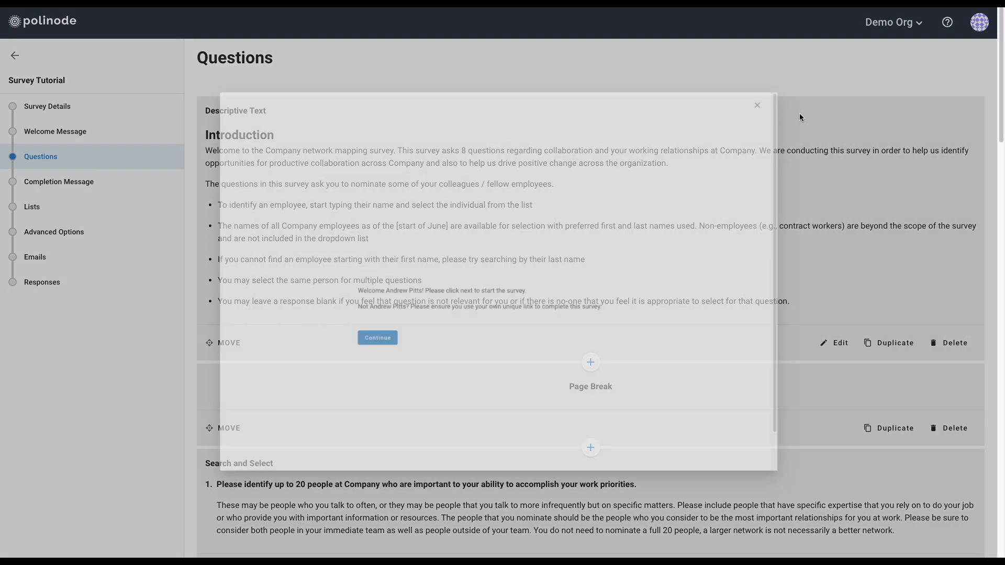
left_click(345, 357)
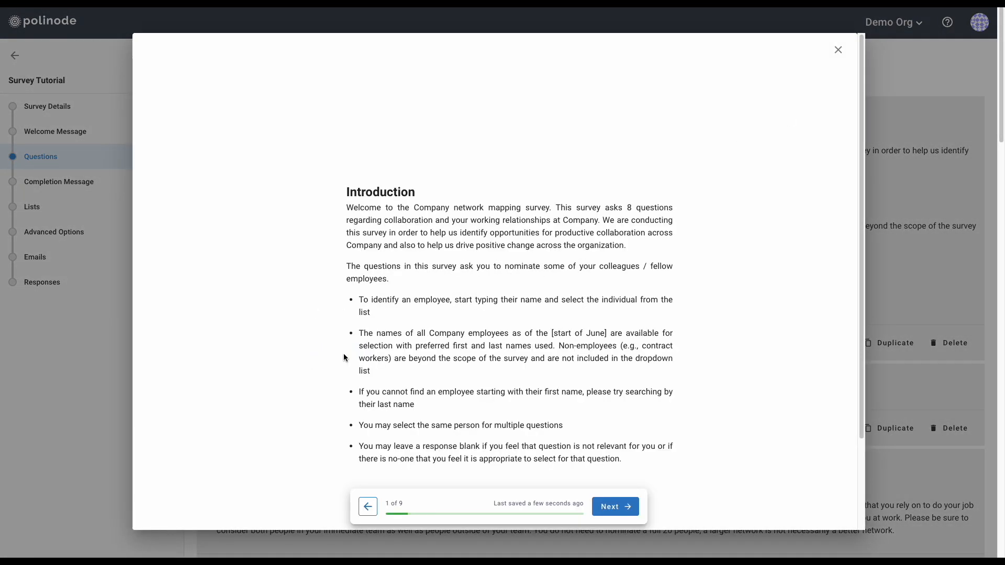
scroll(476, 308, "down", 3)
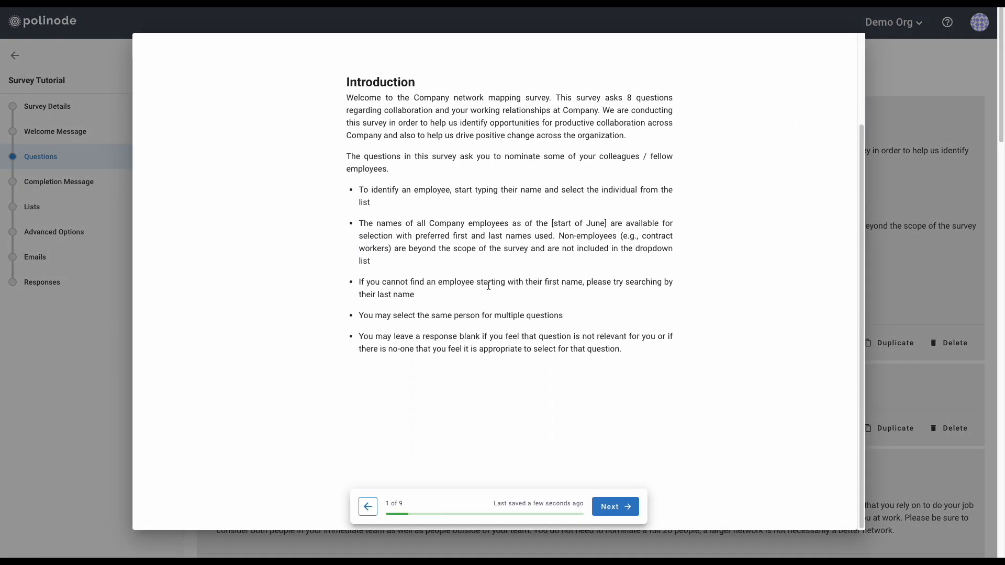
left_click(612, 507)
scroll(523, 294, "down", 2)
scroll(523, 296, "down", 10)
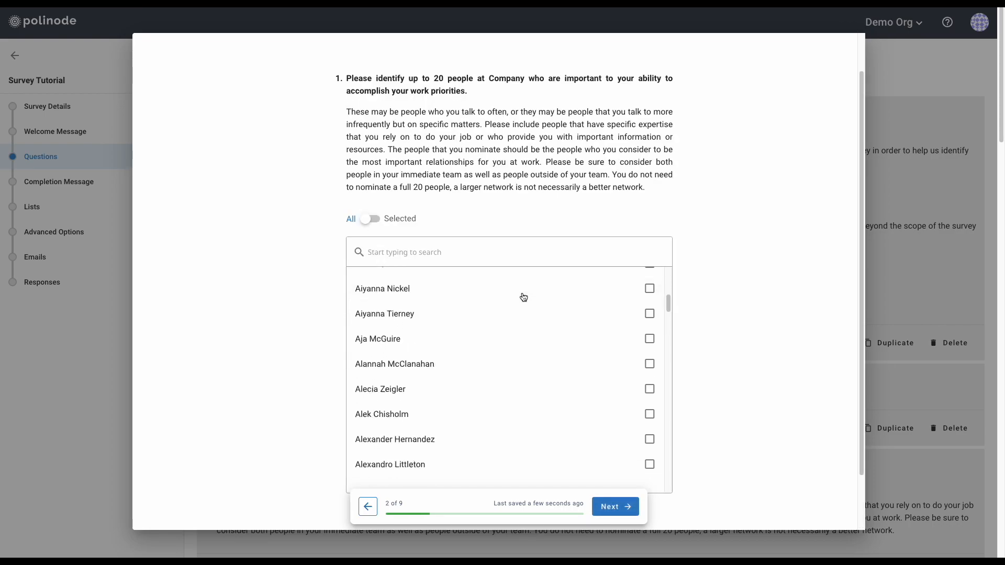
scroll(523, 298, "down", 5)
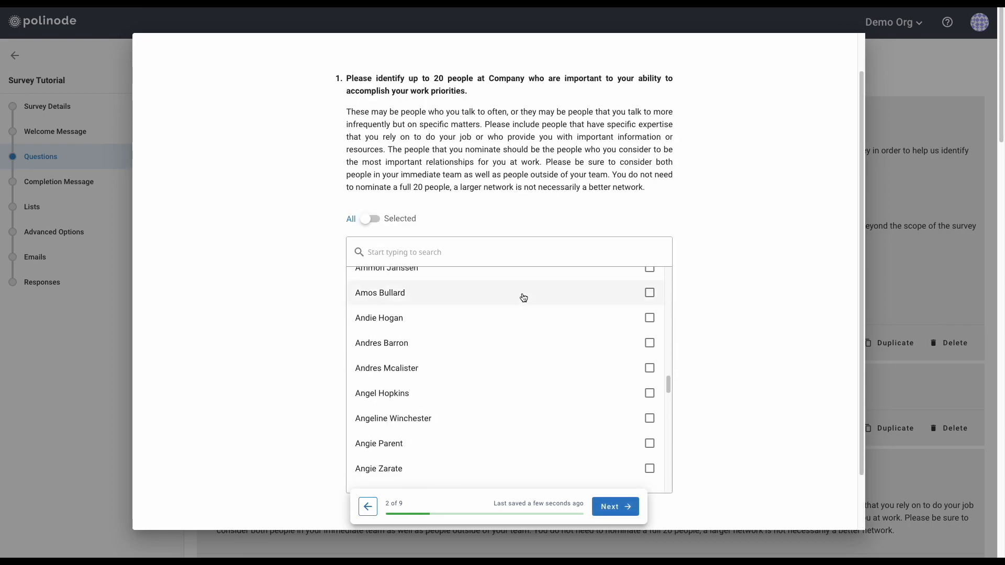
scroll(523, 298, "up", 8)
scroll(524, 298, "up", 4)
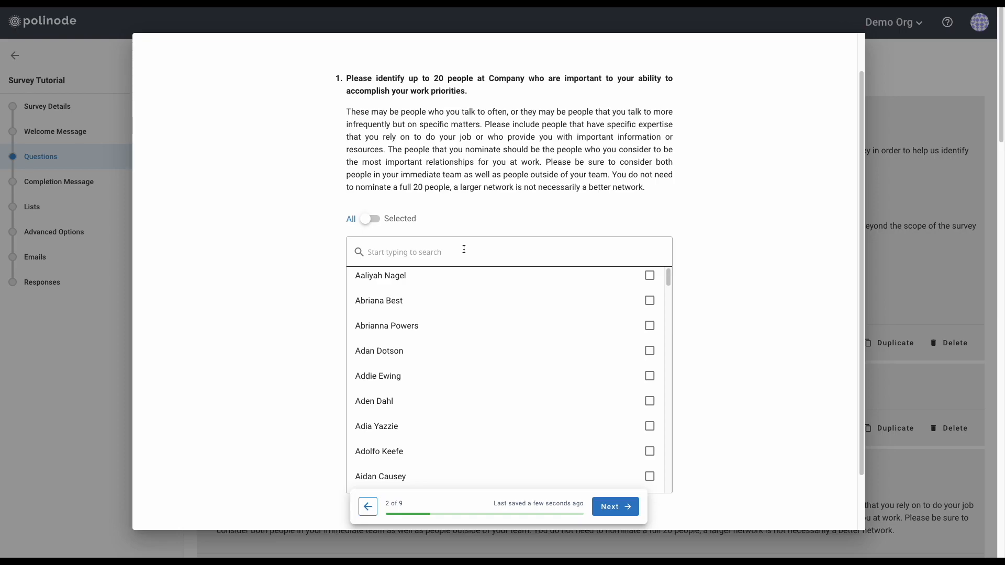
scroll(715, 238, "up", 1)
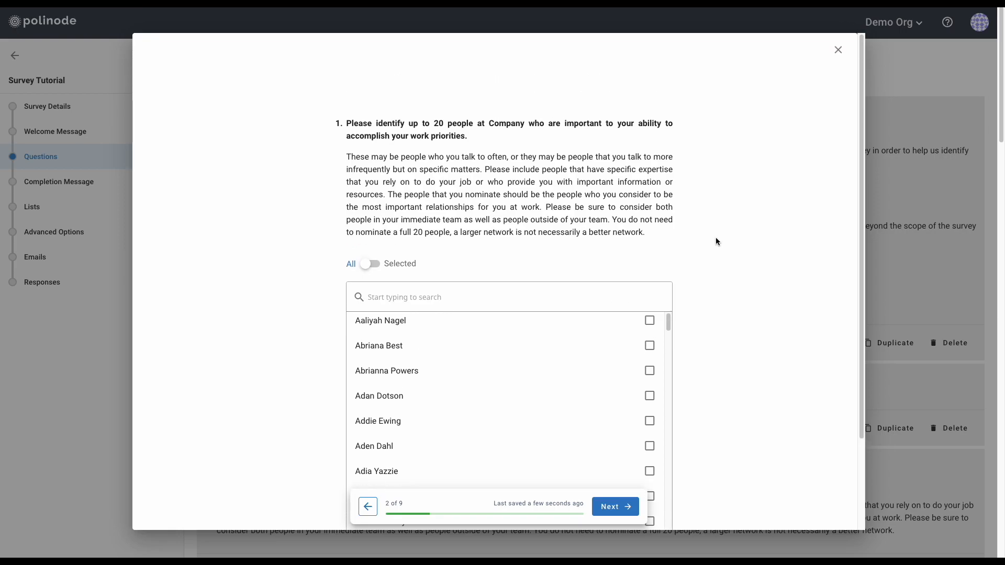
left_click(838, 50)
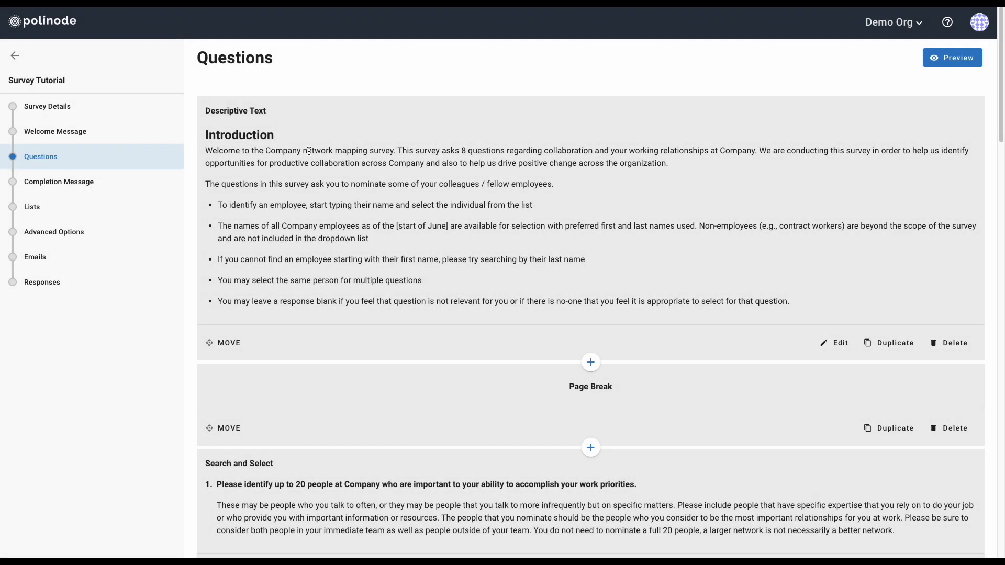
Check the survey's Lists, then move on to the Advanced Options step
left_click(44, 210)
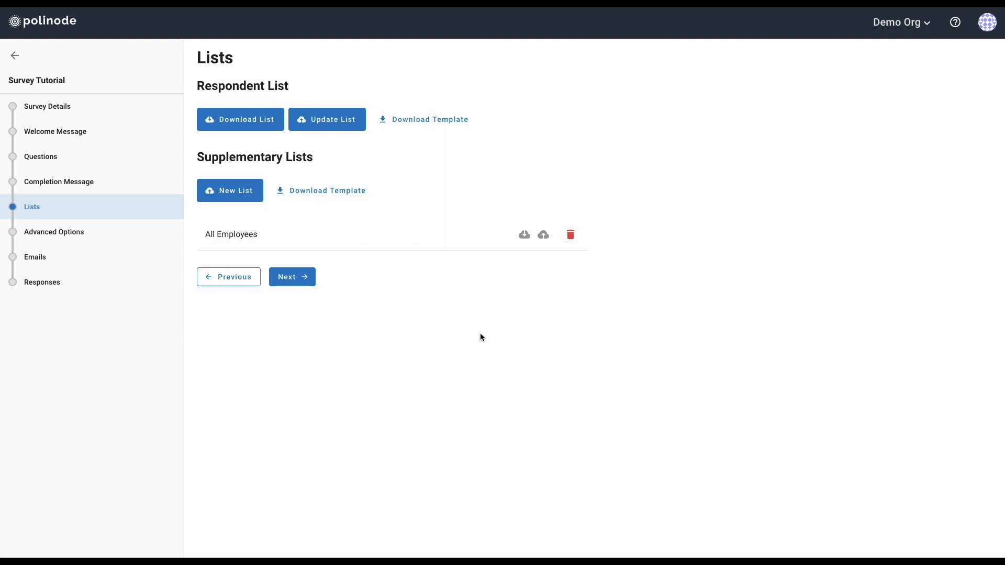
left_click(57, 236)
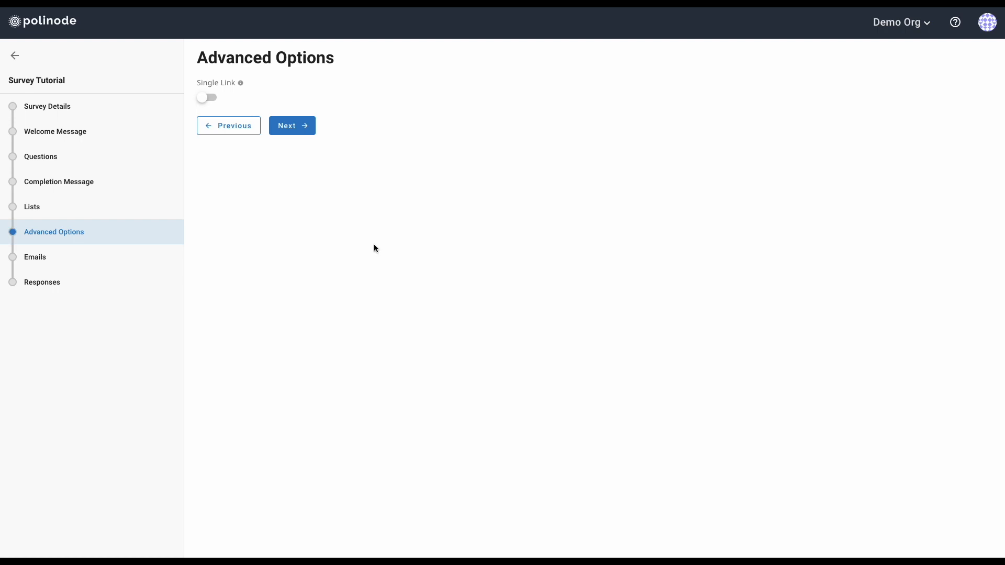
Switch Single Link on, revealing the survey link, 50000 respondent limit and identification settings
left_click(212, 99)
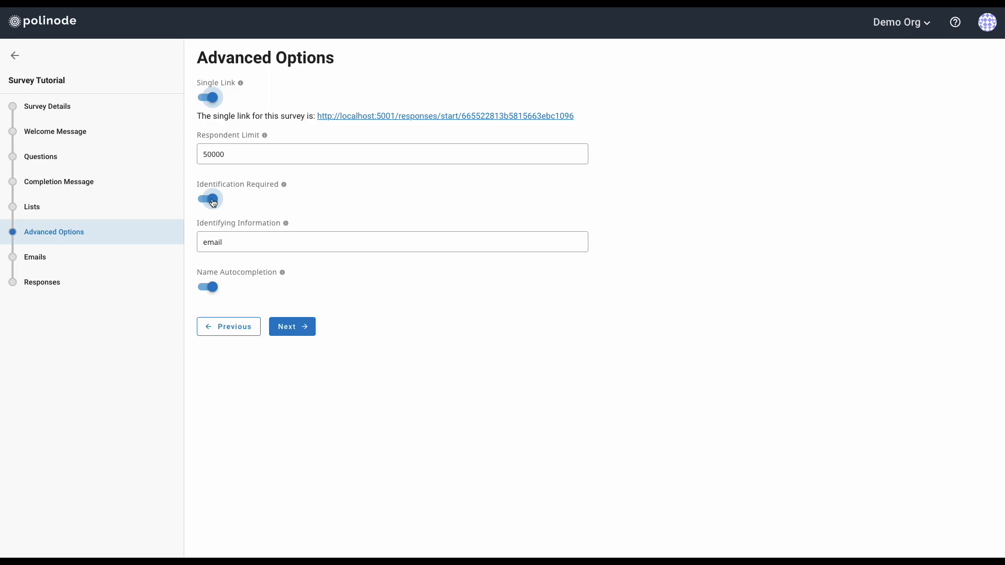
Switch Single Link off again, hiding the survey link and its settings
left_click(235, 242)
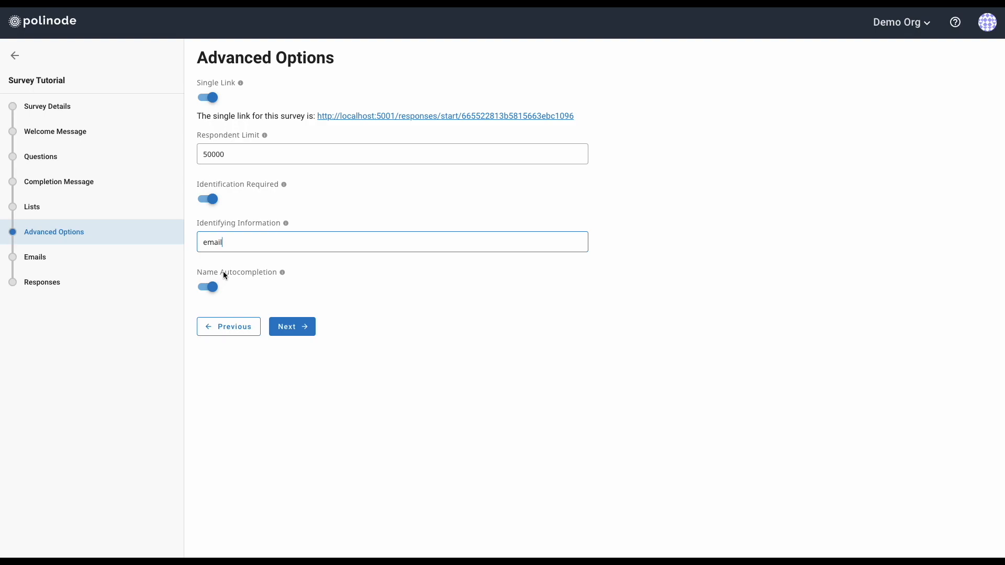
left_click(205, 99)
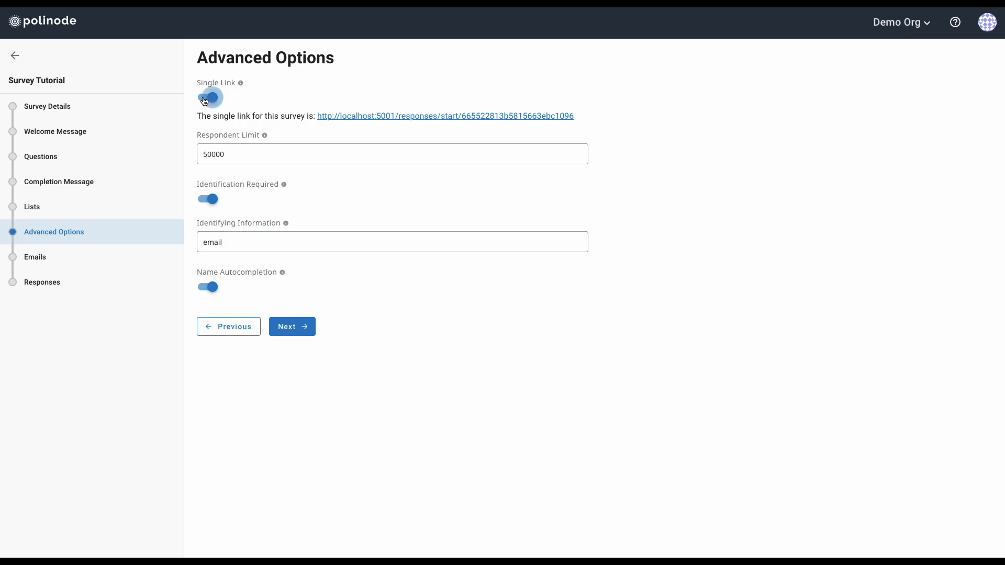
left_click(204, 100)
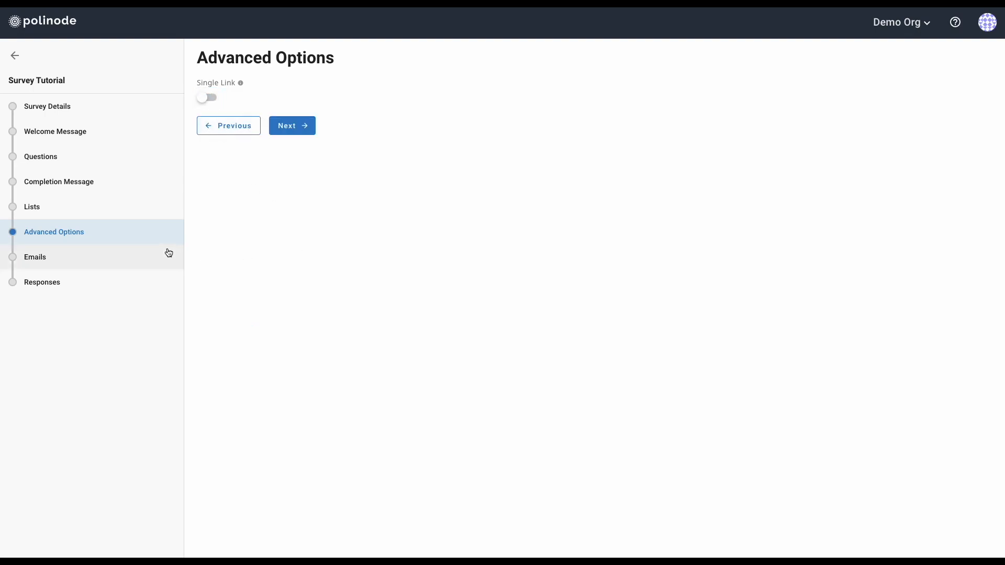
Open the Emails step with the invitation subject and message for 50 respondents
left_click(38, 260)
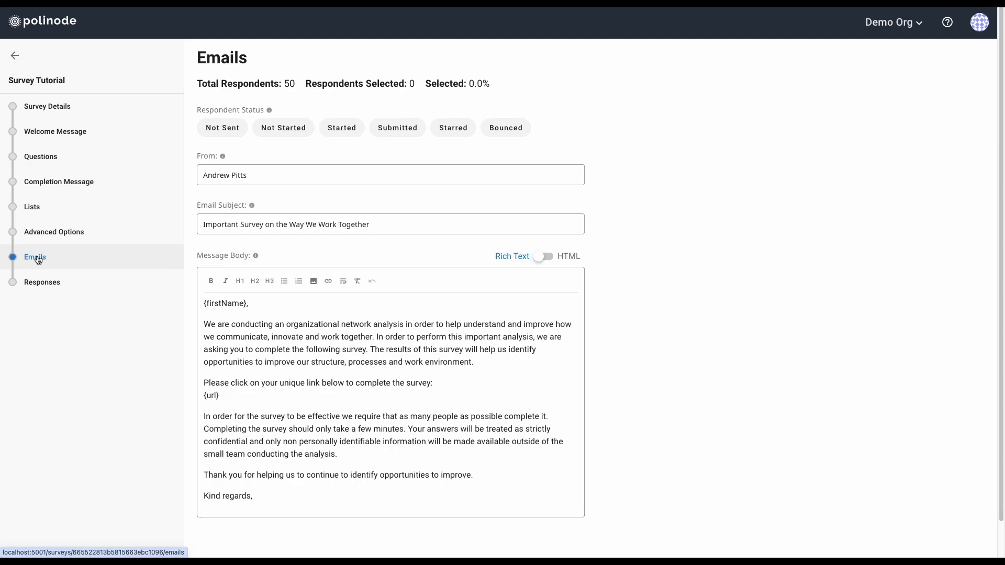
Try the Not Started, Started and Submitted filters, ending with all 50 Not Sent respondents selected
left_click(226, 129)
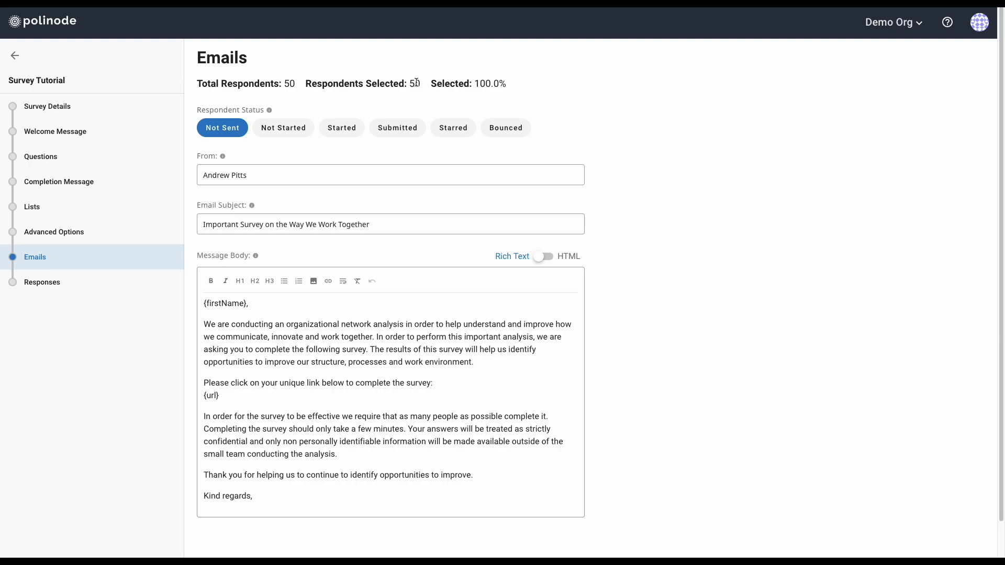
left_click(219, 131)
left_click(281, 129)
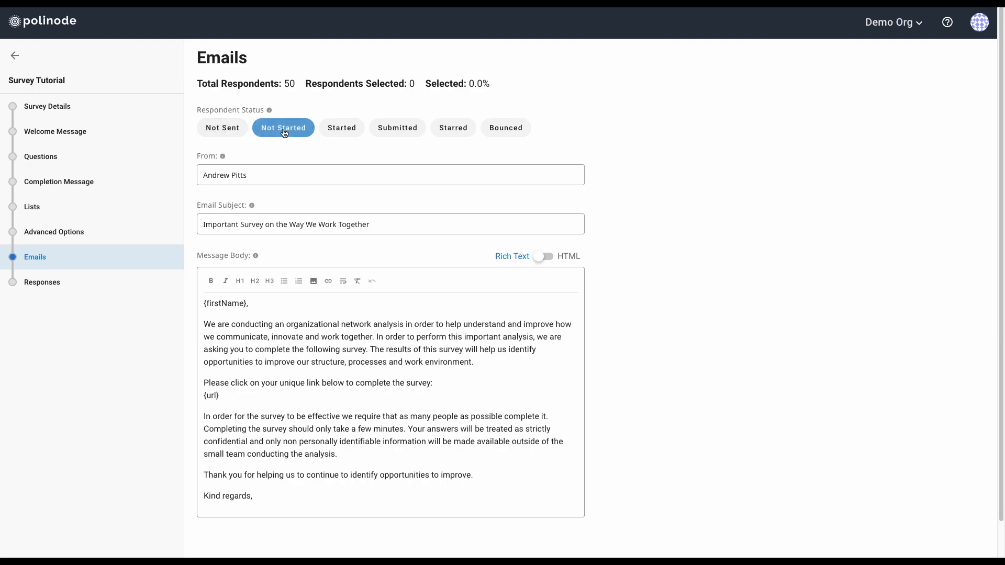
left_click(330, 131)
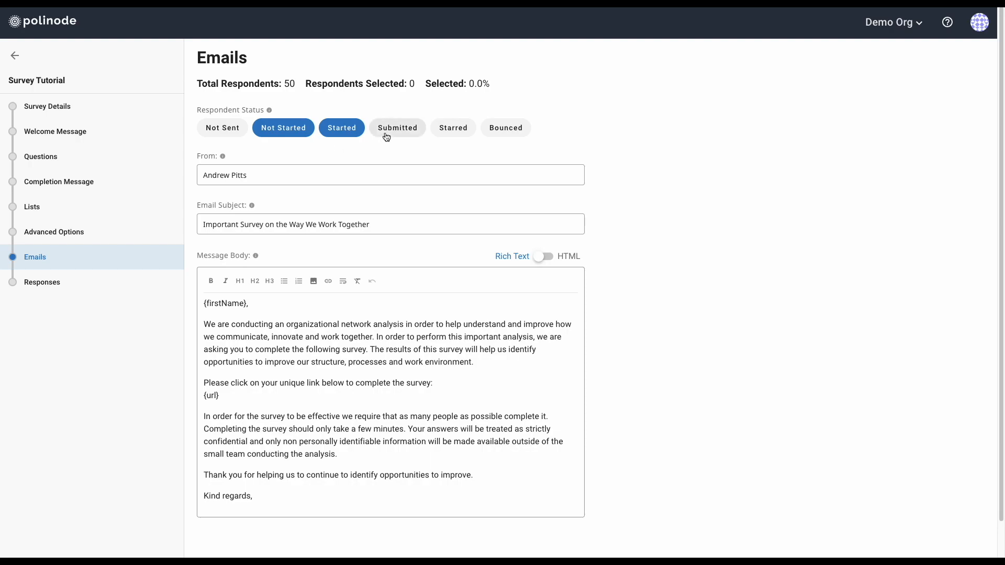
left_click(288, 134)
left_click(327, 135)
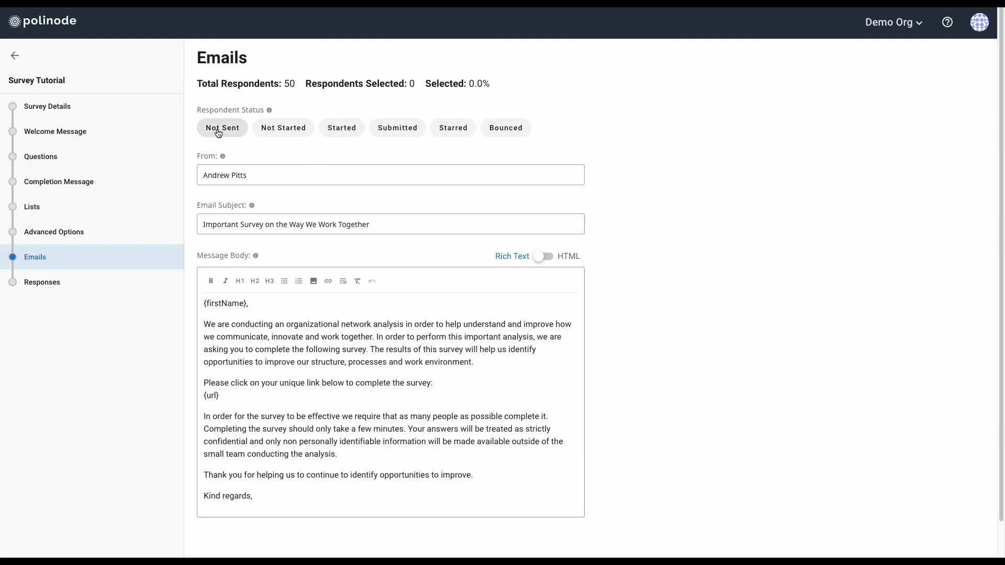
left_click(409, 135)
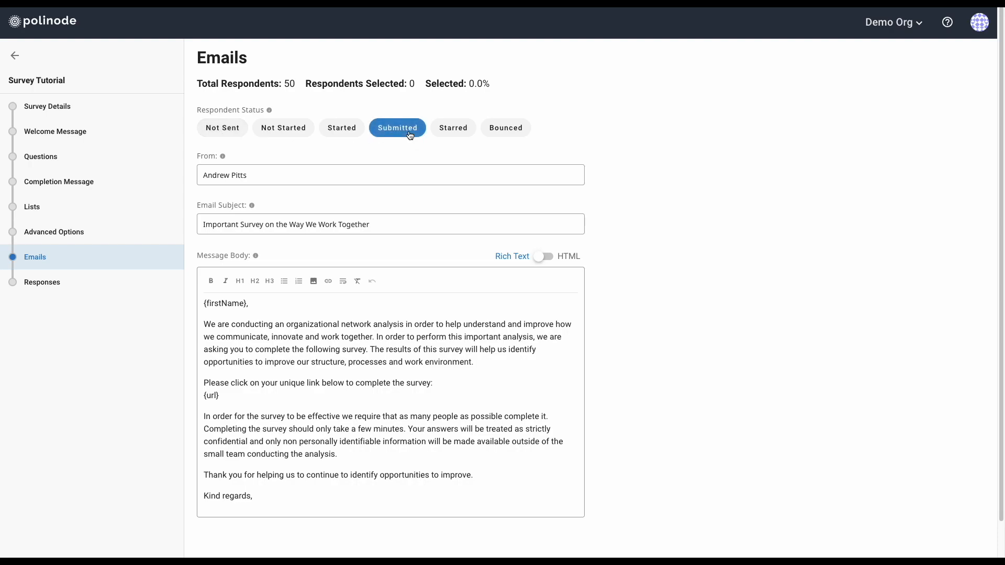
left_click(409, 135)
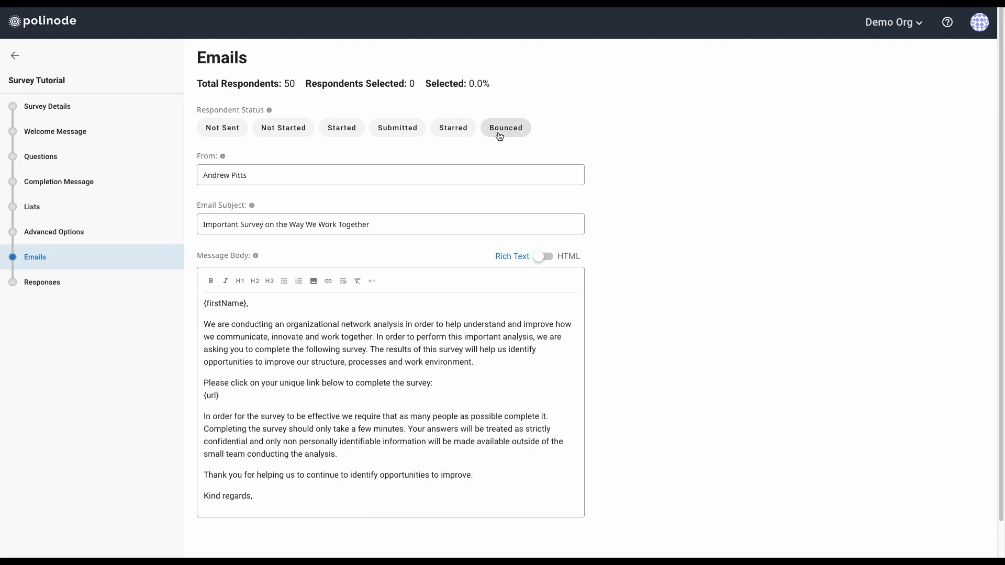
left_click(213, 128)
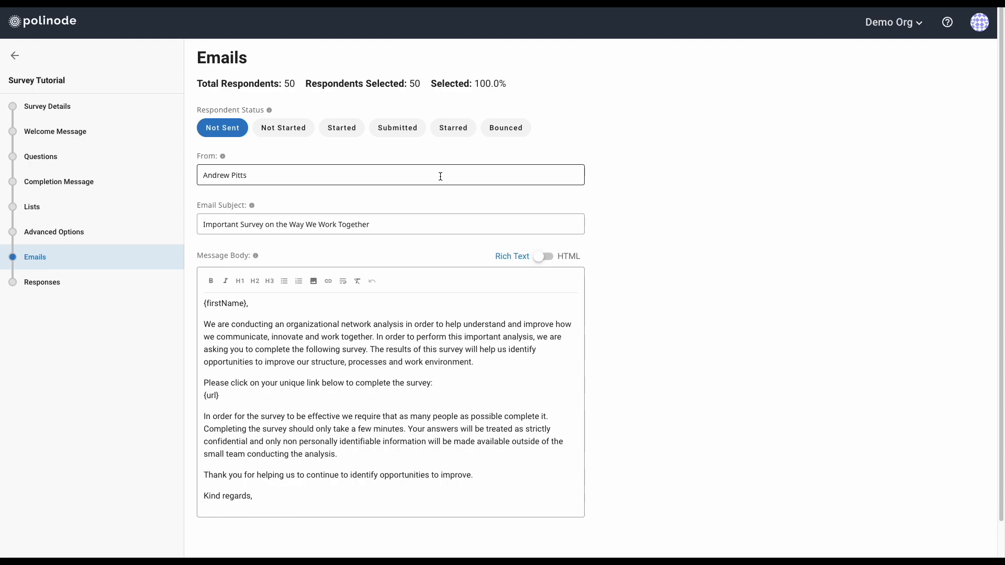
Review the invitation email's sender name and subject line
left_click(274, 176)
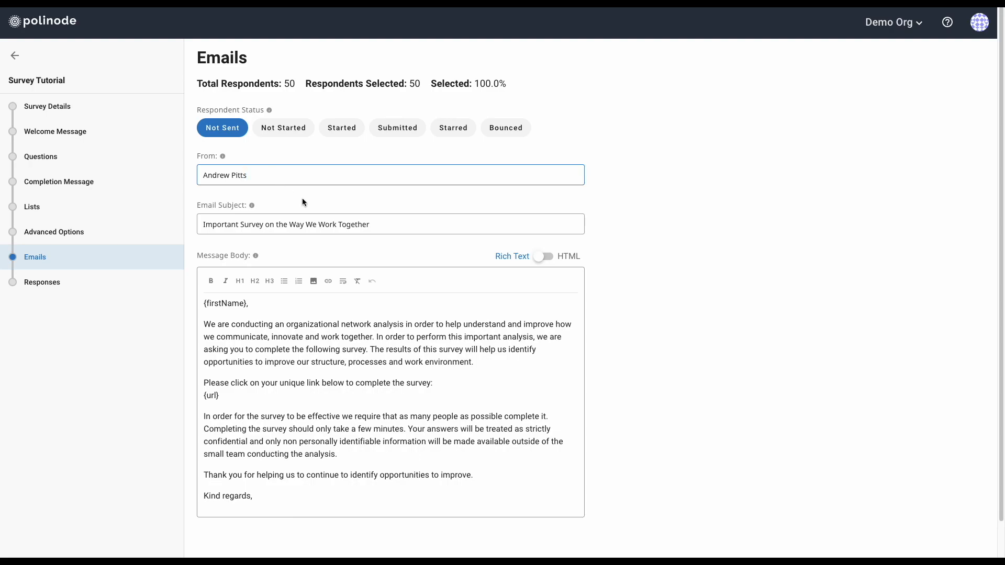
left_click(377, 225)
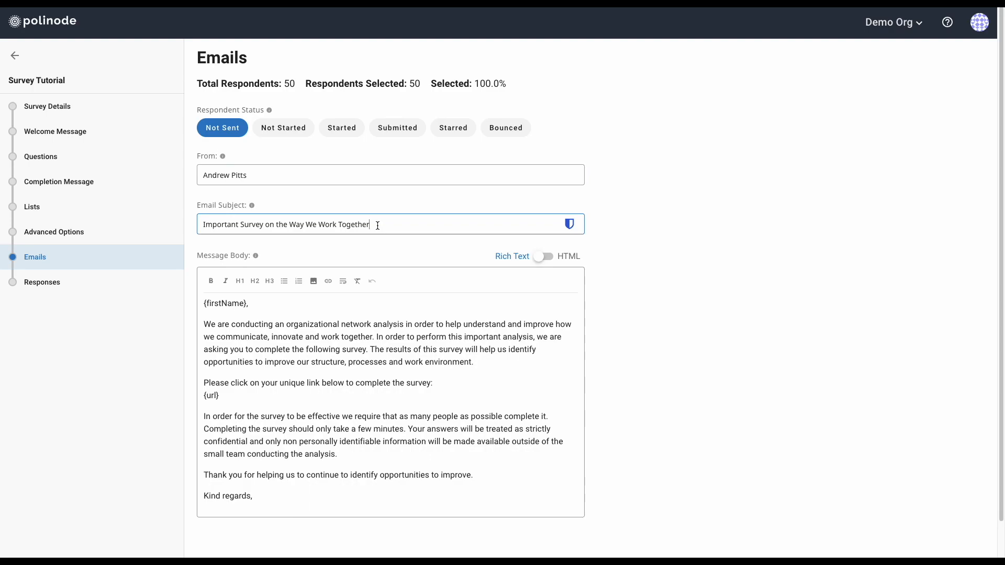
scroll(382, 233, "down", 1)
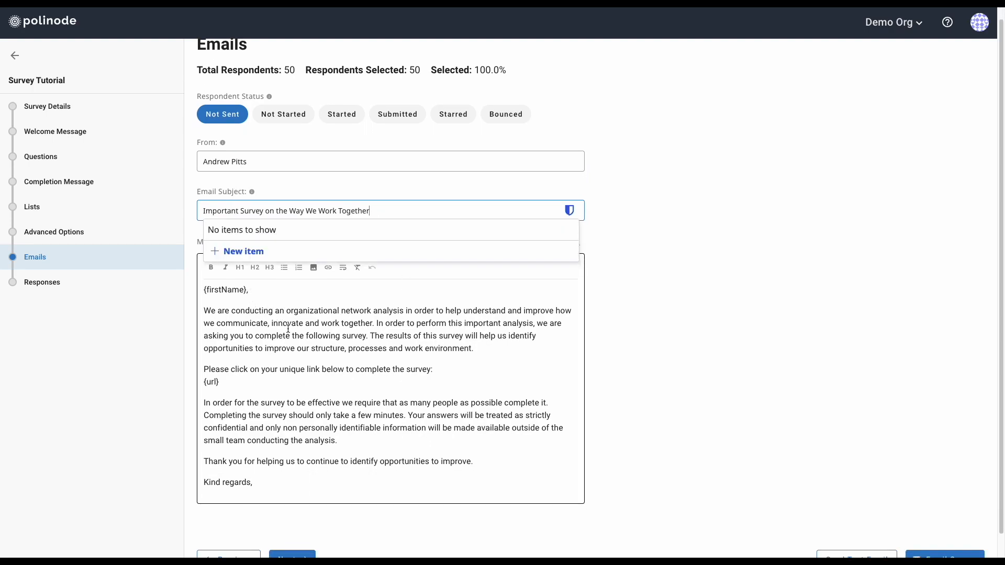
Add the sender's first name on a new line below 'Kind regards,' in the message body
left_click(424, 348)
scroll(609, 363, "down", 1)
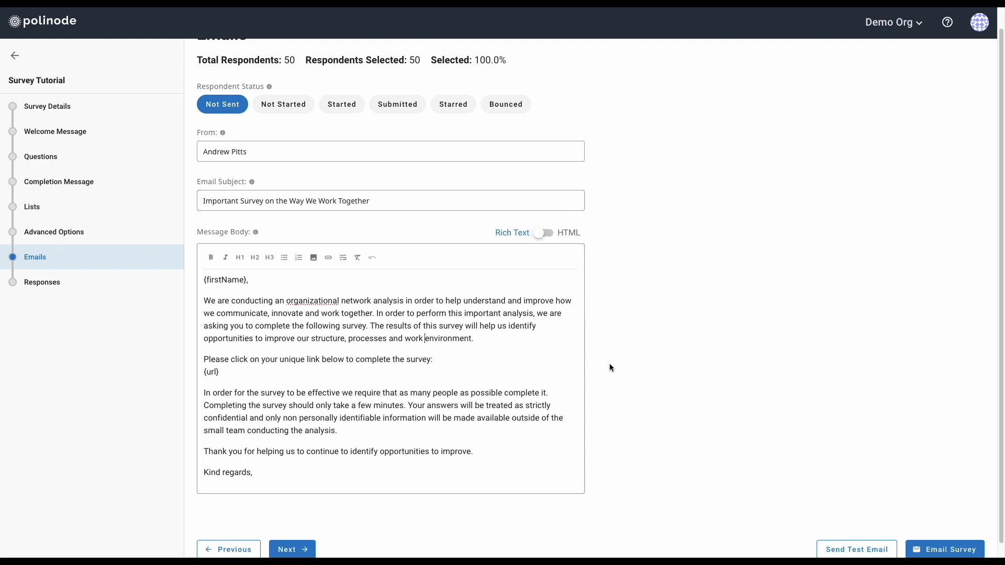
scroll(322, 390, "down", 1)
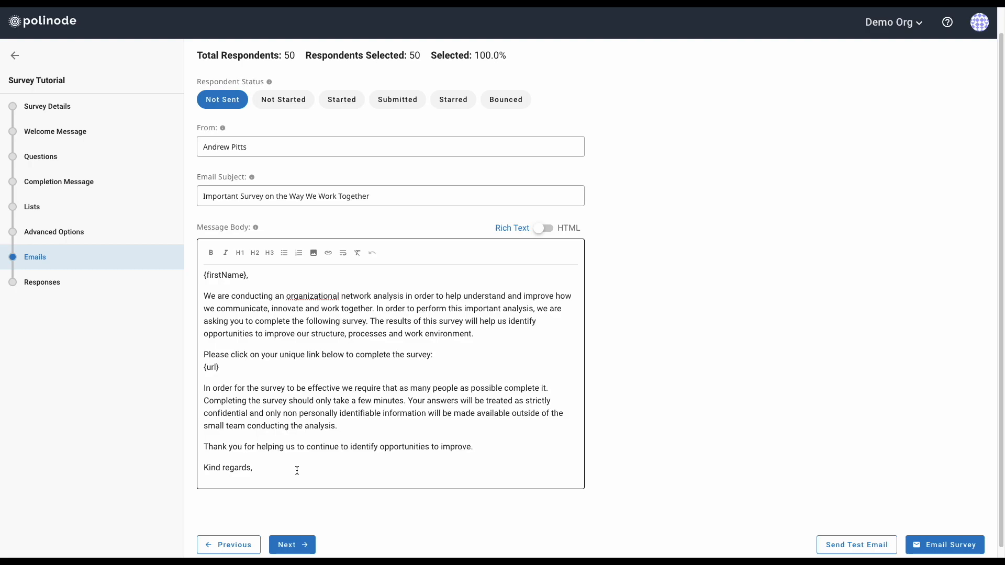
key("Return")
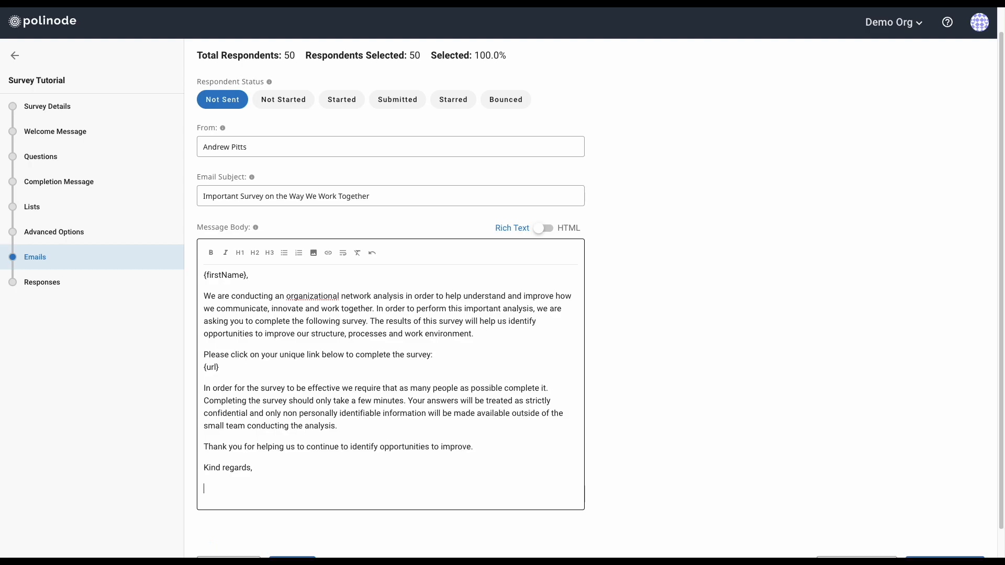
type("Andrew")
left_click(278, 310)
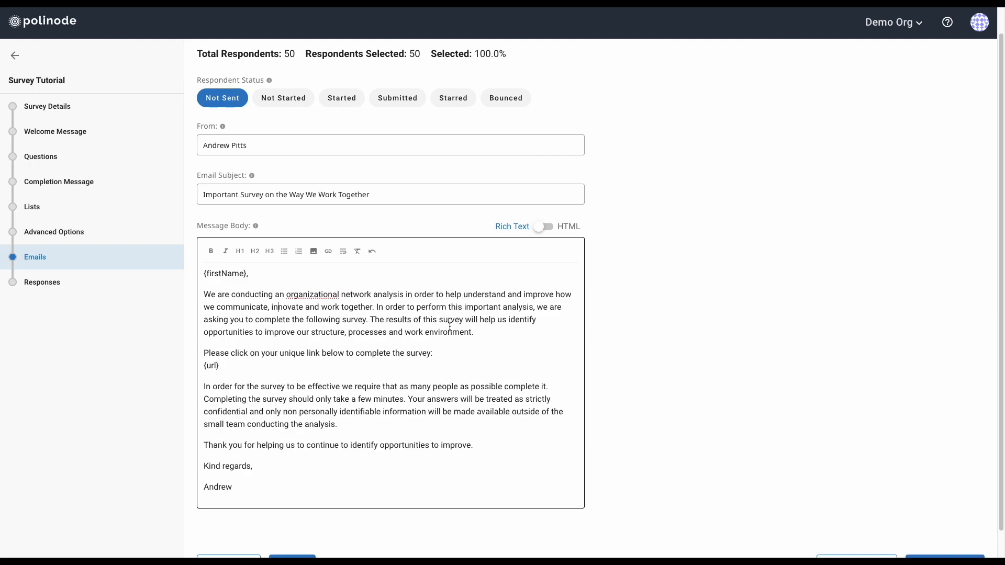
scroll(449, 327, "down", 1)
scroll(449, 327, "up", 2)
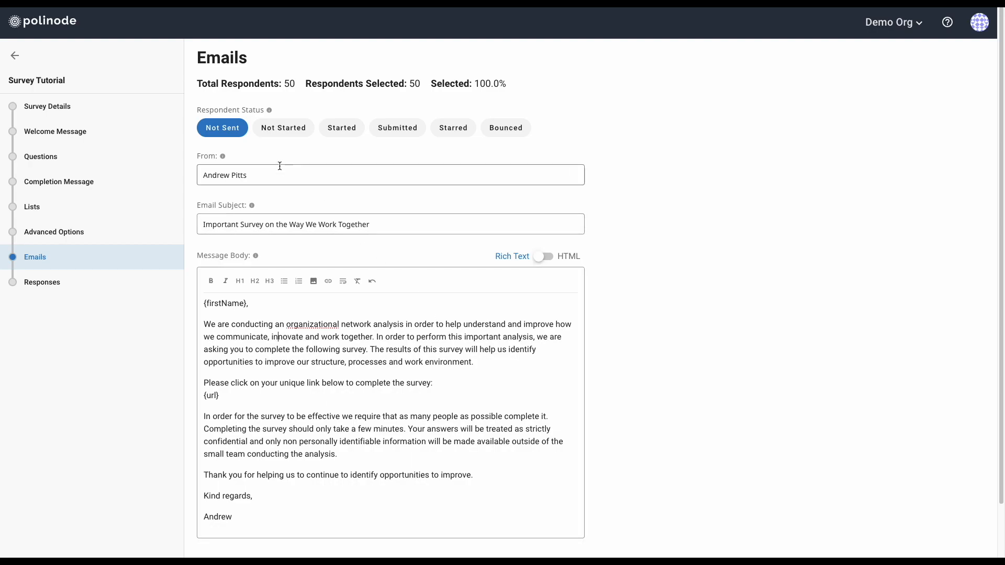
scroll(740, 306, "down", 1)
scroll(741, 302, "down", 2)
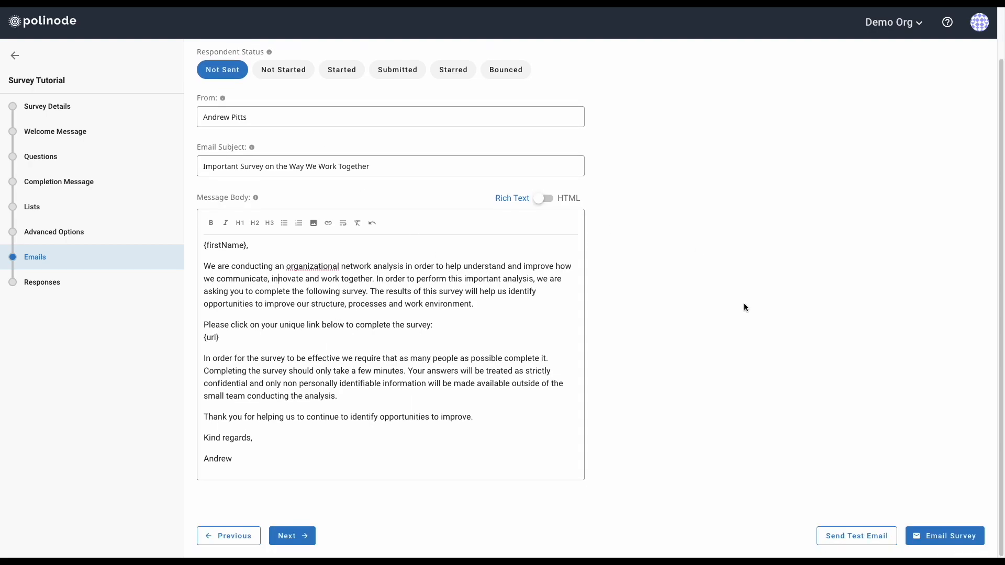
left_click(855, 539)
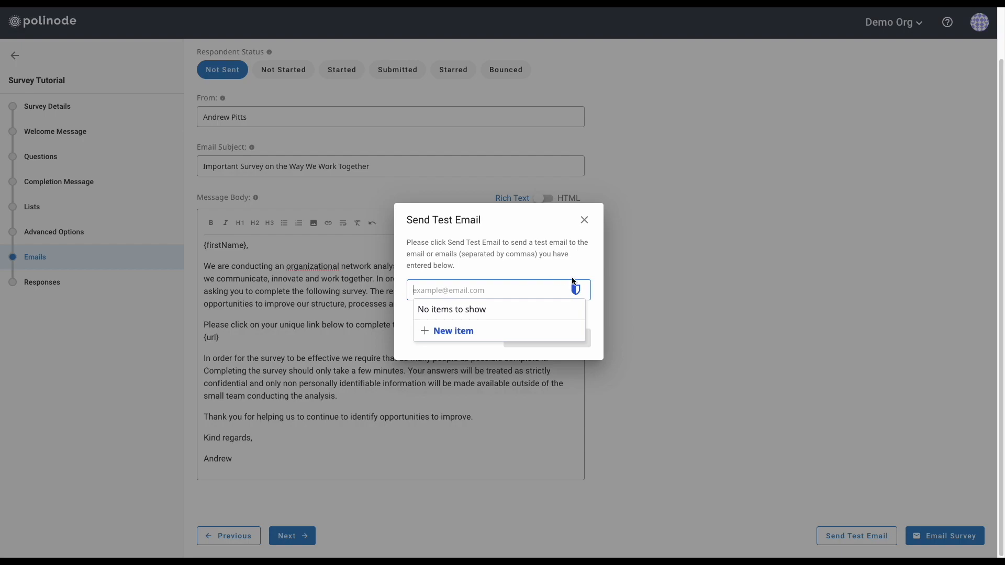
left_click(596, 255)
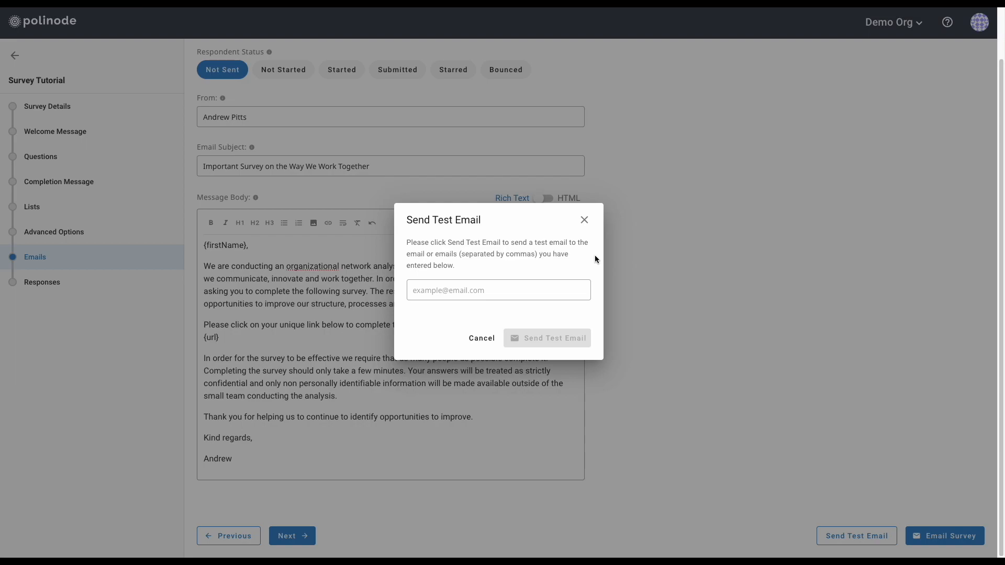
left_click(584, 220)
Cancel the Email Survey confirmation without sending, then deselect Not Sent, leaving 0 of 50 selected
left_click(939, 540)
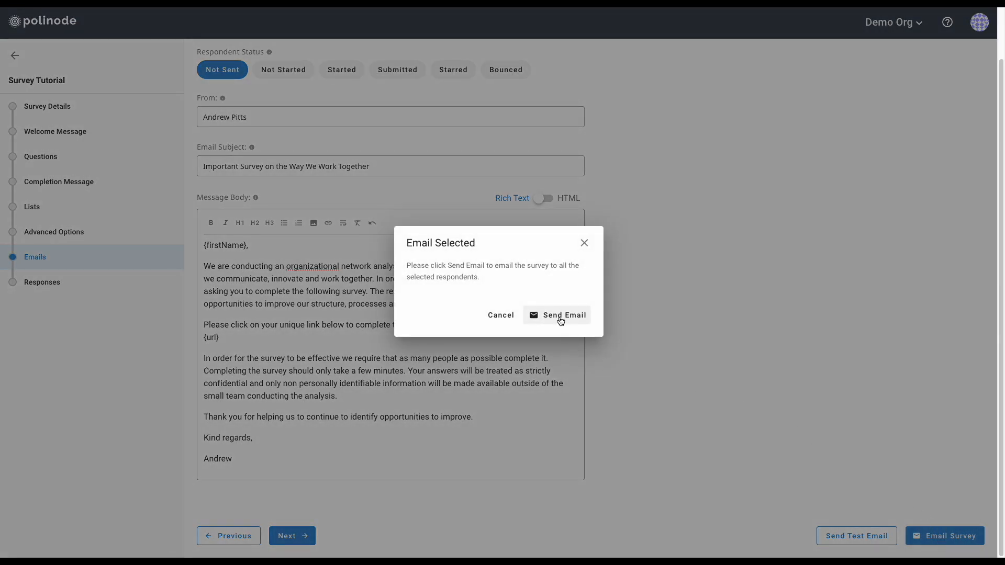
left_click(584, 243)
scroll(437, 290, "up", 1)
scroll(438, 293, "up", 1)
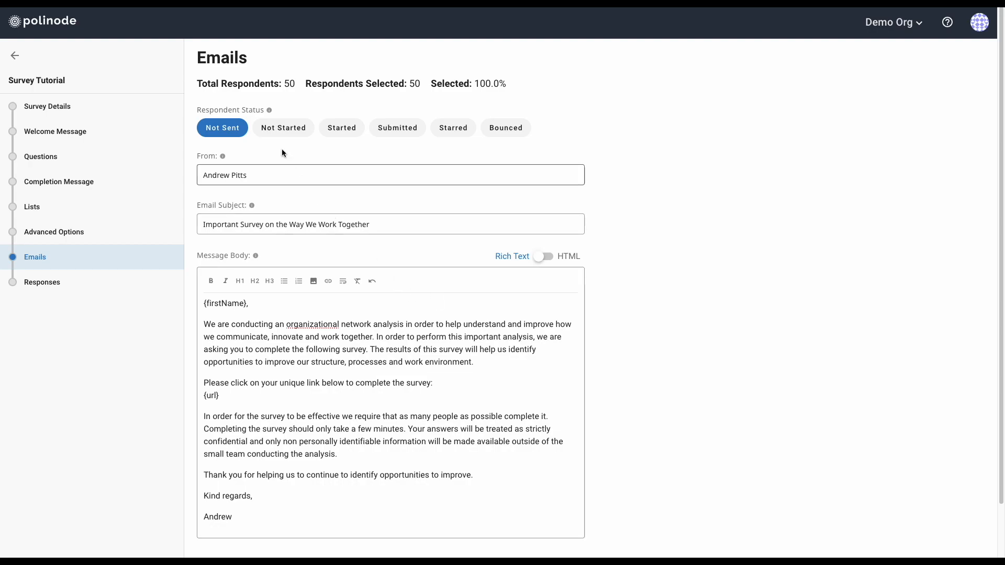
left_click(230, 134)
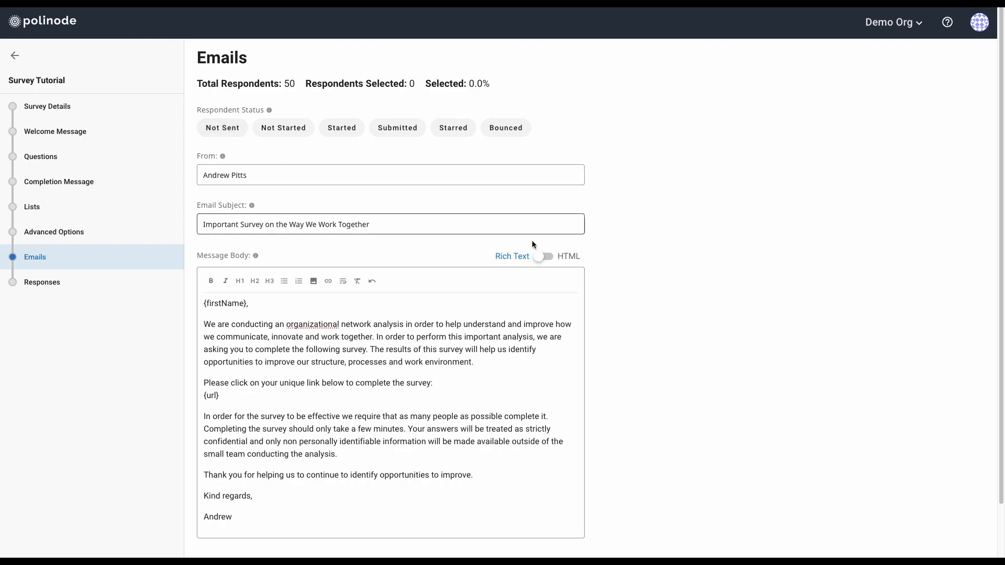
On the Responses page, search for a respondent's name, then clear it to show all 50
left_click(59, 288)
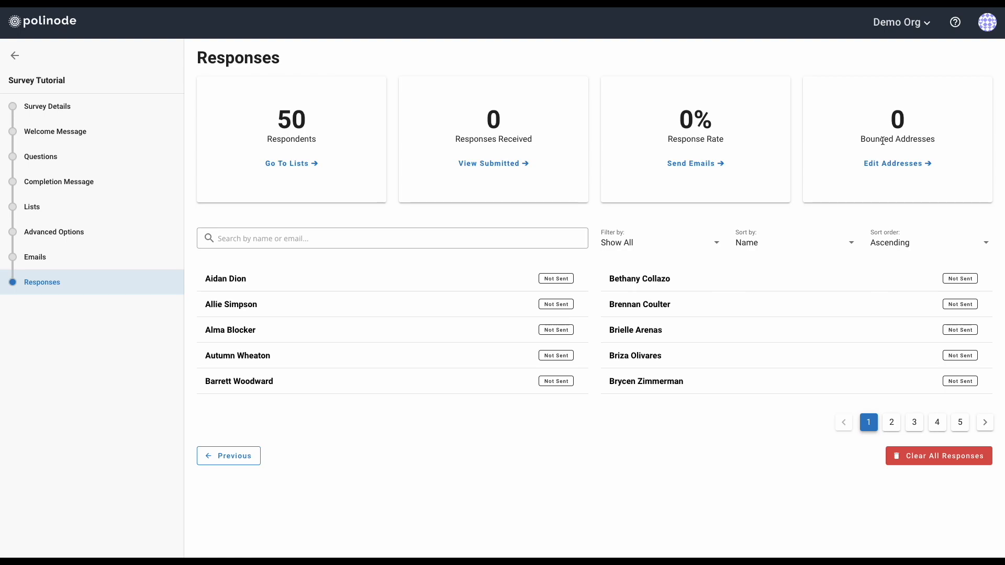
left_click(319, 244)
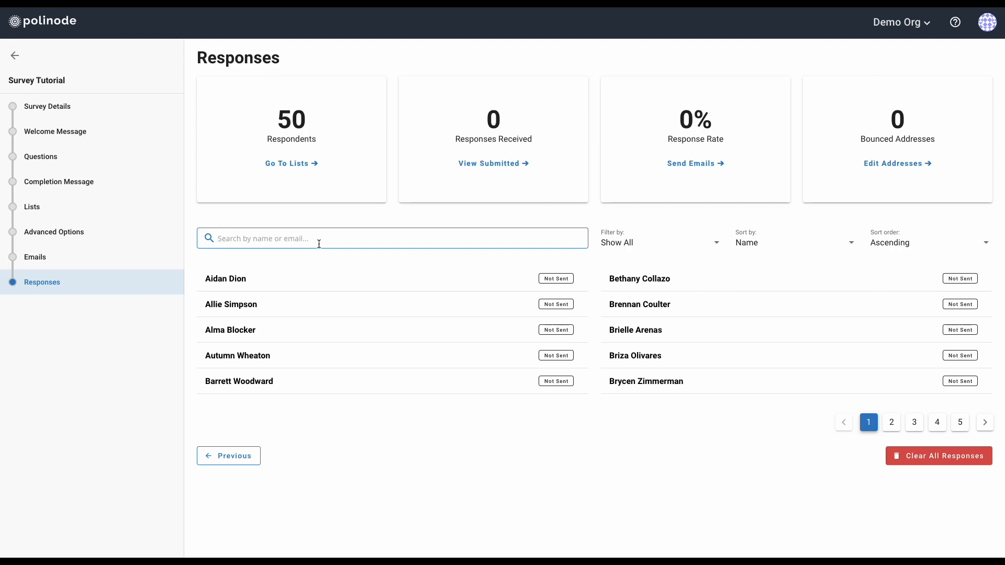
type("bethan")
key("shift+Left")
key("shift+Left")
key("shift+Left")
key("shift+Left")
key("shift+Left")
key("shift+Left")
key("BackSpace")
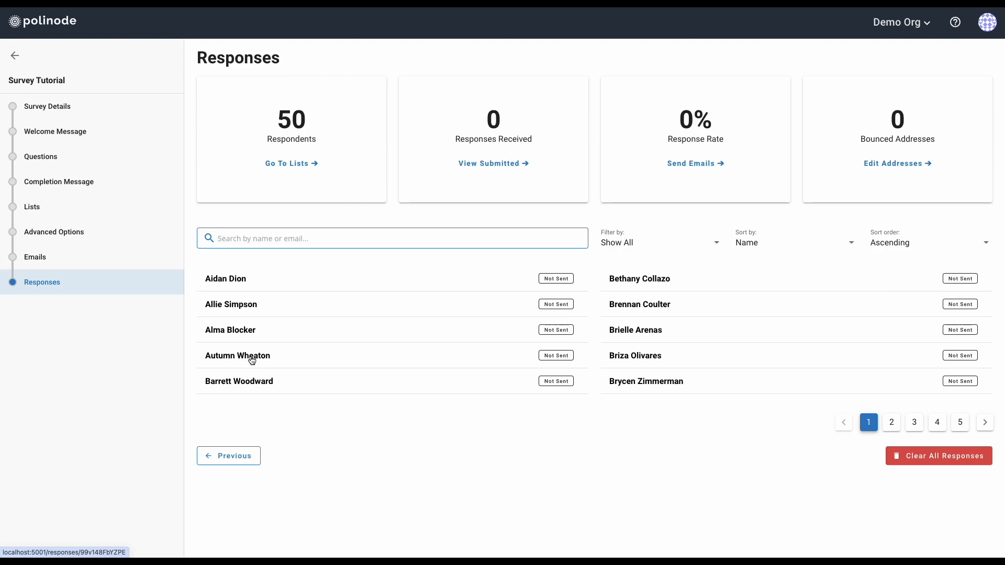
left_click(557, 356)
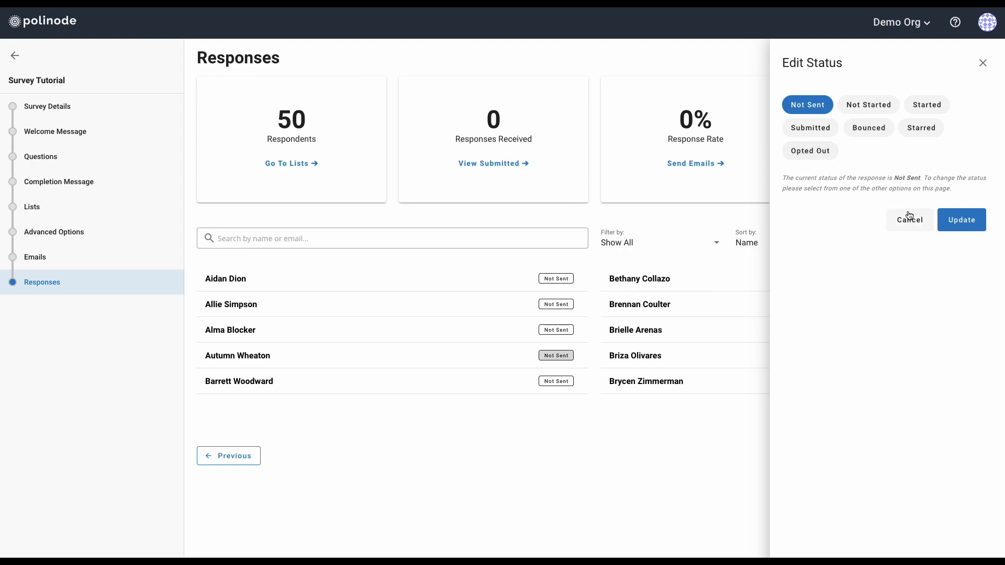
left_click(983, 64)
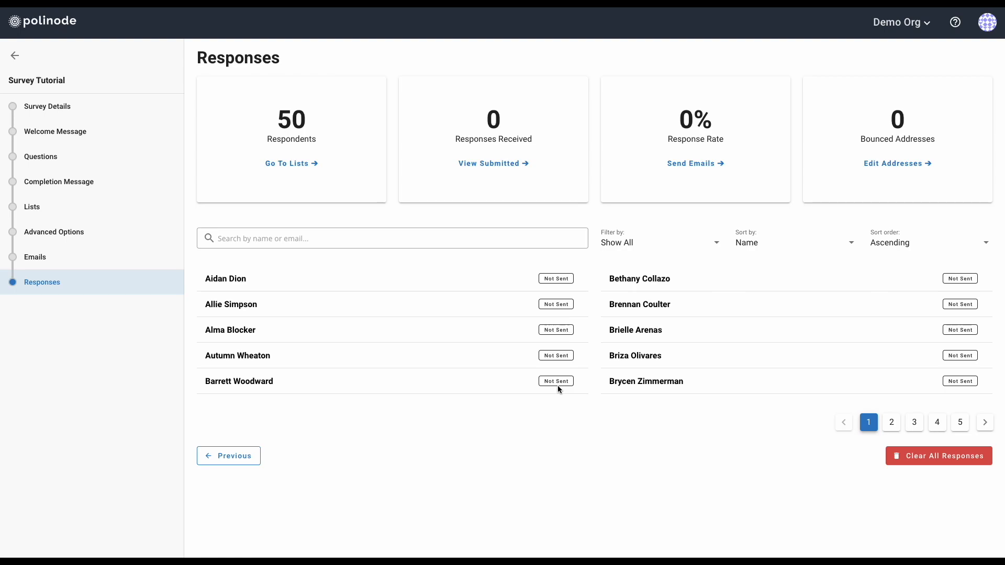
Start the fifth respondent's survey and nominate two colleagues for question 1
left_click(251, 386)
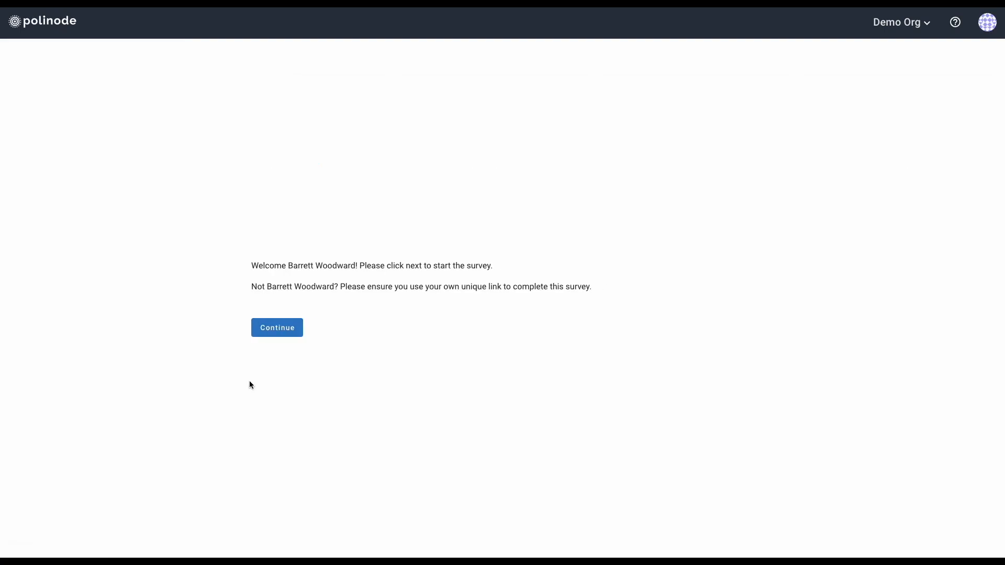
left_click(282, 333)
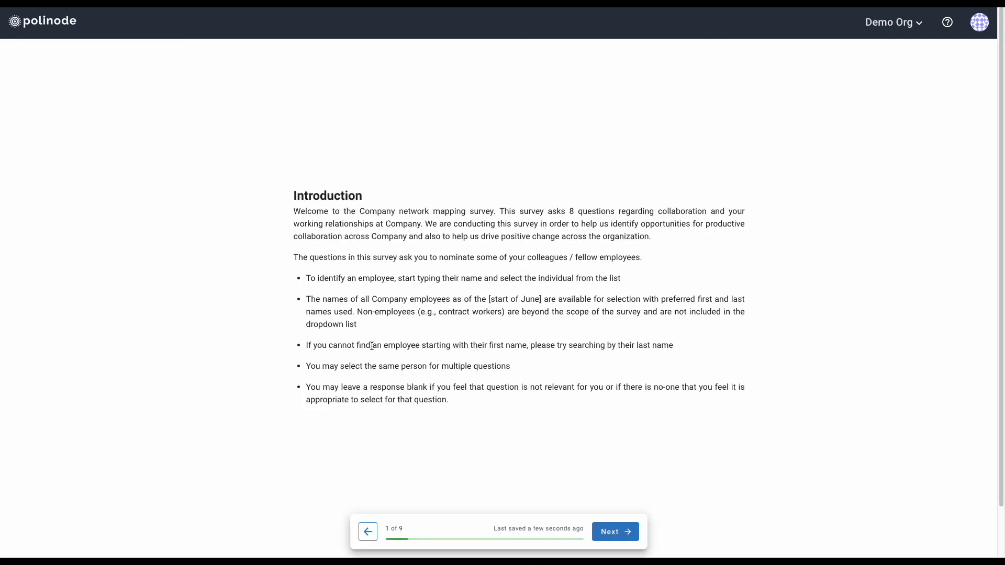
left_click(616, 537)
left_click(418, 253)
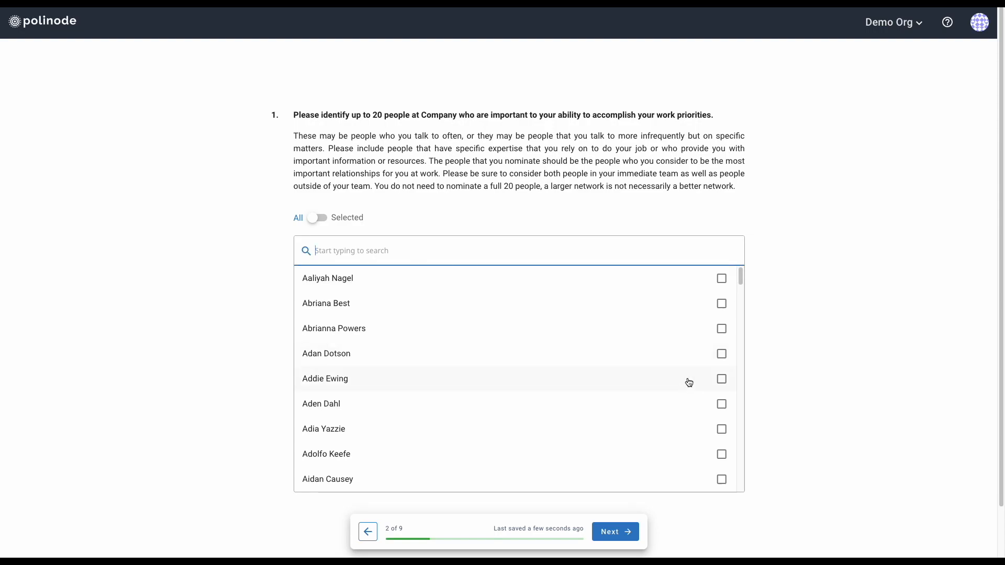
scroll(689, 380, "down", 4)
left_click(721, 347)
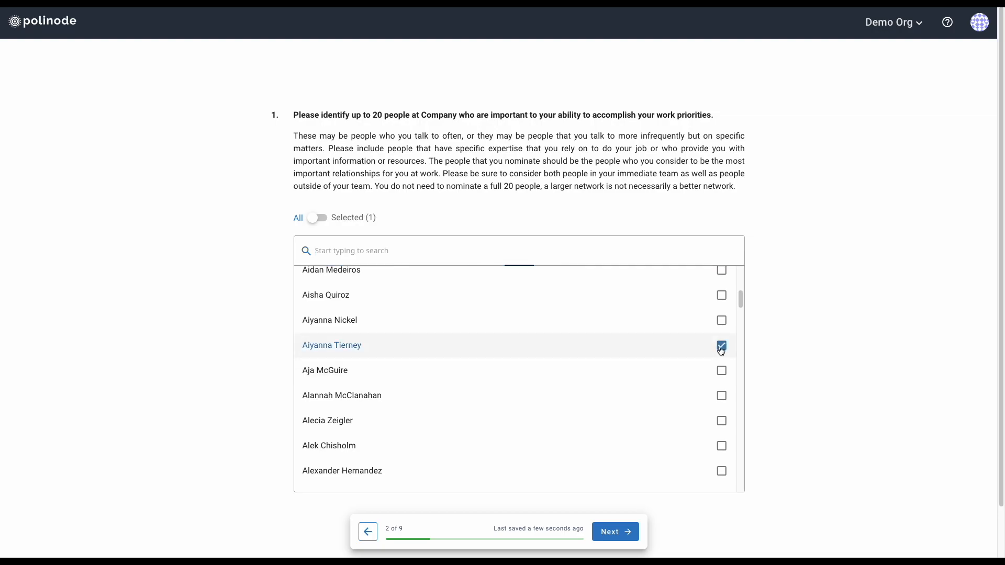
left_click(722, 396)
left_click(621, 537)
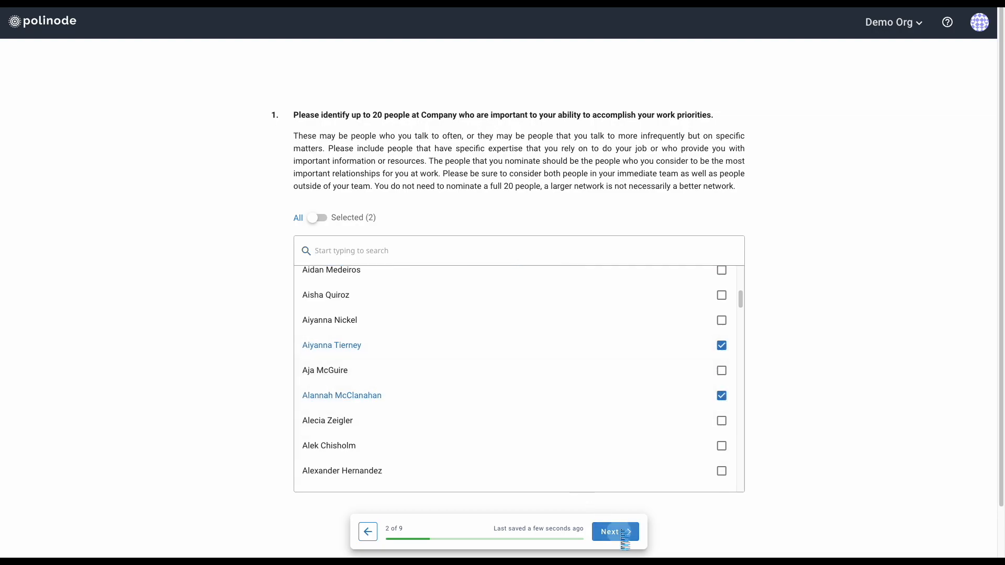
Answer questions 2–4: no more access, Knowledge/Support and Energy ticks, comfort ratings 76 and 26
left_click(444, 322)
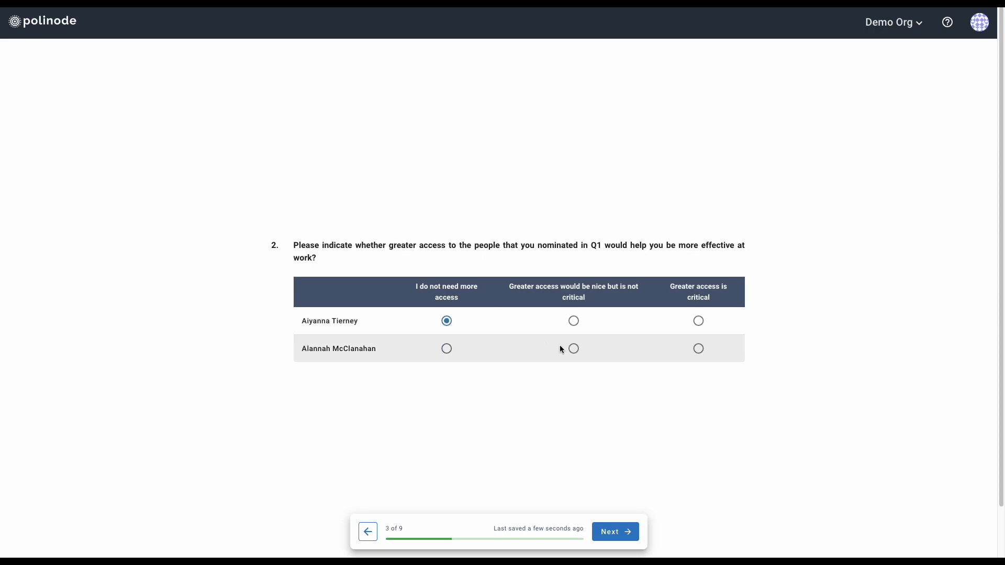
left_click(615, 531)
left_click(496, 366)
left_click(629, 368)
left_click(568, 394)
left_click(628, 534)
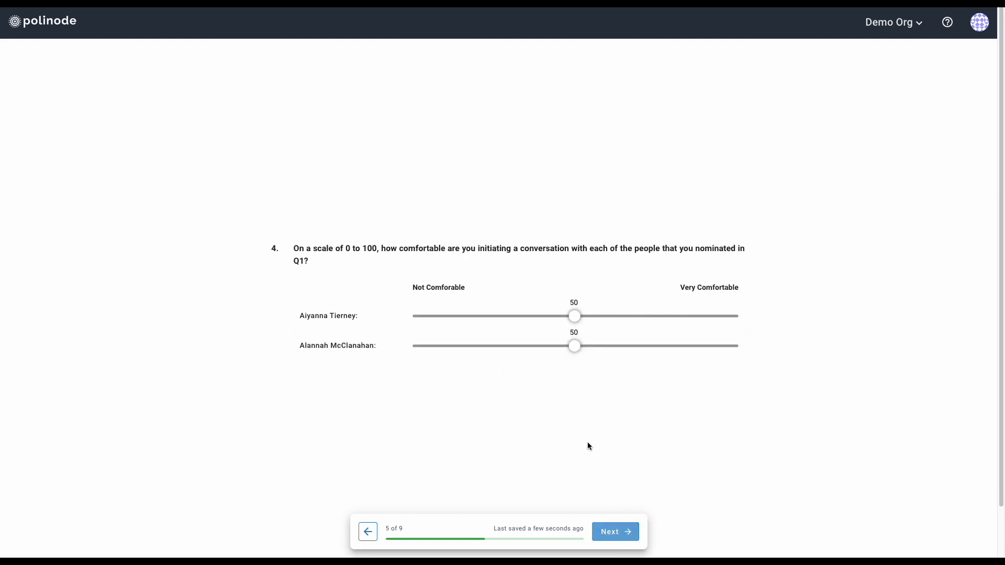
left_click_drag(575, 321, 659, 319)
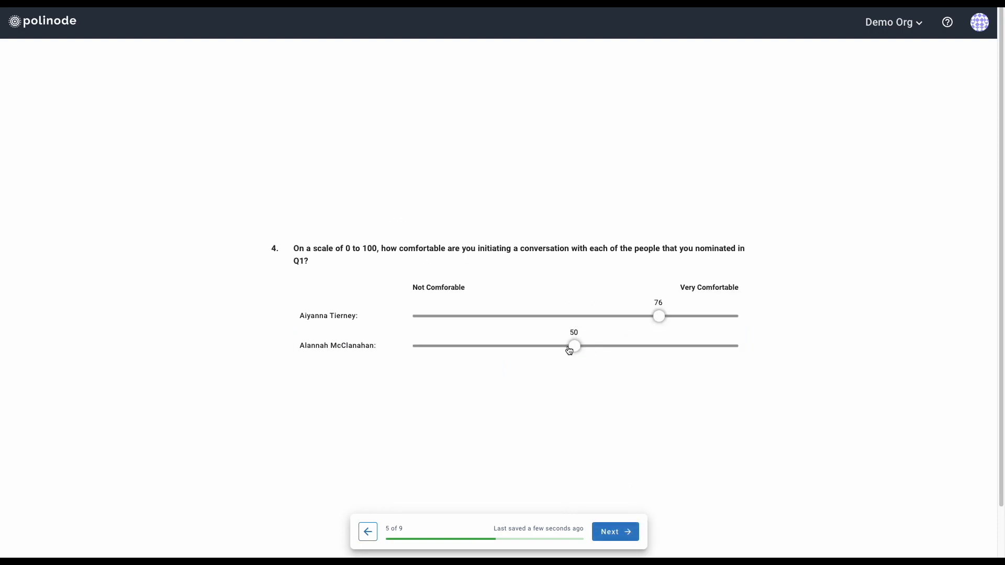
left_click_drag(574, 347, 493, 348)
Nominate two tone-setters for question 5 and two career advisers for question 6
left_click(618, 539)
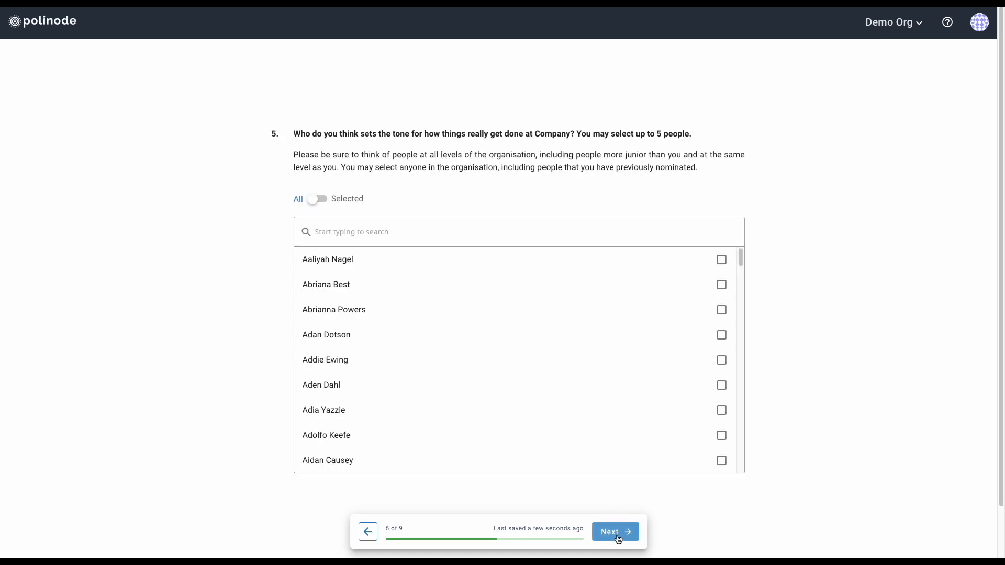
left_click(721, 335)
left_click(722, 409)
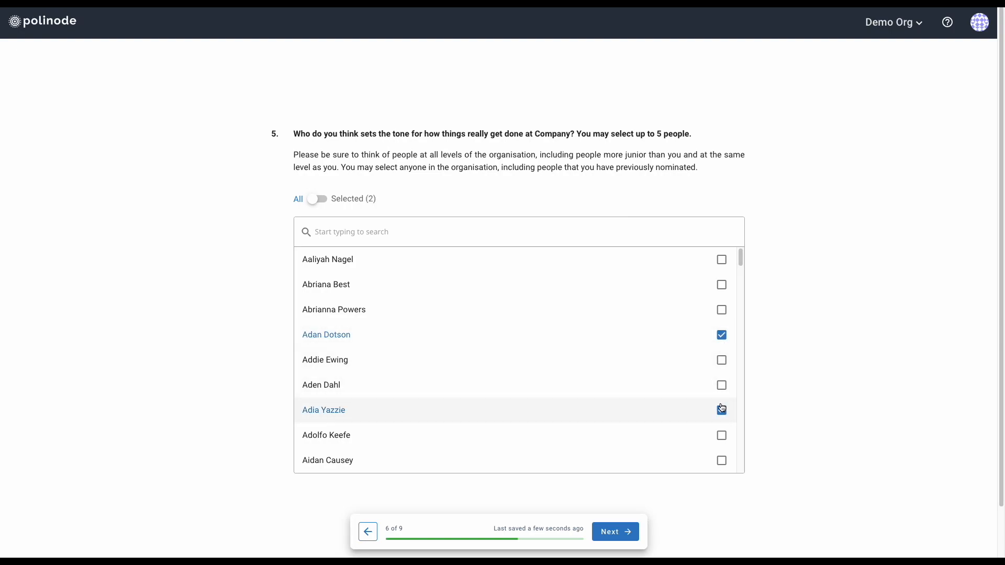
left_click(612, 533)
left_click(721, 310)
left_click(721, 385)
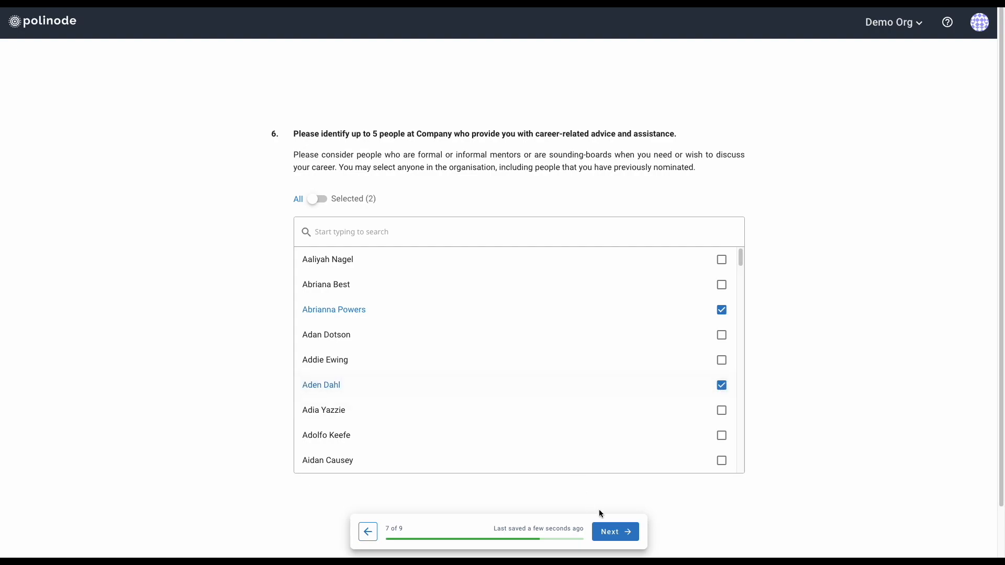
left_click(610, 532)
Answer question 7 with 'Lorem ipsum', fill question 8, and submit the response
left_click(471, 328)
type("L")
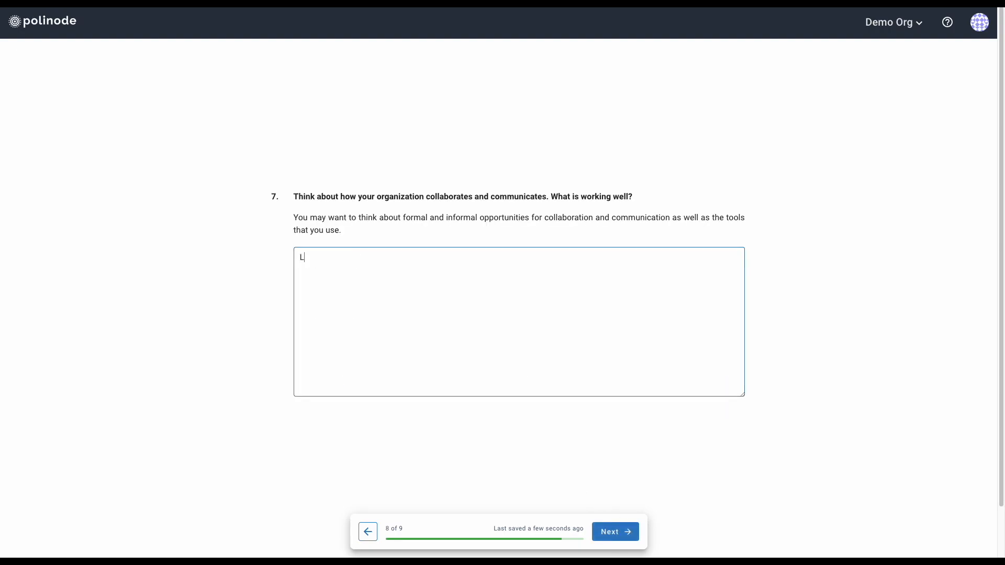
type("orem ipsum")
left_click(616, 531)
left_click(469, 335)
type("Lorem ipsum")
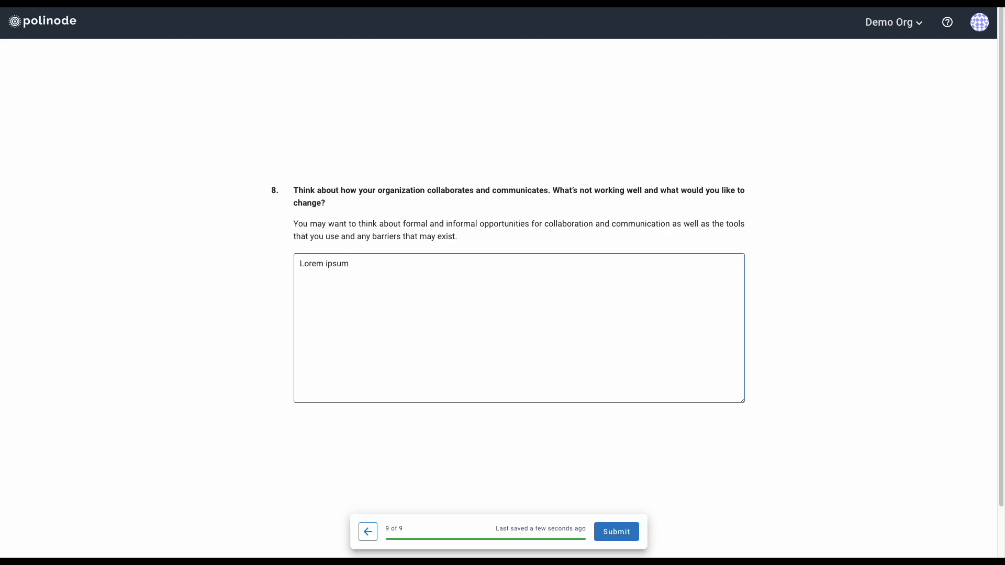
left_click(617, 533)
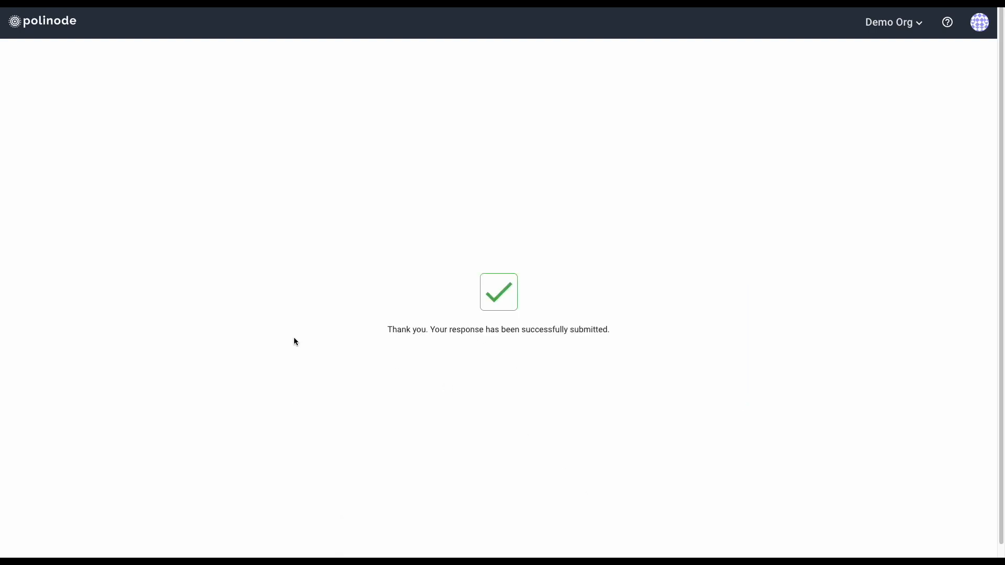
Navigate from the home workspace to the Survey Tutorial survey's Responses page
left_click(36, 29)
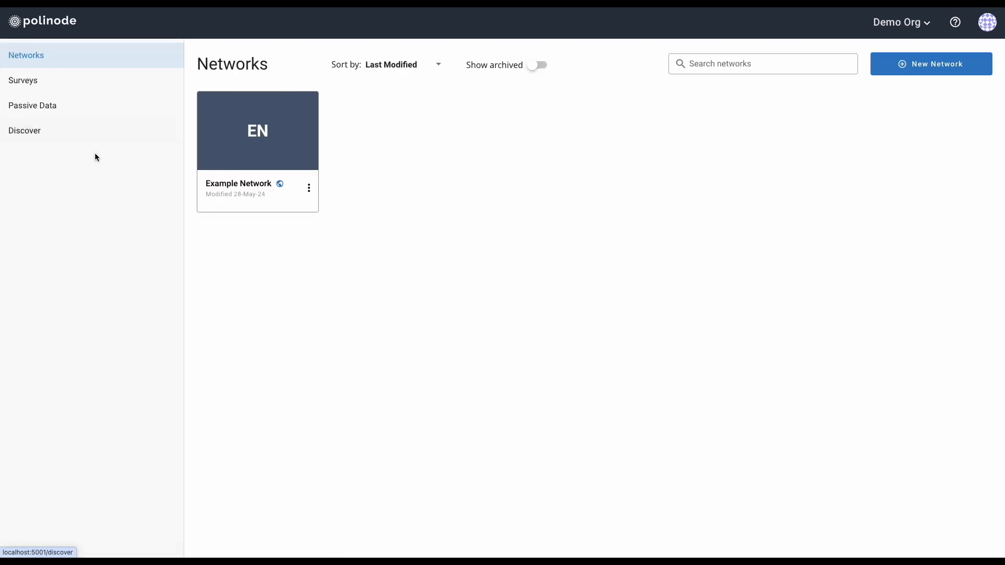
left_click(31, 78)
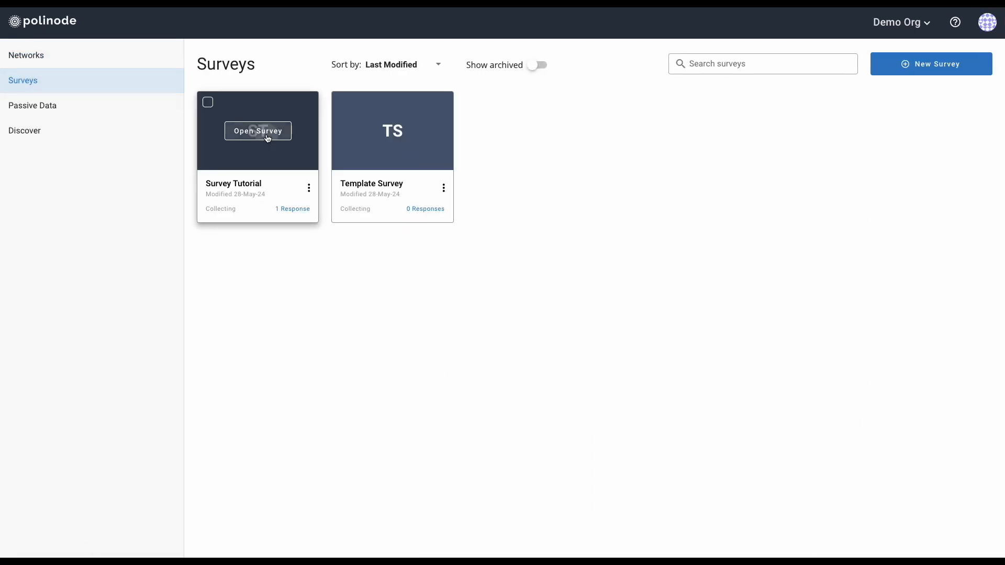
left_click(258, 130)
left_click(73, 291)
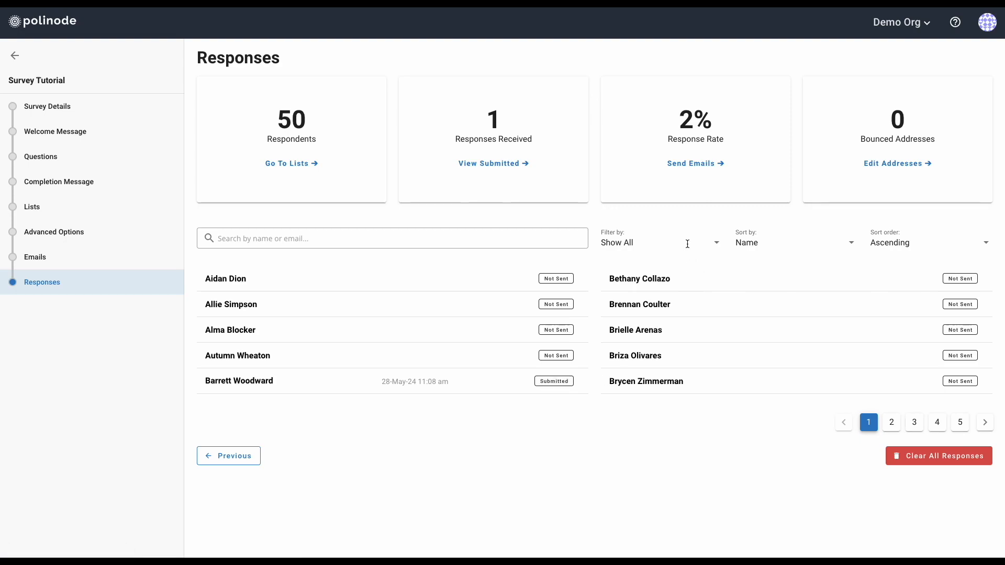
Filter respondents to Submitted, then back to Show All, keeping the sort by Name
left_click(656, 245)
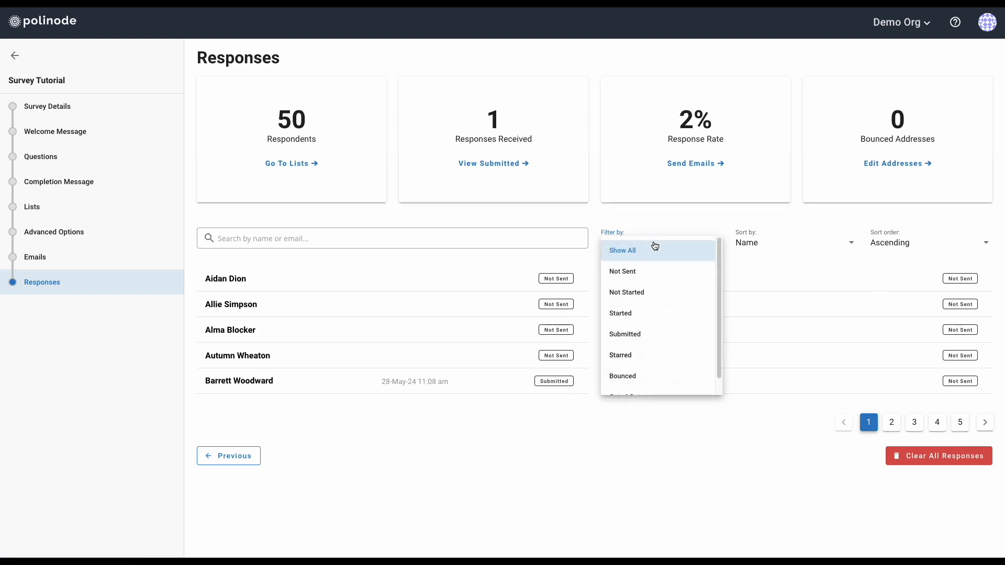
left_click(648, 337)
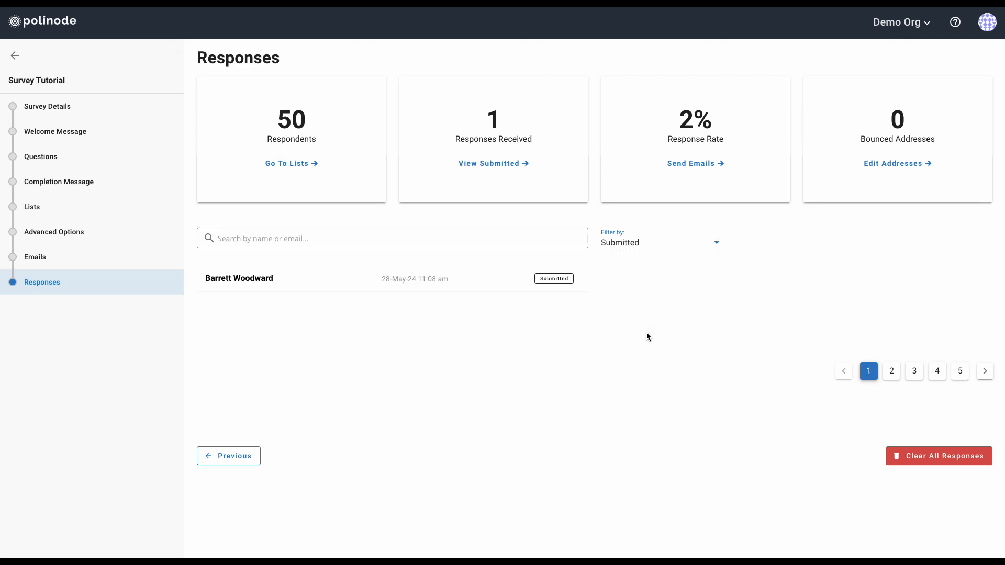
left_click(650, 245)
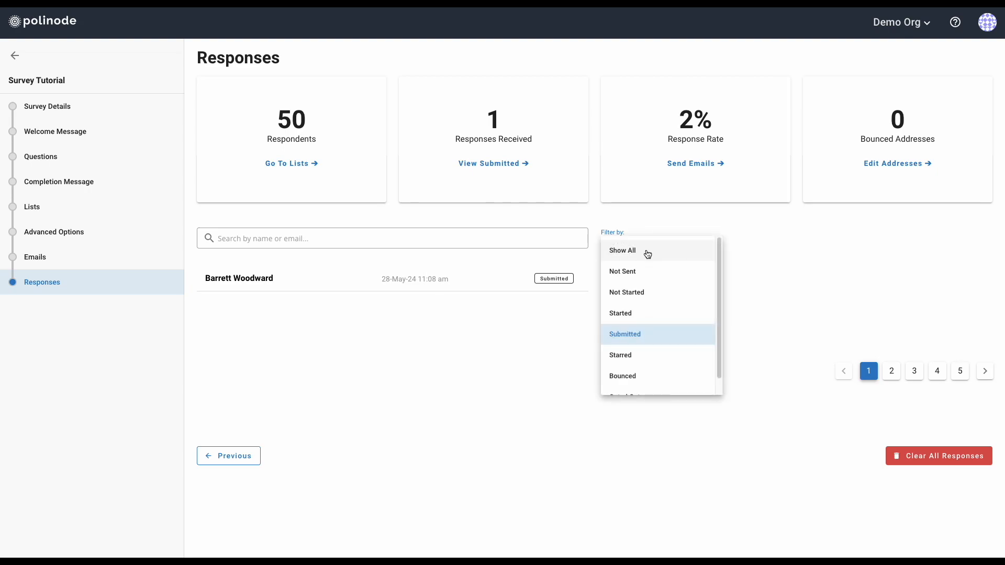
left_click(647, 250)
left_click(757, 241)
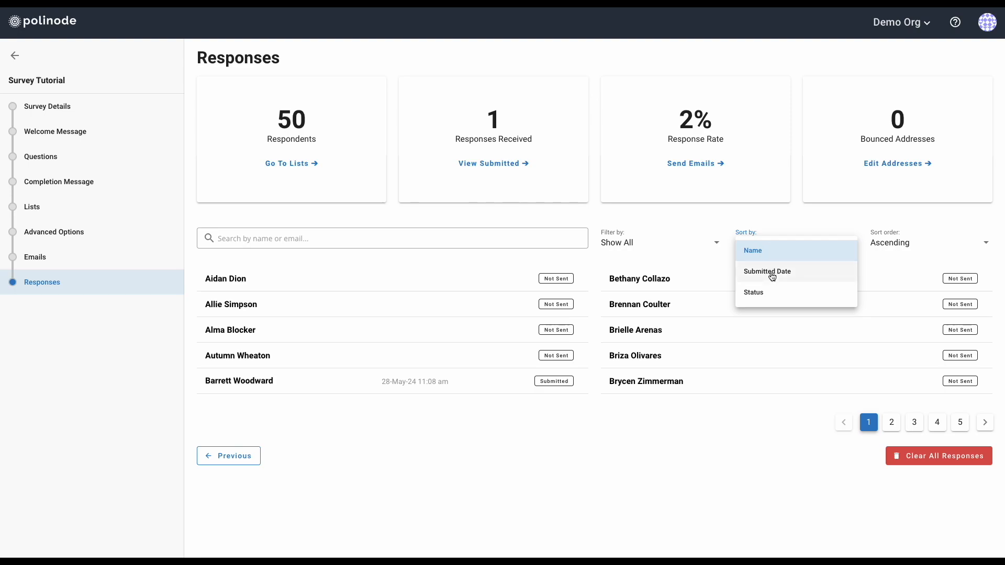
left_click(786, 220)
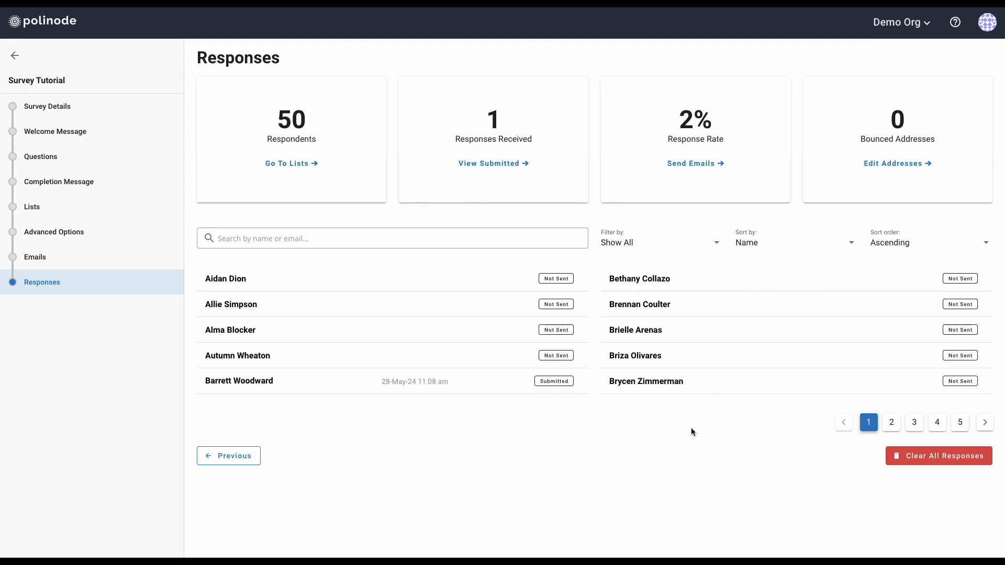
Page through respondent pages 2 and 3, then return to page 1
left_click(984, 424)
left_click(984, 425)
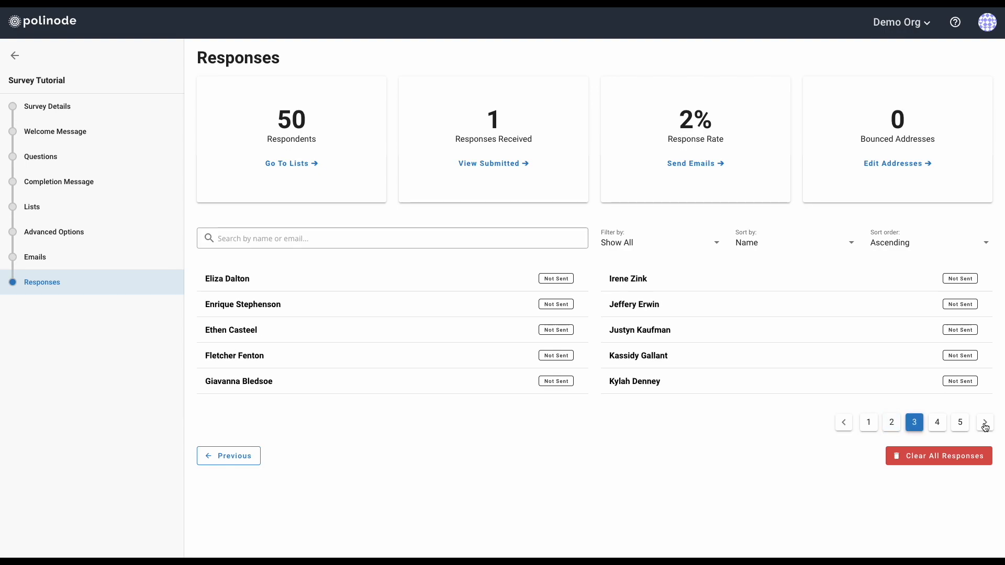
left_click(844, 426)
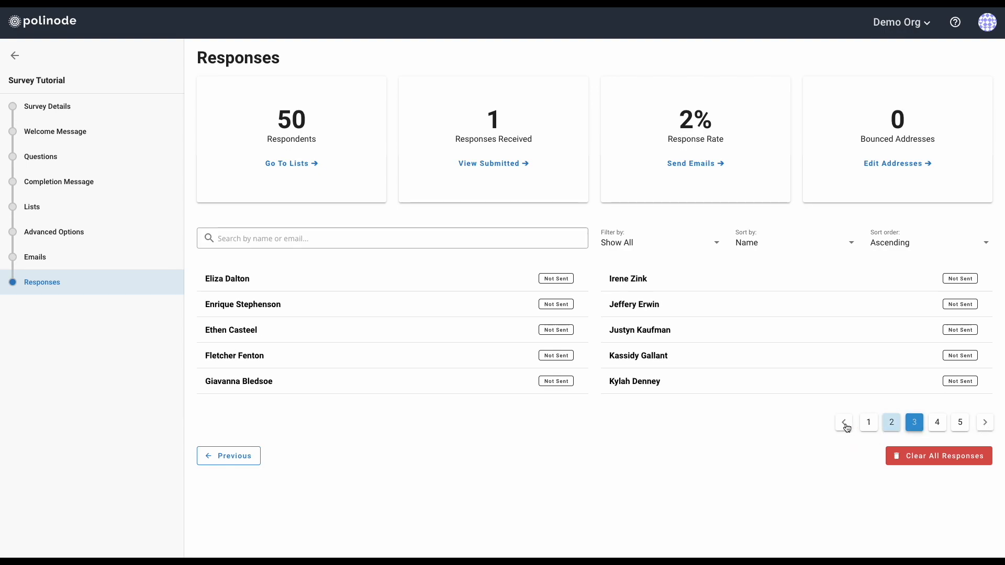
left_click(844, 425)
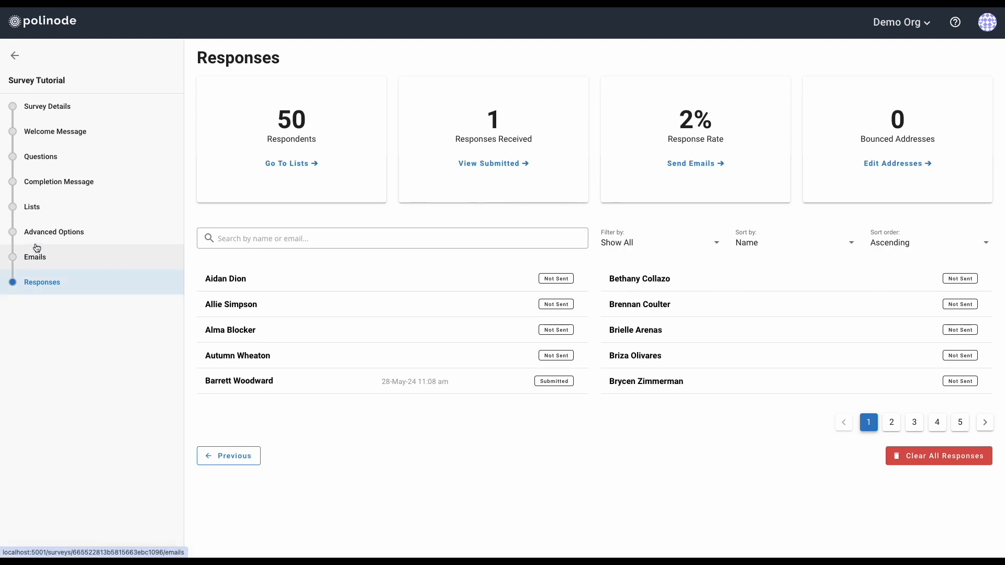
Go back to the Surveys list and open the Survey Tutorial card's three-dot menu
left_click(15, 57)
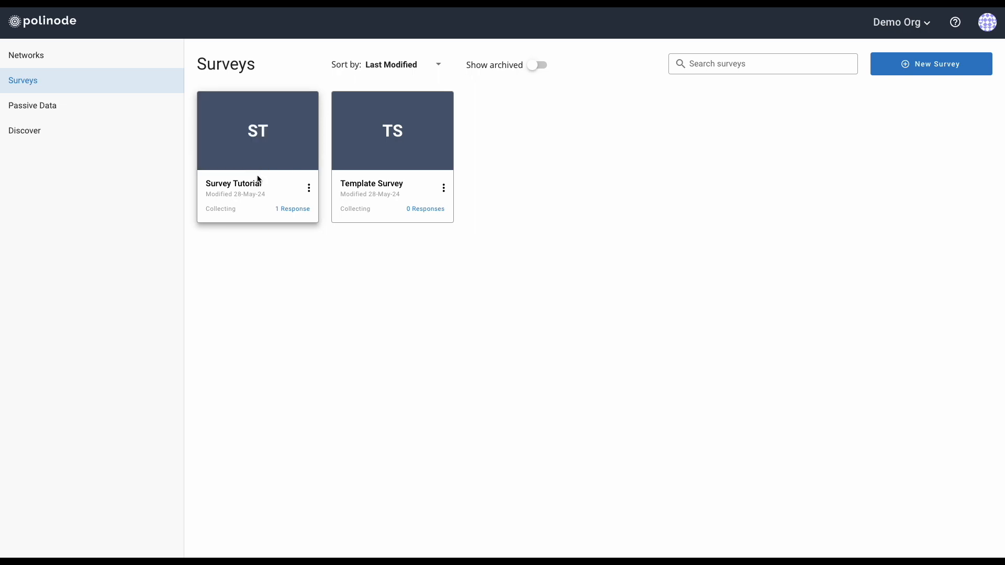
left_click(308, 188)
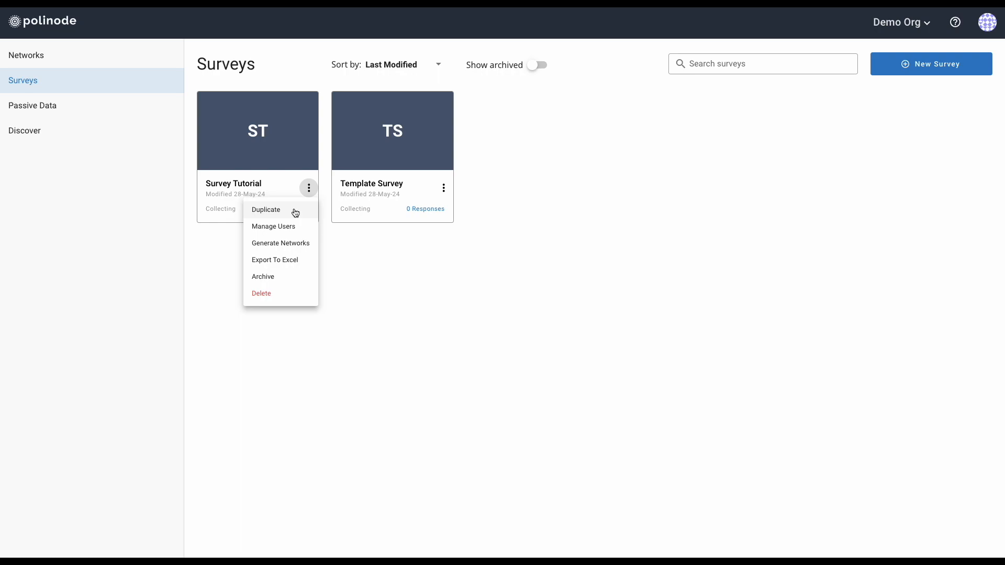
In Manage Users, add the other user's e-mail with Edit permission, then close the panel
left_click(295, 230)
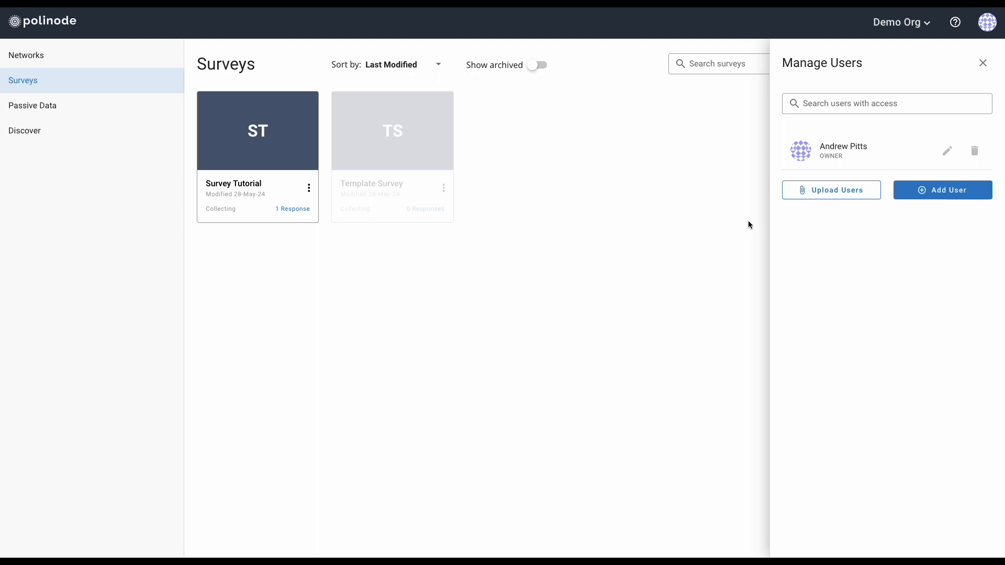
left_click(941, 194)
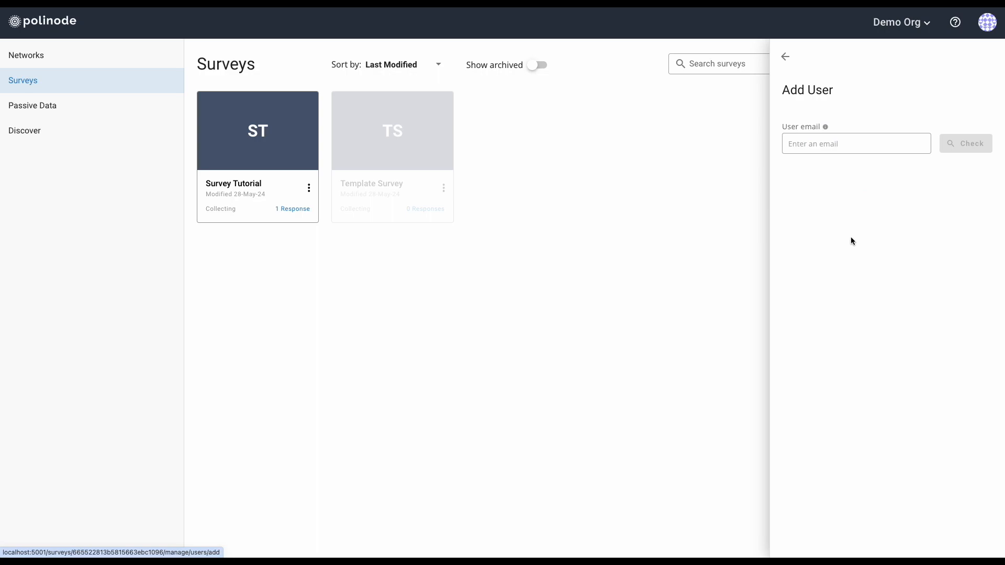
left_click(812, 143)
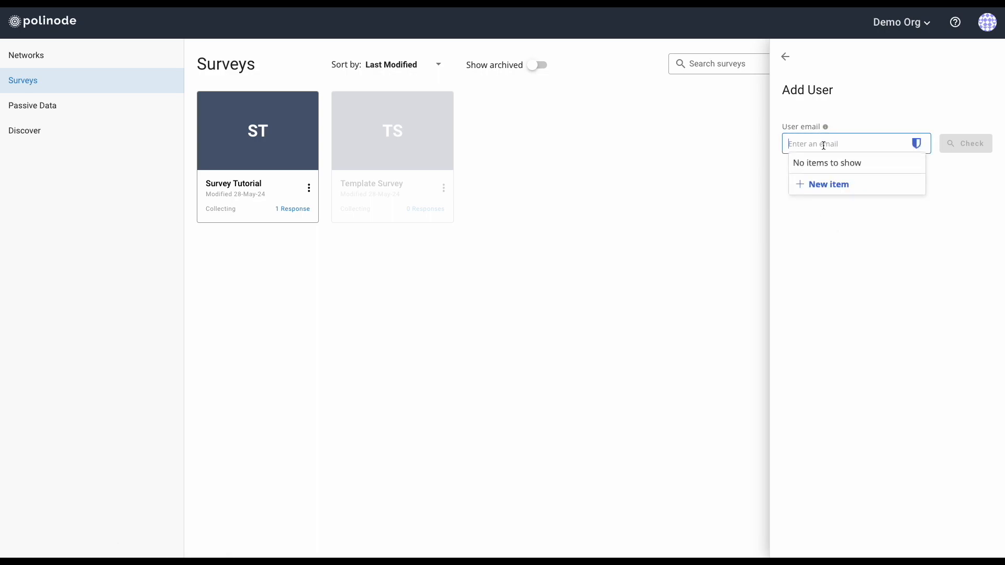
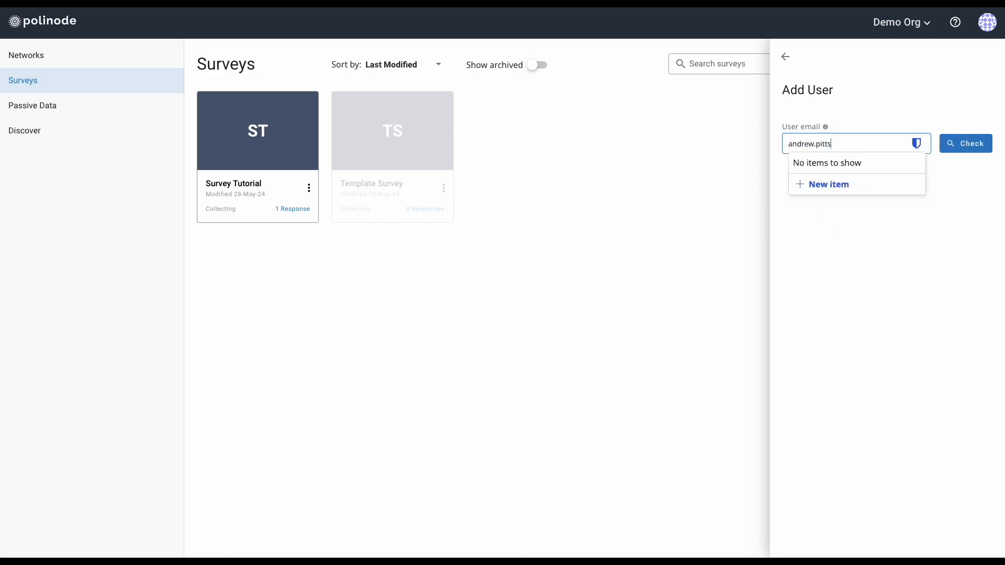
left_click(965, 147)
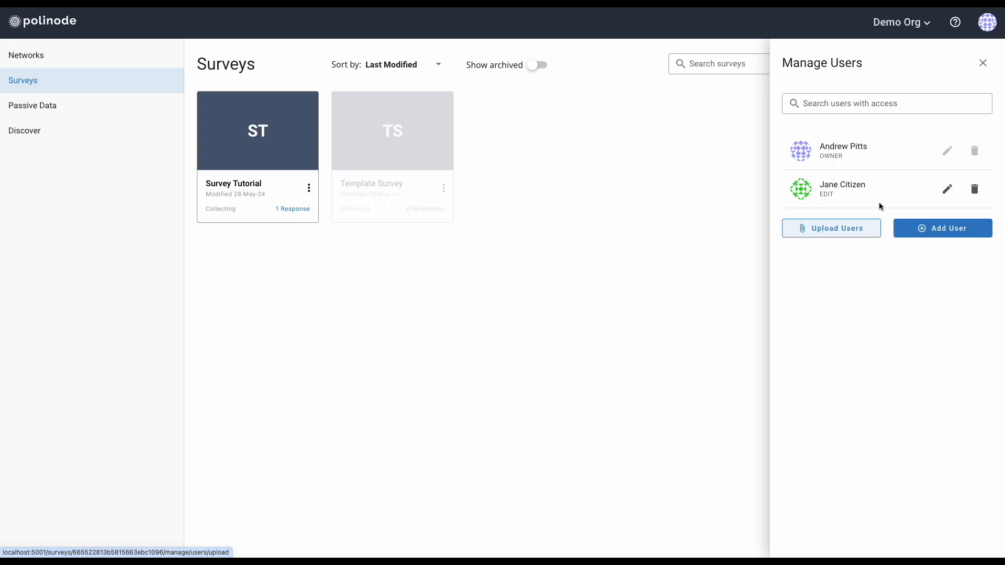
left_click(982, 63)
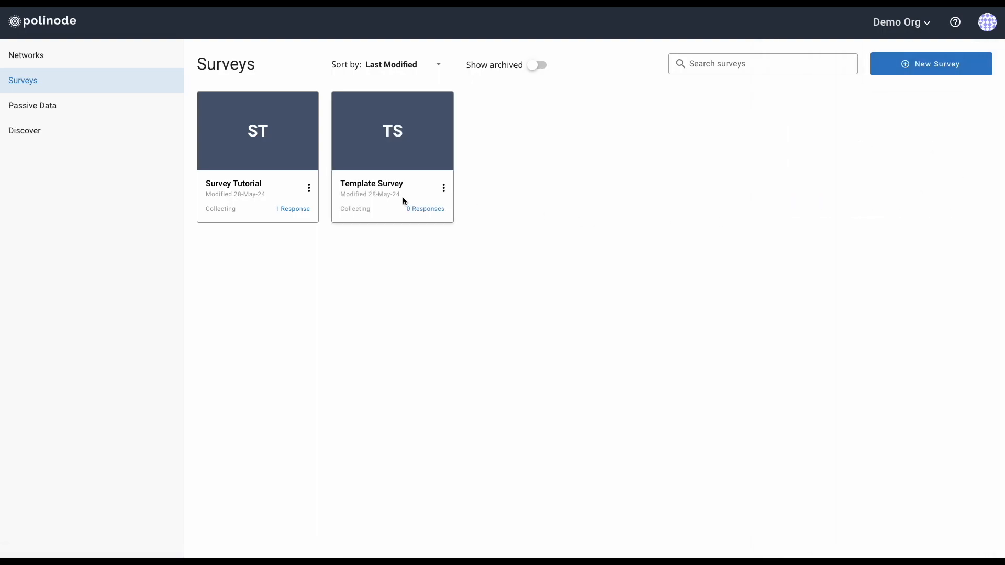
left_click(309, 188)
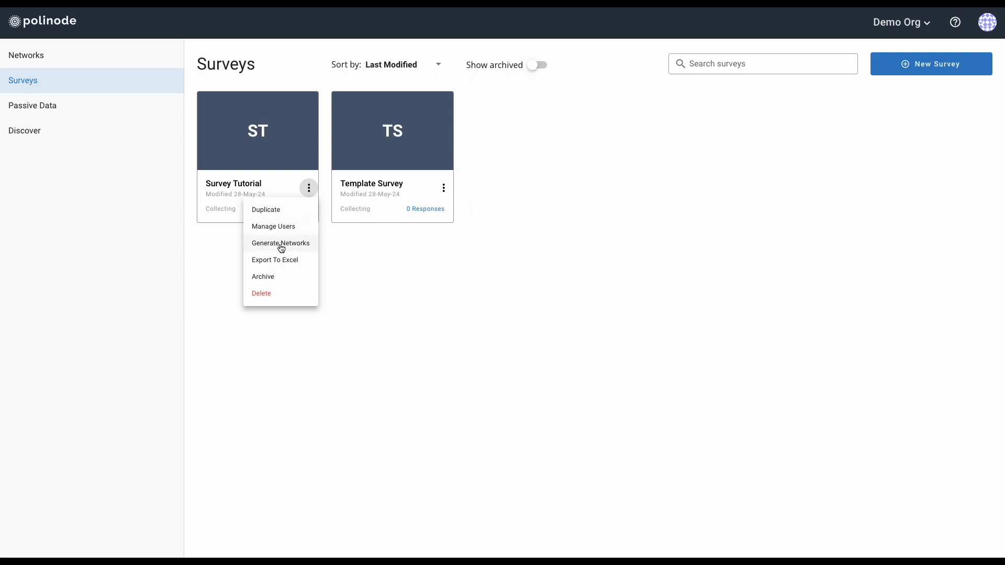
Open Survey Tutorial, set its status pill to Completed, and go back to Surveys
left_click(383, 299)
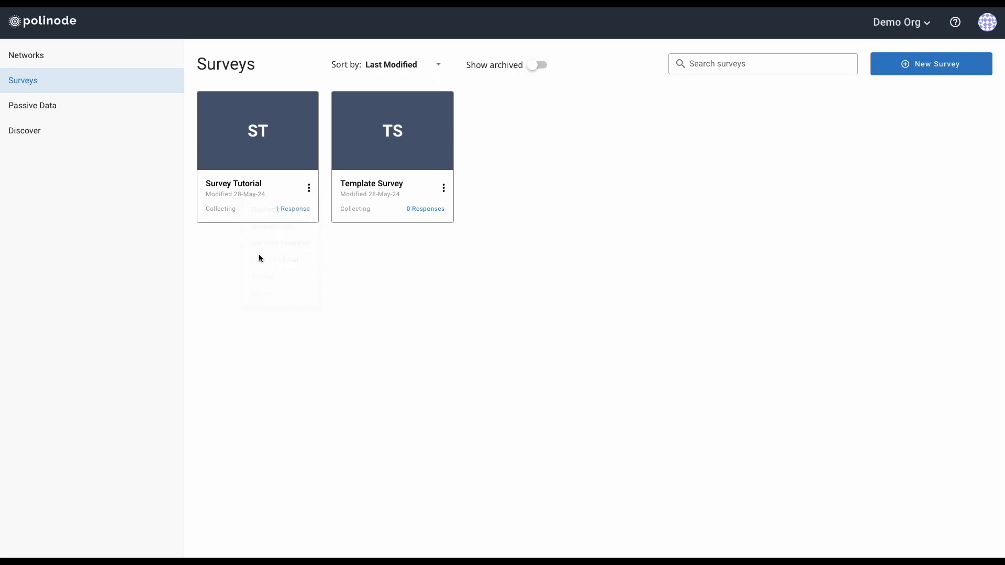
mouse_move(261, 132)
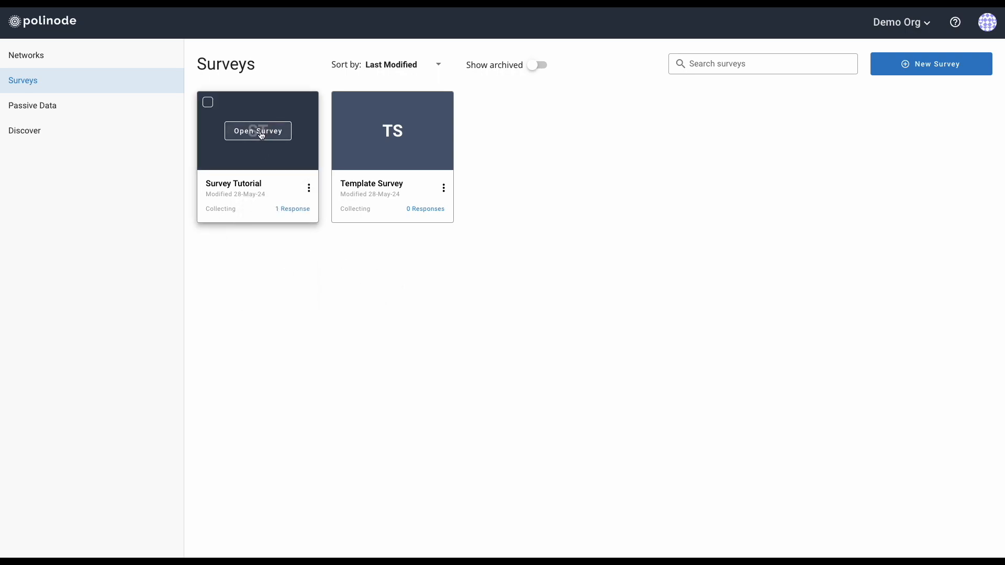
left_click(262, 132)
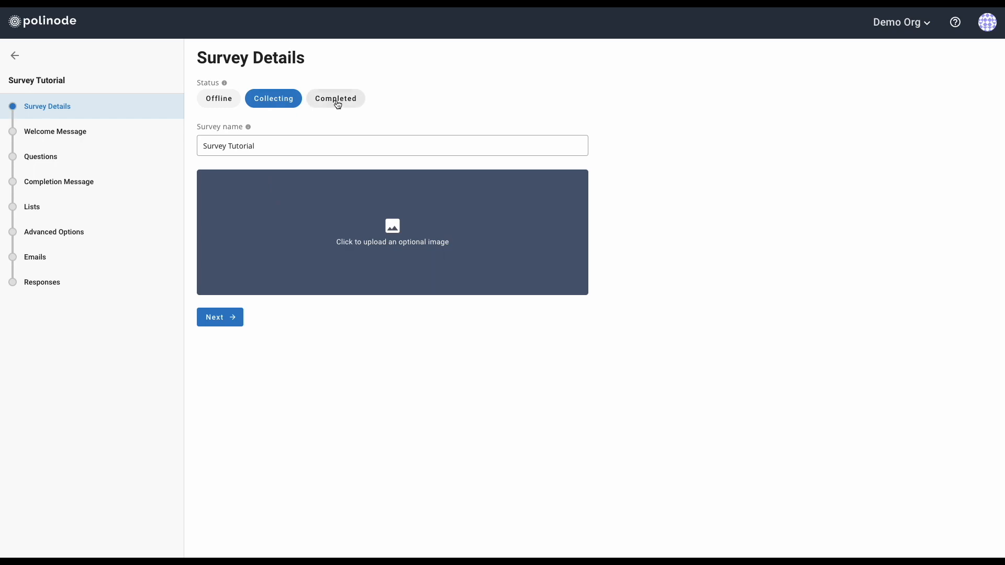
left_click(339, 105)
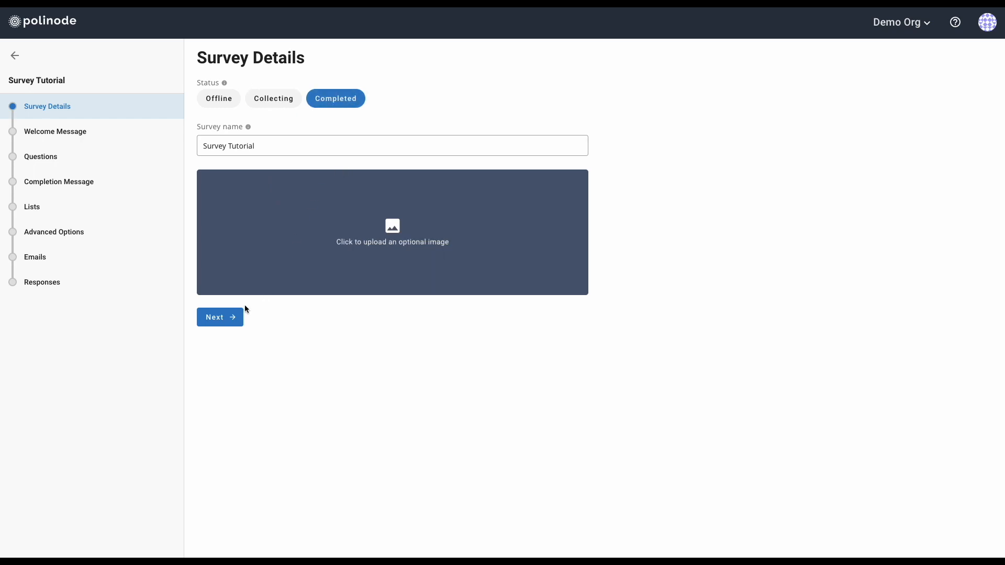
left_click(227, 316)
left_click(72, 111)
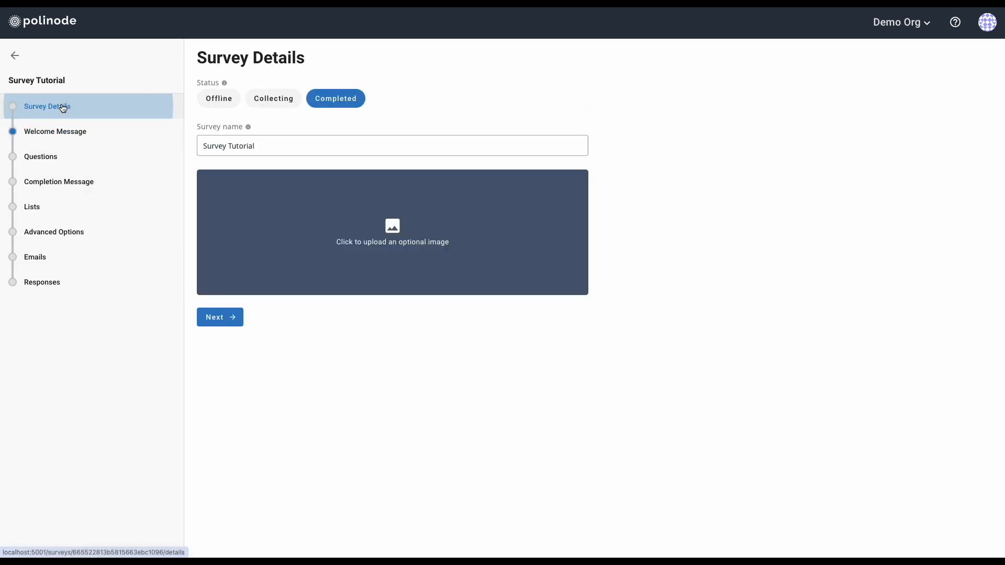
left_click(15, 57)
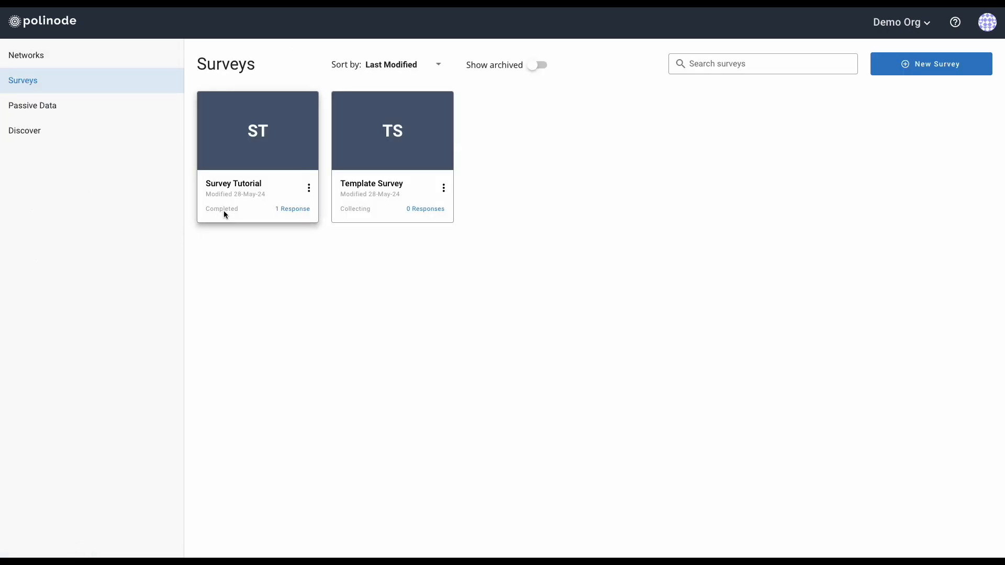
From Survey Tutorial's actions, choose All Networks instead of a single question and generate them
left_click(308, 187)
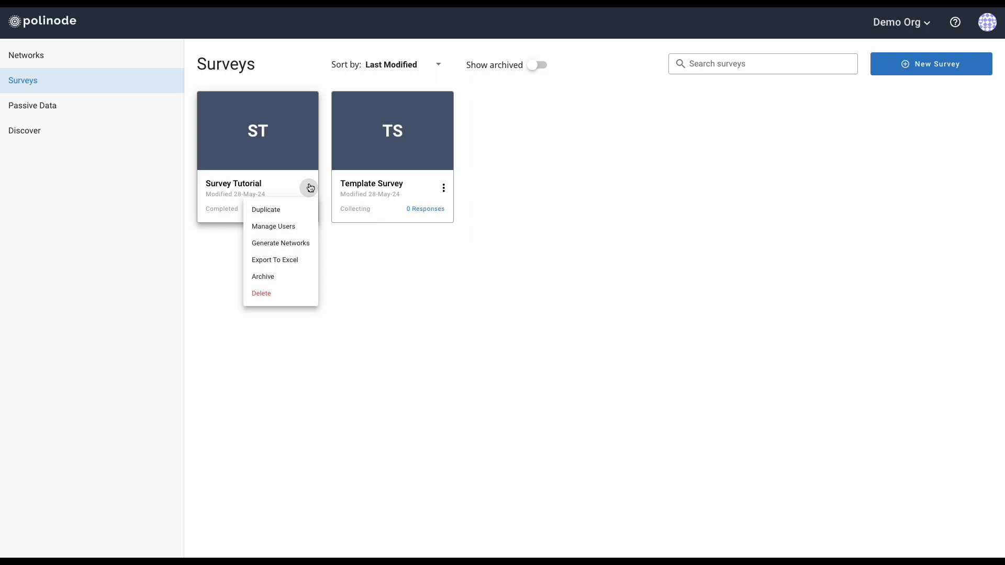
left_click(298, 247)
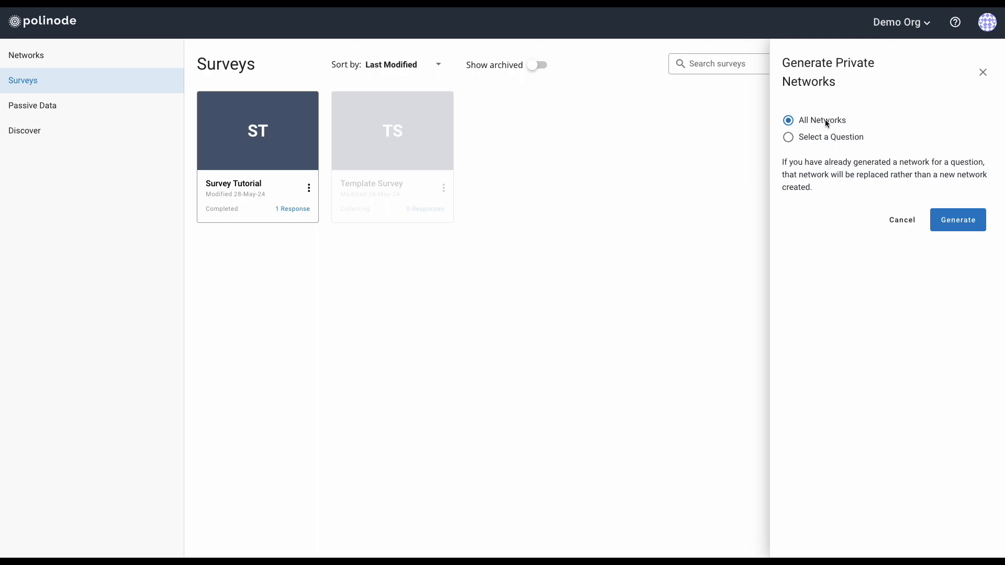
left_click(823, 136)
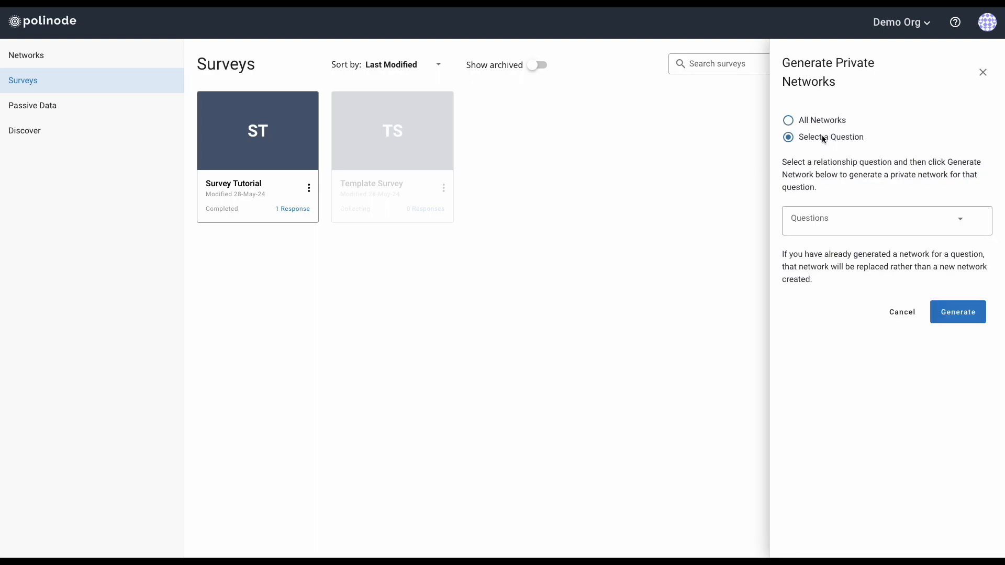
left_click(869, 220)
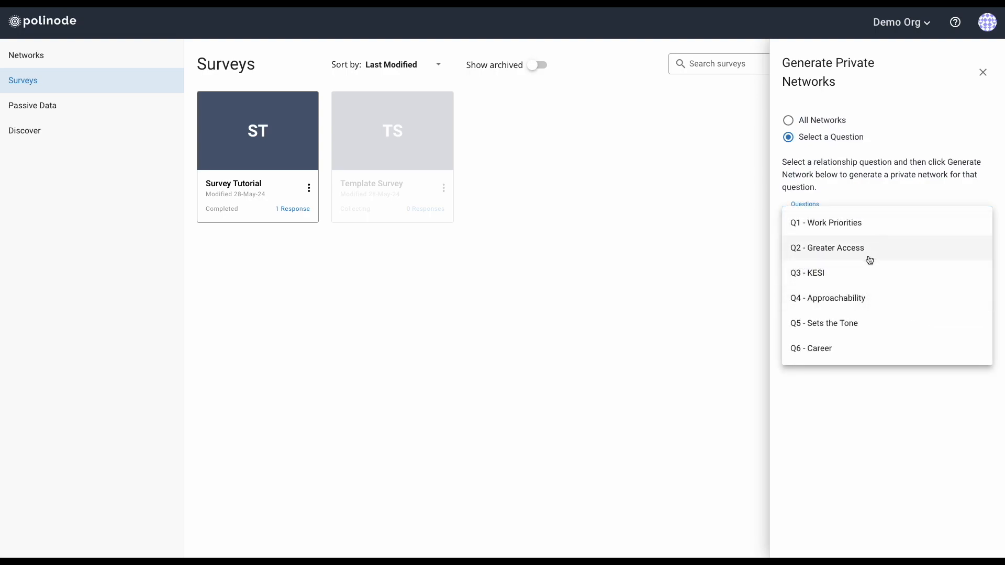
left_click(877, 191)
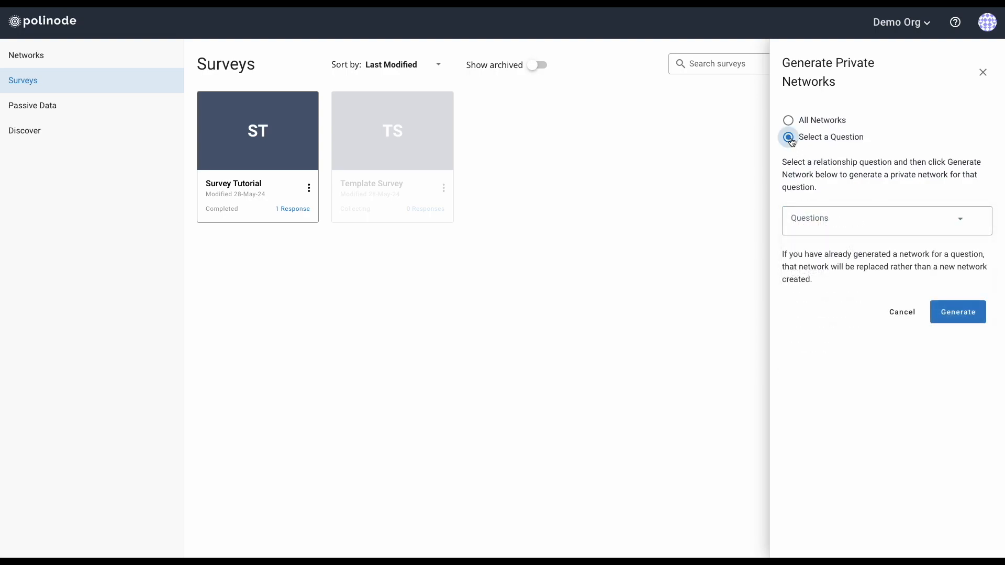
left_click(789, 121)
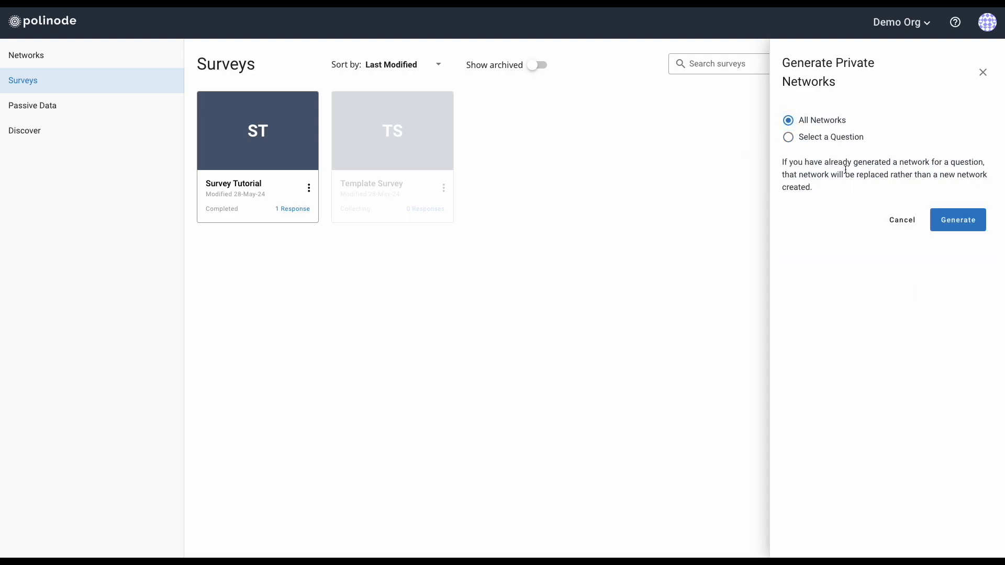
left_click(963, 221)
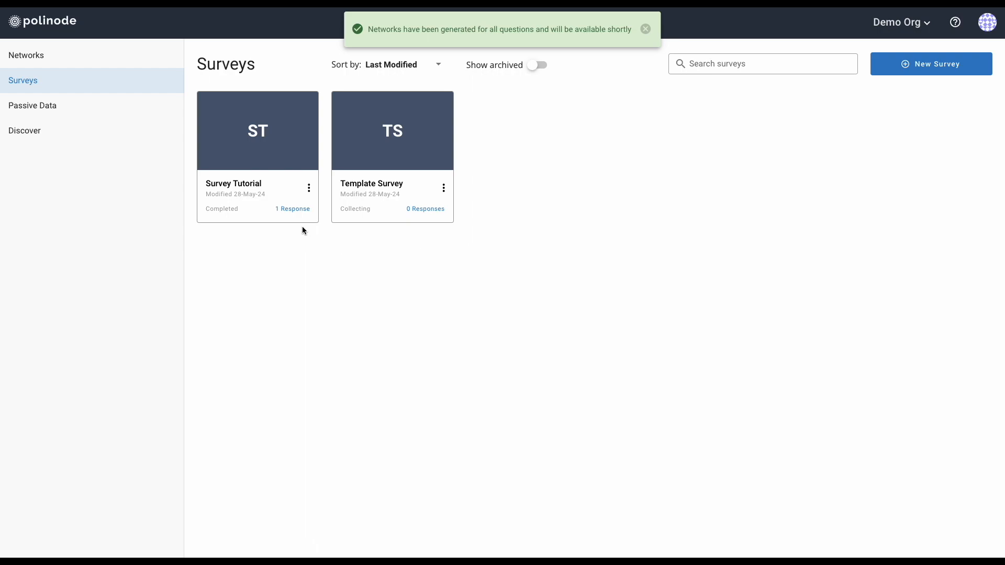
Open the Survey Tutorial - Work Priorities network from the Networks list
left_click(309, 188)
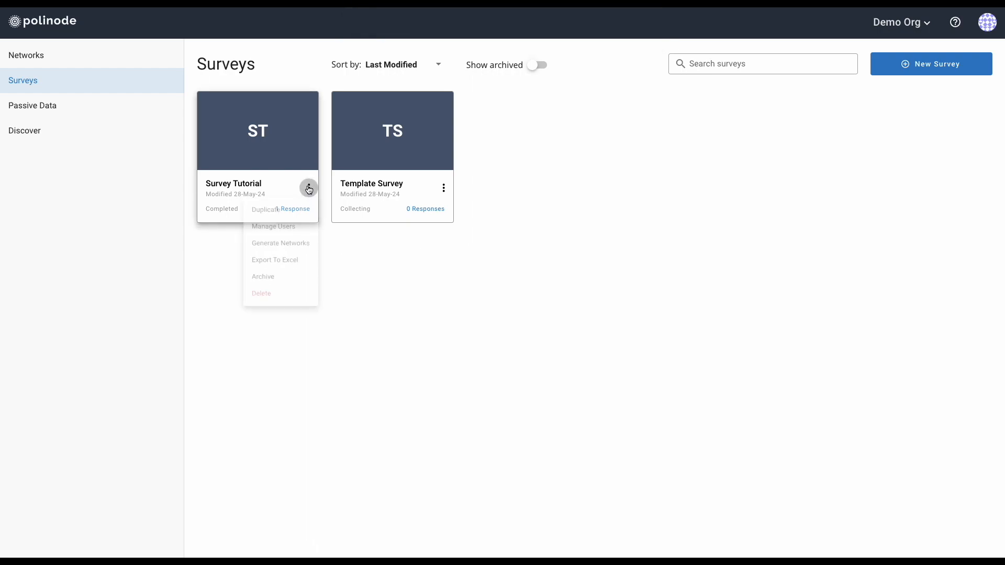
left_click(309, 190)
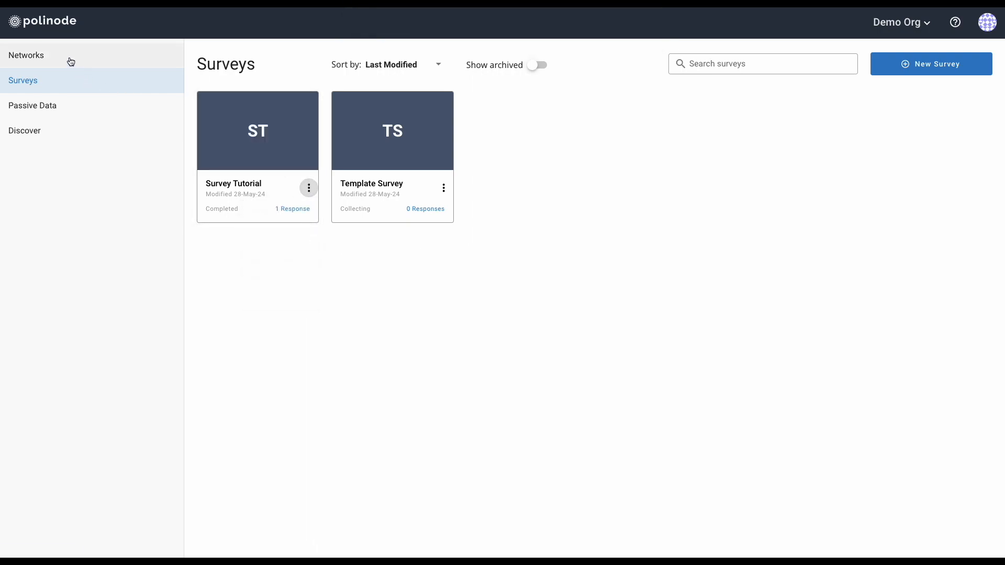
left_click(67, 61)
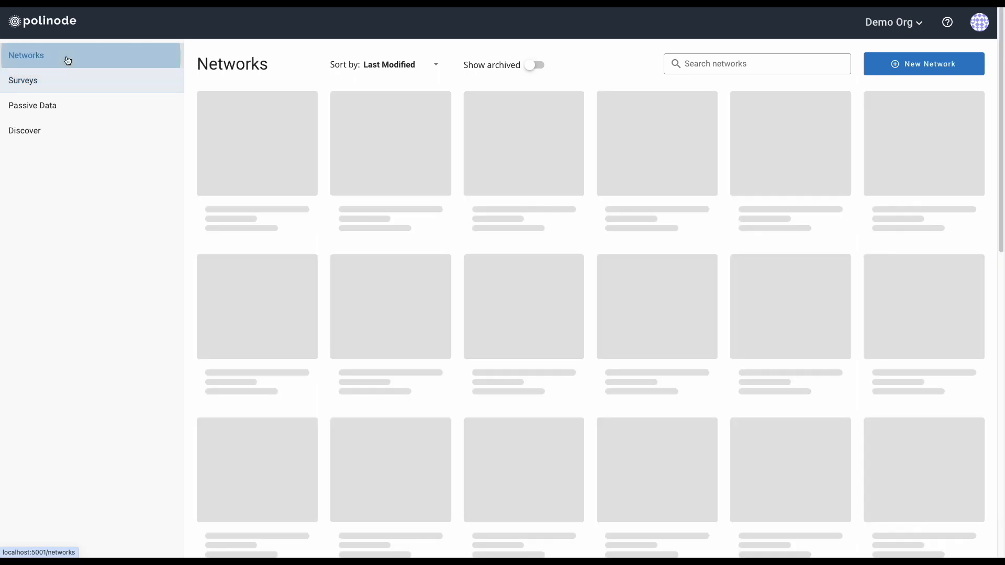
mouse_move(256, 138)
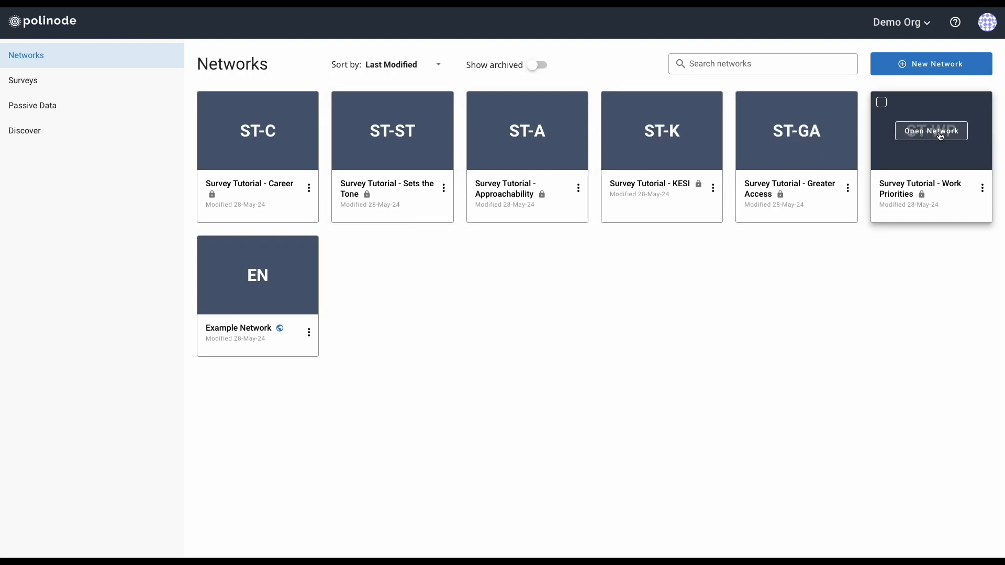
left_click(940, 132)
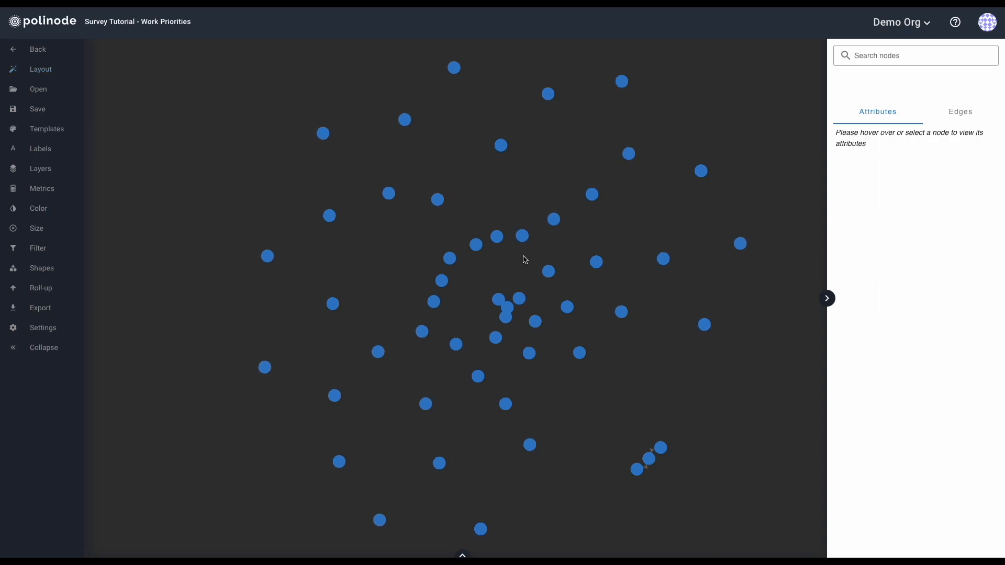
Inspect several respondent nodes' attributes and nudge a few lower-right nodes slightly up or left
left_click(508, 310)
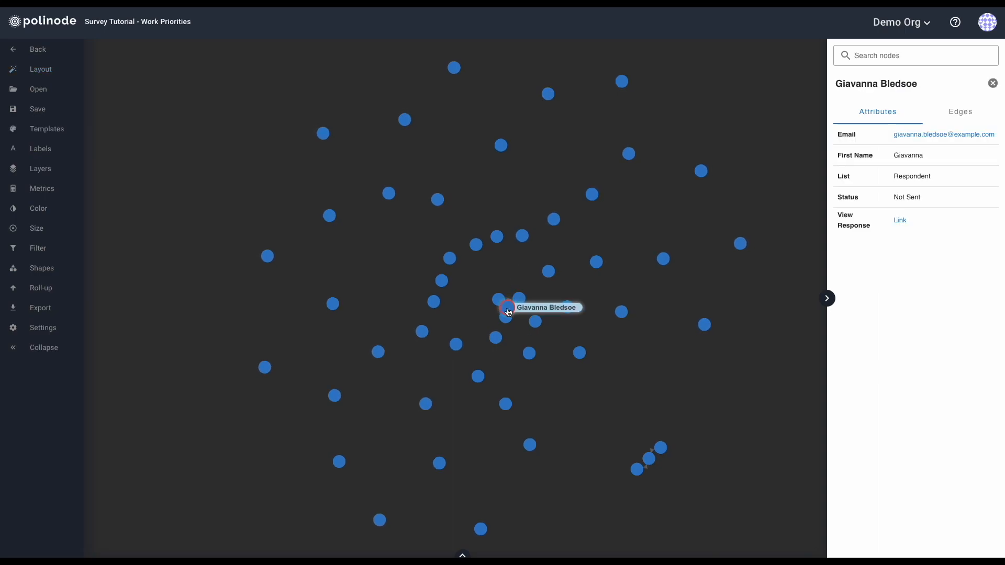
left_click_drag(507, 312, 510, 277)
left_click(580, 353)
left_click_drag(648, 458, 670, 433)
left_click(639, 471)
left_click_drag(639, 472, 633, 473)
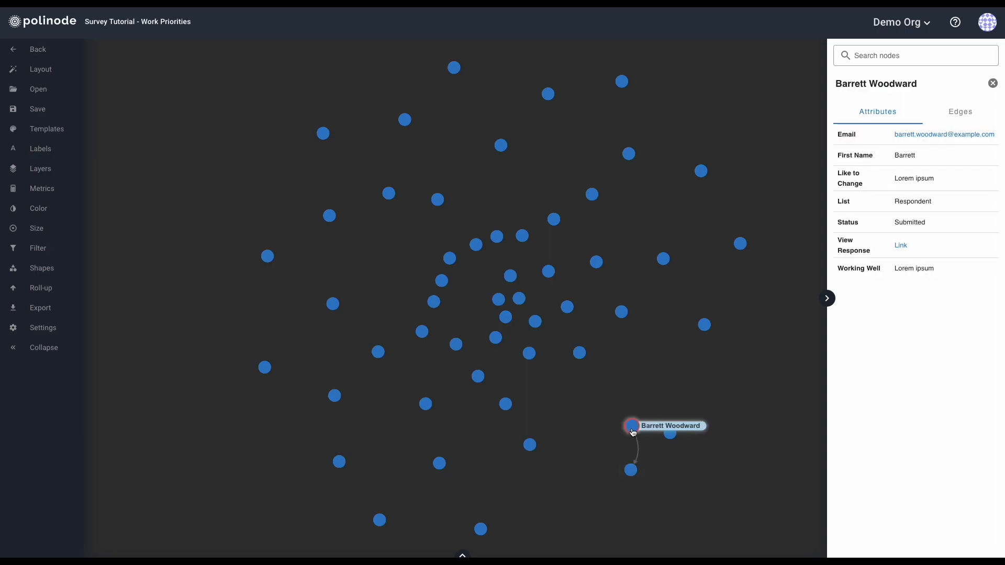
left_click(667, 436)
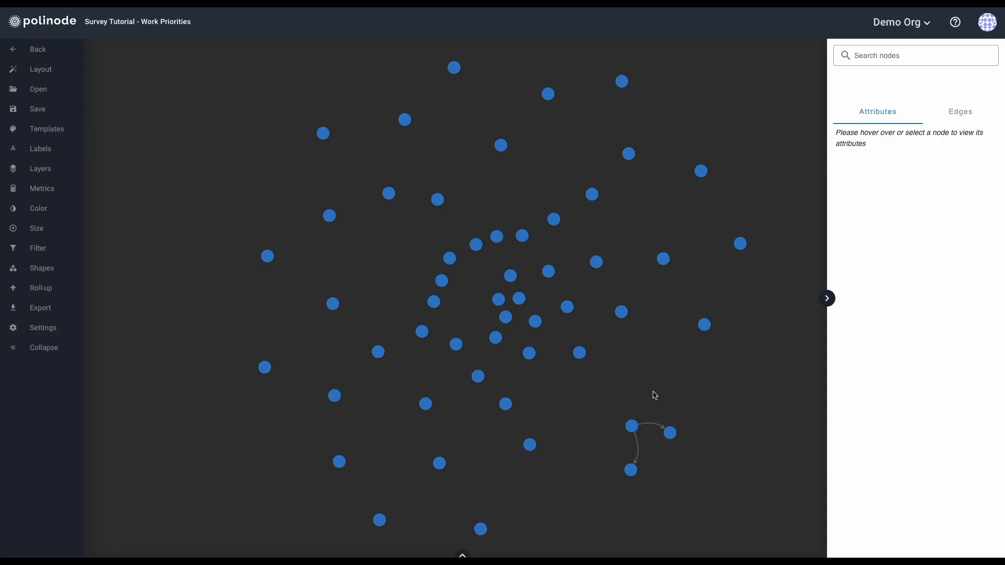
Export the Survey Tutorial survey to Excel, then archive it from the Surveys list
left_click(18, 50)
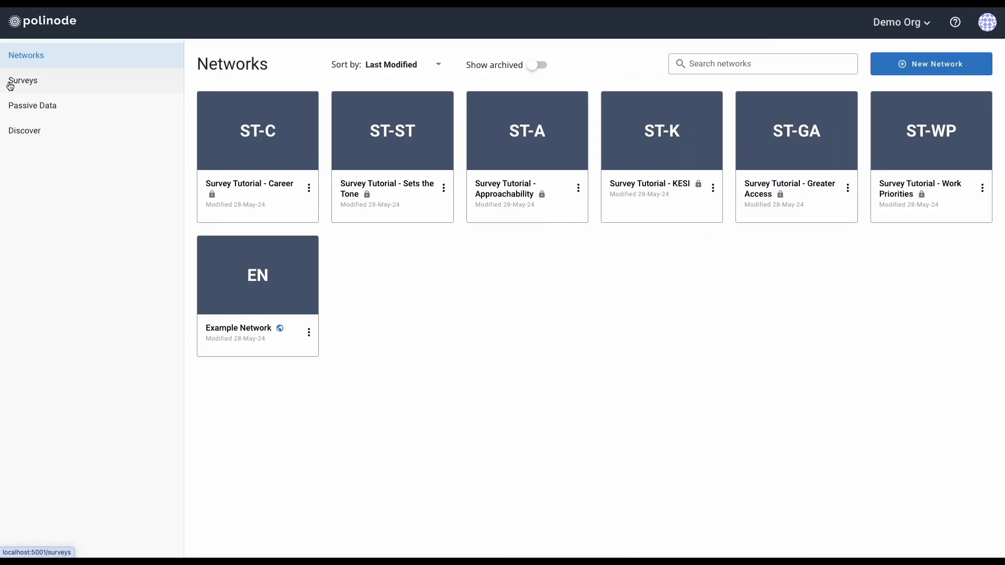
left_click(45, 87)
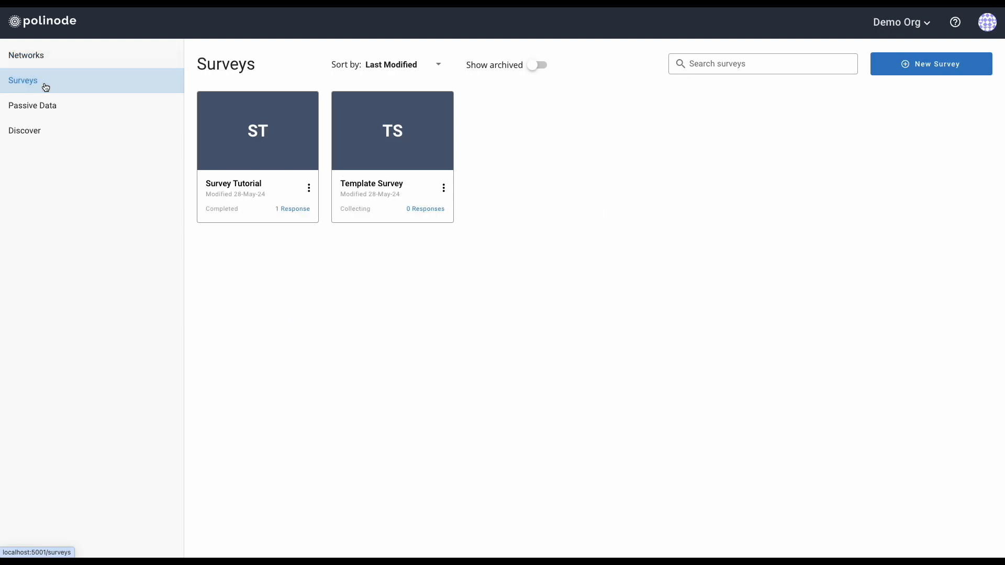
left_click(309, 188)
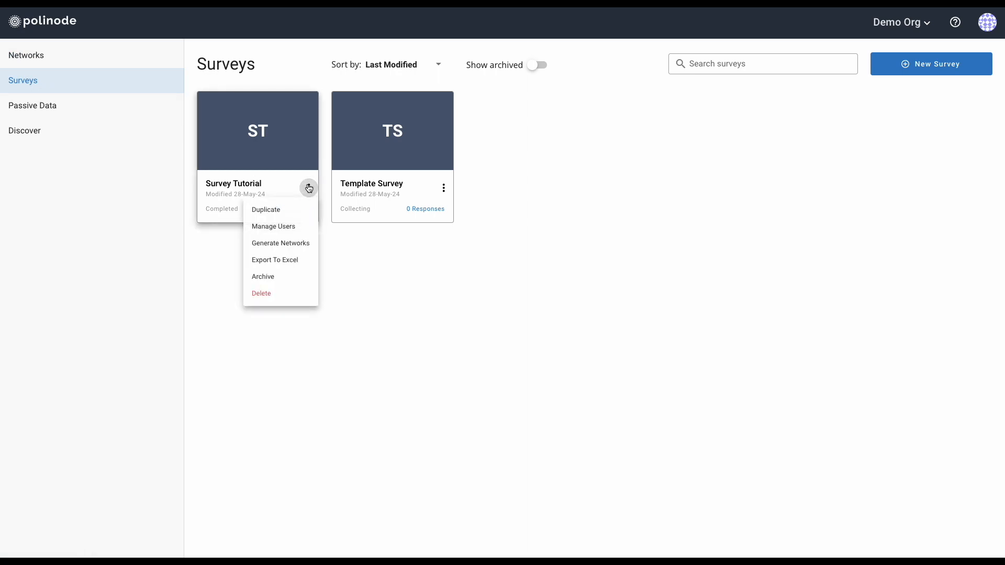
left_click(293, 262)
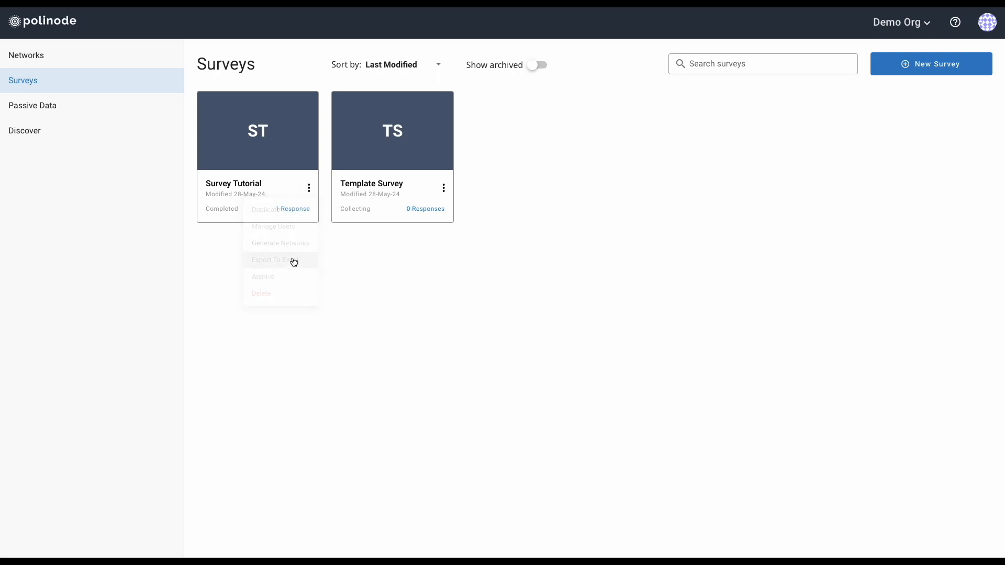
left_click(619, 341)
left_click(309, 187)
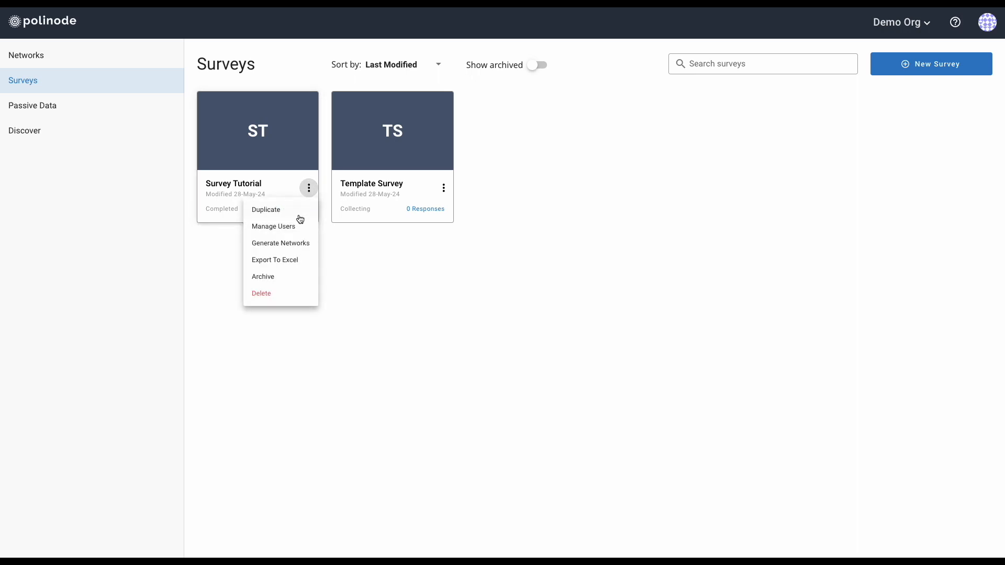
left_click(278, 281)
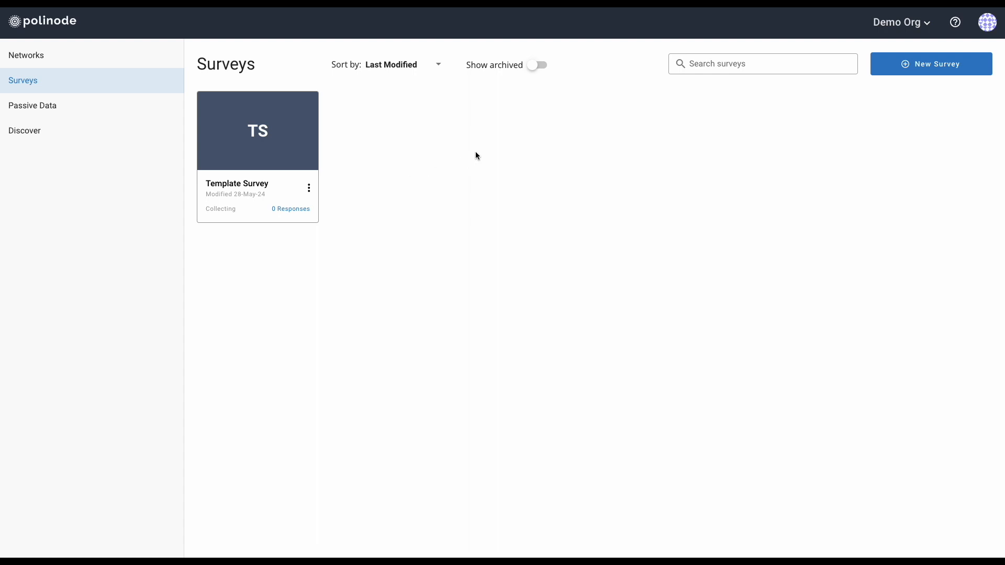
Turn on Show archived and unarchive Survey Tutorial, closing its options again without deleting
left_click(543, 67)
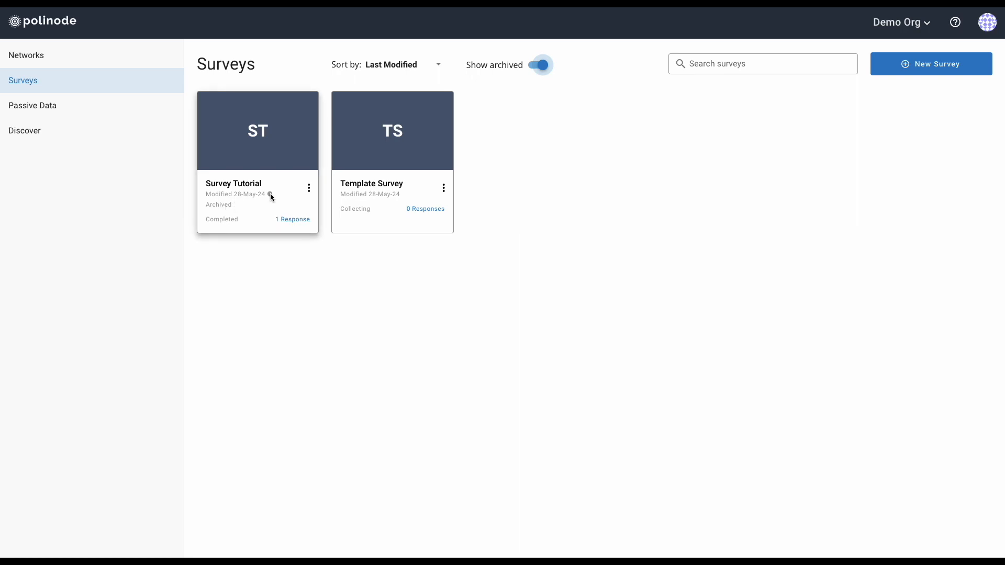
left_click(308, 187)
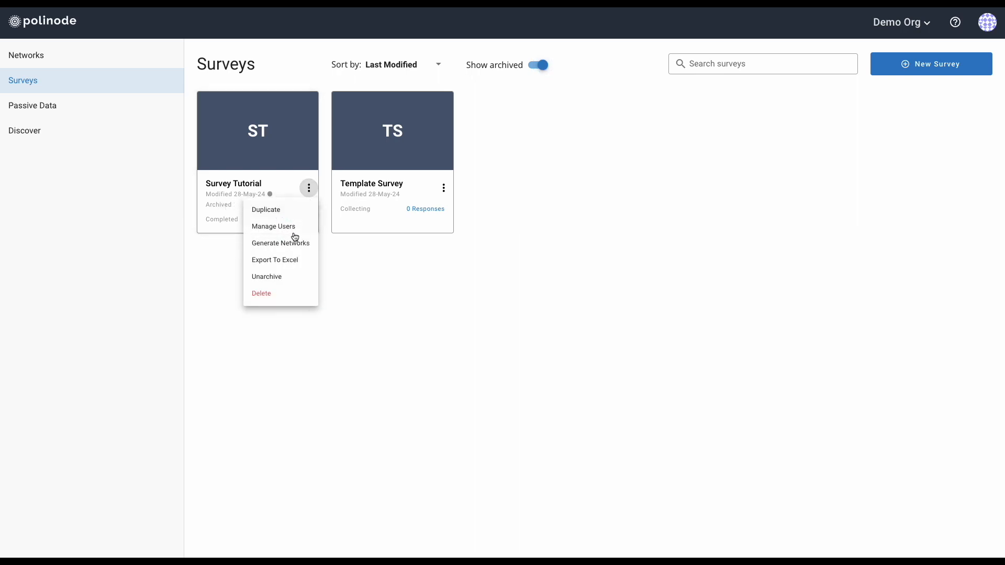
left_click(286, 276)
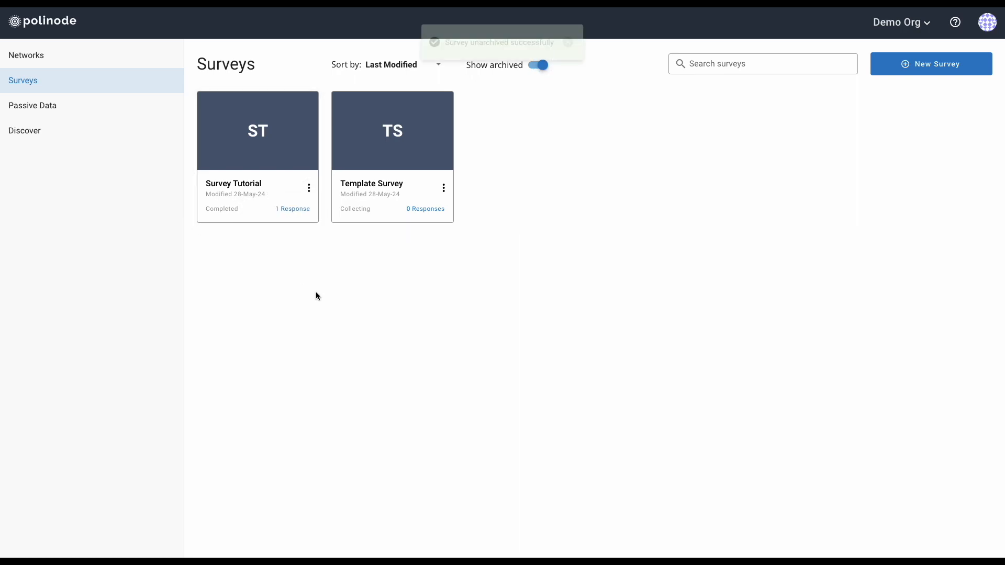
left_click(309, 189)
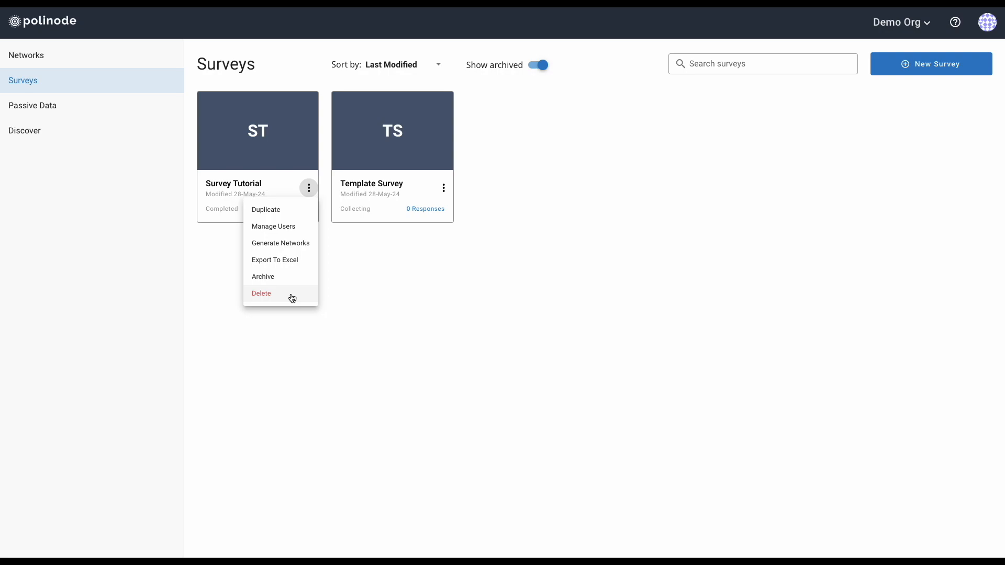
left_click(374, 303)
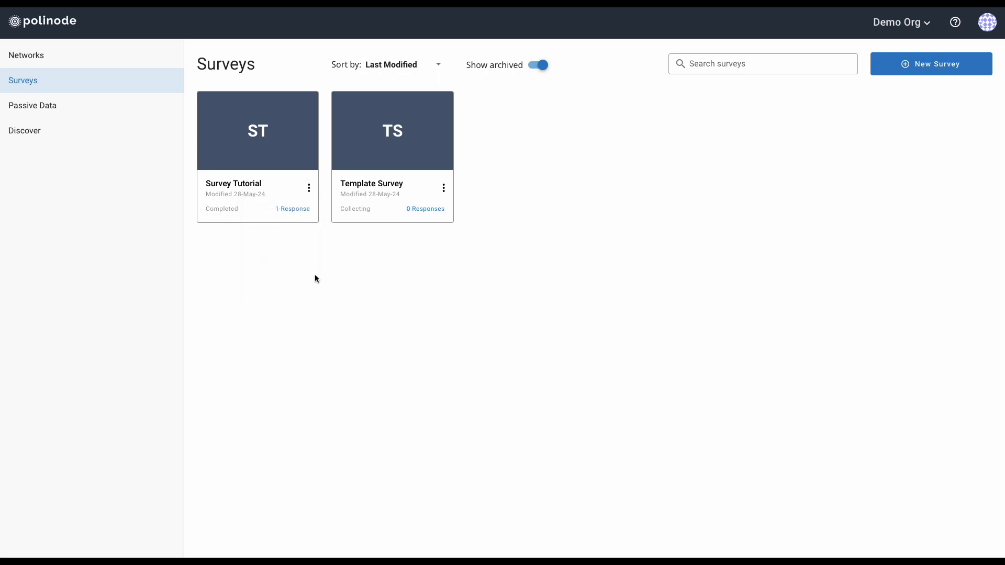
mouse_move(220, 114)
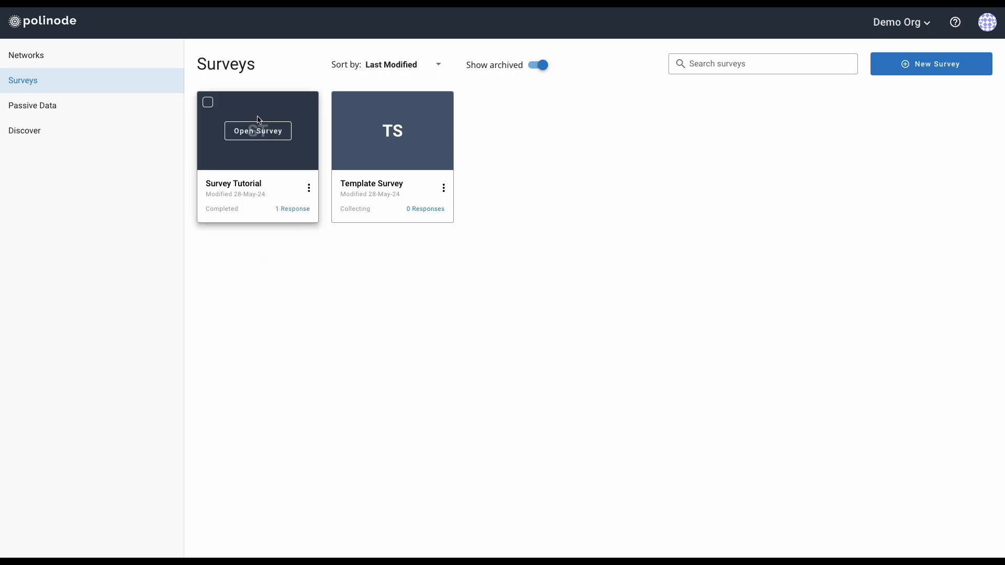
left_click(210, 106)
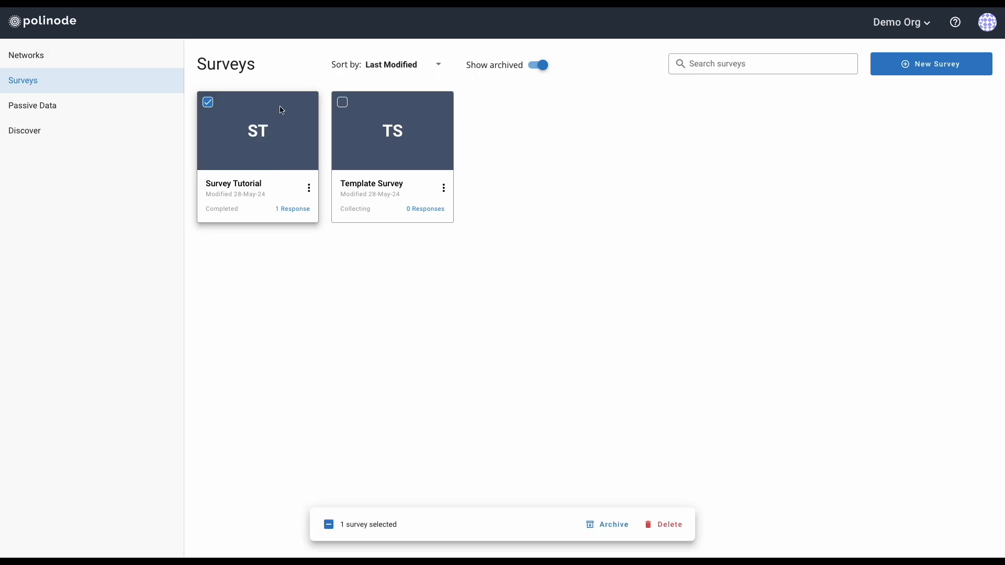
left_click(345, 106)
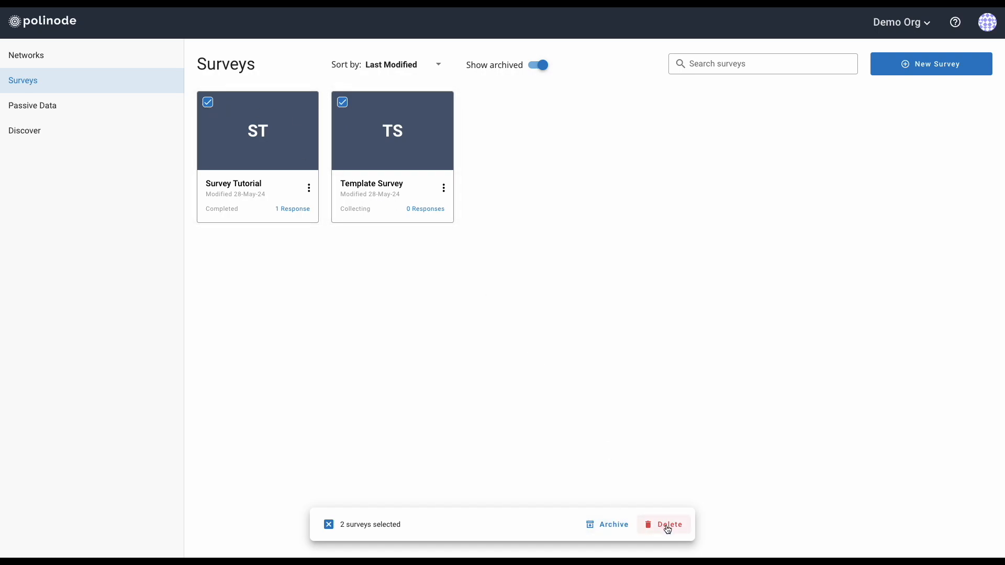
left_click(342, 102)
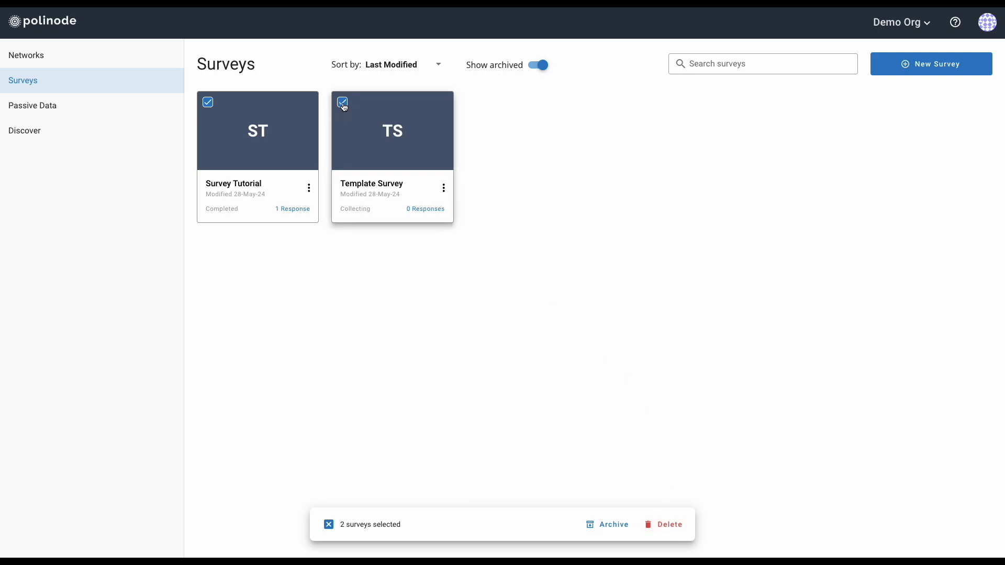
left_click(208, 102)
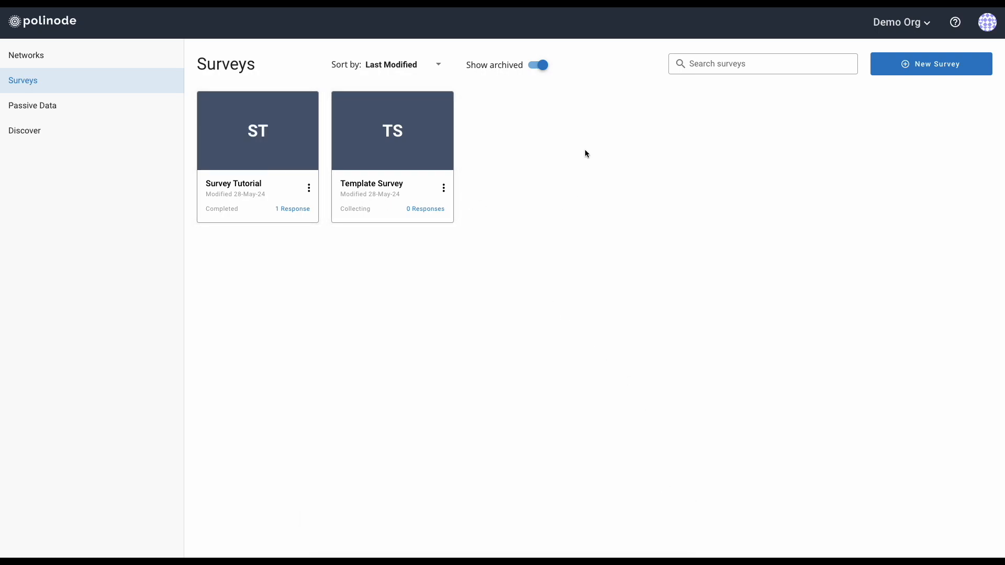
left_click(720, 65)
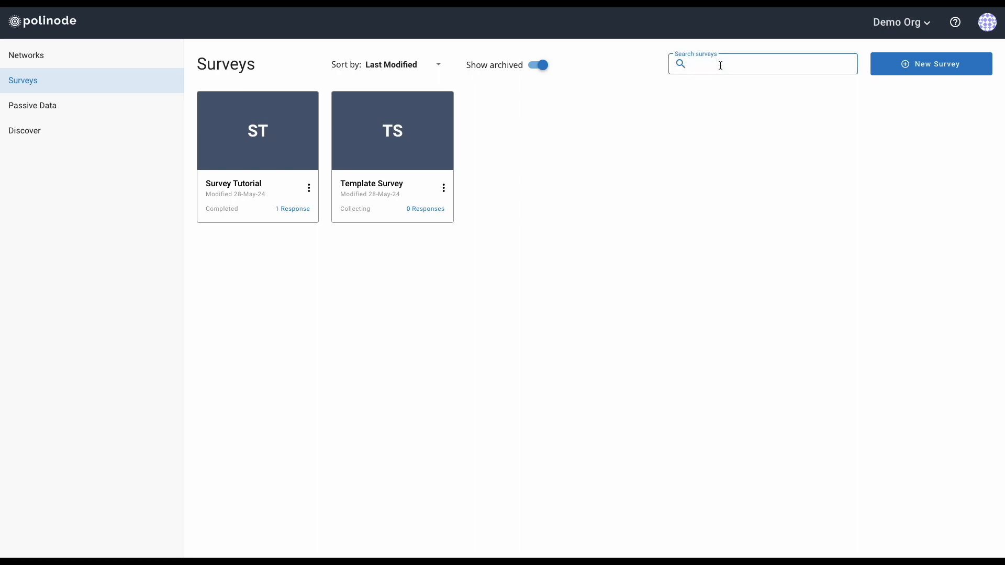
type("tuto")
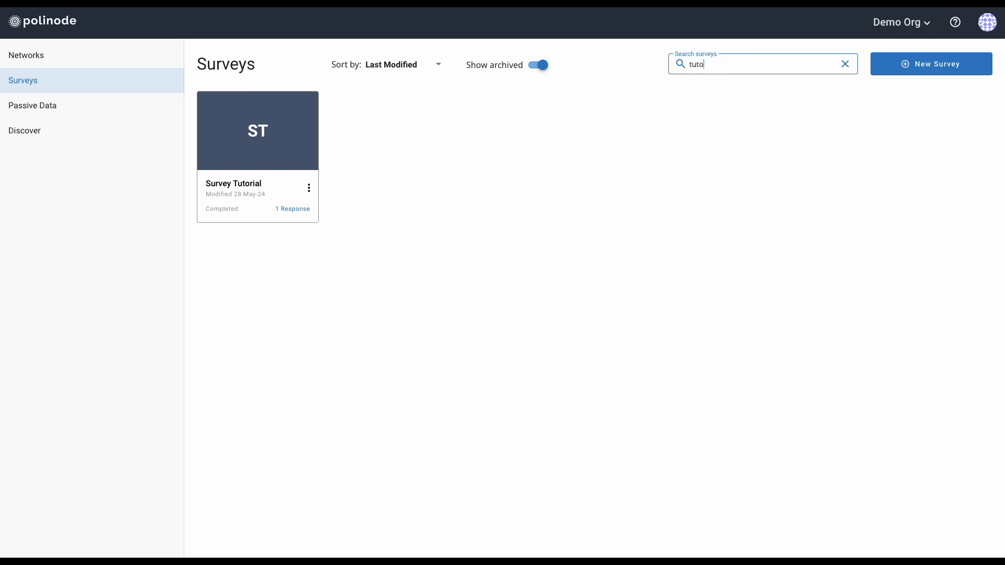
left_click(844, 64)
left_click(417, 63)
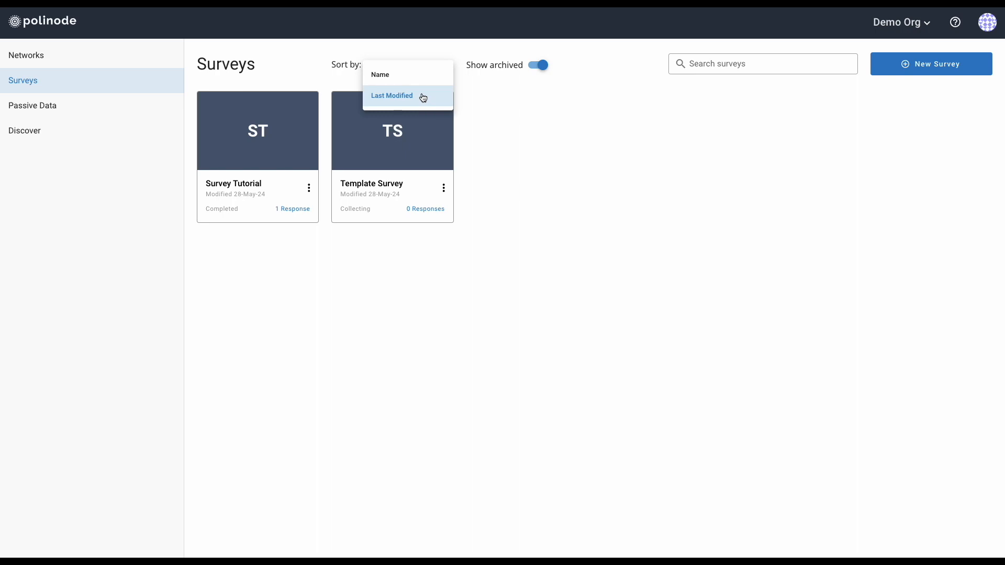
left_click(578, 211)
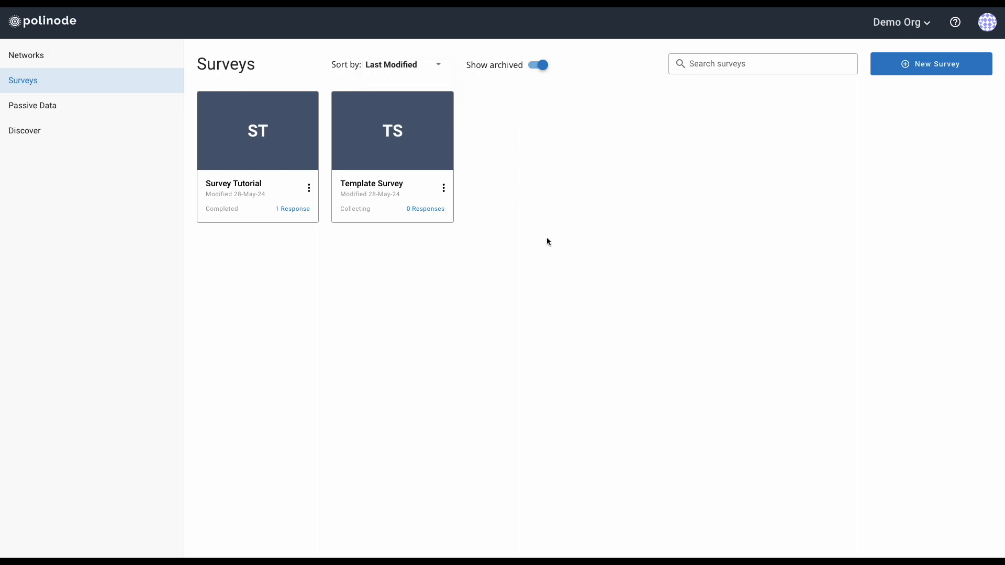